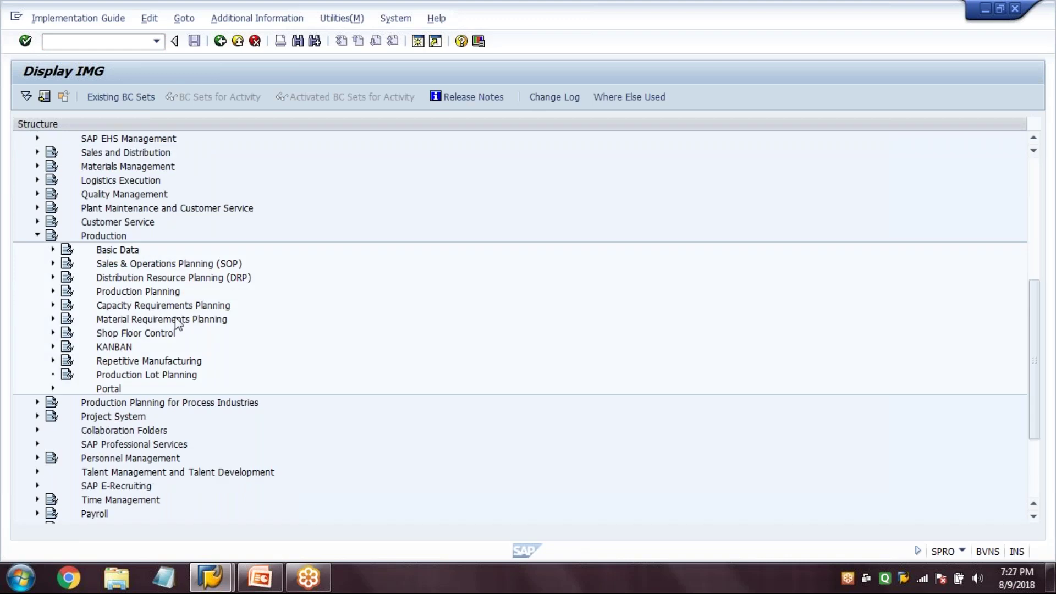
- Open the Define Availability Check for Components activity under Production, Material Requirements Planning, Procurement Proposals, Planned Orders
double_click(176, 321)
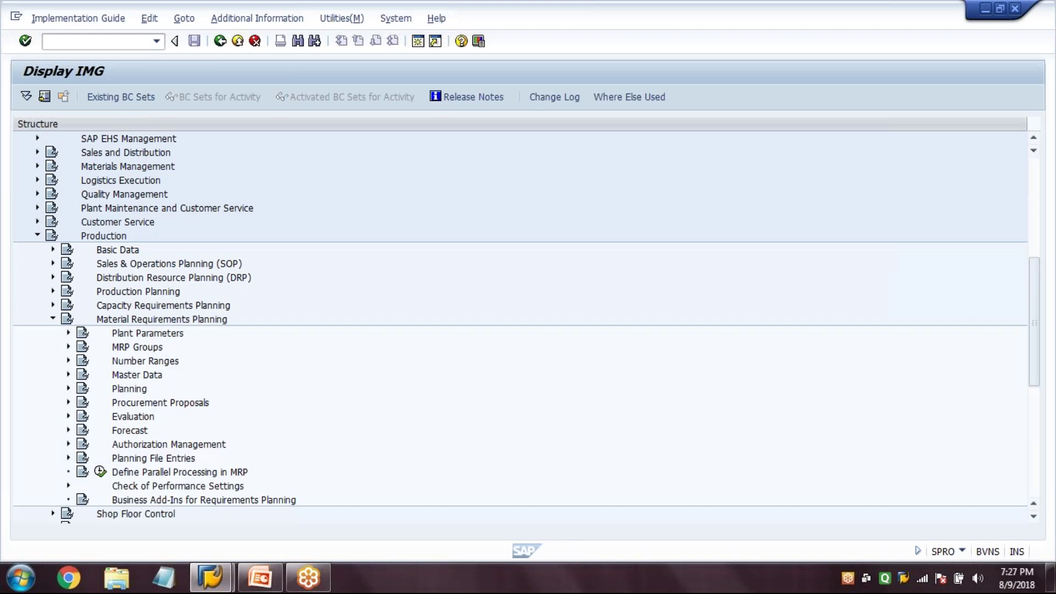
click(67, 389)
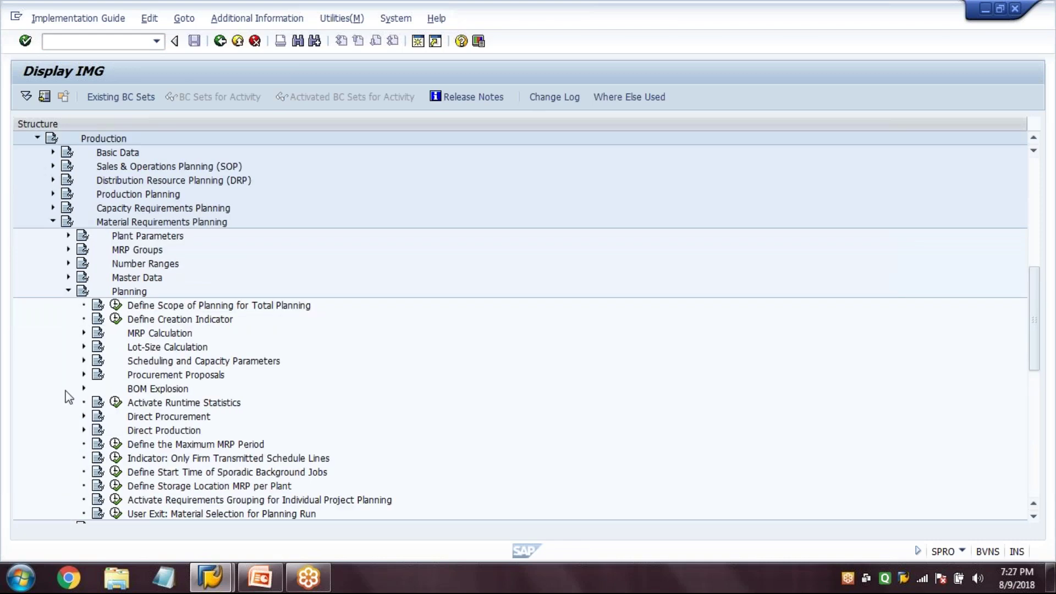
click(69, 290)
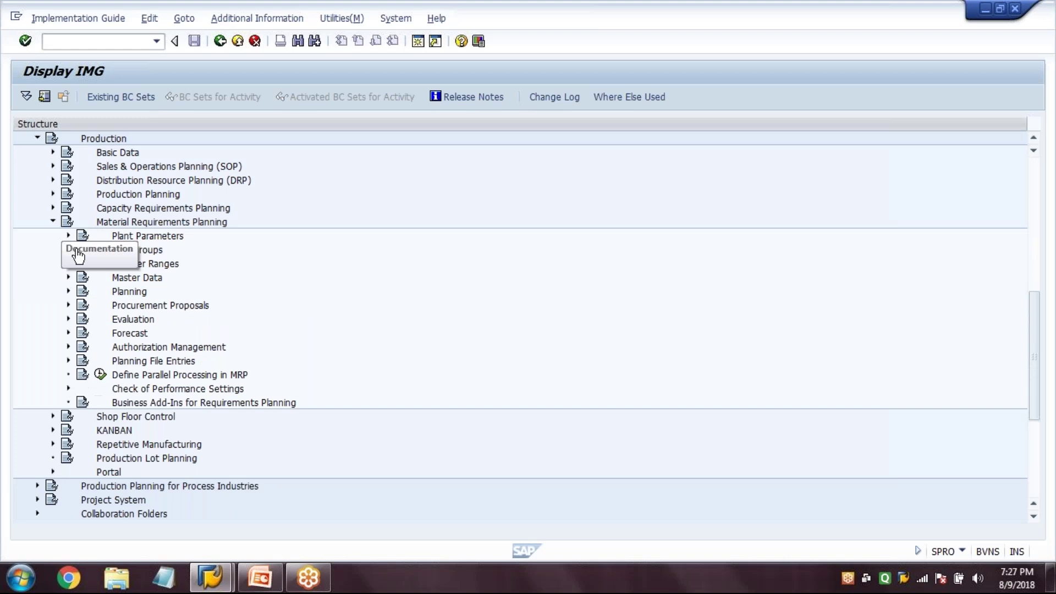
click(68, 305)
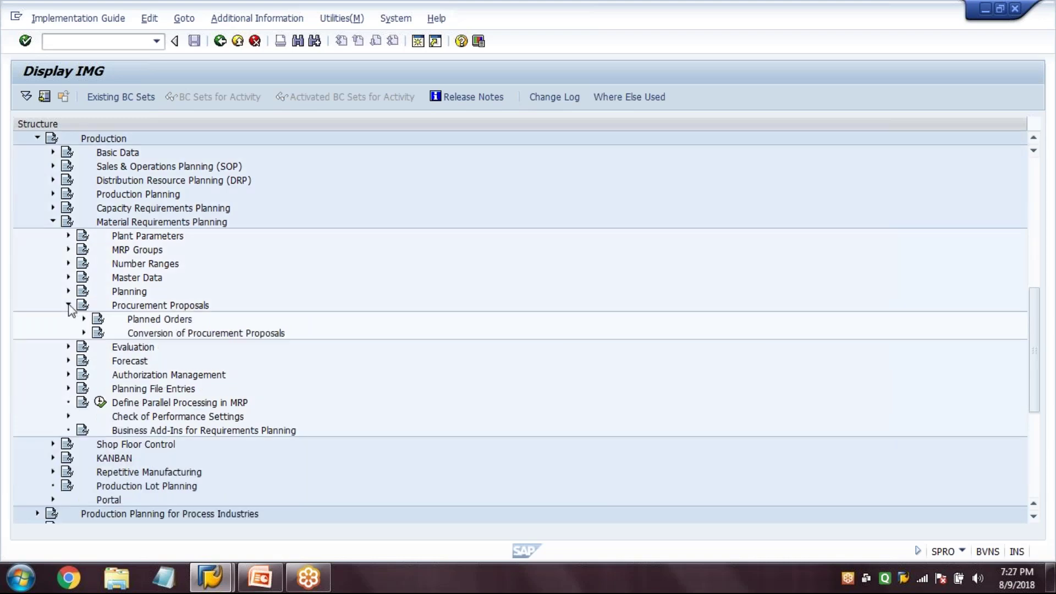
click(84, 319)
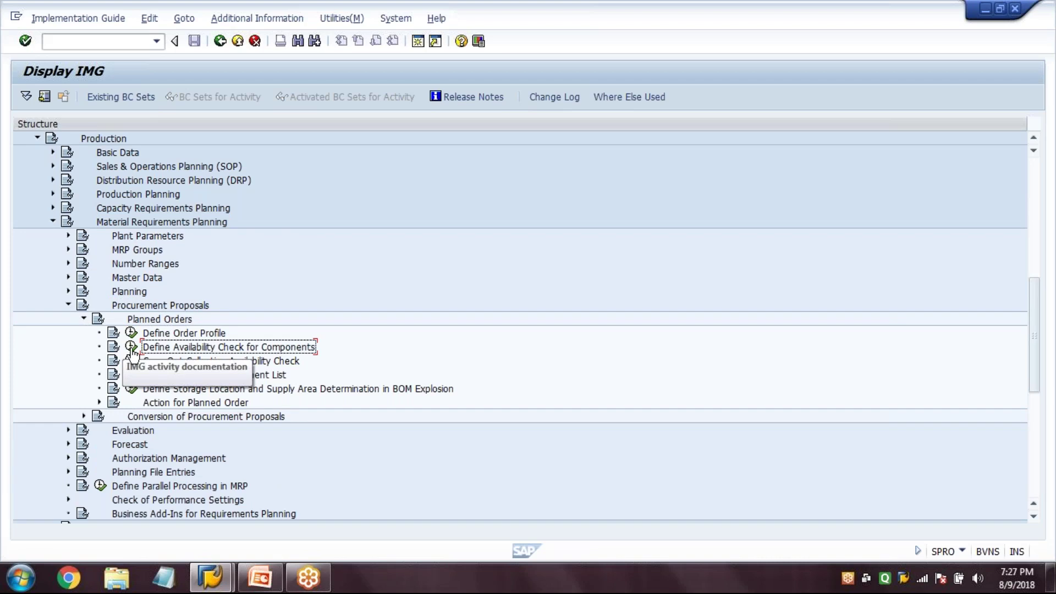
click(131, 348)
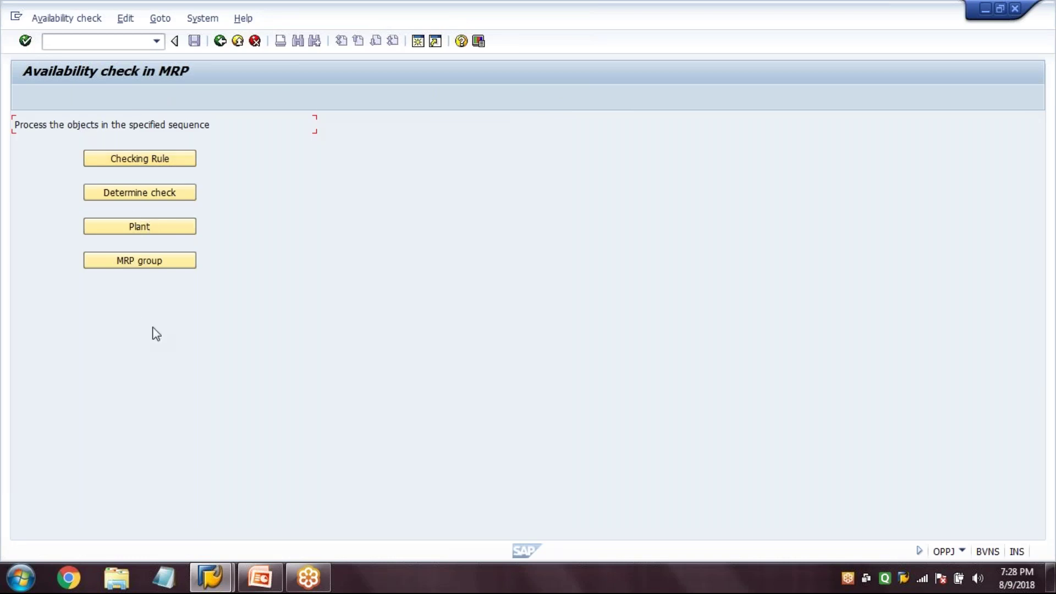
click(267, 589)
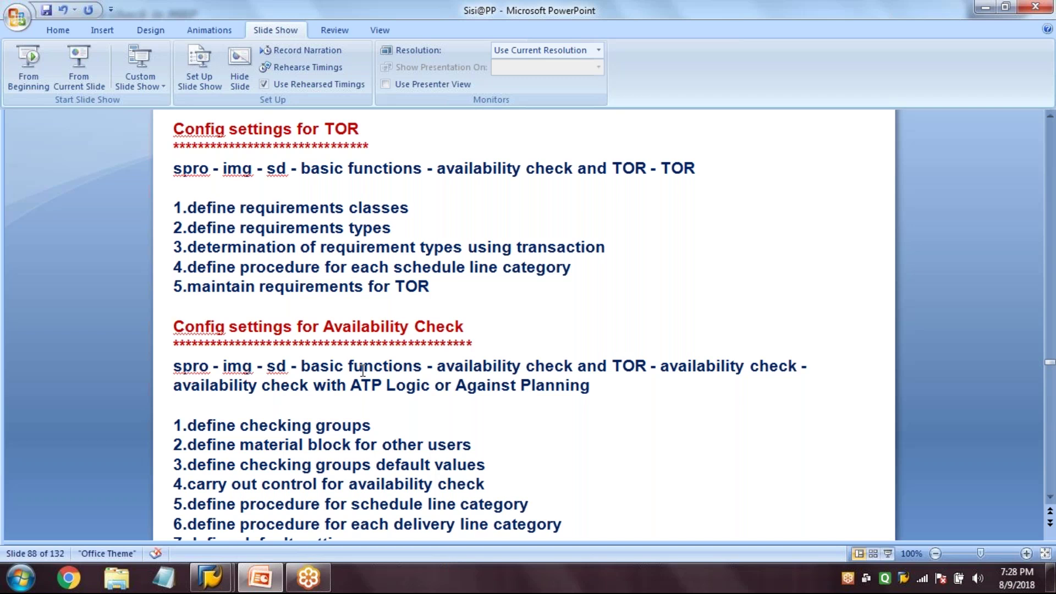
click(225, 580)
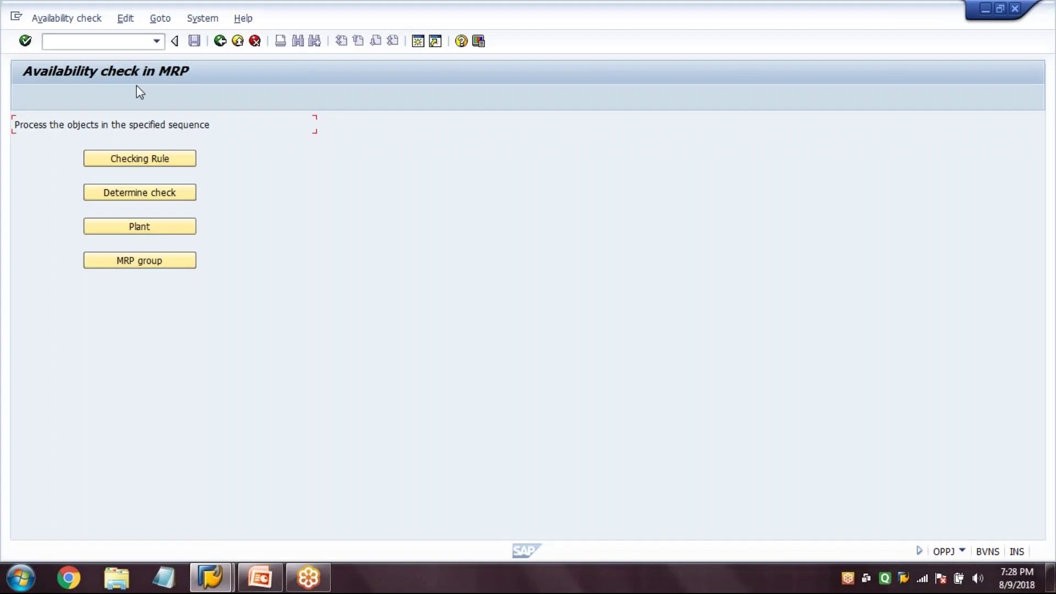
- Examine the checking rules A (SD order) and B (SD delivery), and return to the MRP availability check overview
click(133, 163)
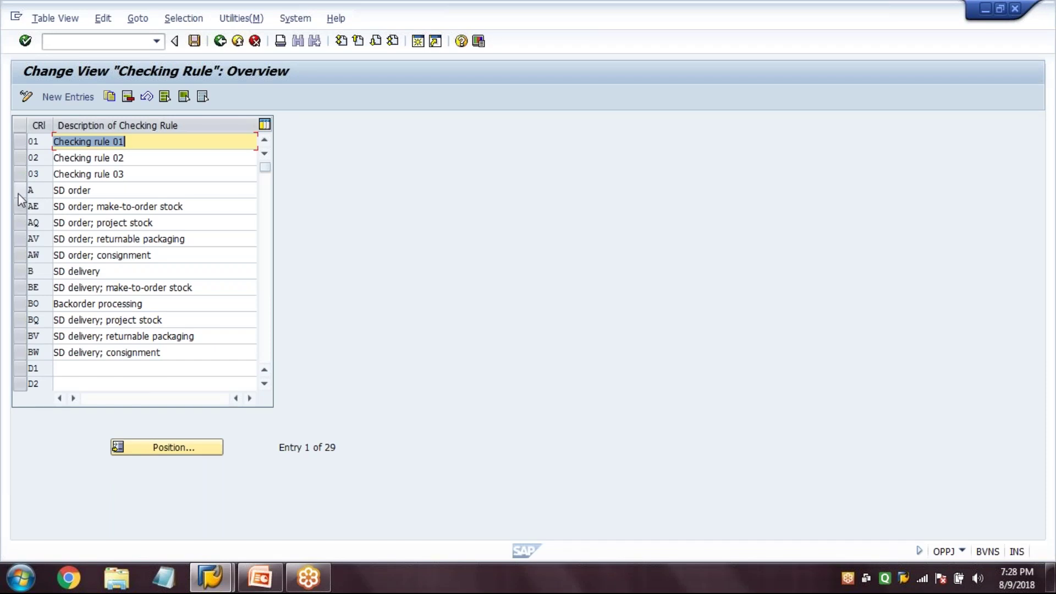
click(112, 193)
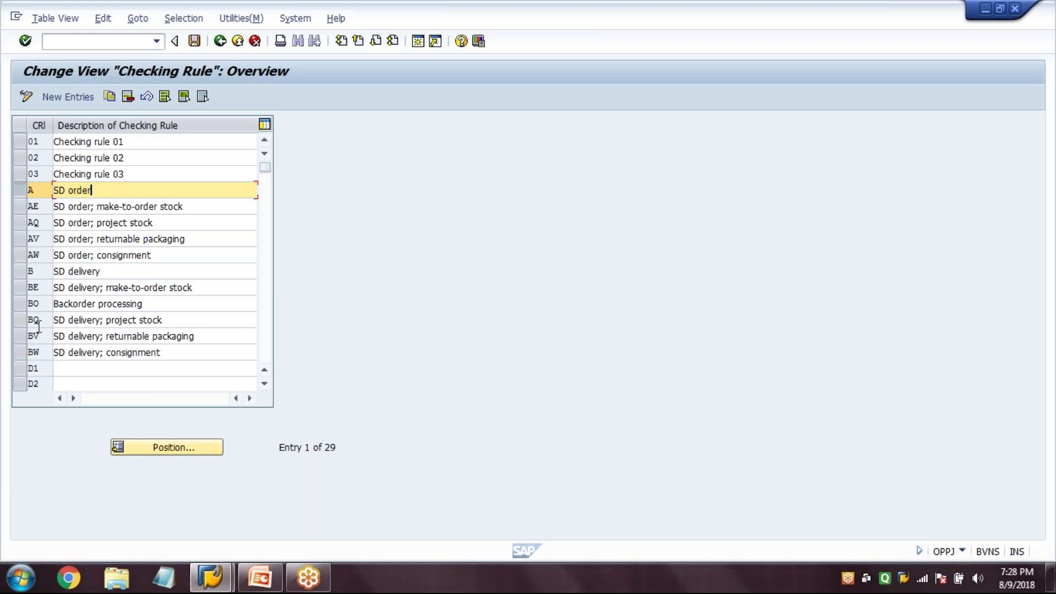
click(18, 271)
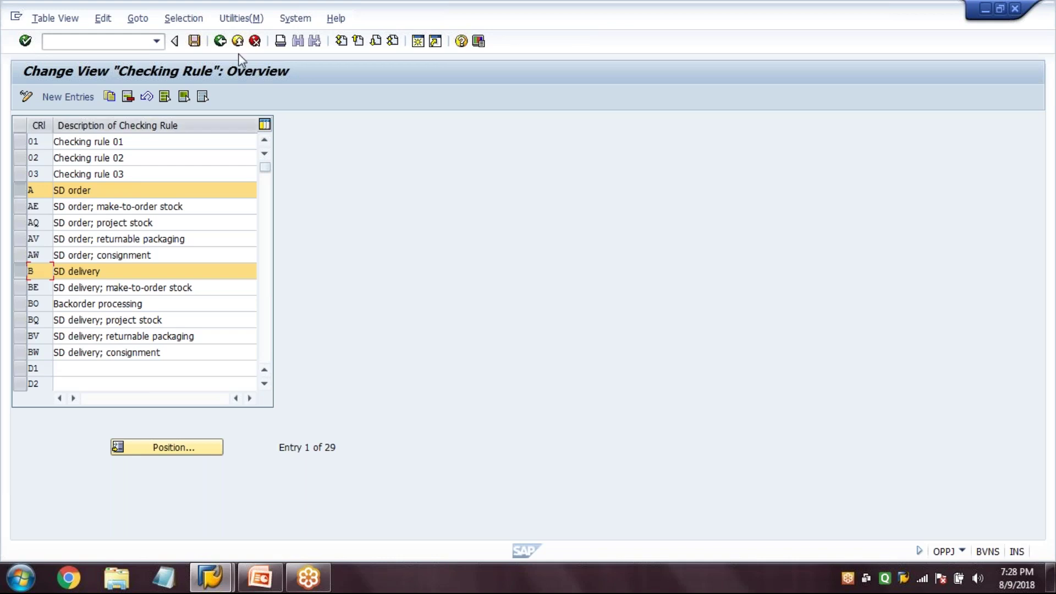
click(110, 187)
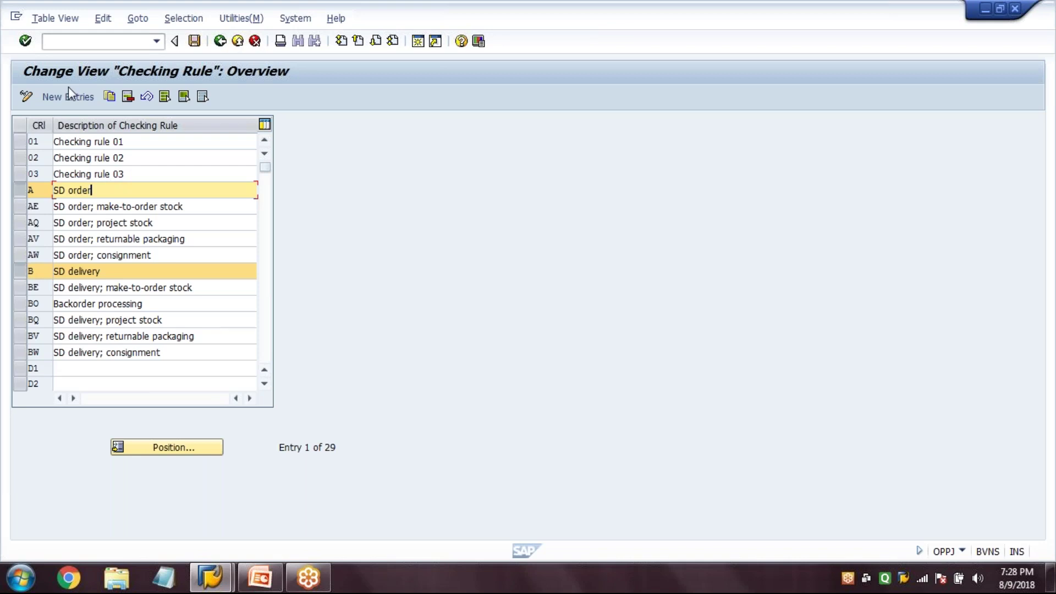
click(220, 41)
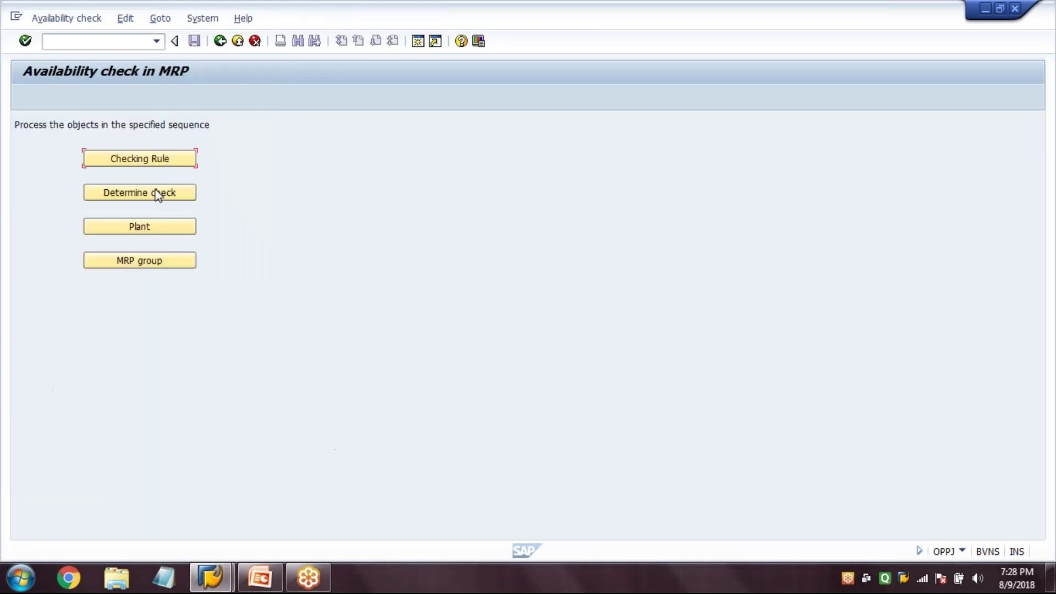
- Examine the check determination's blank new-entry form and the settings of availability check 01 with rule B, and return to the overview
click(138, 195)
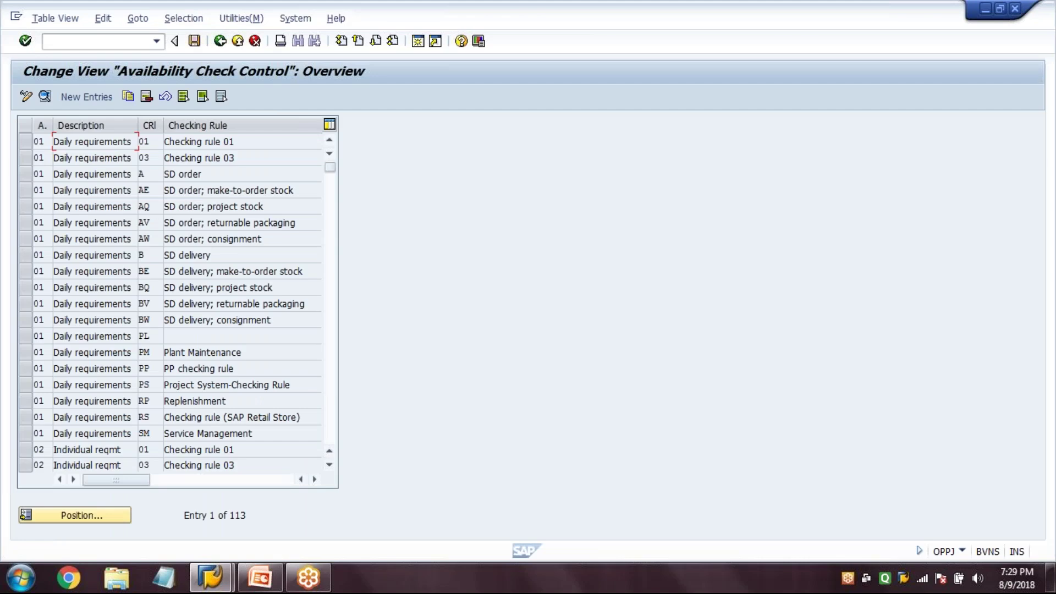
click(209, 174)
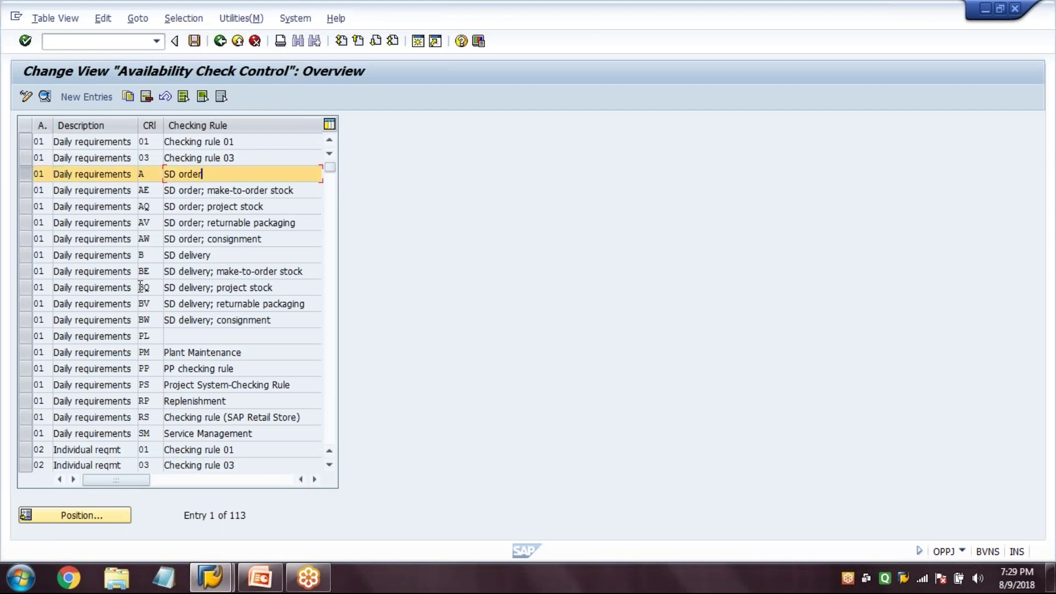
click(25, 254)
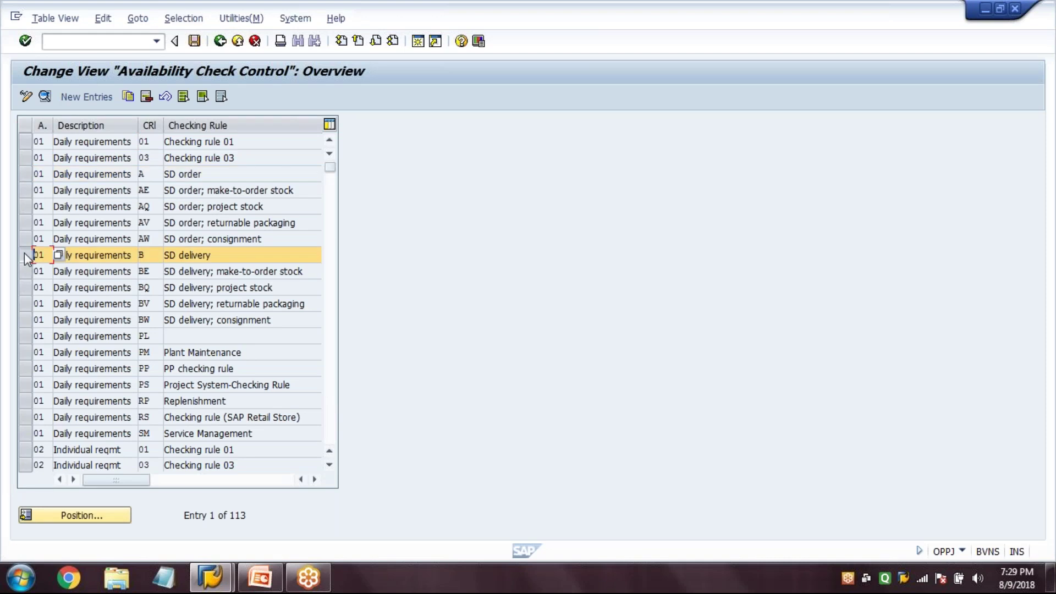
click(223, 257)
click(87, 96)
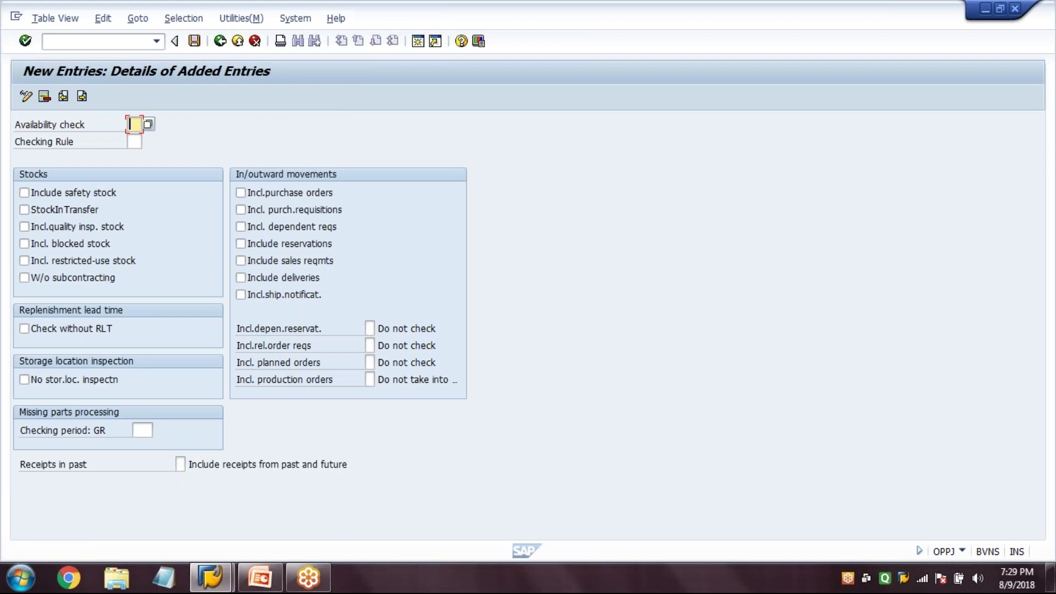
click(255, 42)
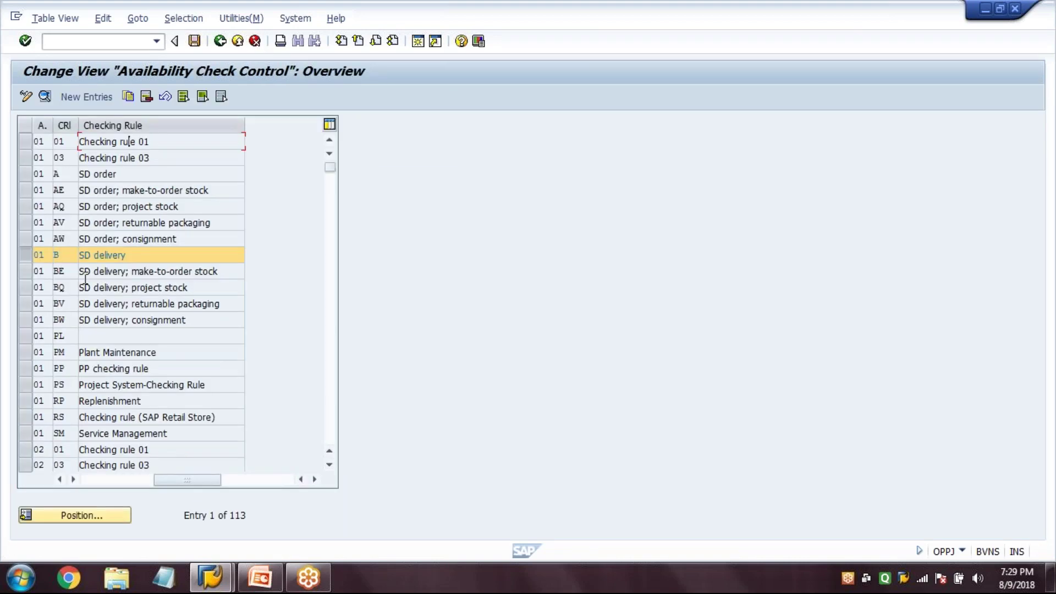
click(89, 486)
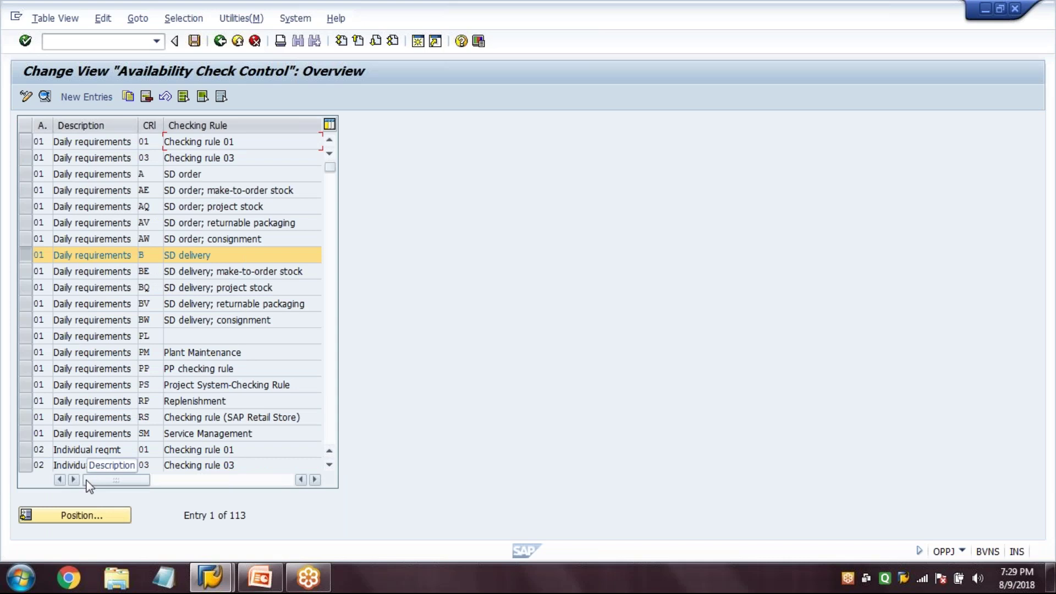
click(44, 98)
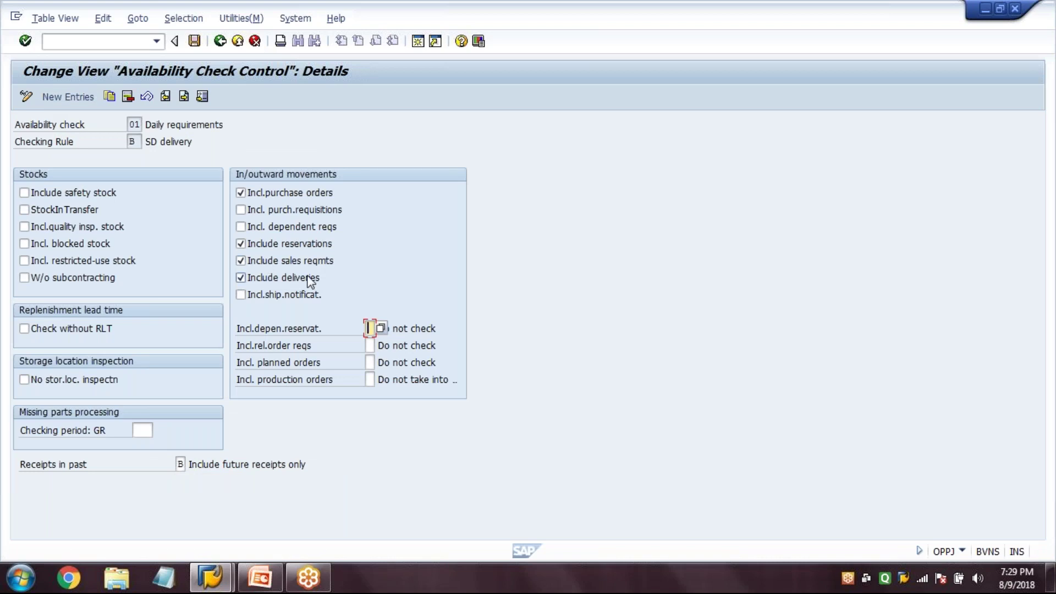
click(219, 42)
click(220, 42)
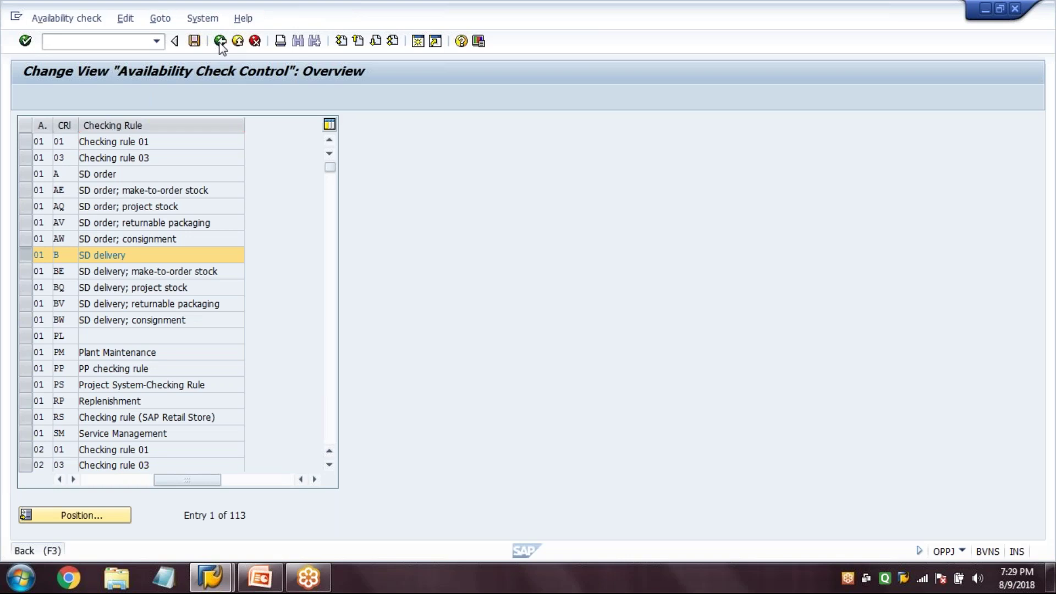
- Assign the PP checking rule to plant 1000 in the plant availability check settings
click(140, 230)
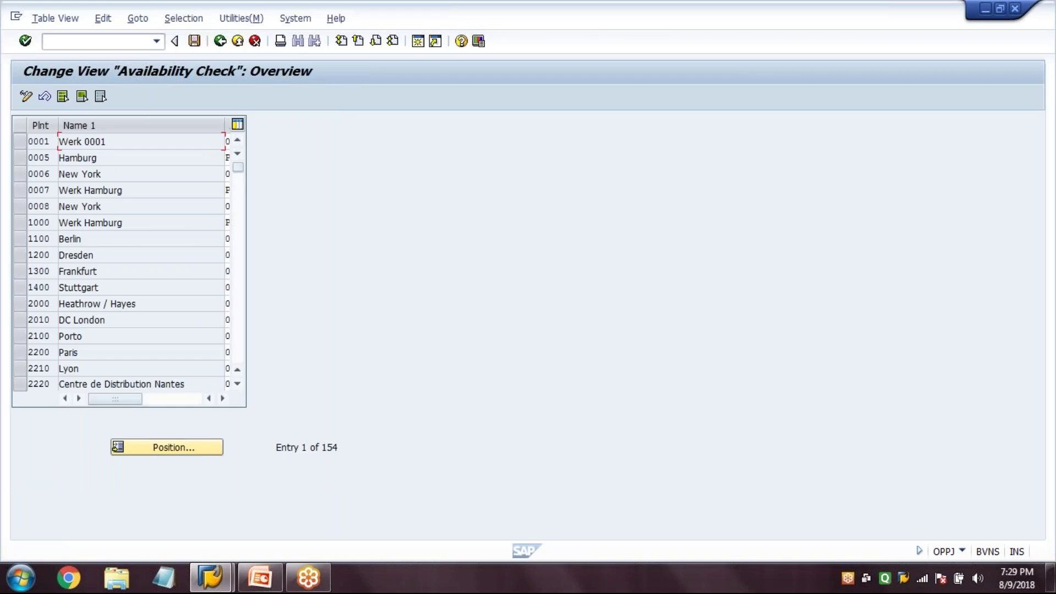
click(41, 222)
drag(84, 224, 148, 226)
click(102, 219)
text(PP)
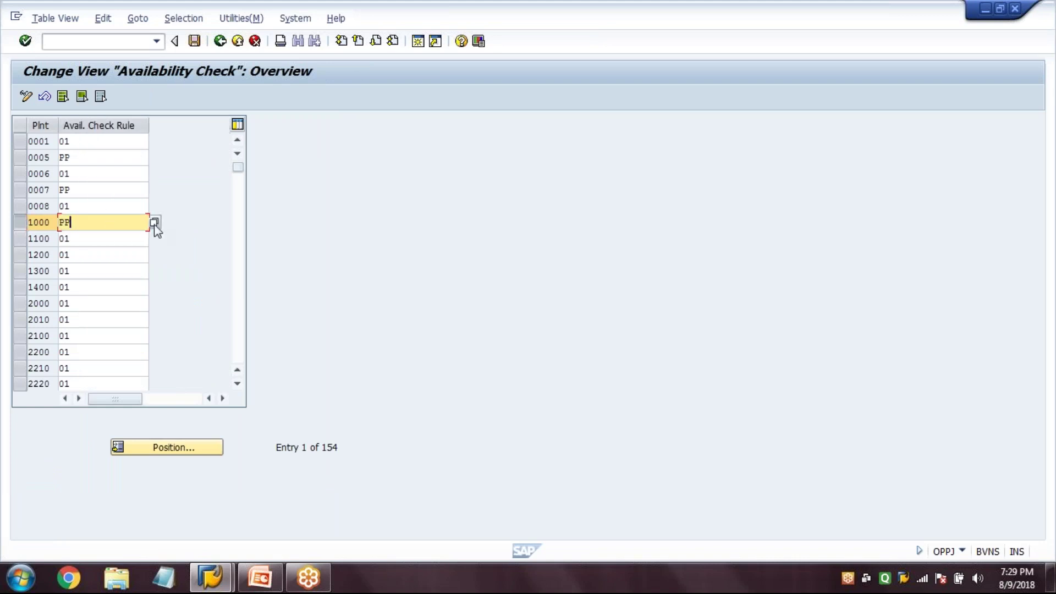
key(Return)
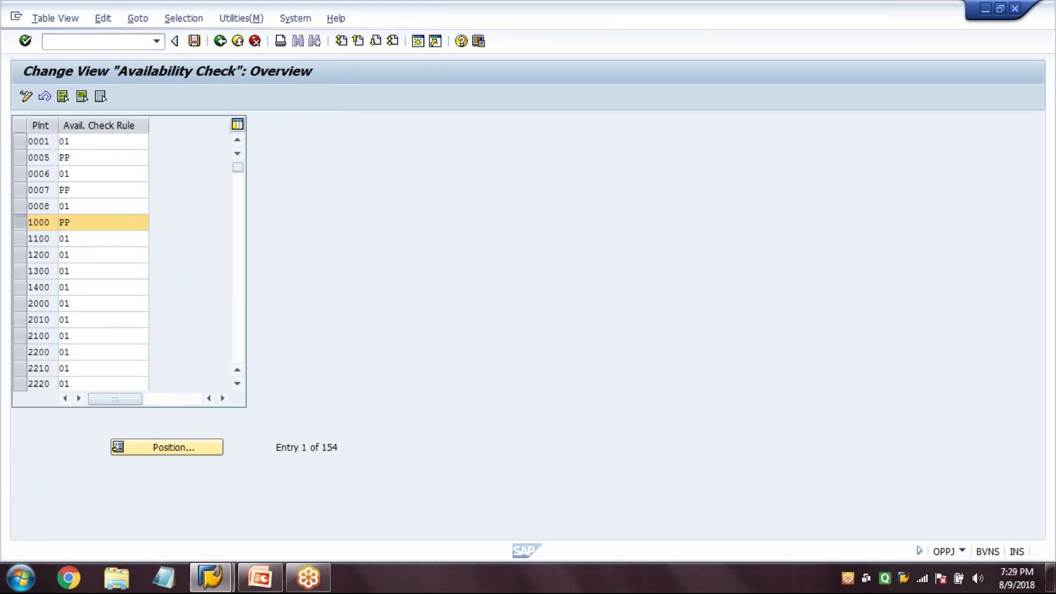
key(F4)
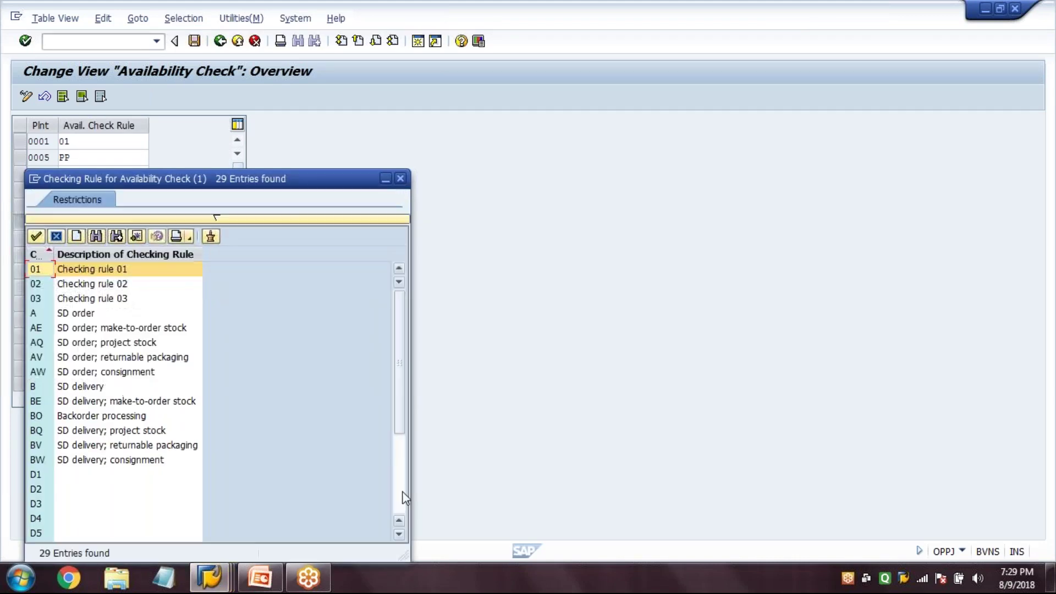
click(401, 494)
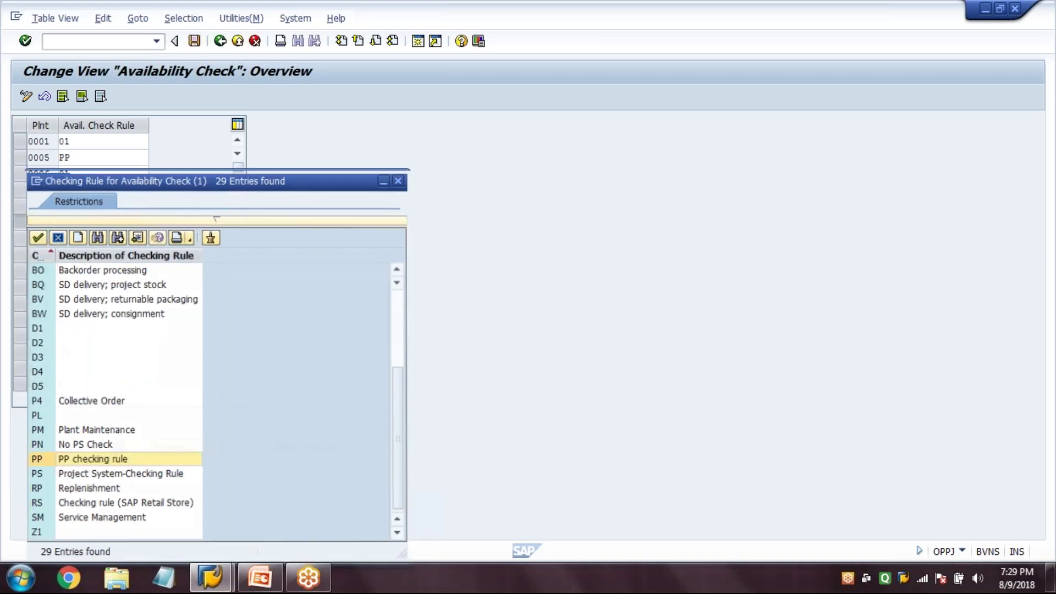
key(Return)
- Save the plant setting to the proposed customizing request and return to the MRP availability check overview
click(195, 40)
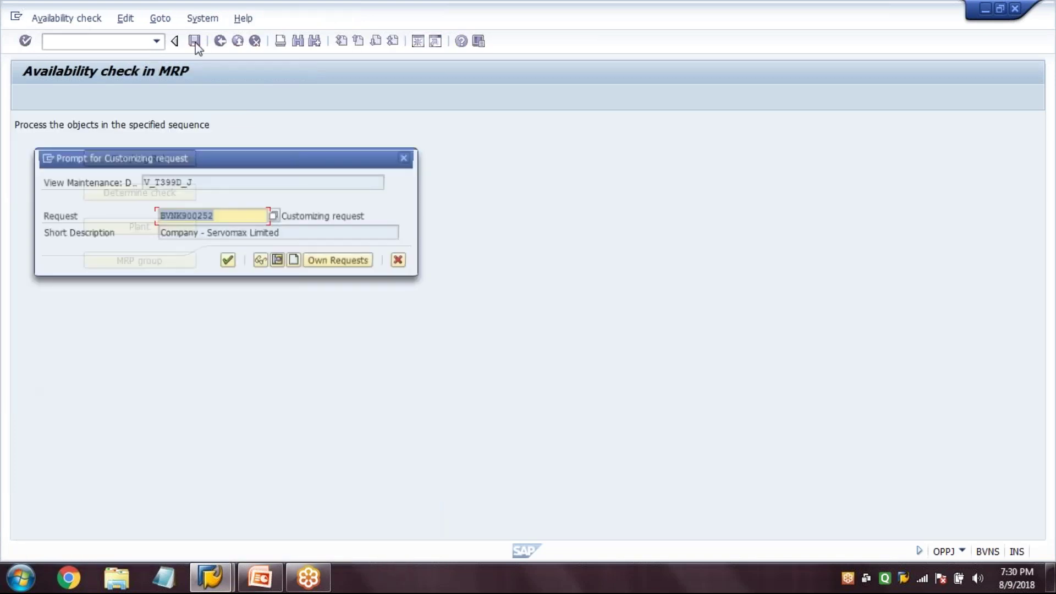
click(227, 260)
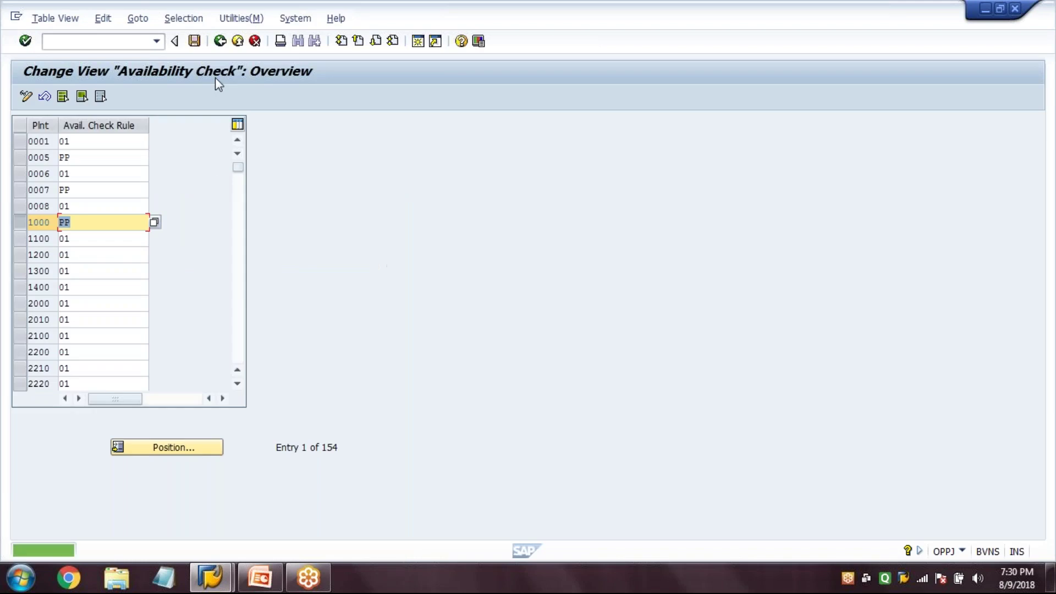
click(220, 42)
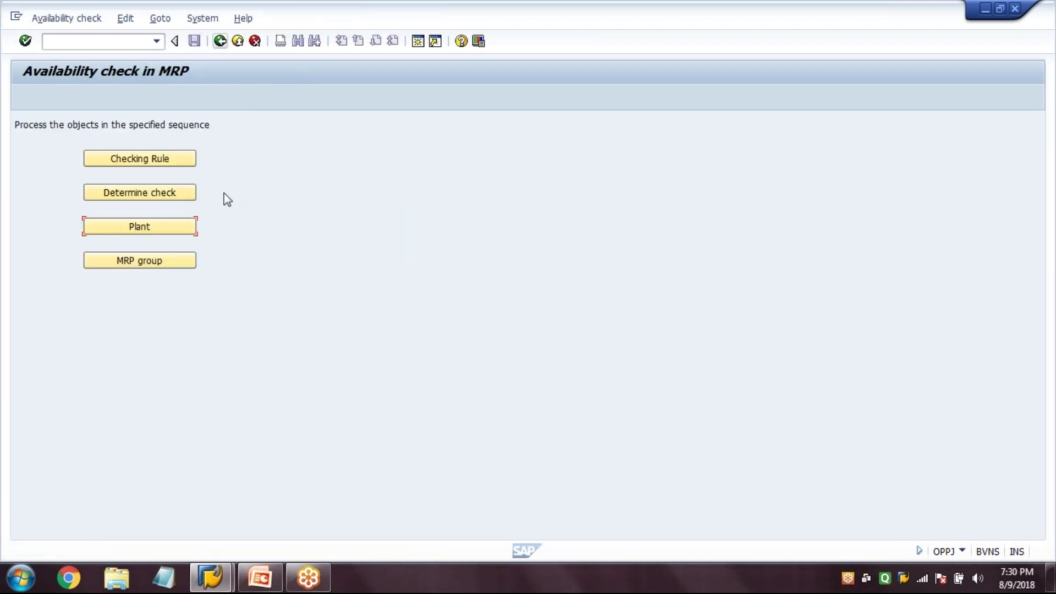
- Open the availability check settings for MRP groups and locate the entry for plant 1000, MRP group 0000
click(133, 264)
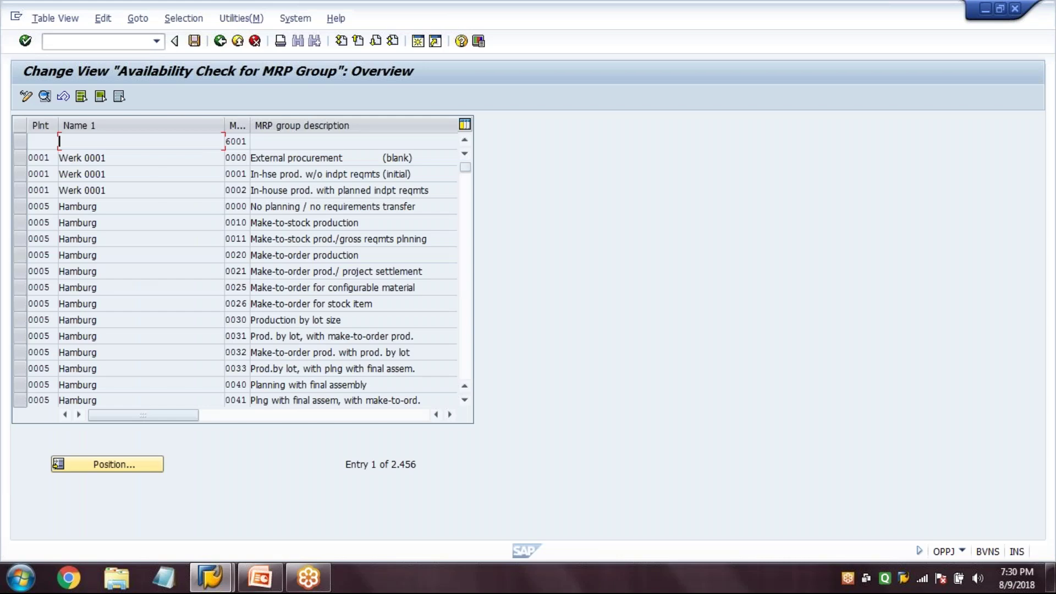
click(109, 469)
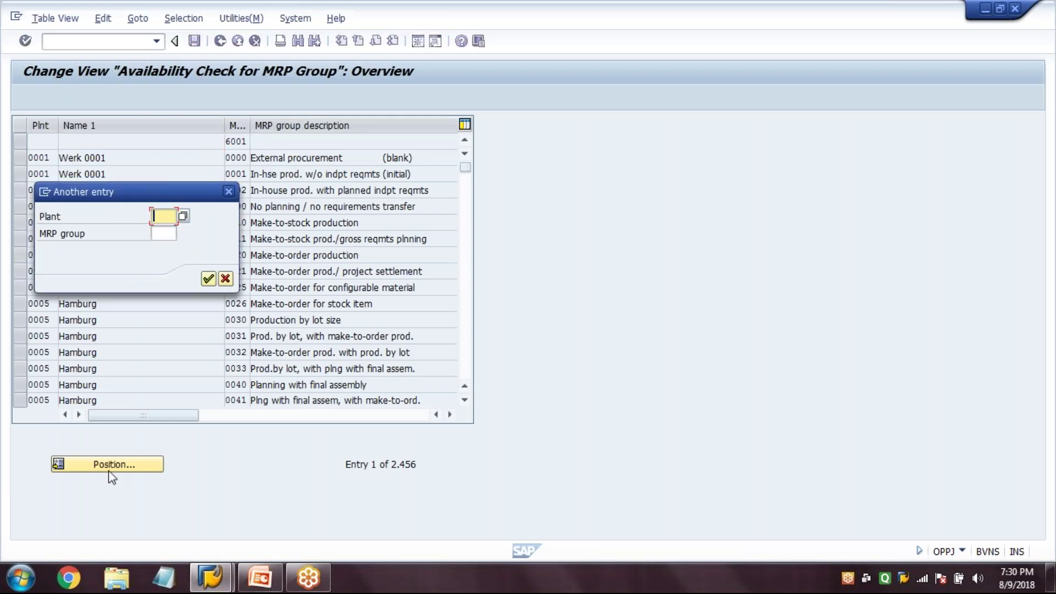
text(1000)
key(Tab)
text(0000)
key(Return)
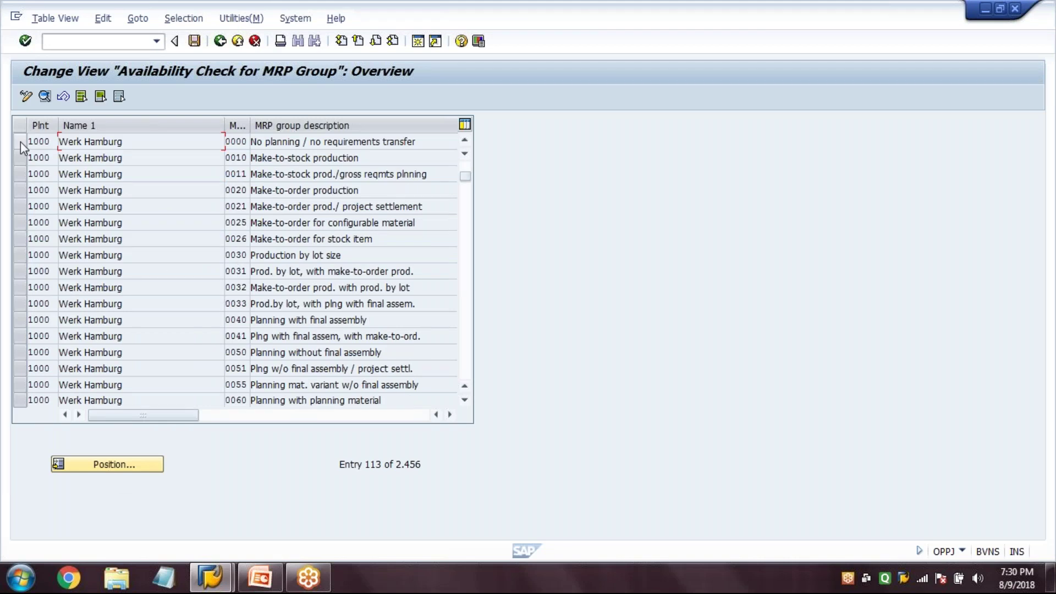
- Assign checking rule PP to MRP group 0000 of plant 1000 and save it to the proposed customizing request
double_click(20, 143)
click(148, 192)
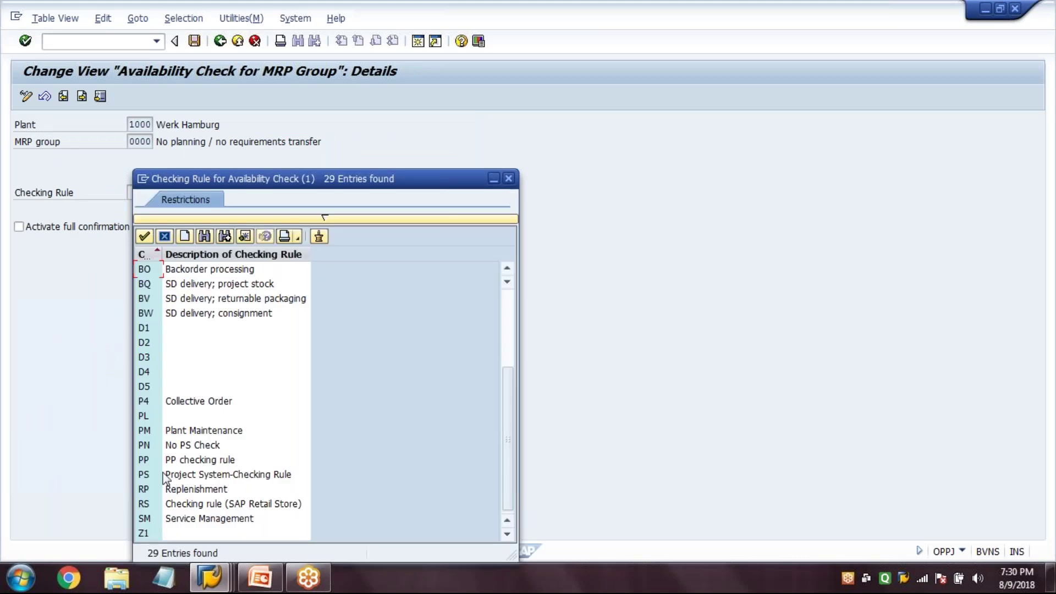
double_click(164, 461)
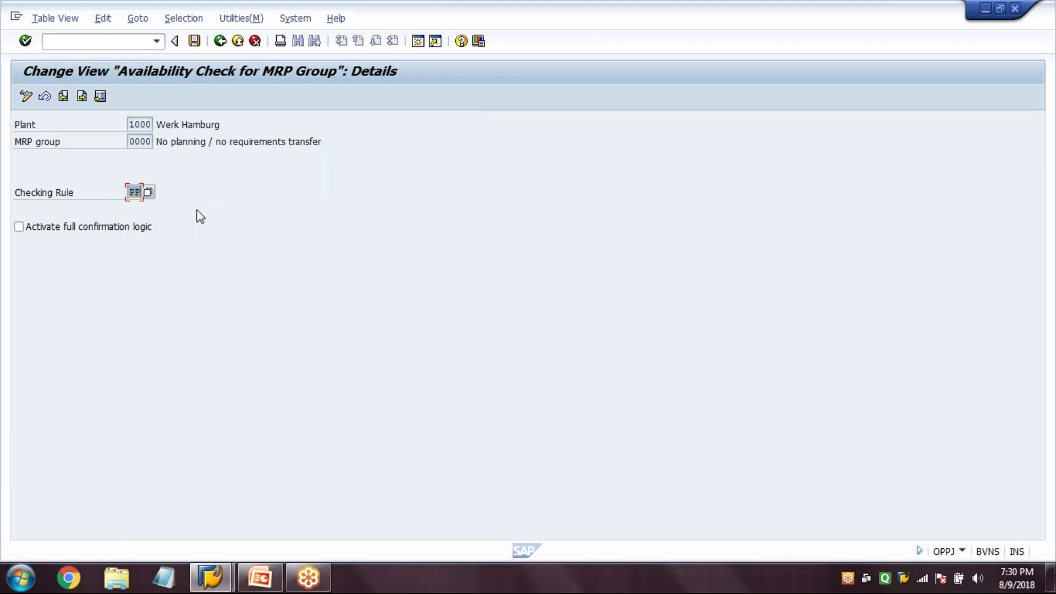
click(195, 42)
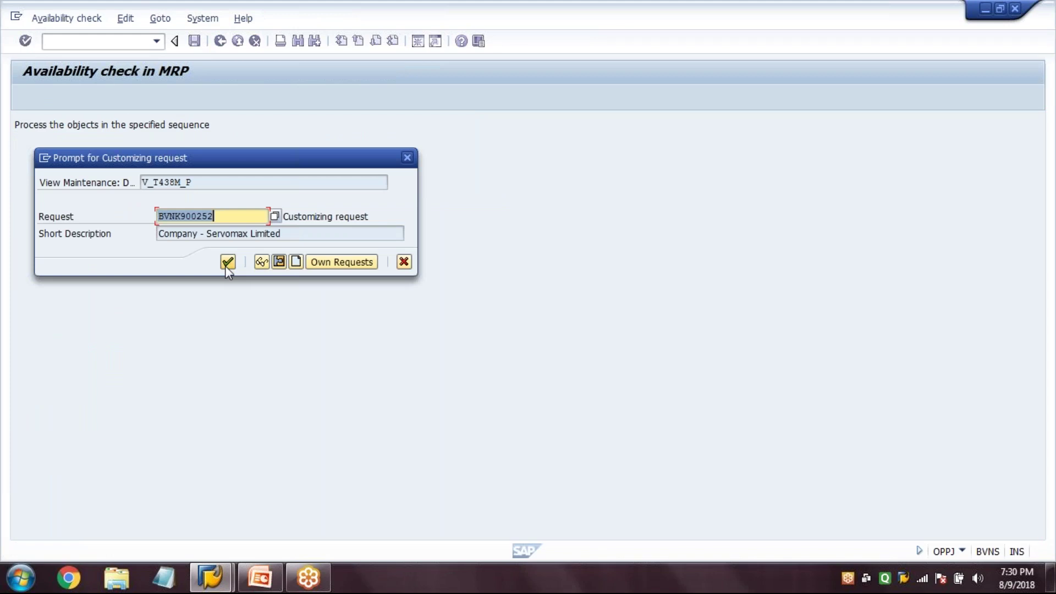
click(228, 263)
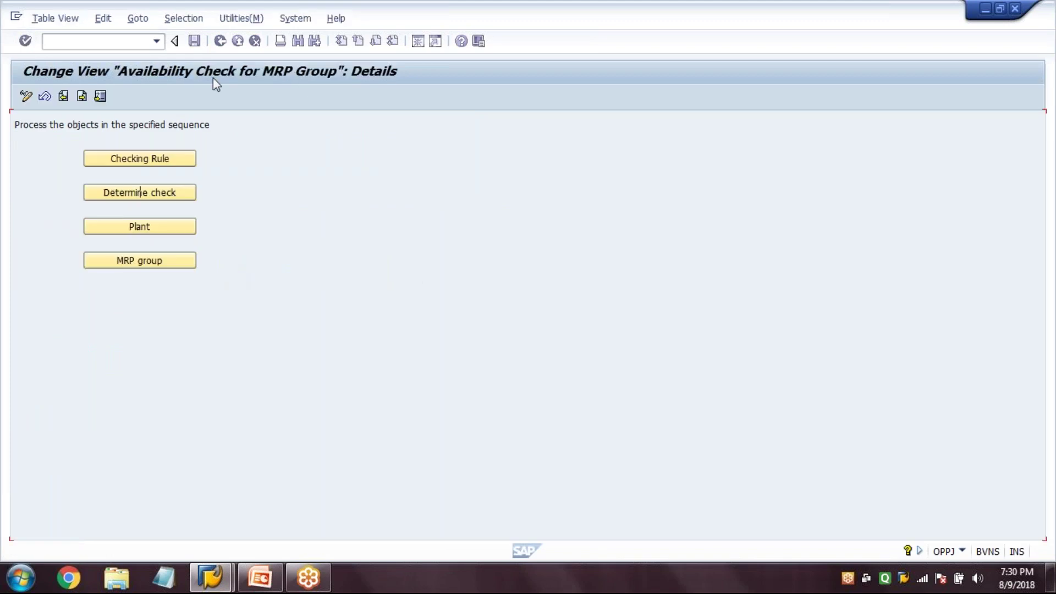
- Leave the MRP availability check settings and return to the implementation guide structure
click(219, 42)
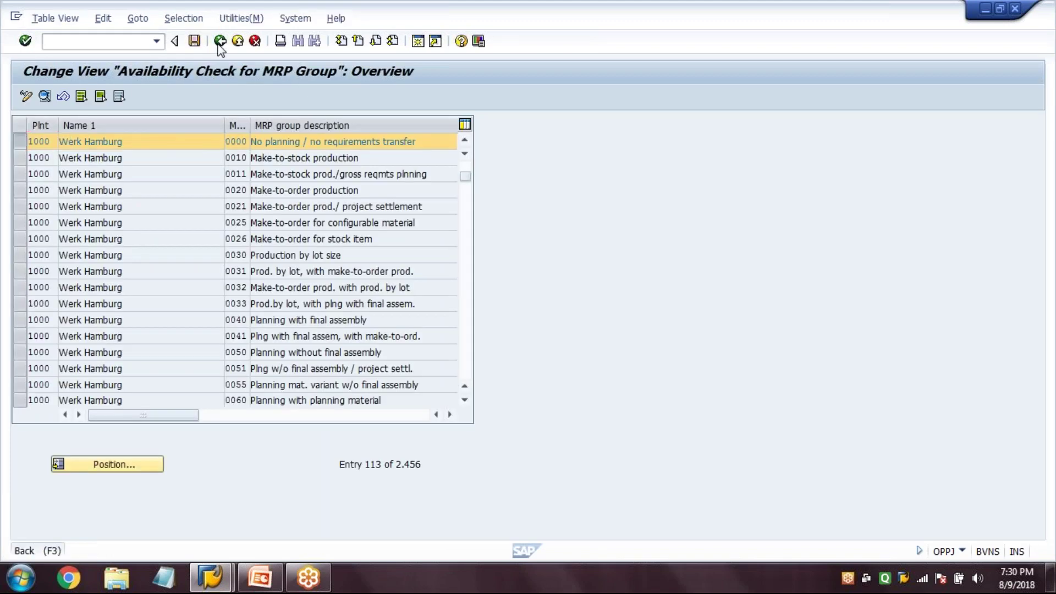
click(219, 43)
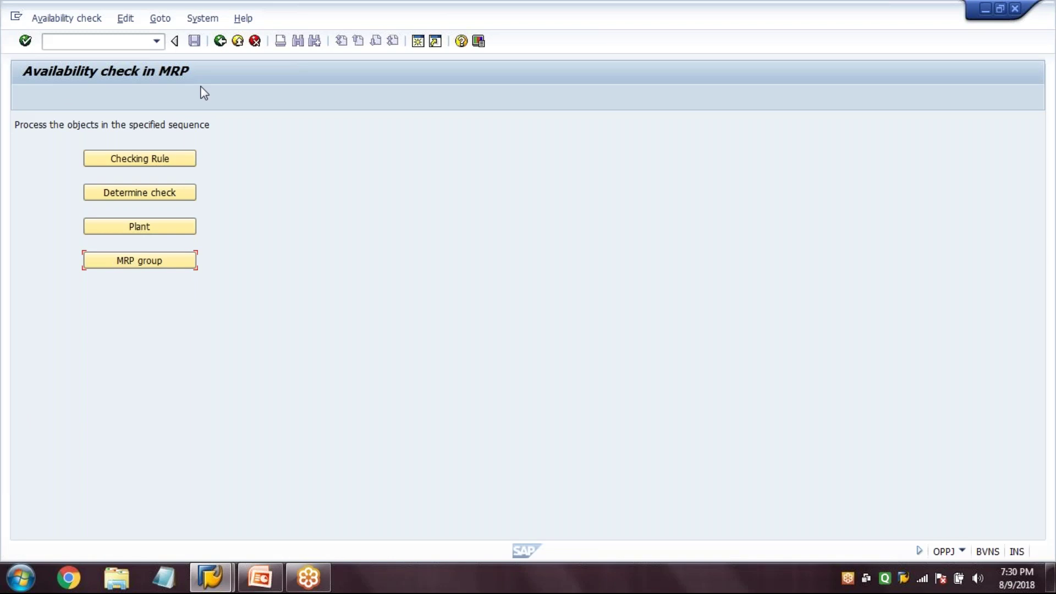
click(220, 42)
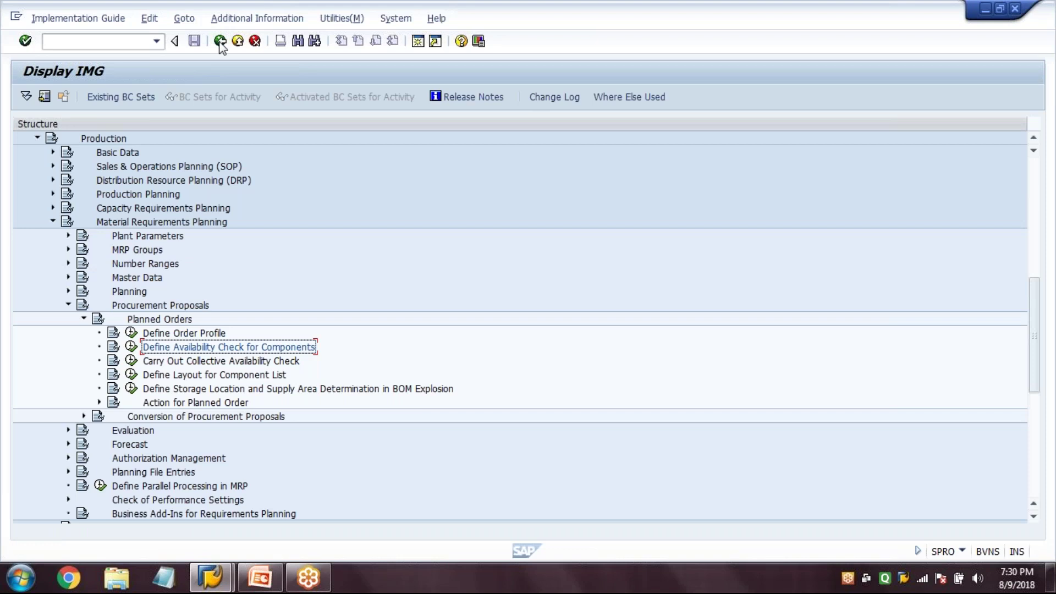
- Switch to the PowerPoint slide show, end it, and bring up the SAP Easy Access window
key(alt+Tab)
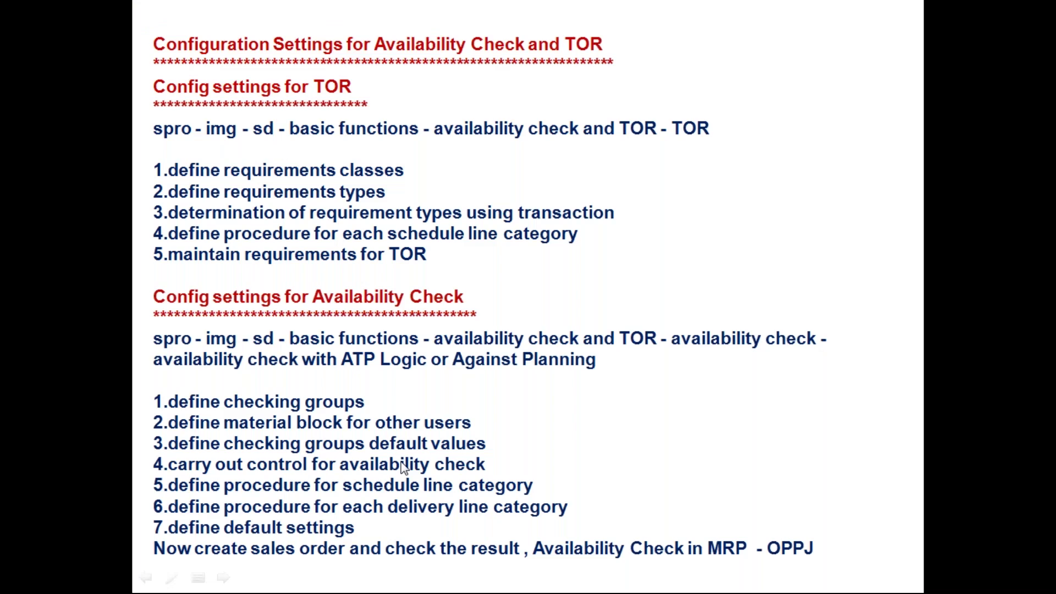
key(Escape)
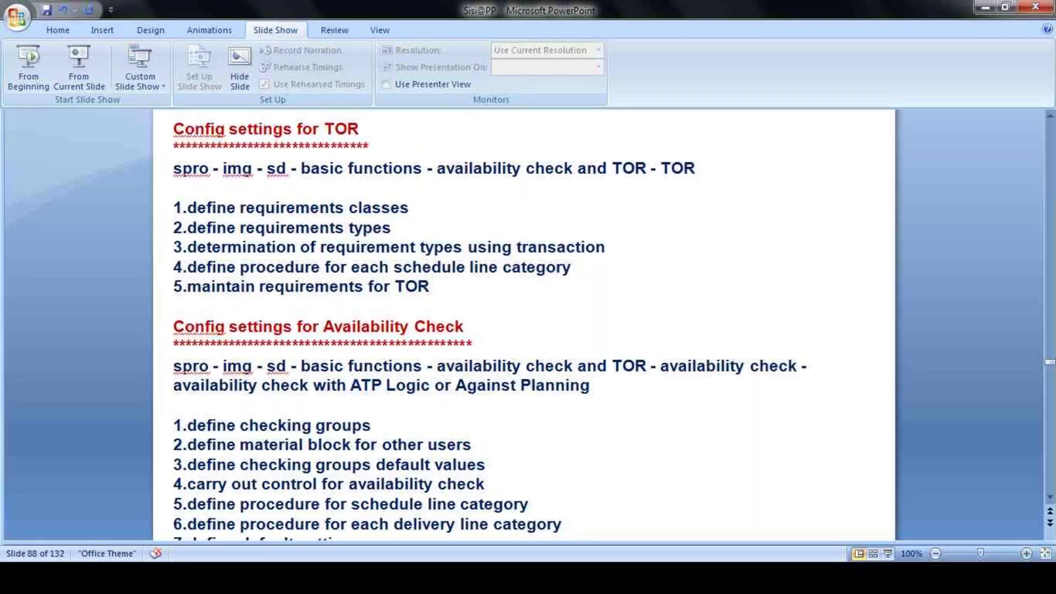
mouse_move(210, 578)
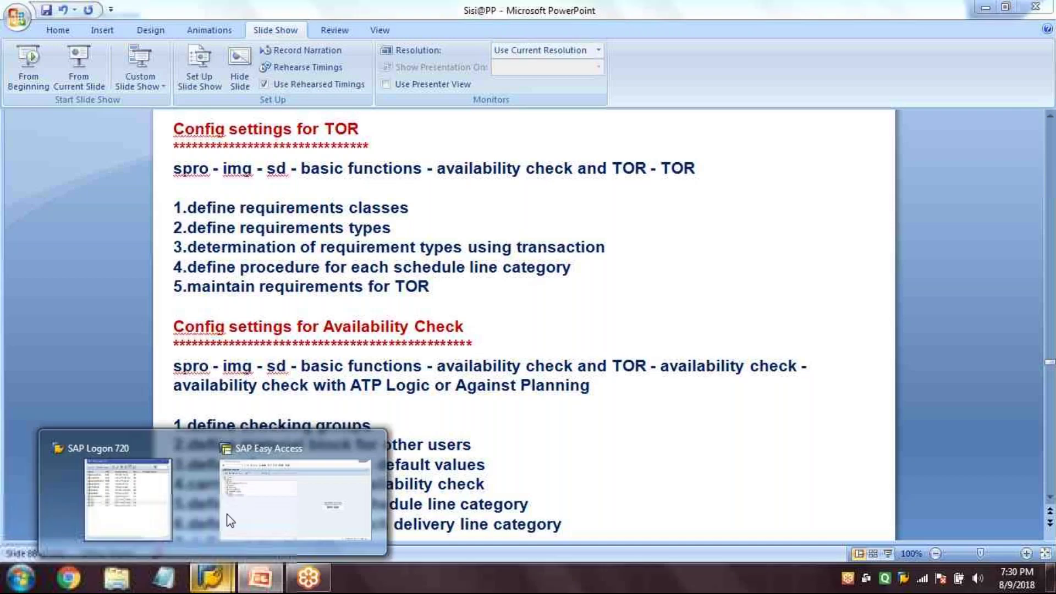
click(230, 521)
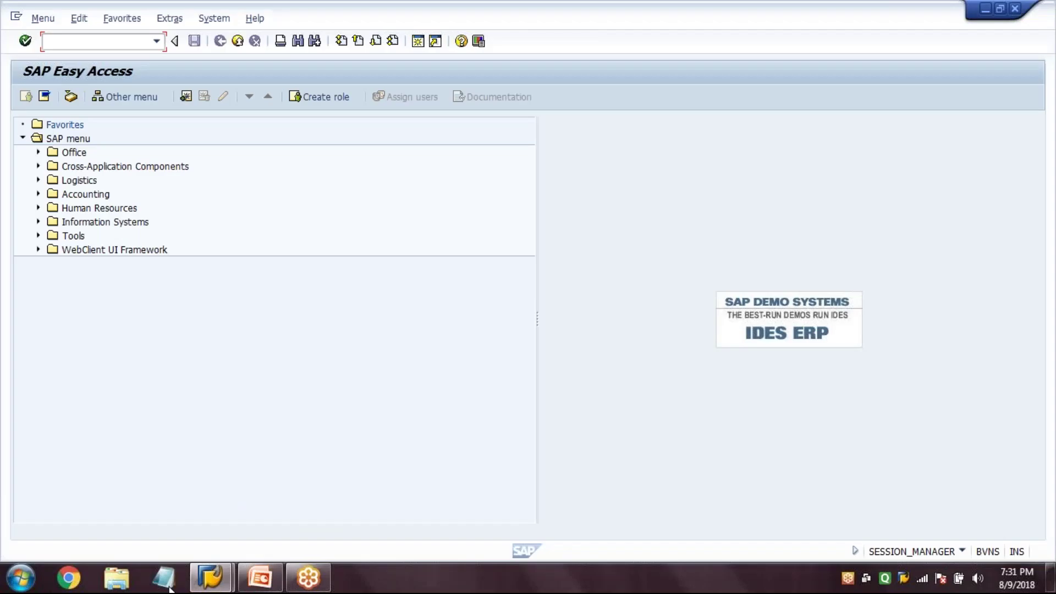
- In Notepad, write "Steps to perform for Availability Check" underlined with asterisks, then "1.Create a Material Master - MM01 - FERT" and "2.Create BOM - CS01"
click(168, 586)
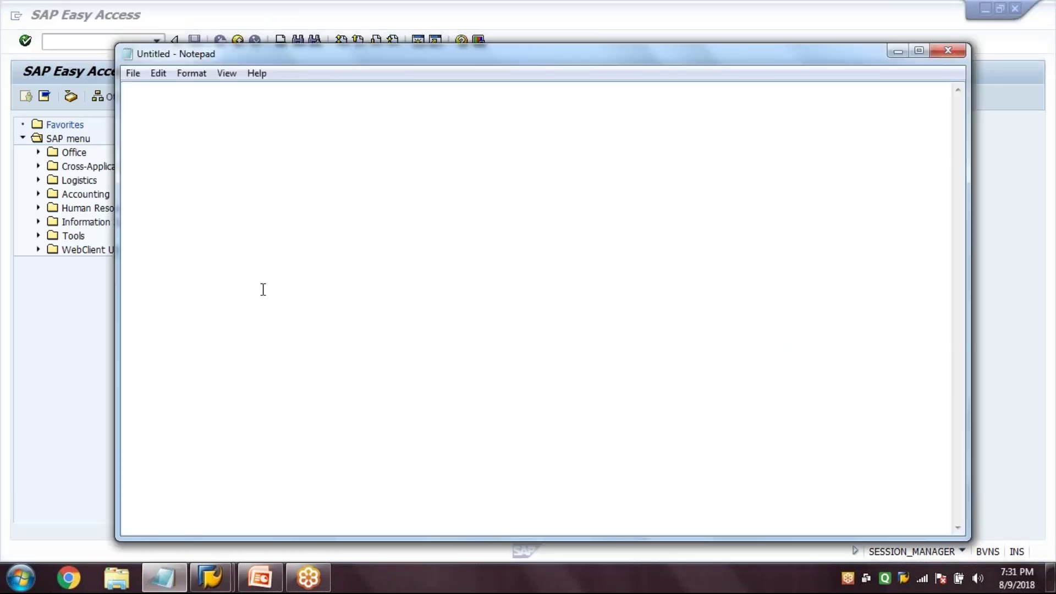
text(Steps )
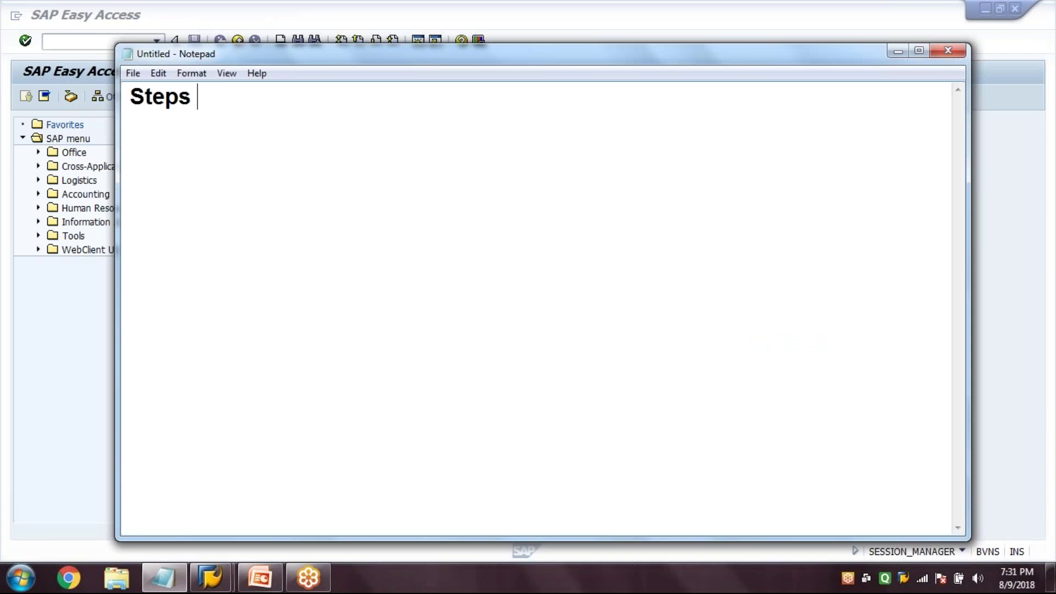
text(to perform for A)
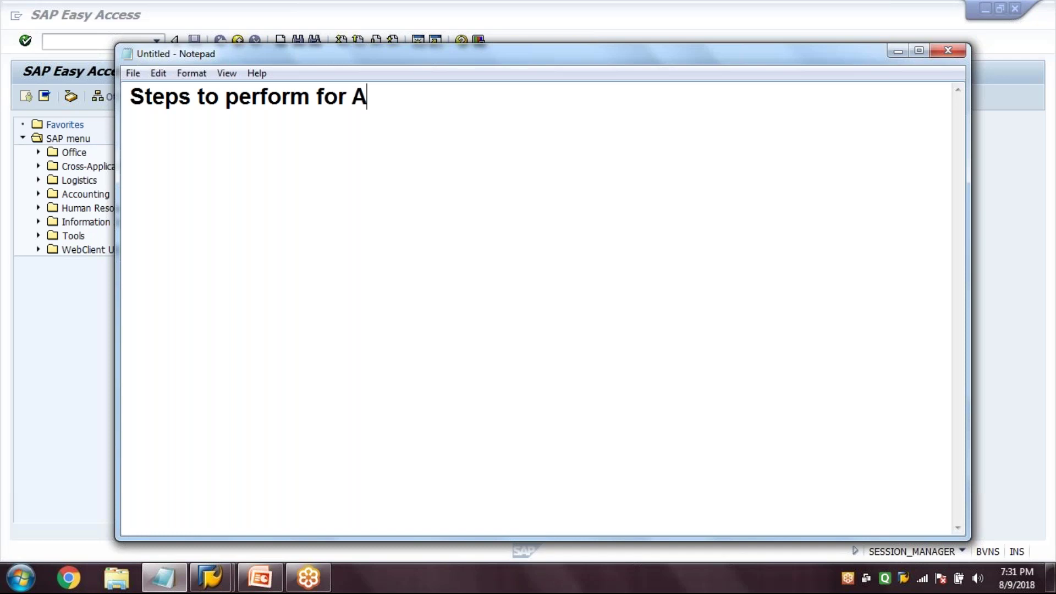
text(vailability Check)
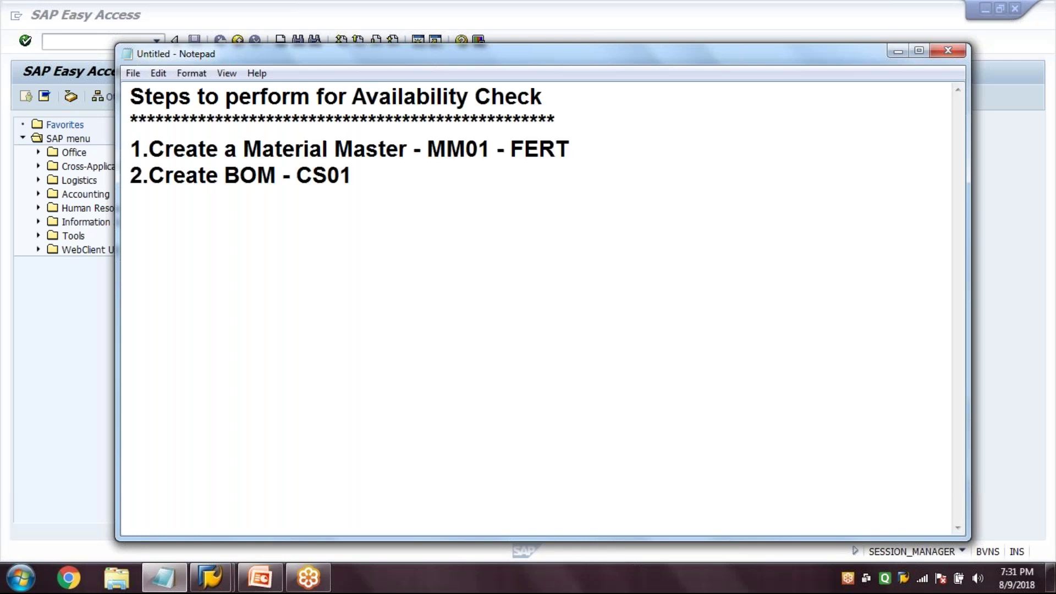
- Add the lines "3.Create Work Center - CR01" and "4.Create Routing - CA01" to the list of steps
key(Return)
text(3.Create Work )
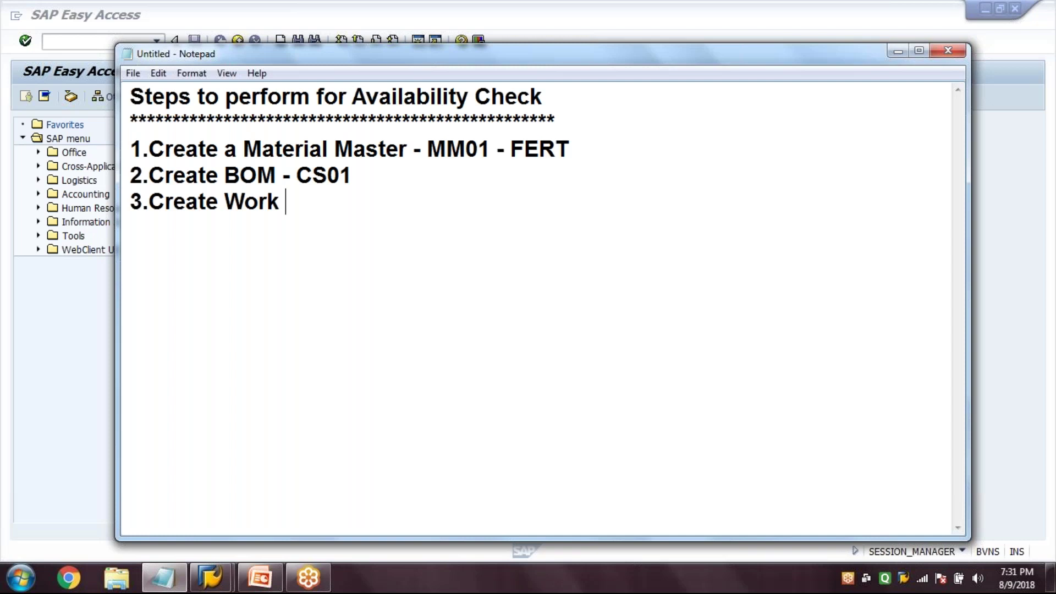
text(Center - CR01)
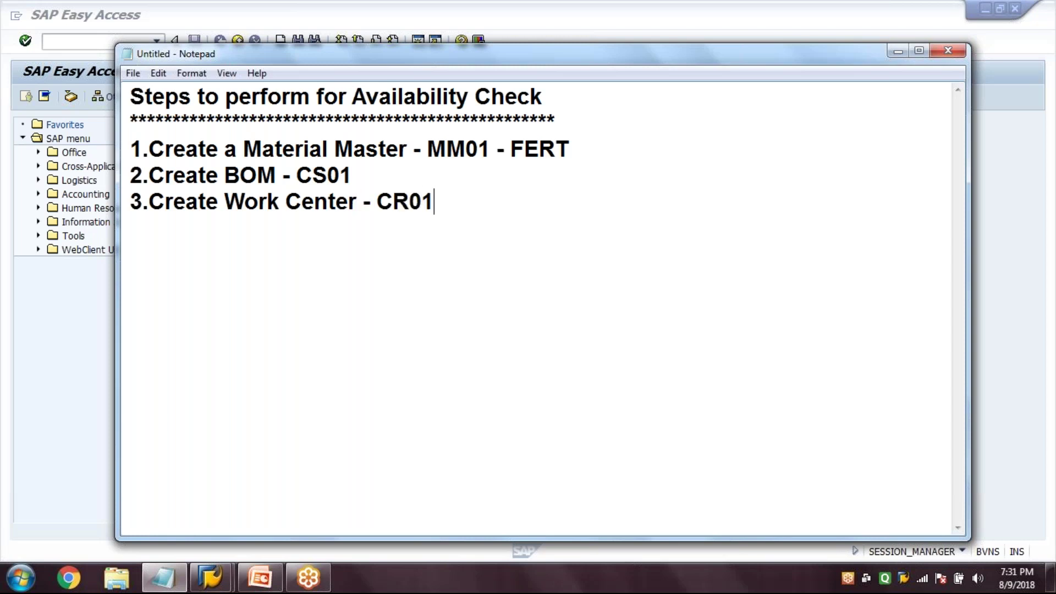
key(Return)
text(4.Create Routi)
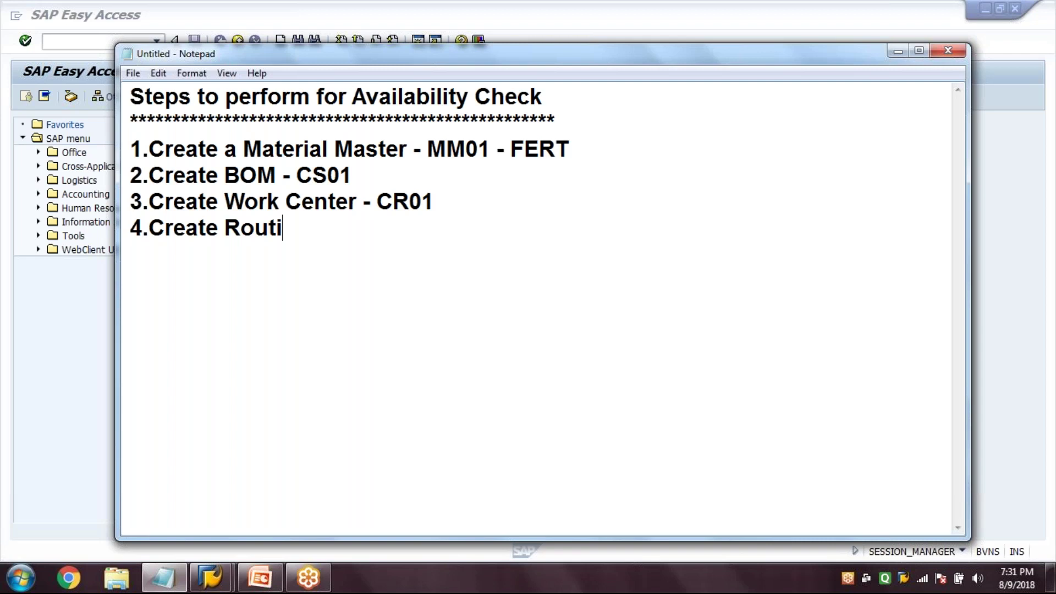
text(ng - CA01)
- Add the line "5.GR without Production Order - MB1C / 521" to the list of steps
key(Return)
text(5.)
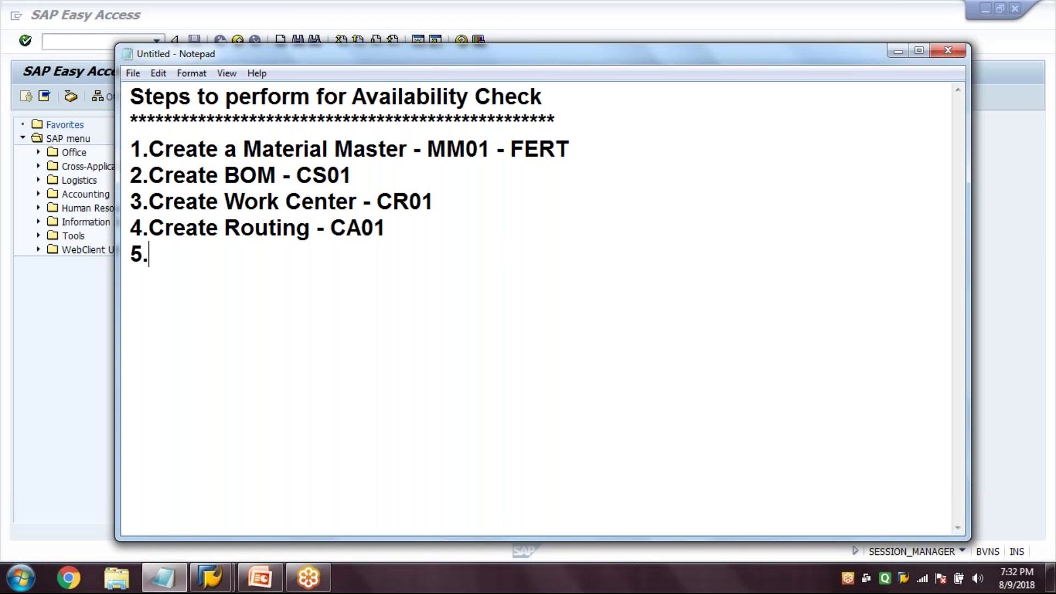
text(GR w)
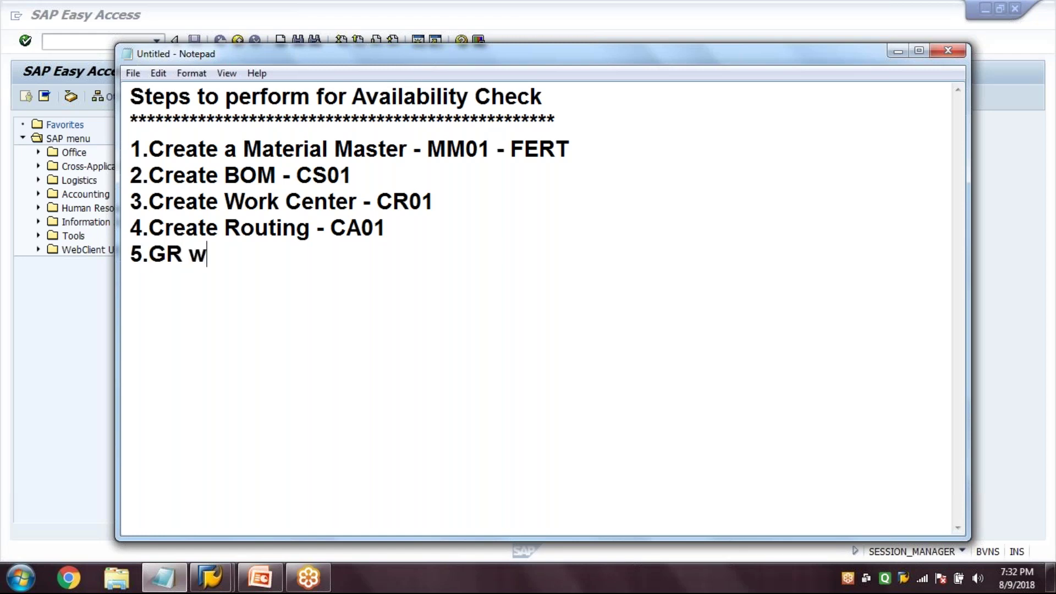
text(ithout)
text( P)
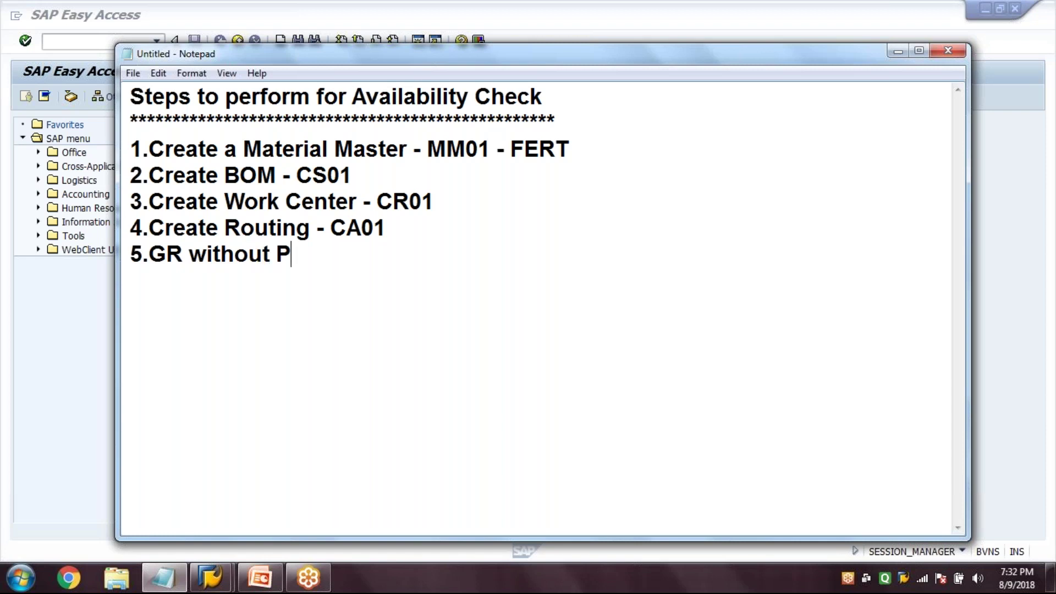
text(roduction Or)
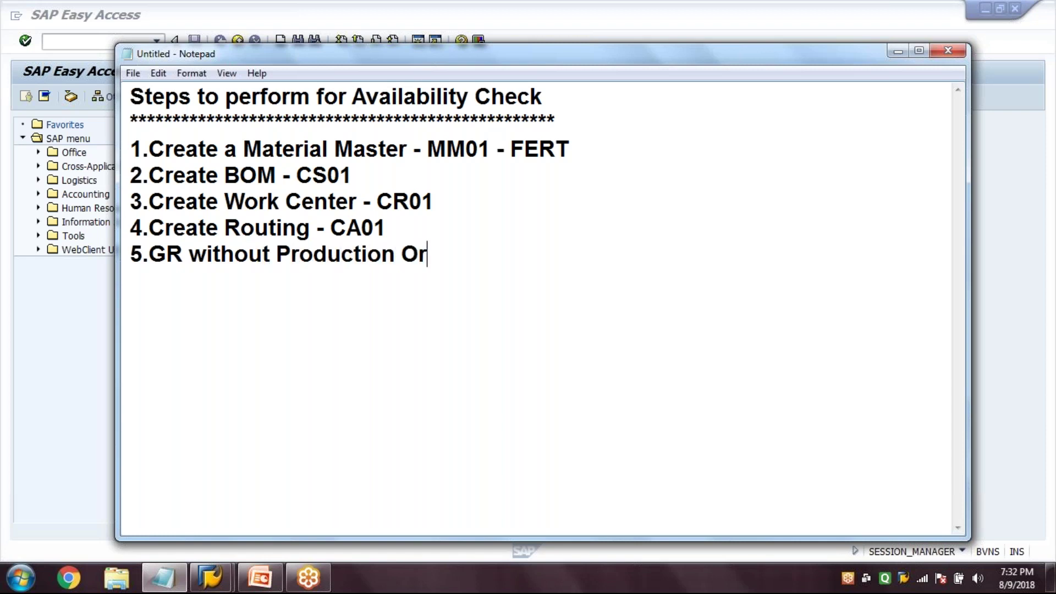
text(der - MB1C)
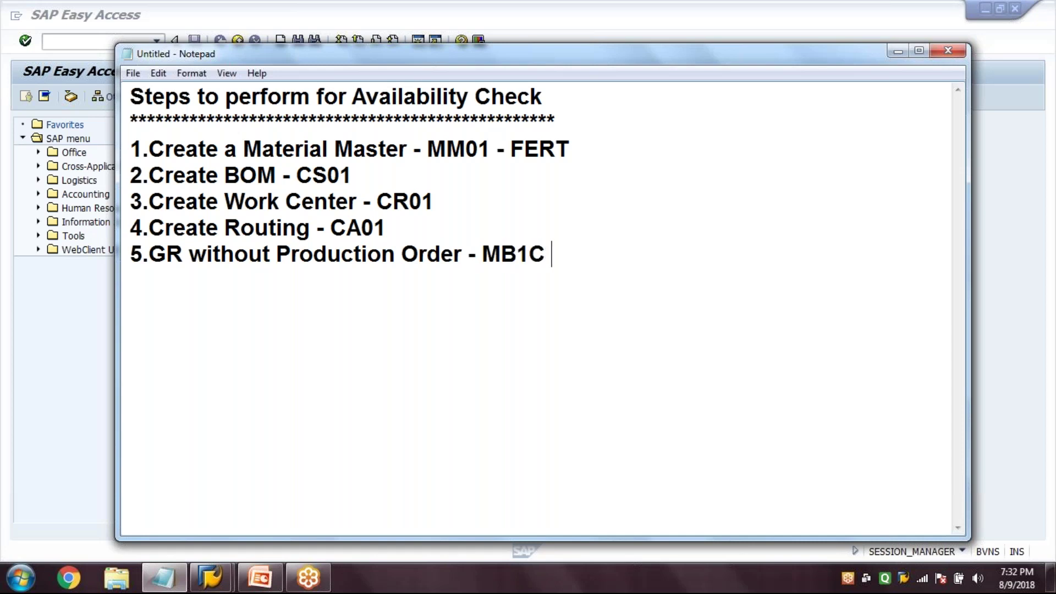
text( / 521)
key(Return)
- Switch back to SAP Easy Access and start transaction MM01 for creating a material
click(64, 379)
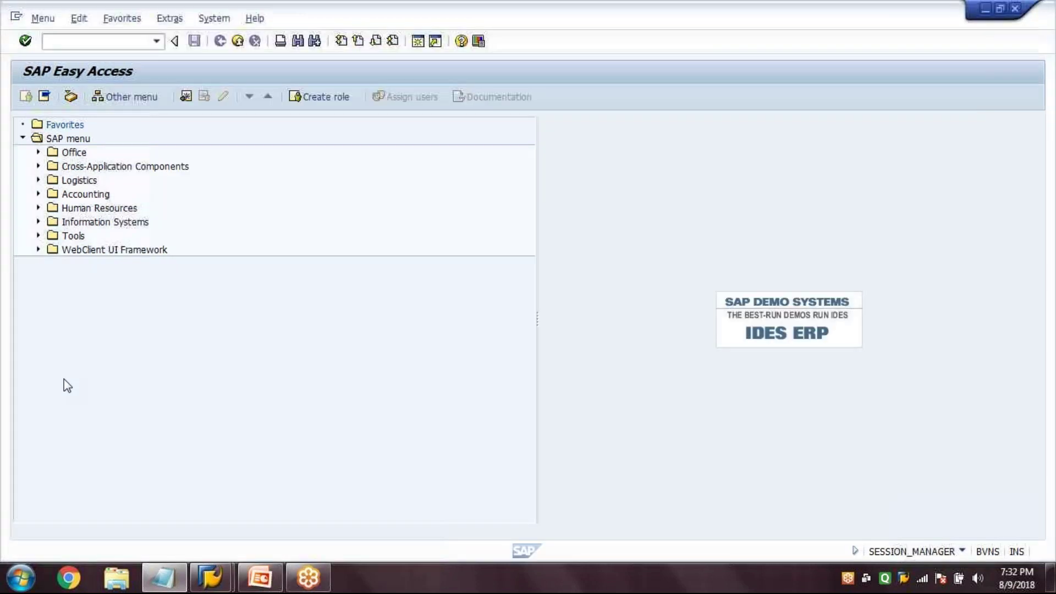
click(125, 40)
text(mm01)
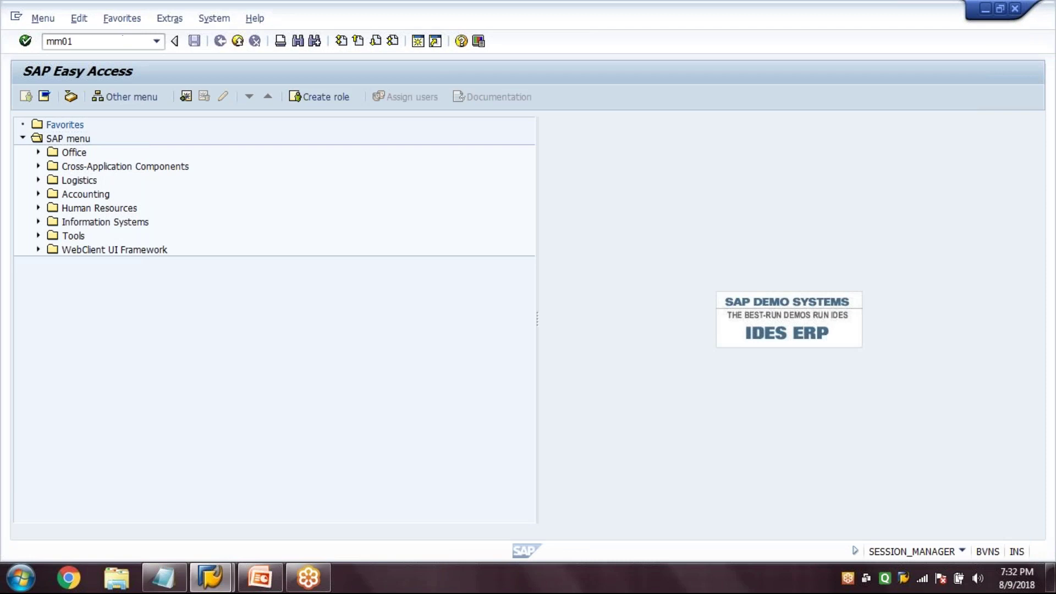
key(Return)
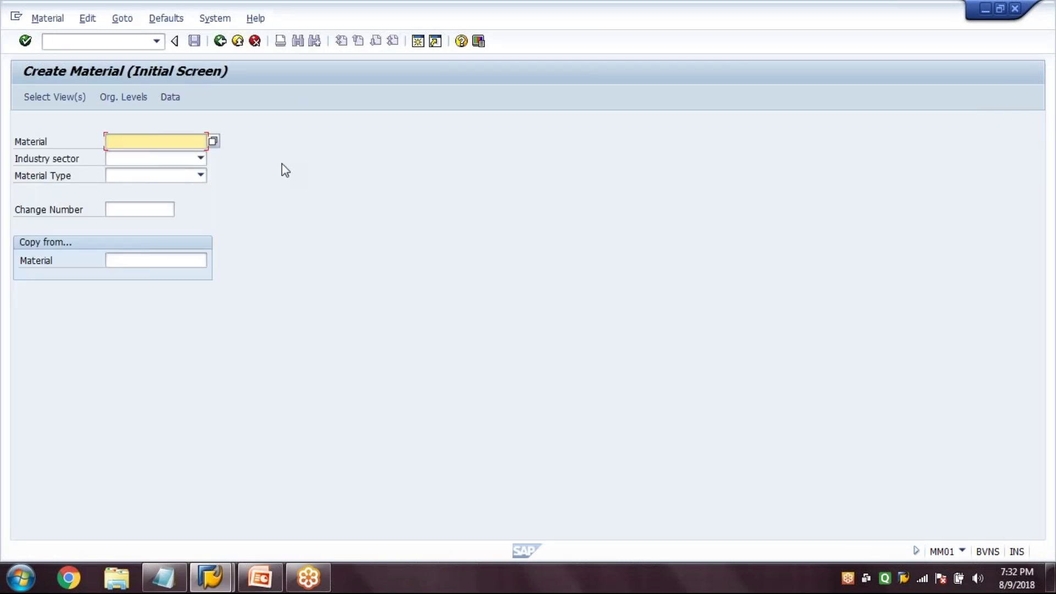
- Set industry sector M and material type FERT, enter R-TM005 as the material to copy from, and continue to the view selection
key(Tab)
text(m)
key(Tab)
text(fert)
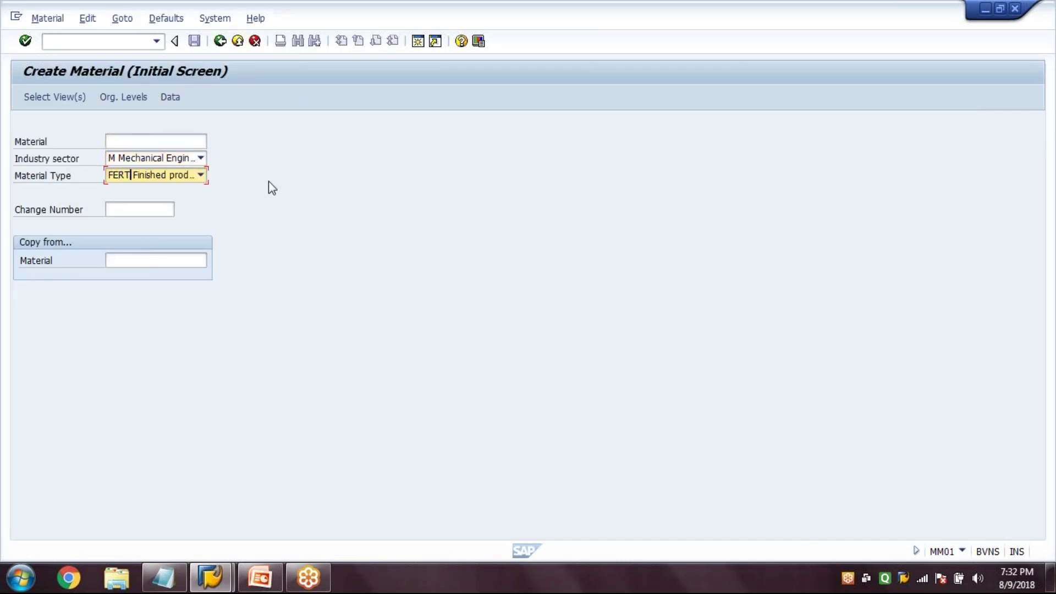
click(174, 262)
text(R-)
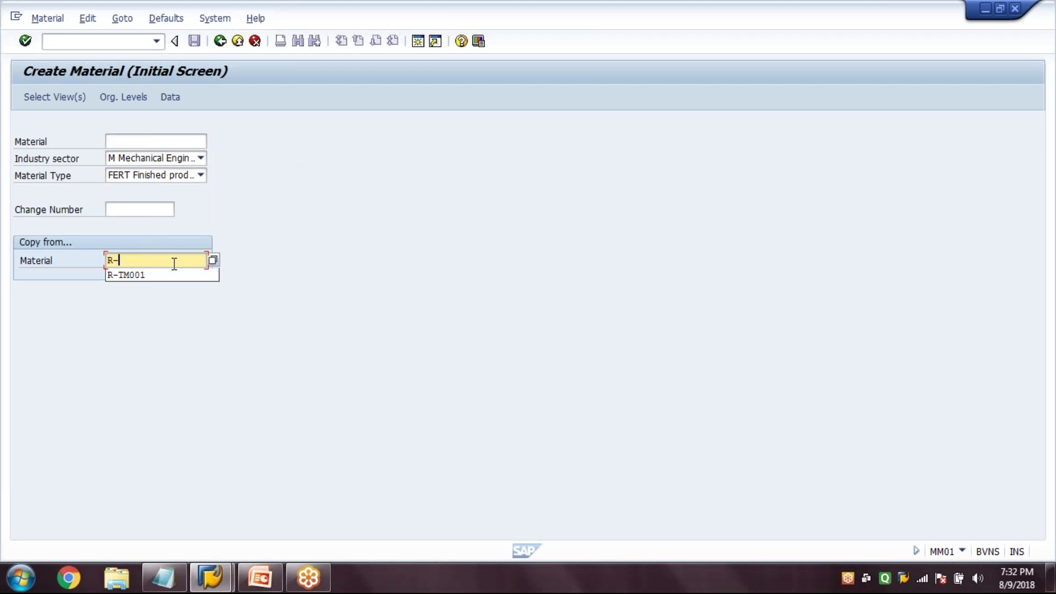
text(TM005)
key(Return)
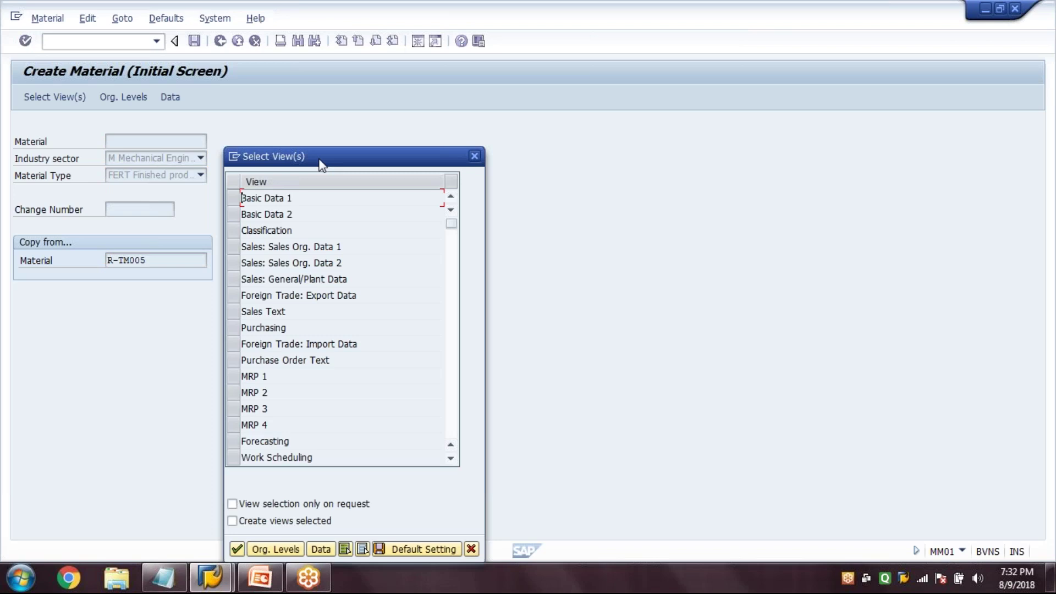
- Select the views Basic Data 1, Sales Org. Data 1 and 2, Sales General/Plant Data, Purchasing, the MRP views and Work Scheduling
drag(321, 164, 345, 57)
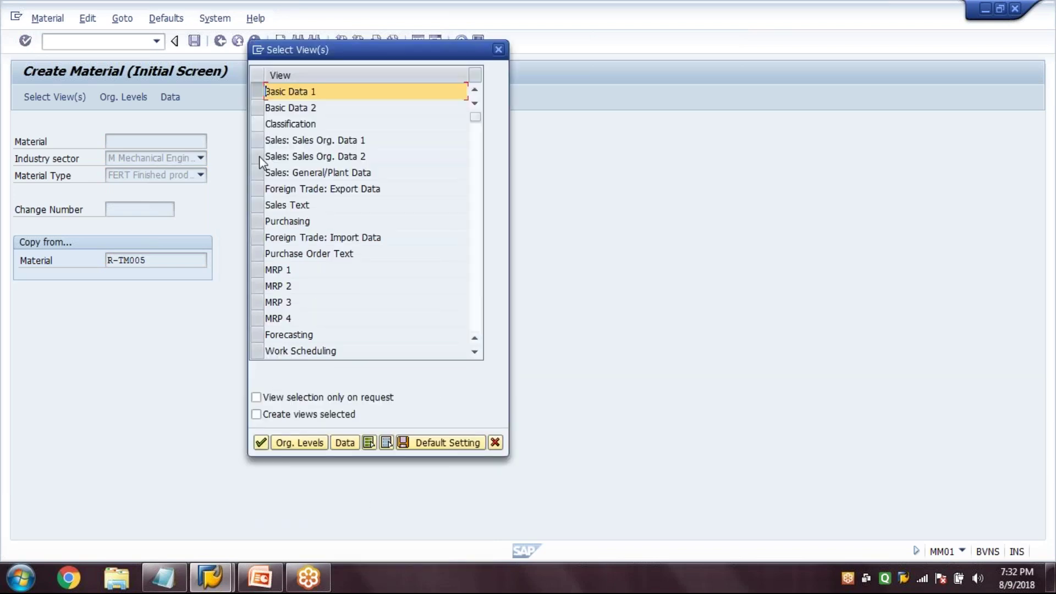
drag(260, 161, 258, 173)
click(258, 221)
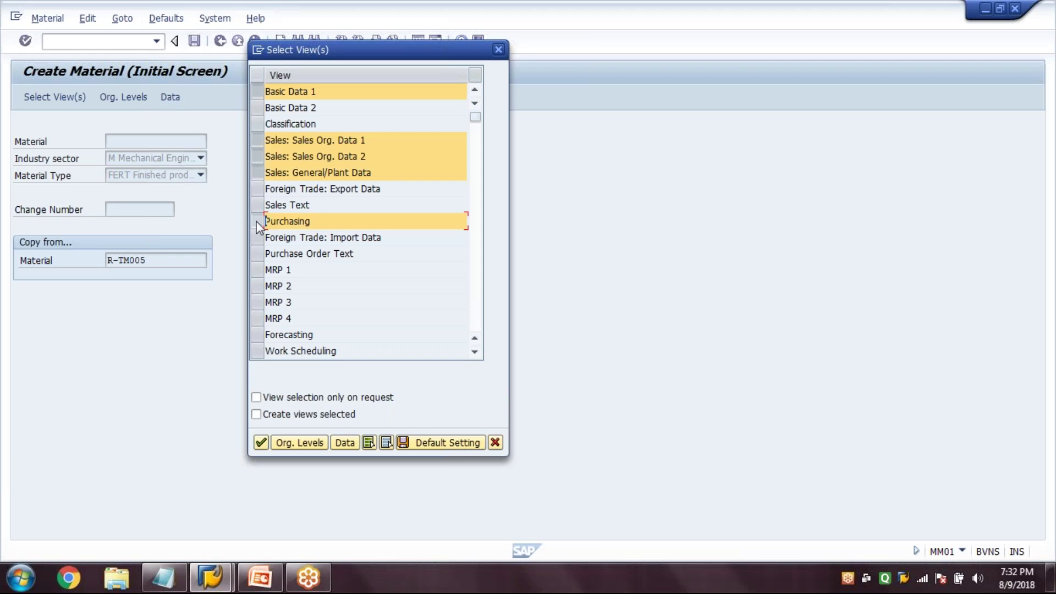
drag(257, 270, 260, 289)
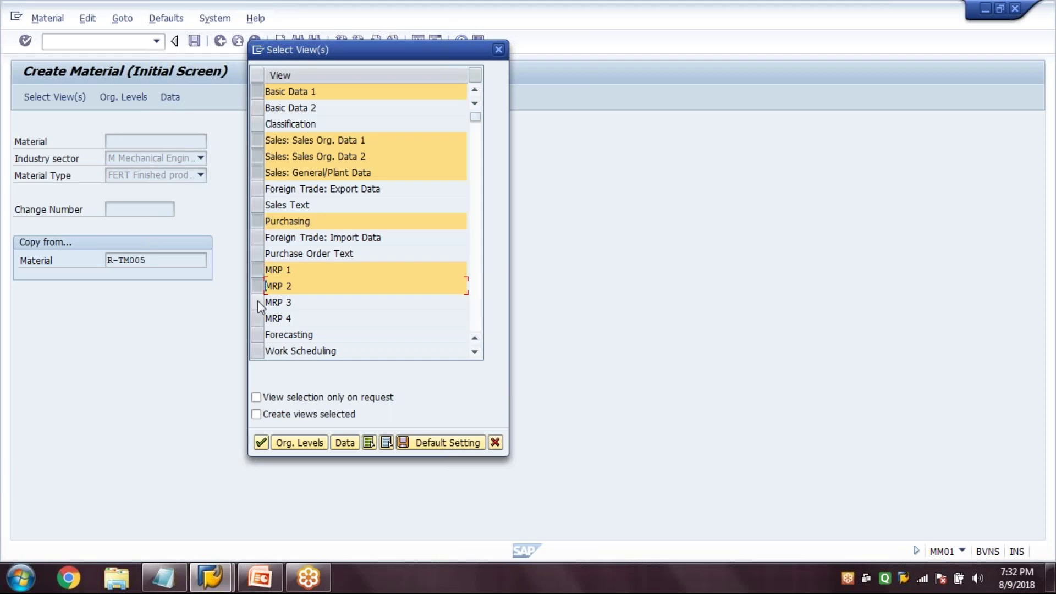
click(259, 302)
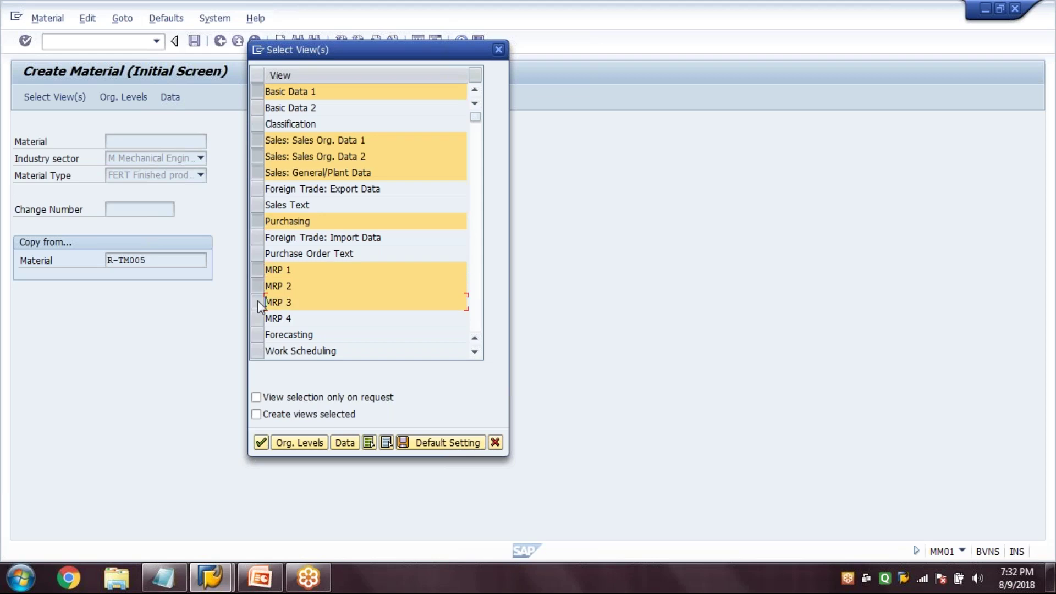
click(257, 351)
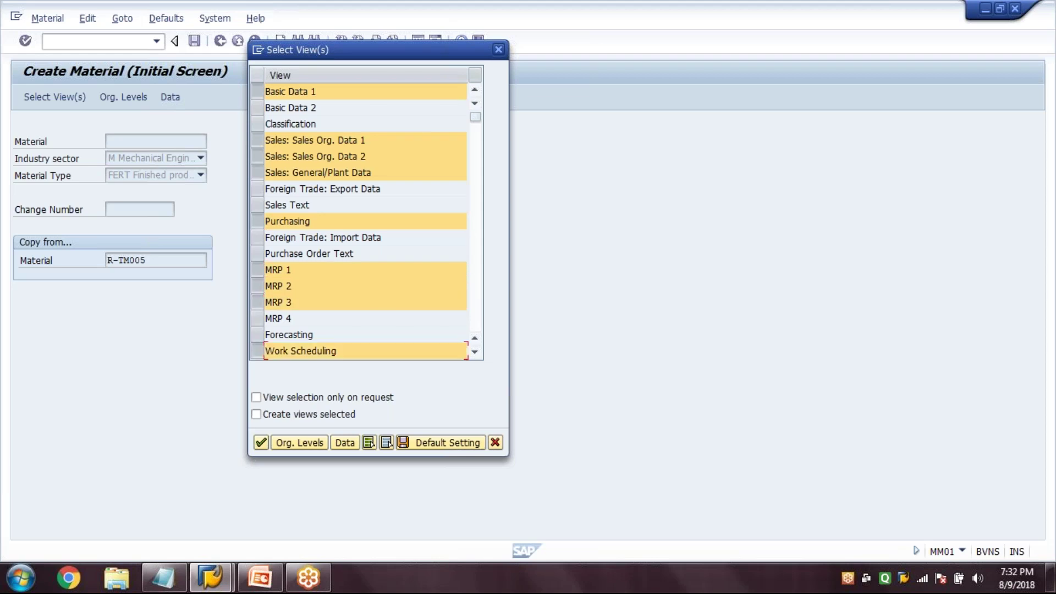
- Add the views General Plant Data / Storage 1 and 2 and Accounting 1 to the selection
click(475, 297)
click(257, 108)
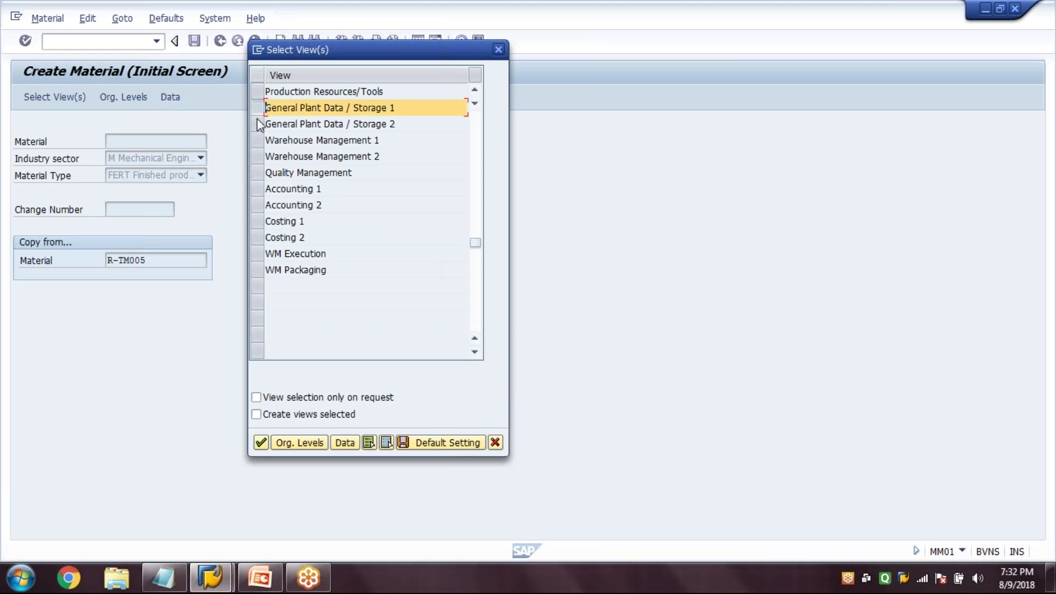
click(258, 124)
click(258, 188)
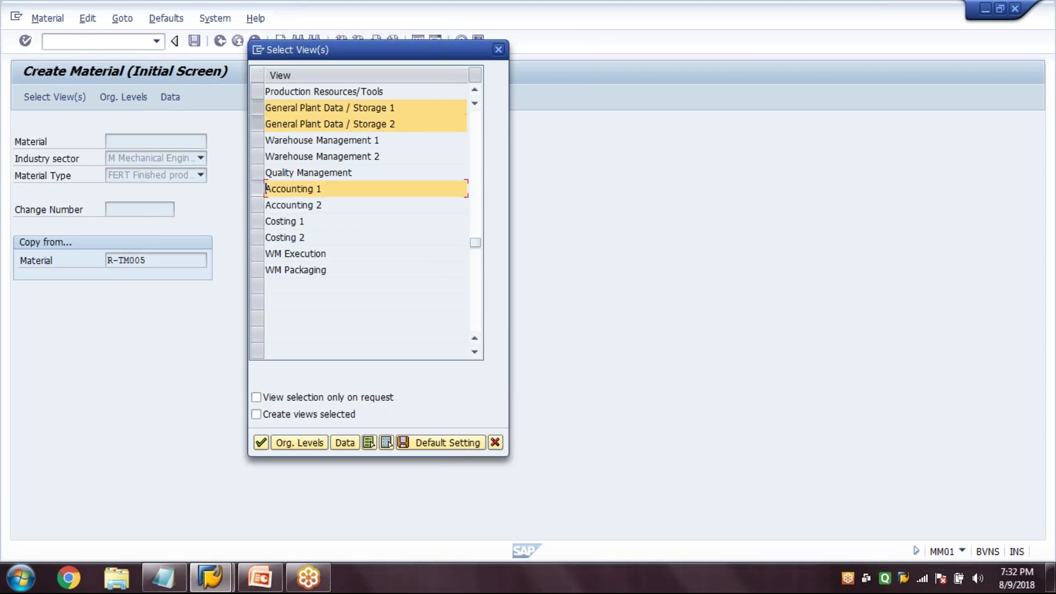
- Set plant 1000, storage location 0001, sales organization 1000 and distribution channel 10 as both target and copy-from organizational levels, and continue
click(299, 442)
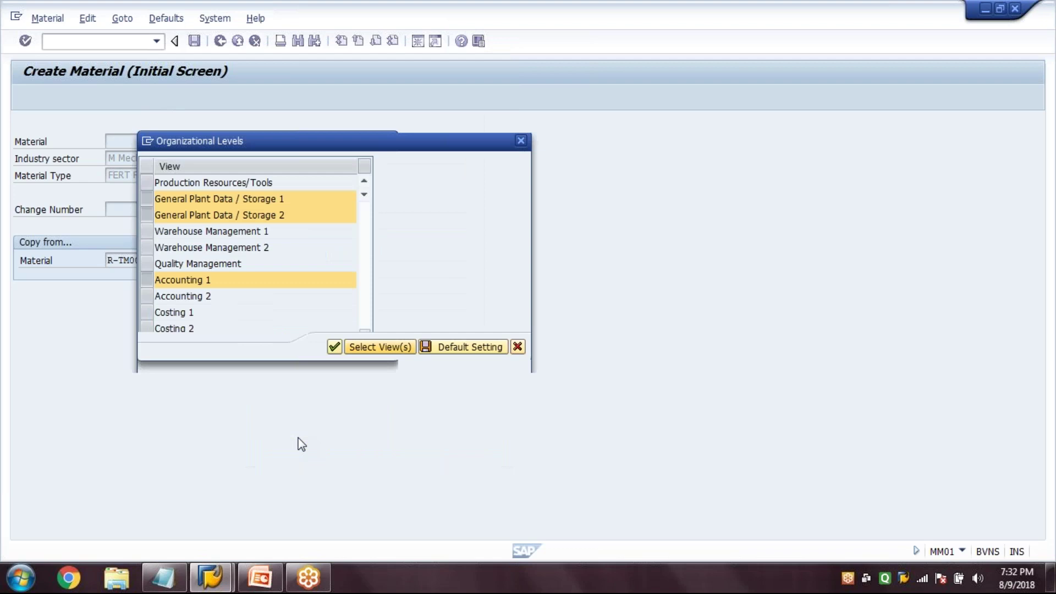
text(0)
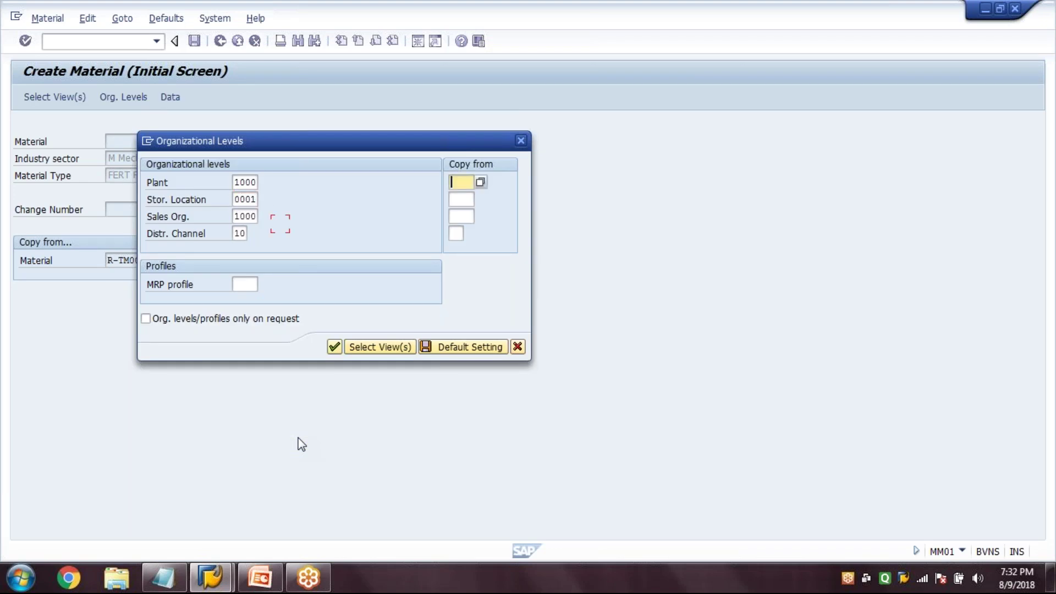
text(1)
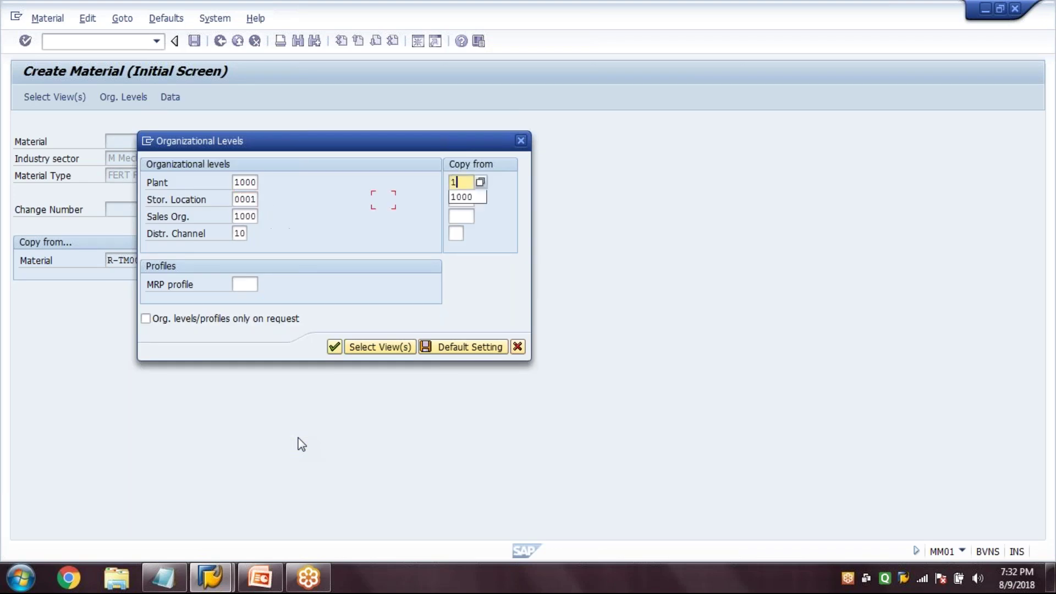
text(000)
key(Tab)
text(0001)
key(Tab)
text(1000)
key(Tab)
text(10)
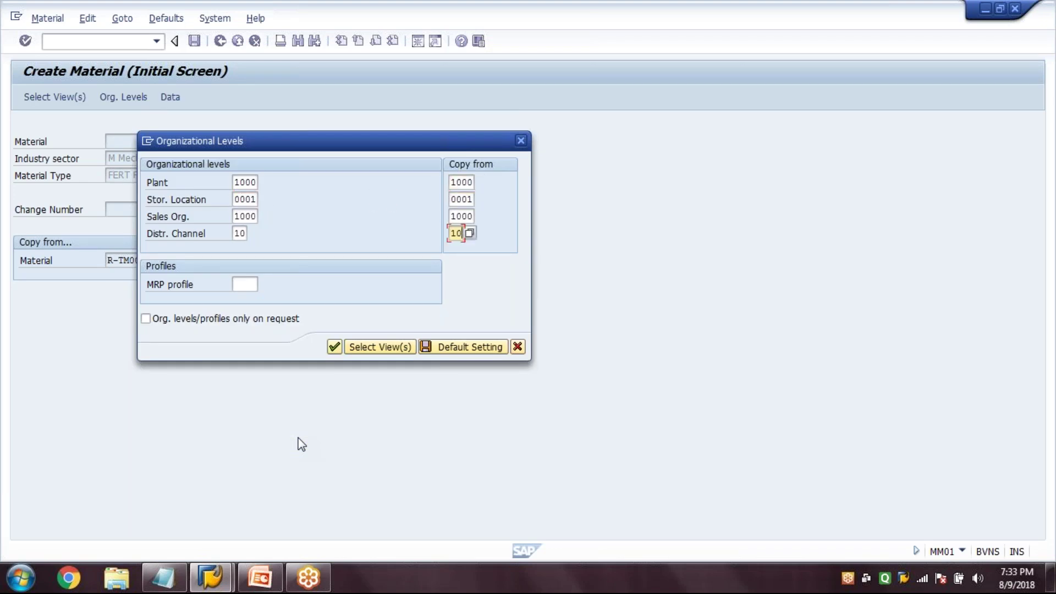
key(Return)
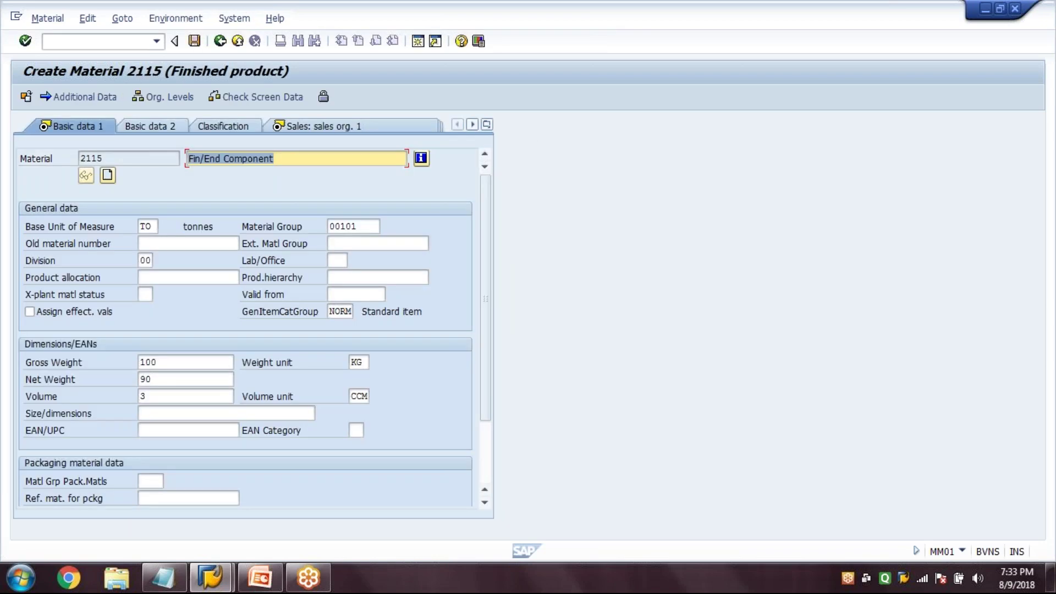
- Accept the copied data in all selected views up to Accounting 1 and save the new material
key(Return)
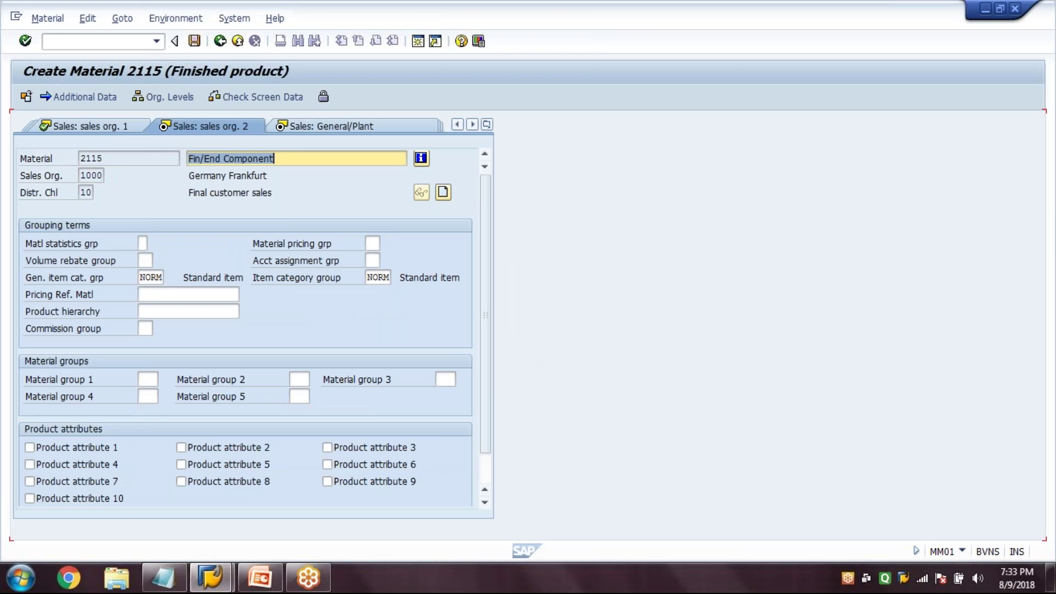
key(Return)
key(Return)
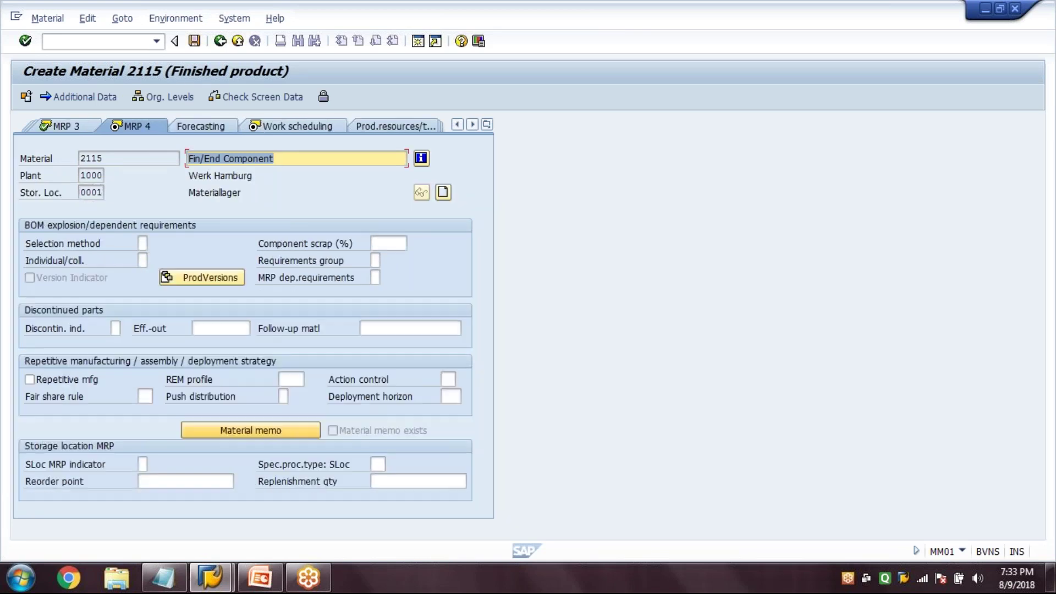
key(Return)
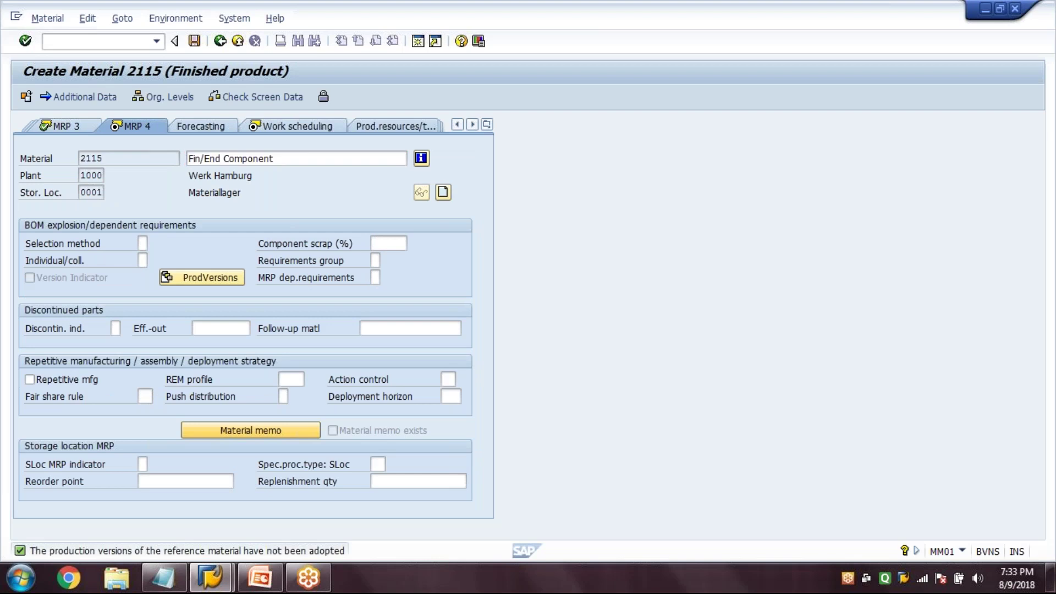
key(Return)
key(Return)
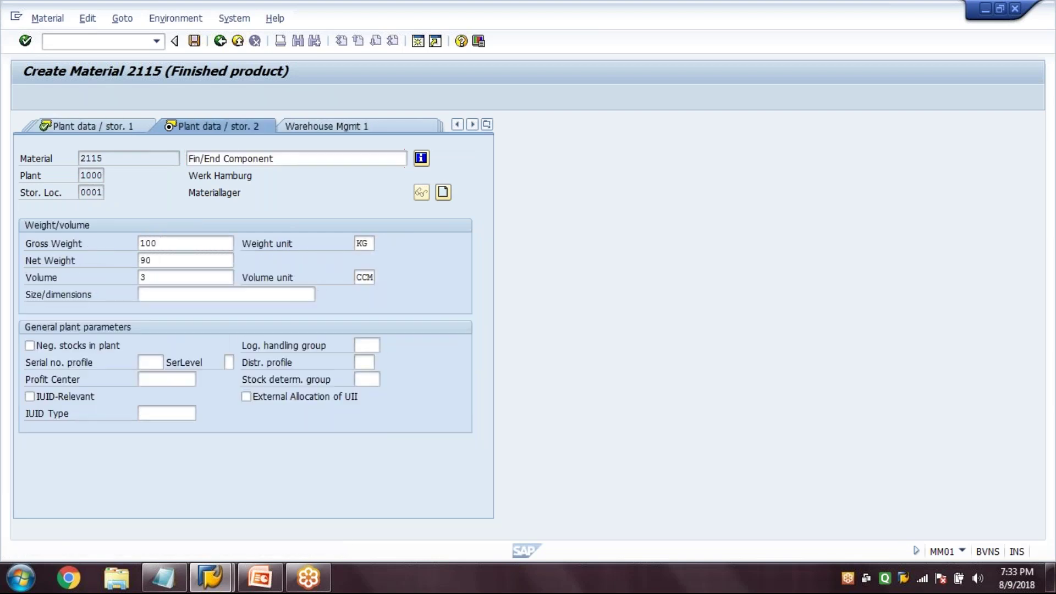
key(Return)
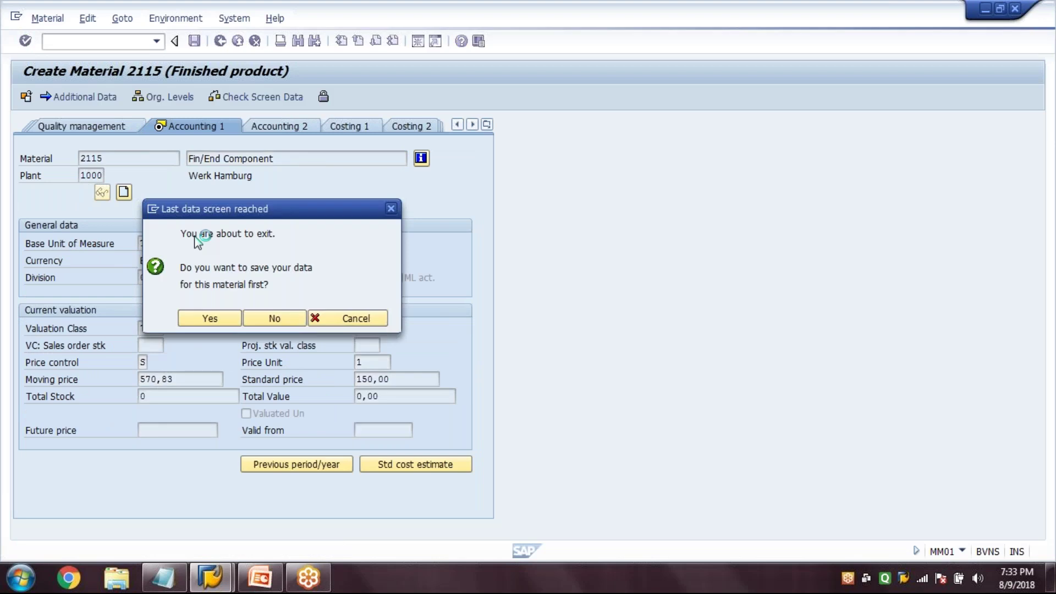
key(Return)
- Start transaction CS01 for material 2115 in plant 1000, set the BOM usage to 1 and continue to the item overview
click(83, 41)
text(/NCS01)
key(Return)
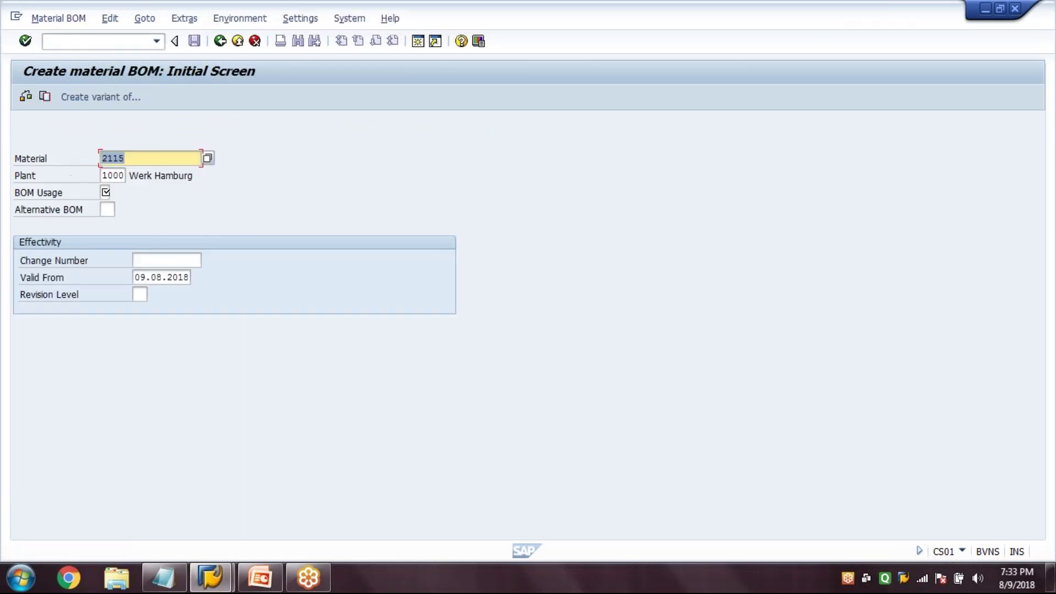
click(104, 192)
text(1)
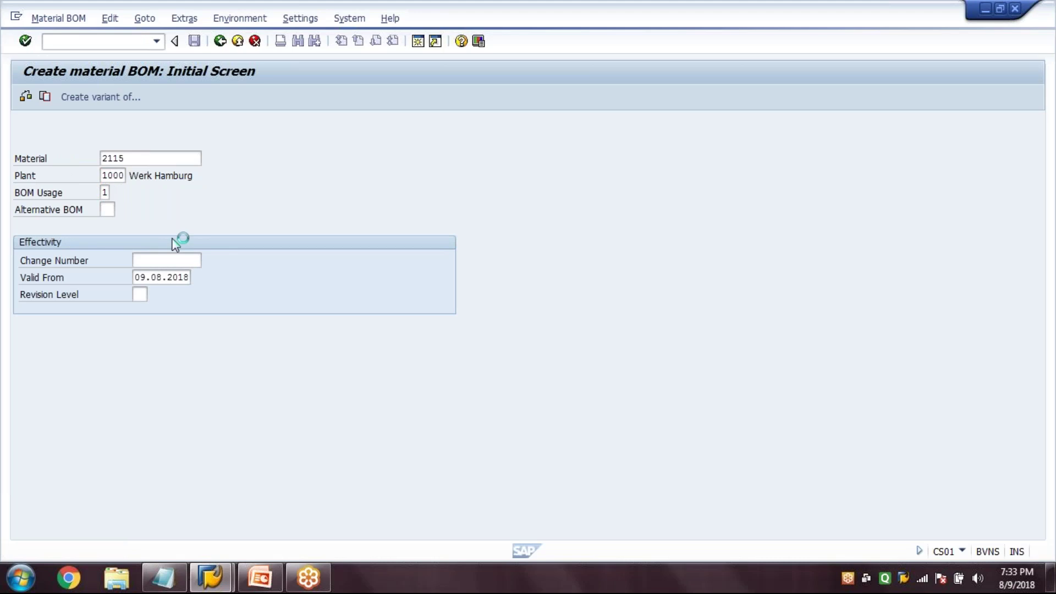
key(Return)
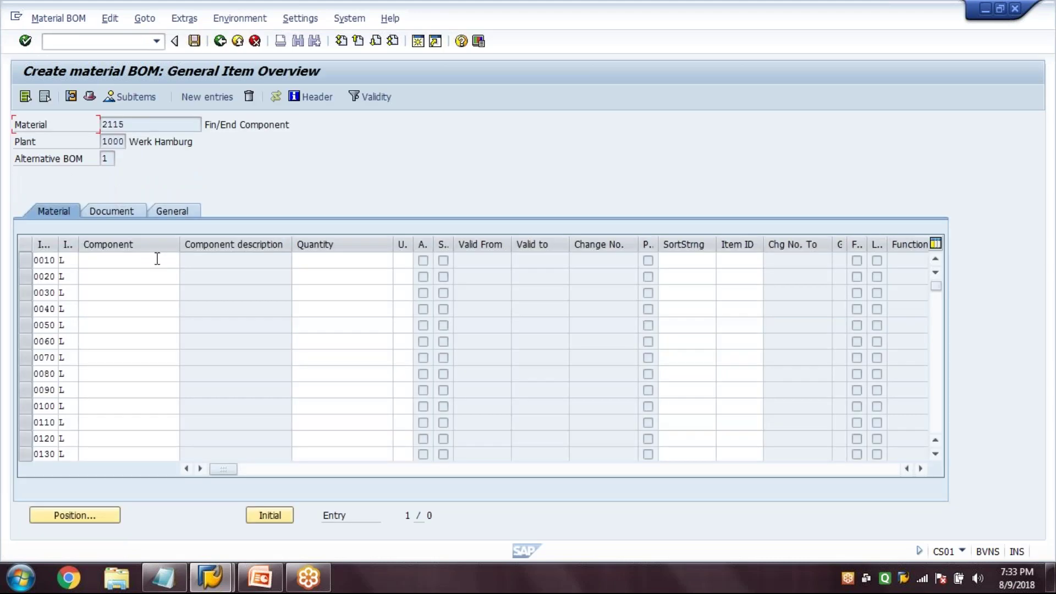
- Enter the components R-TM001, R-TM002, R-TM003 and R-TM004 as BOM items 0010 to 0040
click(157, 258)
text(R-TM001)
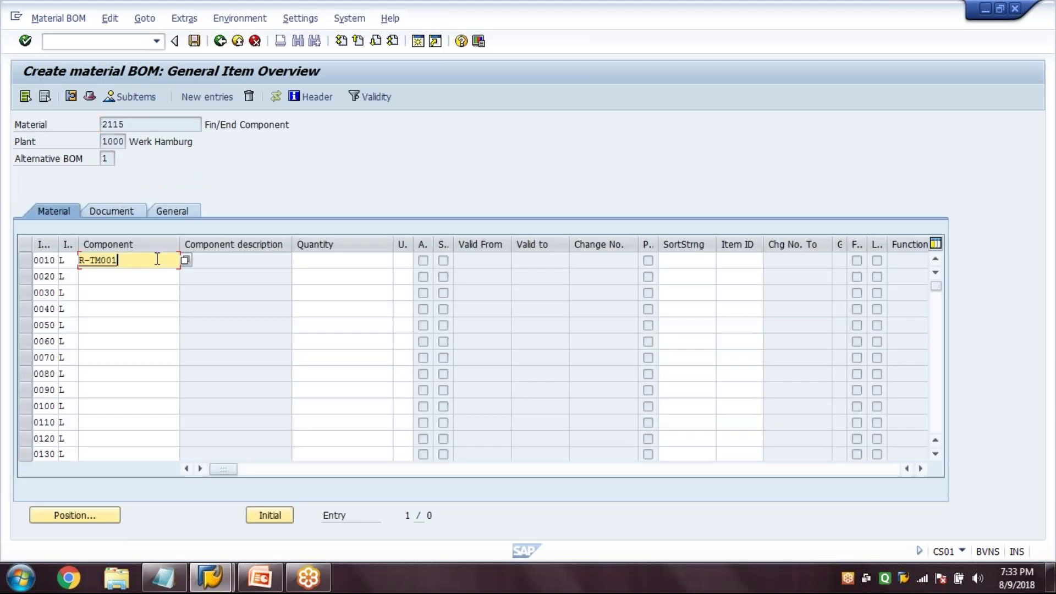
key(Down)
text(R)
key(Down)
key(Down)
key(Down)
key(Return)
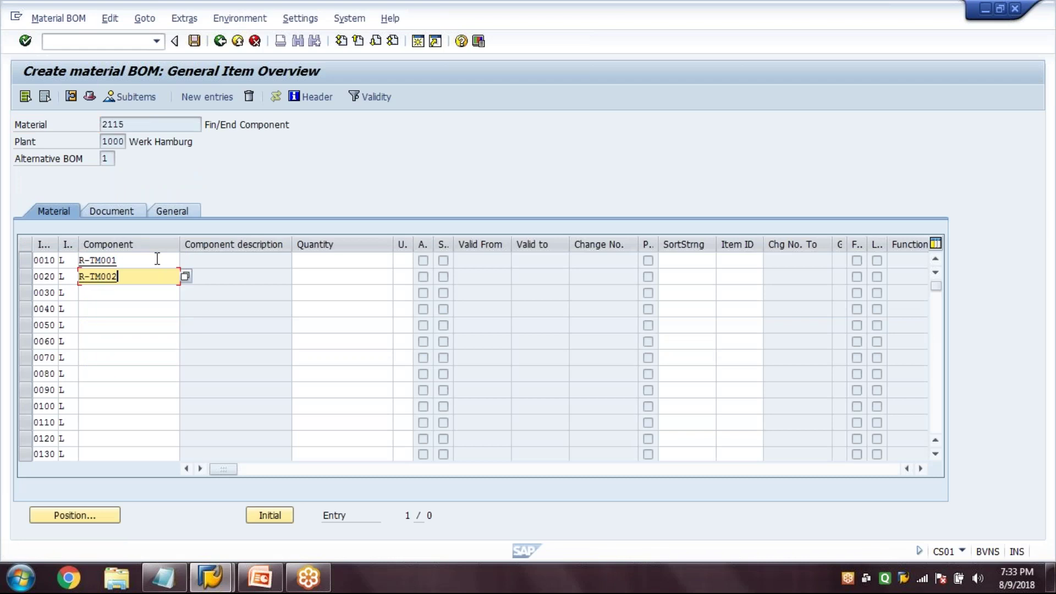
key(Down)
text(R)
key(Down)
key(Down)
key(Return)
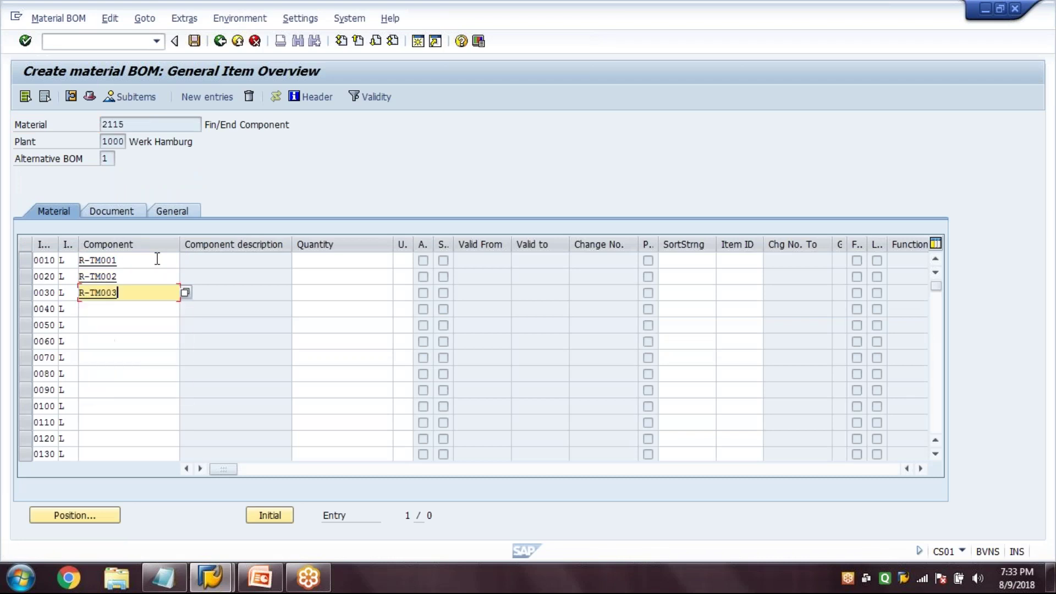
key(Down)
text(R)
key(Down)
key(Down)
key(Return)
- Set the quantity of all four BOM components to 1 and save the BOM
key(Tab)
text(1)
key(Up)
text(1)
key(Up)
text(1)
key(Up)
text(1)
key(Return)
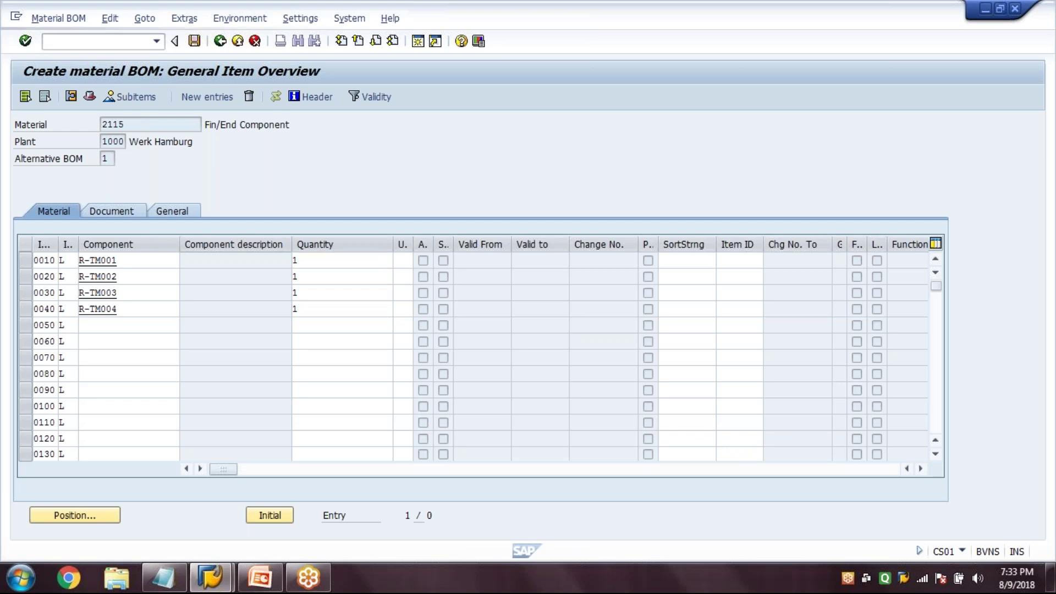
click(194, 42)
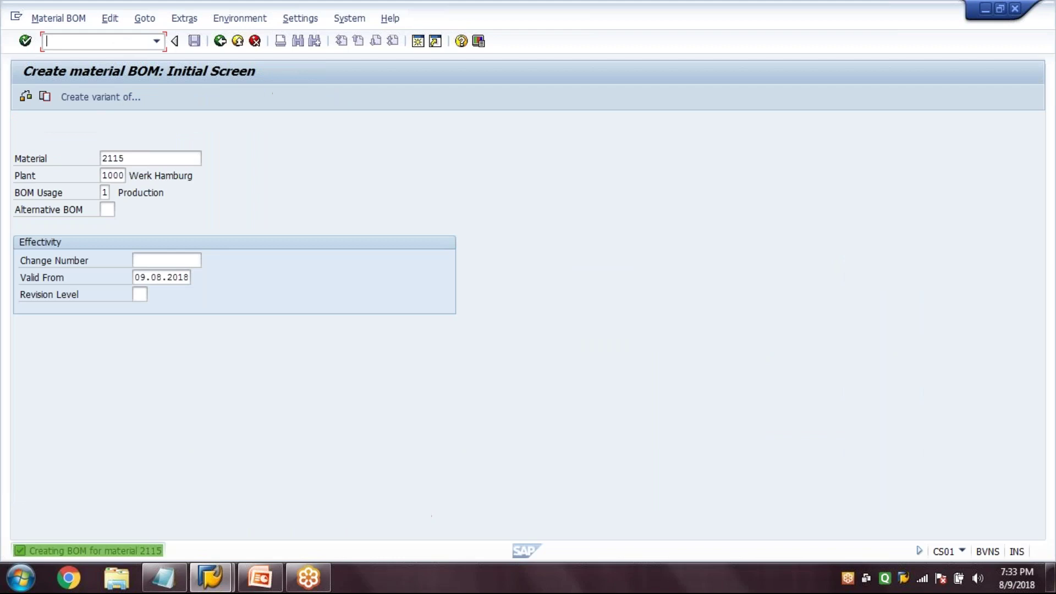
- Start transaction CA01 for material 2115 and fill the routing header with usage 1, status 4 and from lot size 1
text(/NCA)
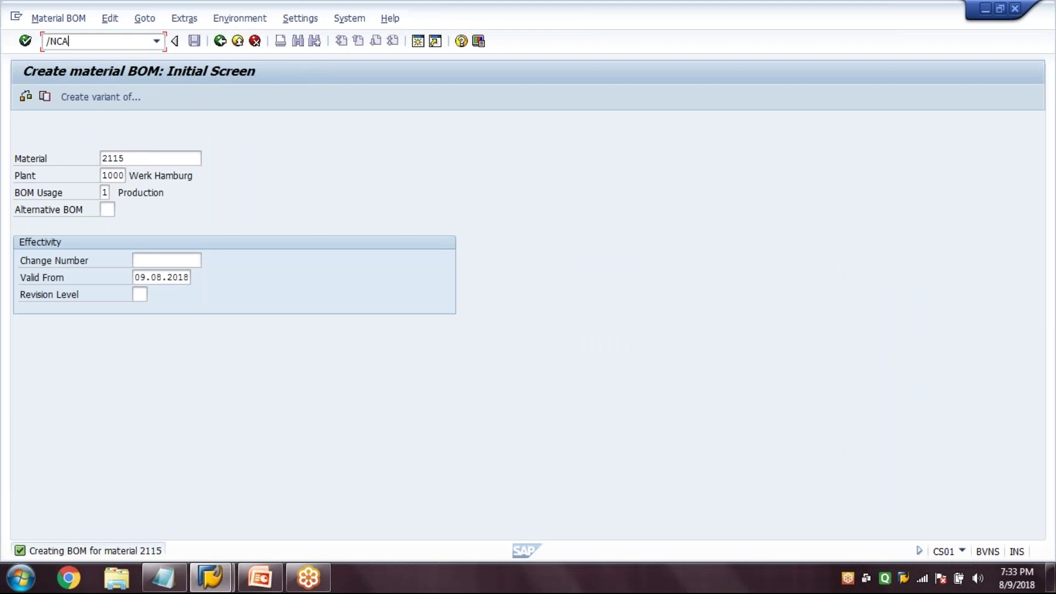
key(Return)
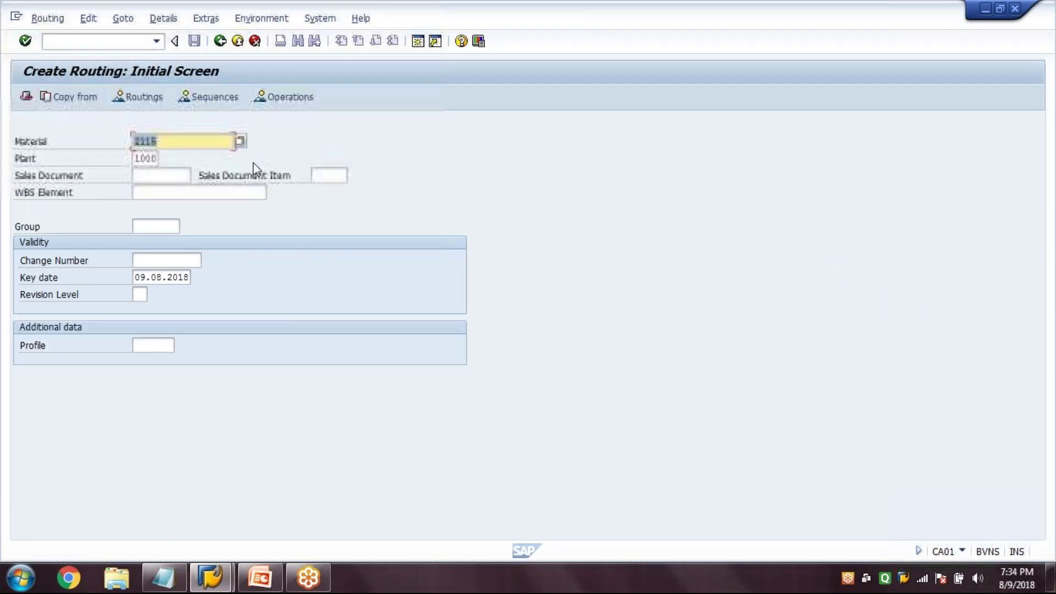
key(Return)
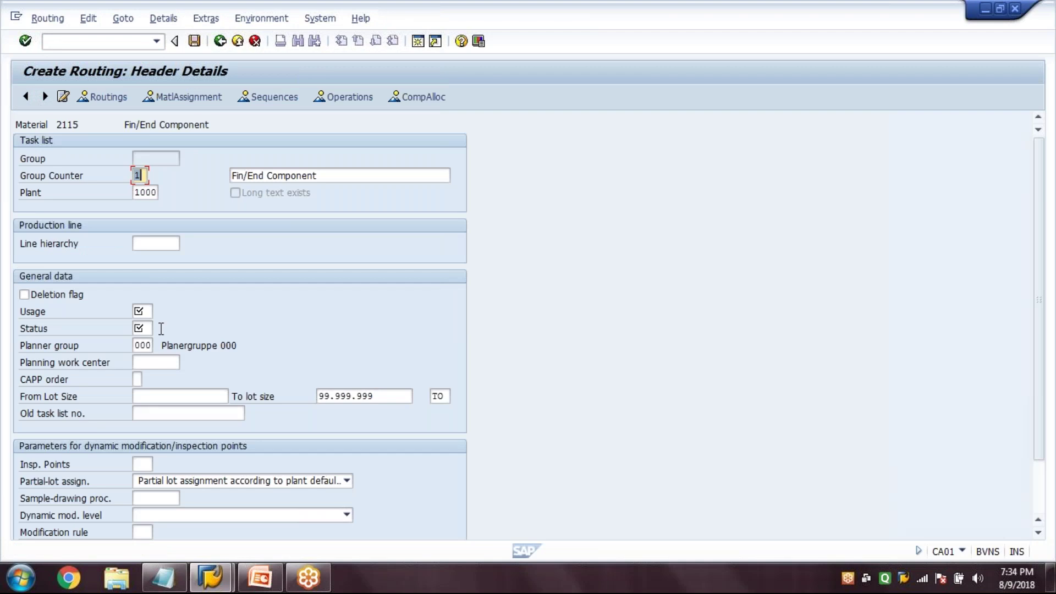
key(Return)
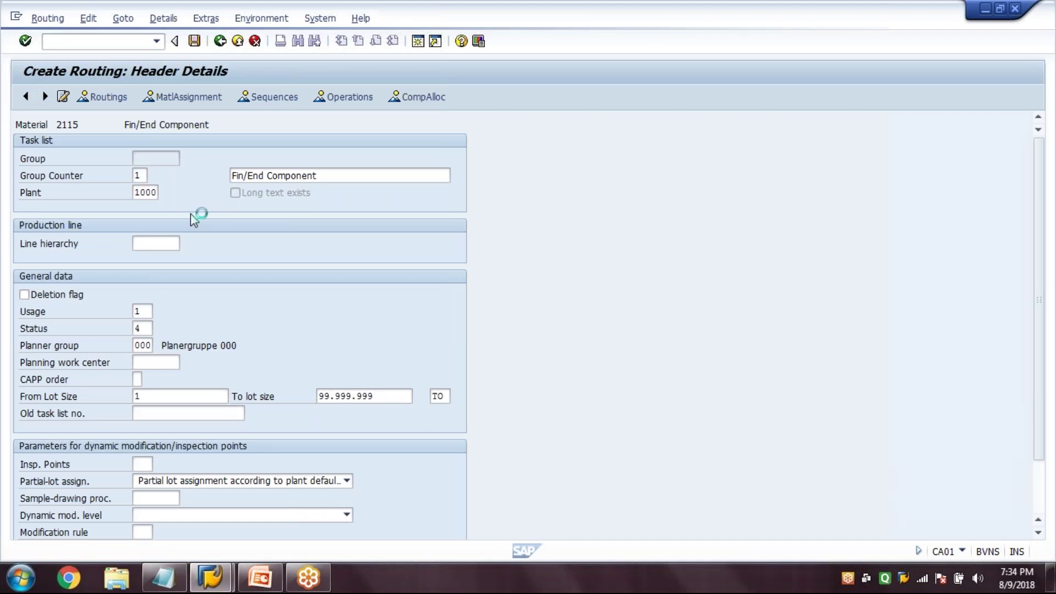
- Assign work center TRWC1 to operation 0010 with standard values setup 1, machine 2 and labor 4 HR, save the routing and exit
text(TRWC1)
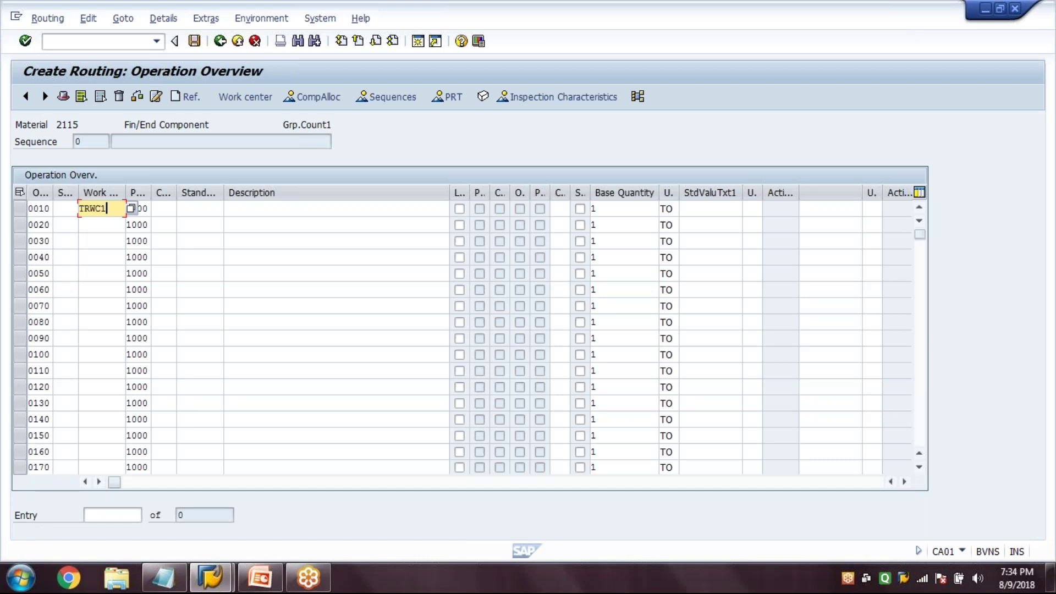
key(Return)
drag(227, 214, 225, 214)
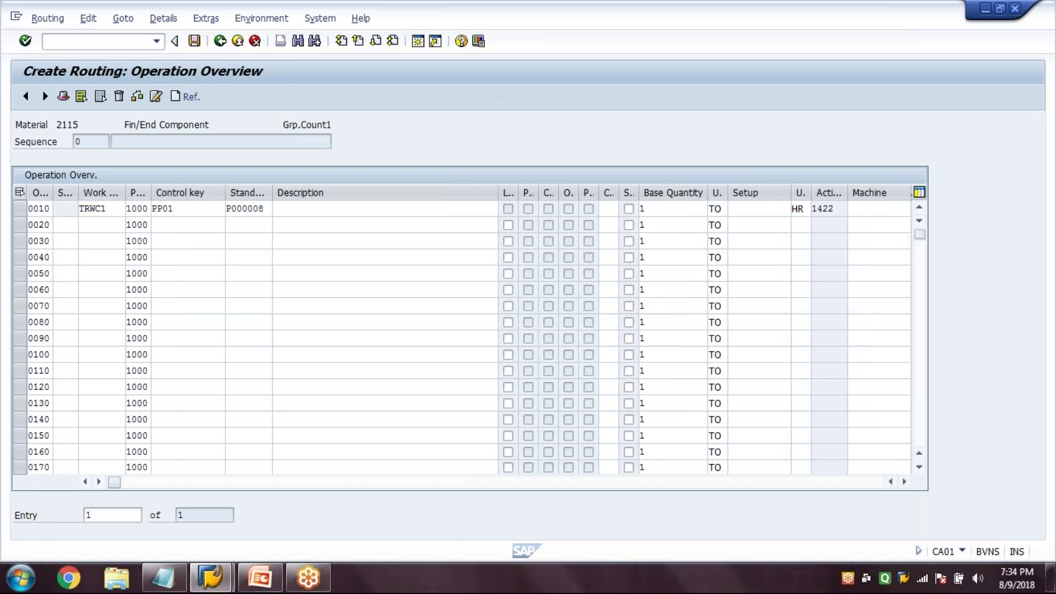
double_click(169, 368)
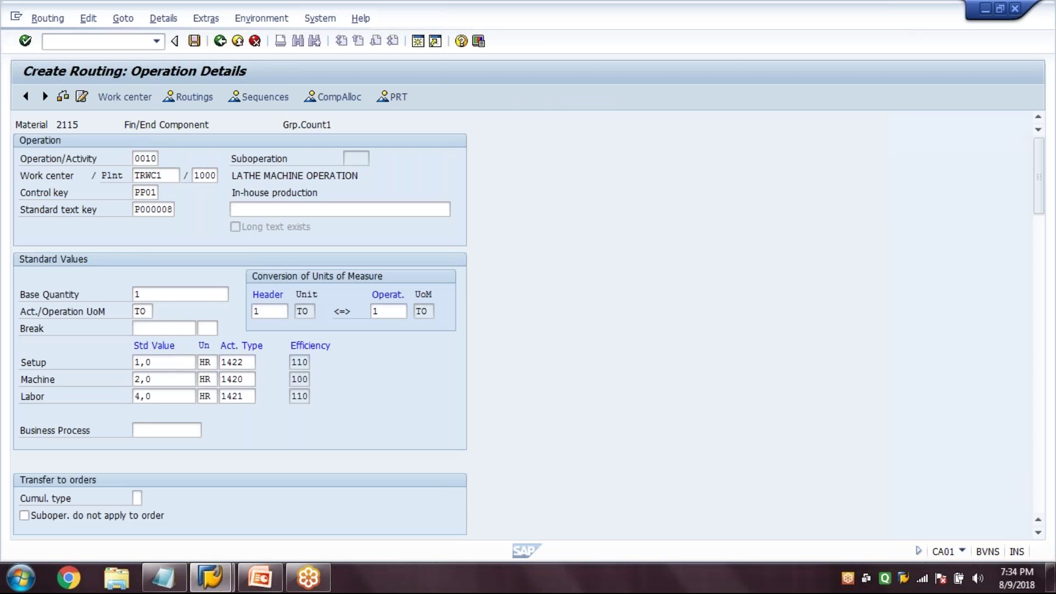
key(ctrl+s)
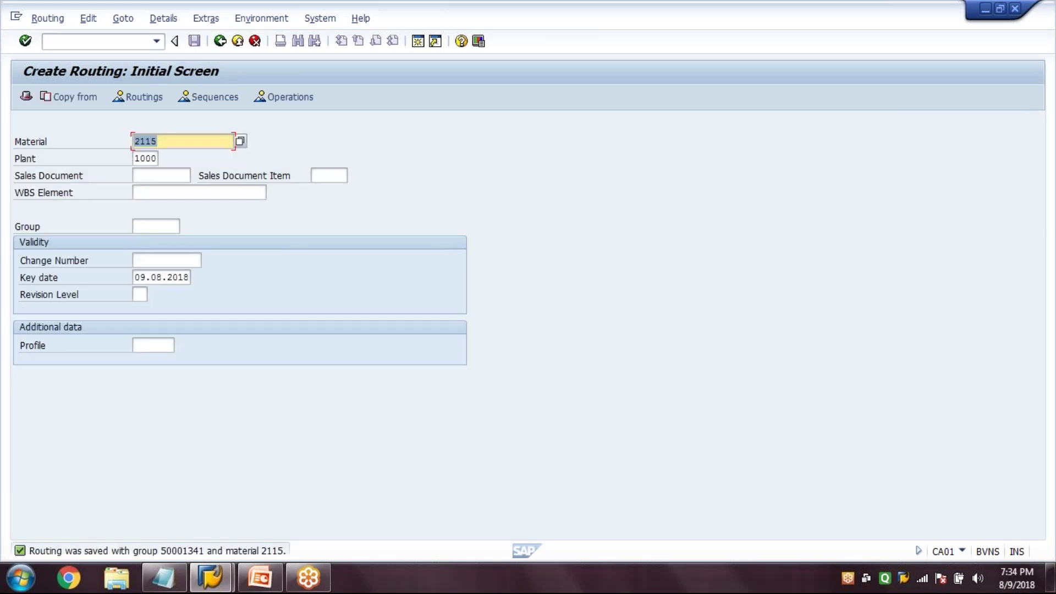
key(F3)
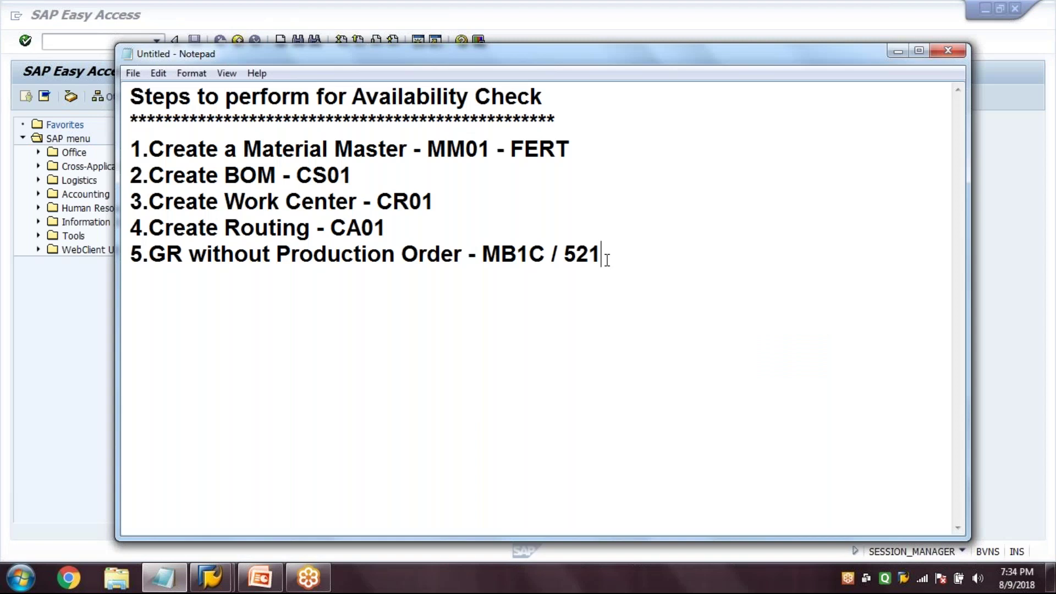
- Review the goods receipt line in the Notepad list of steps and return to SAP Easy Access
drag(607, 259, 149, 257)
click(153, 257)
click(84, 300)
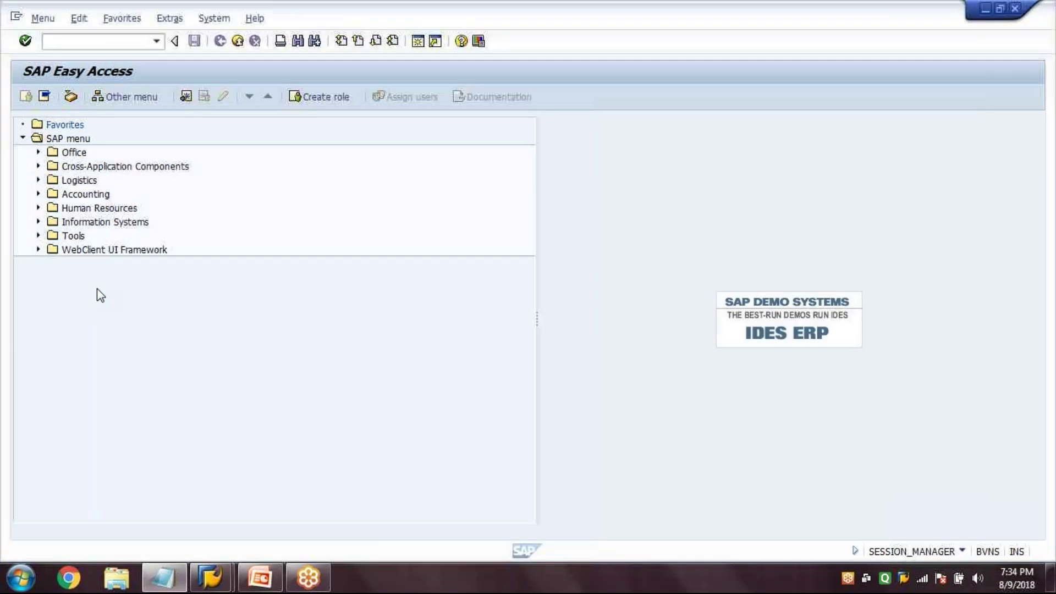
- Start goods receipt transaction MB1C with movement type 521, plant 1000 and storage location 0001
text(MB1)
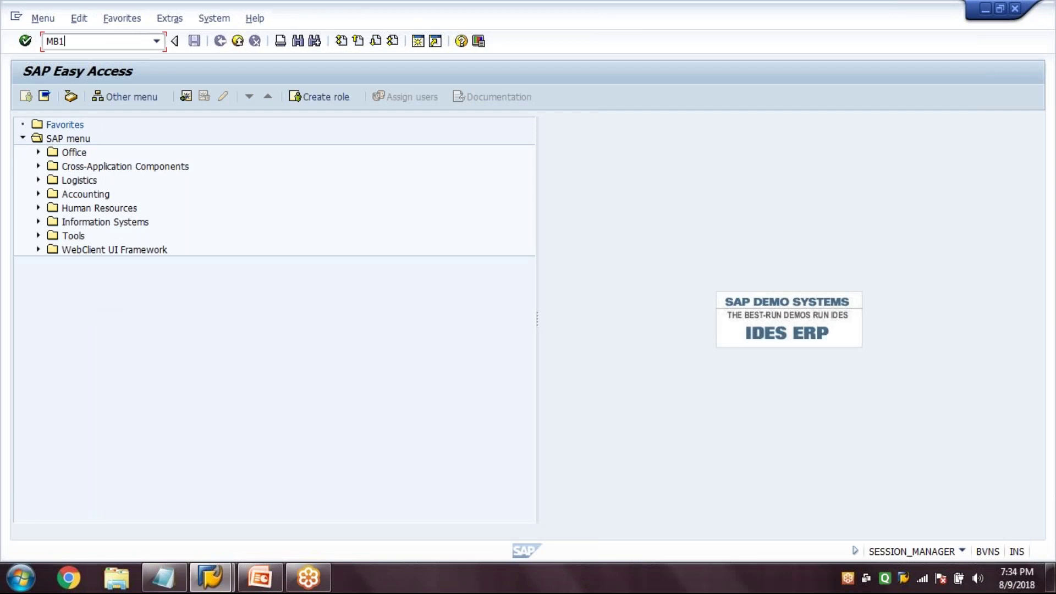
text(C)
key(Return)
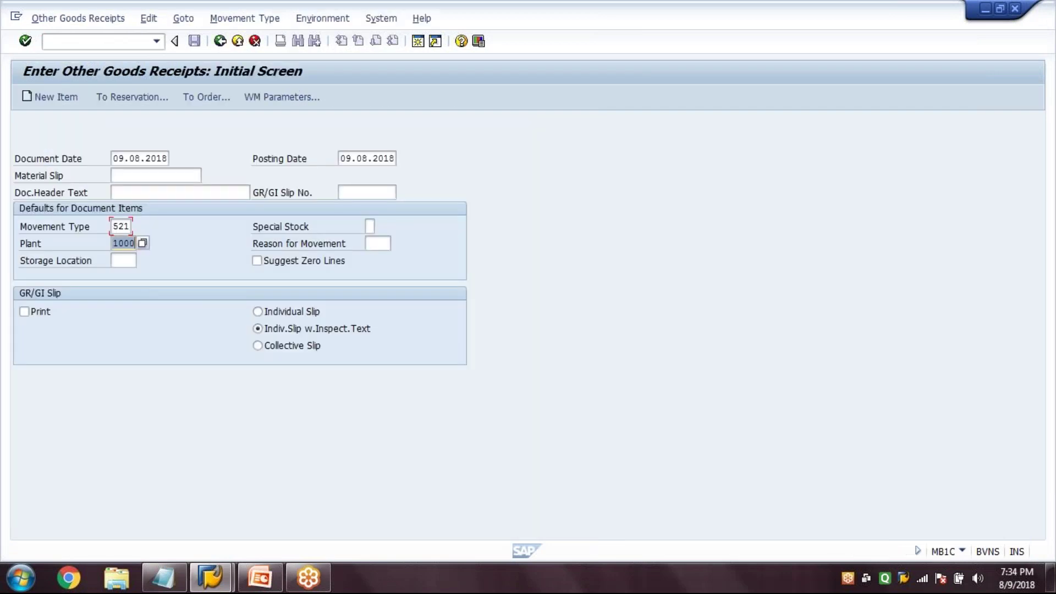
key(Return)
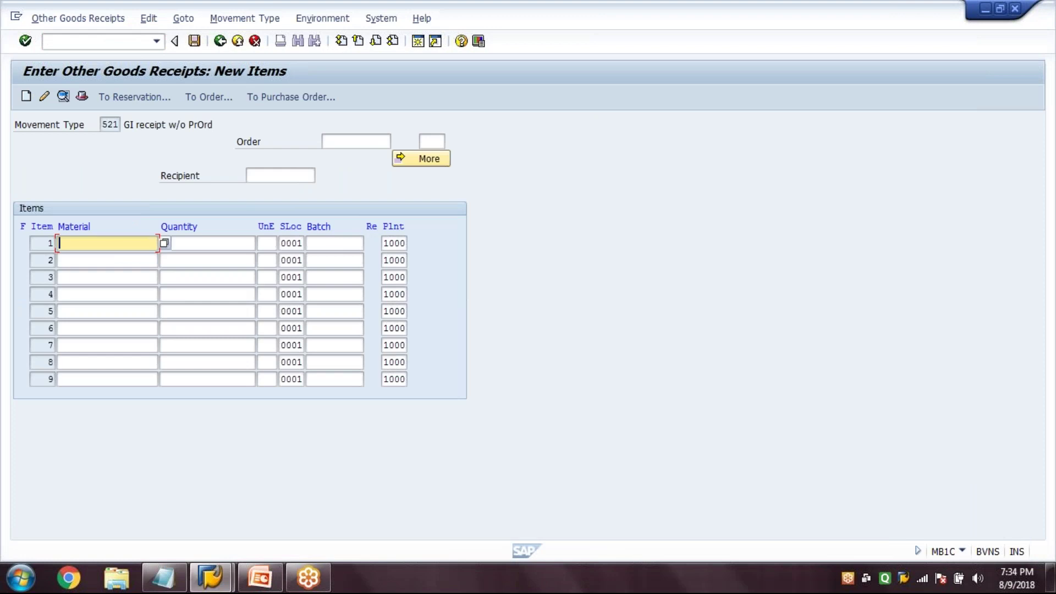
- Enter material 2115 with quantity 100, post the goods receipt and exit the transaction
text(2115)
key(Tab)
text(1)
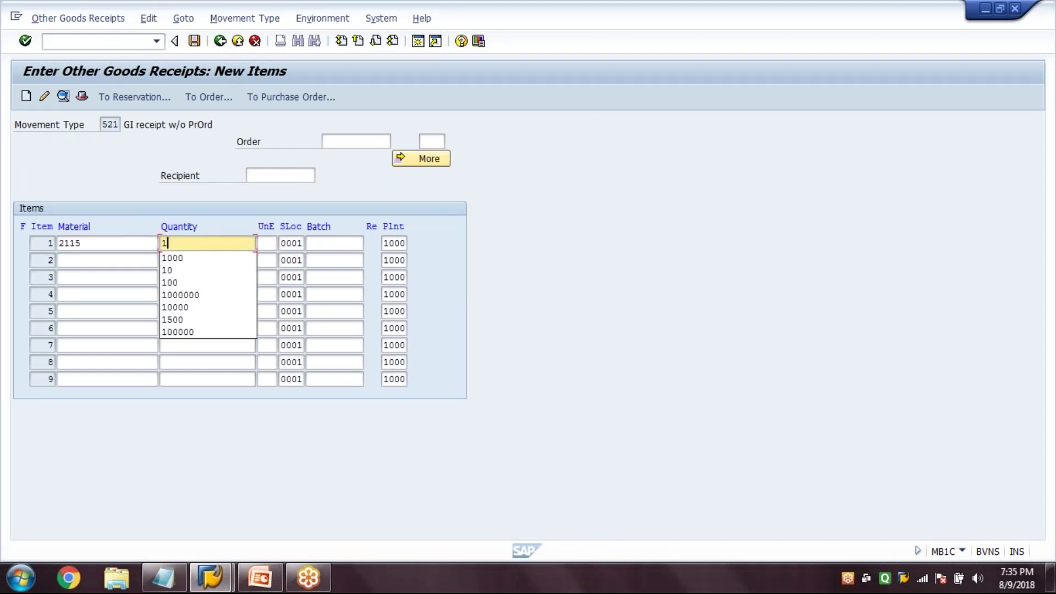
text(00)
key(Return)
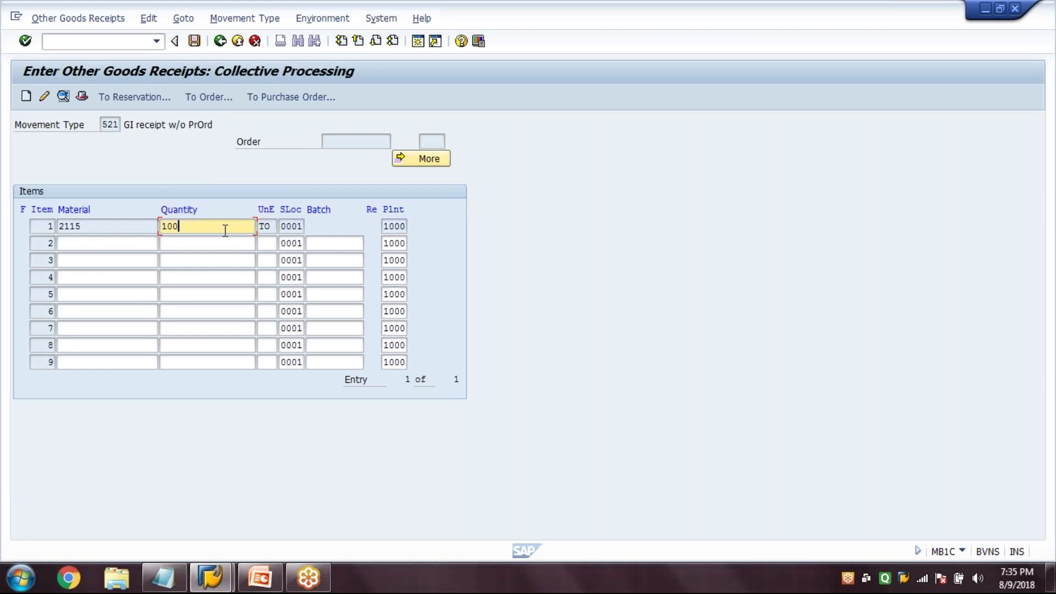
key(Return)
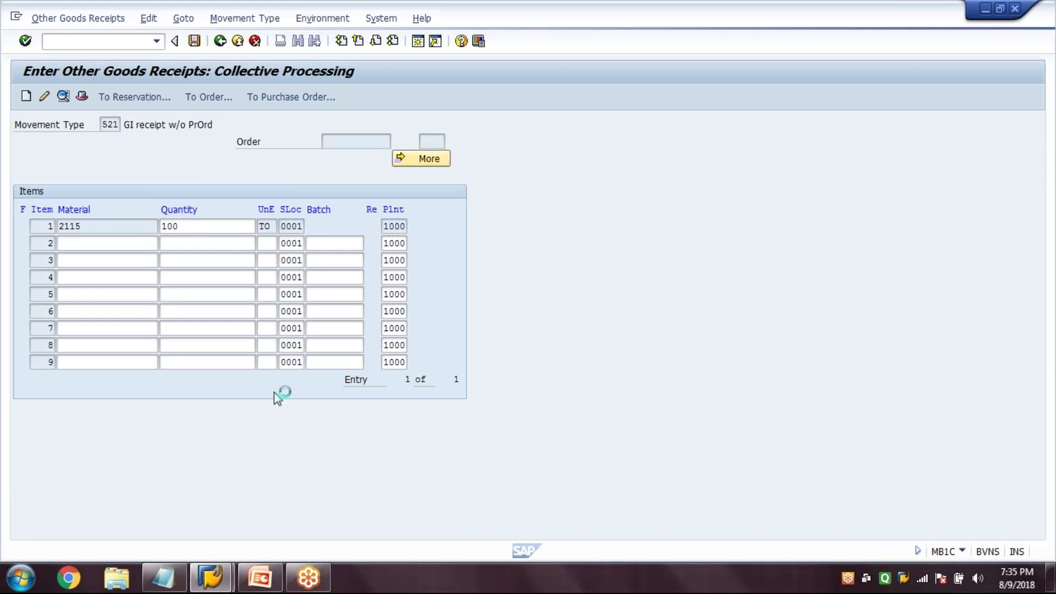
click(194, 41)
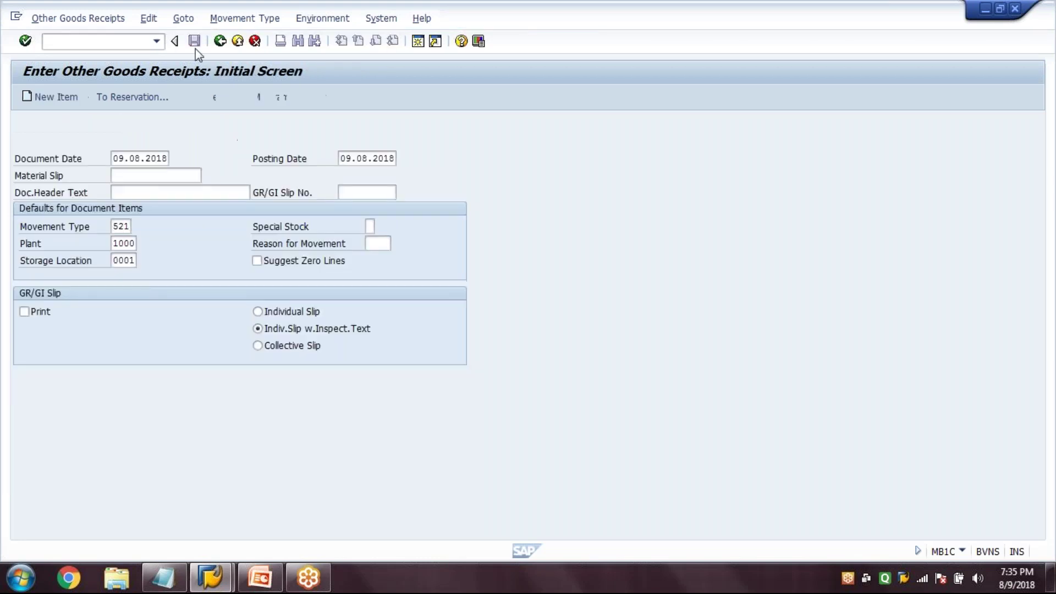
key(F3)
- Display the MMBE stock overview for material 2115 in plant 1000, storage location 0001
text(MMBE)
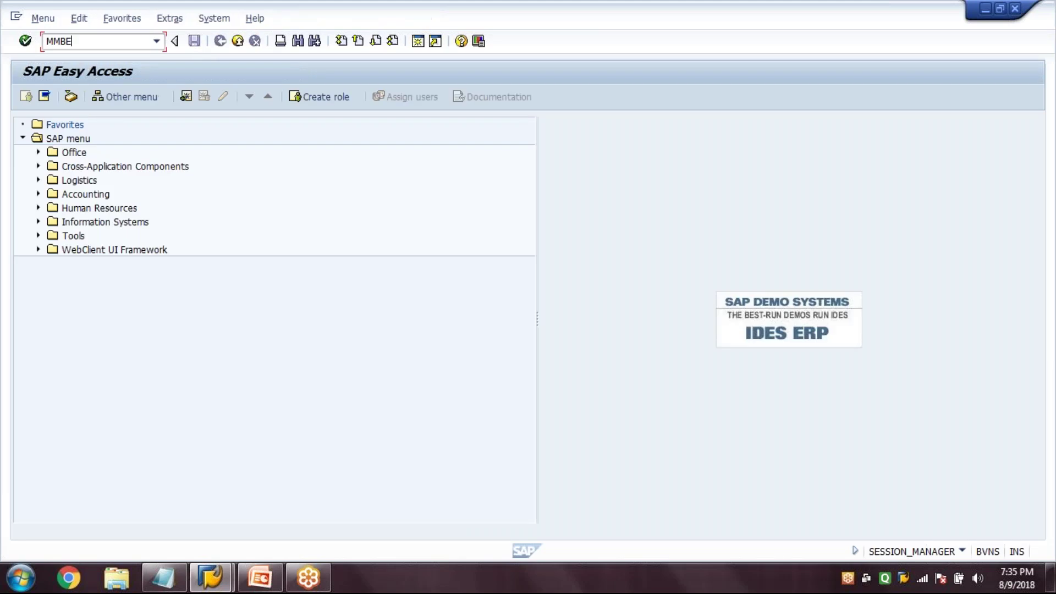
key(Return)
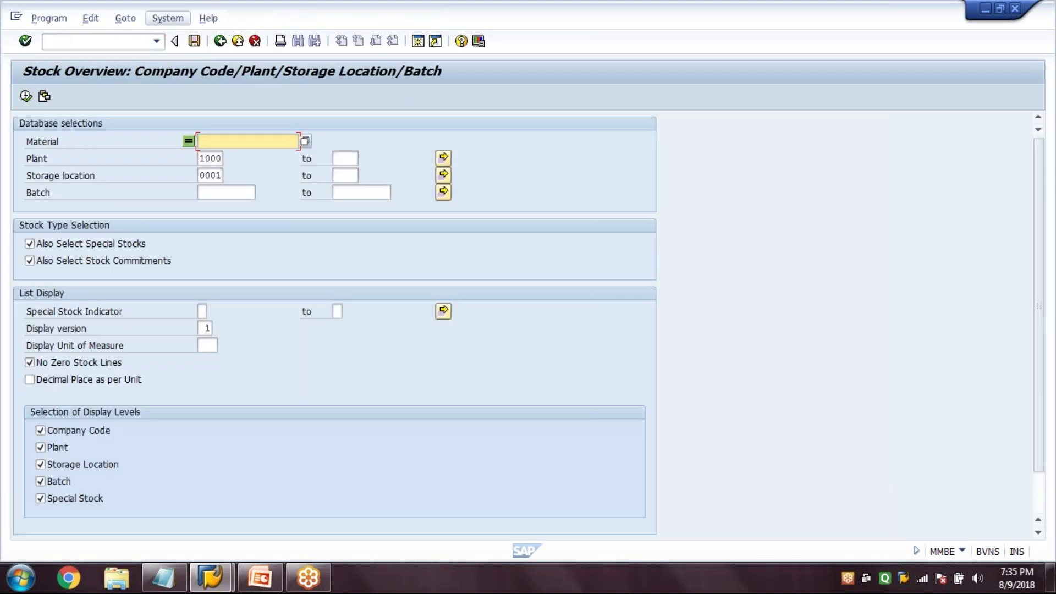
text(2115)
click(26, 97)
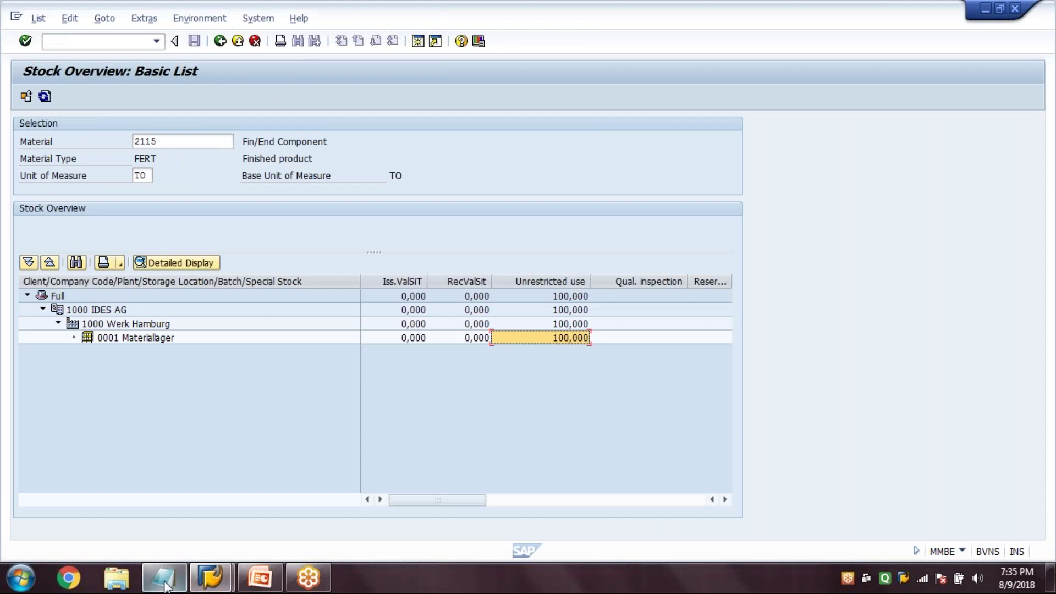
- Add the line "6.Monitor Stock Overview - MMBE - 100 Tons" to the Notepad list of steps
click(165, 583)
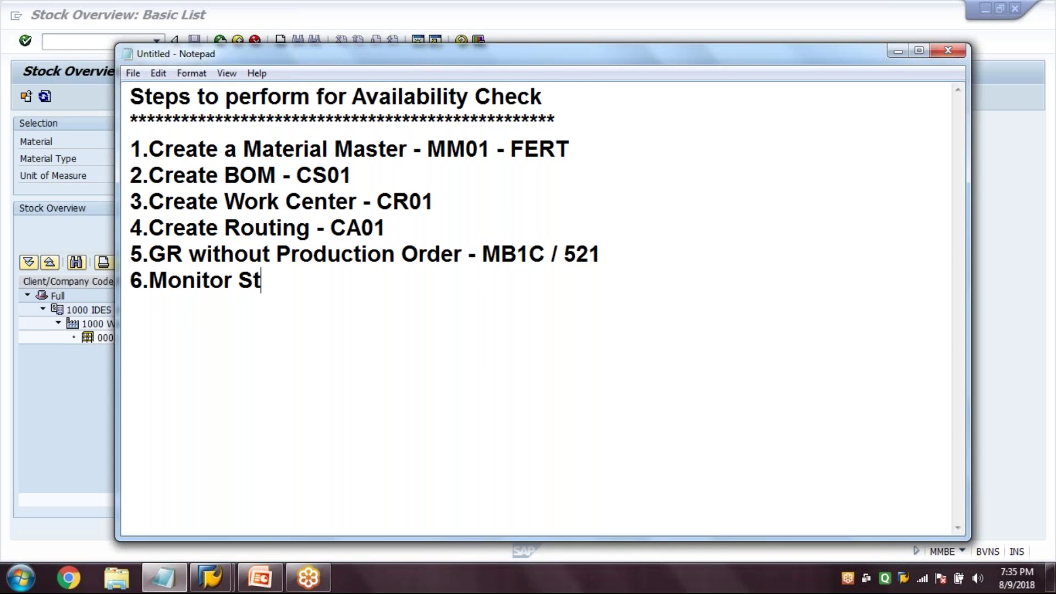
text(ock Overview - MMBE - )
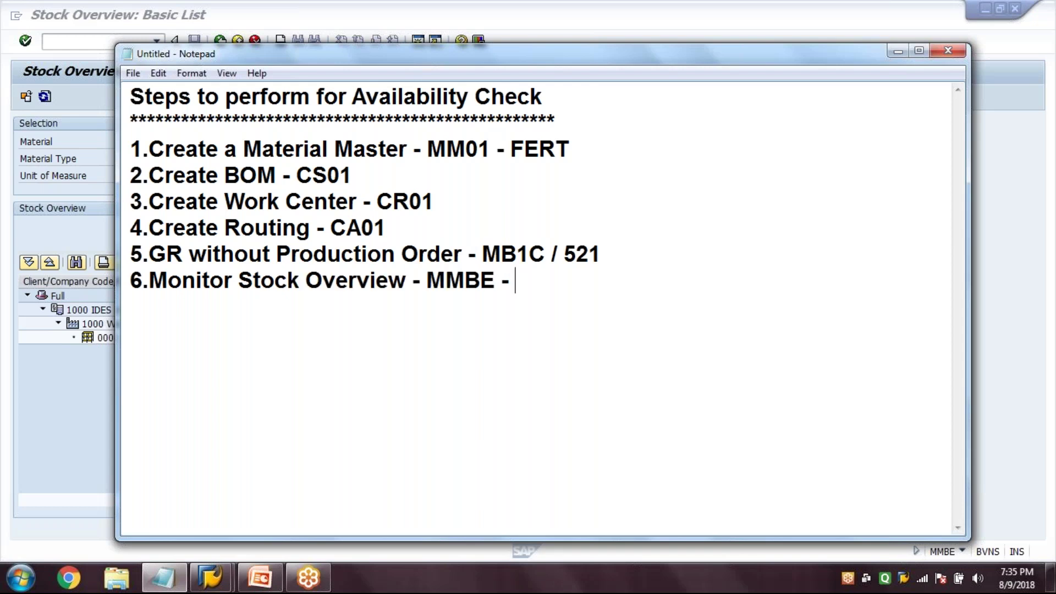
text(100 Tons)
key(Return)
- Add the line "7.Create a Sales Order - VA01" to the Notepad list and return to the SAP stock overview
text(7/.)
key(BackSpace)
key(BackSpace)
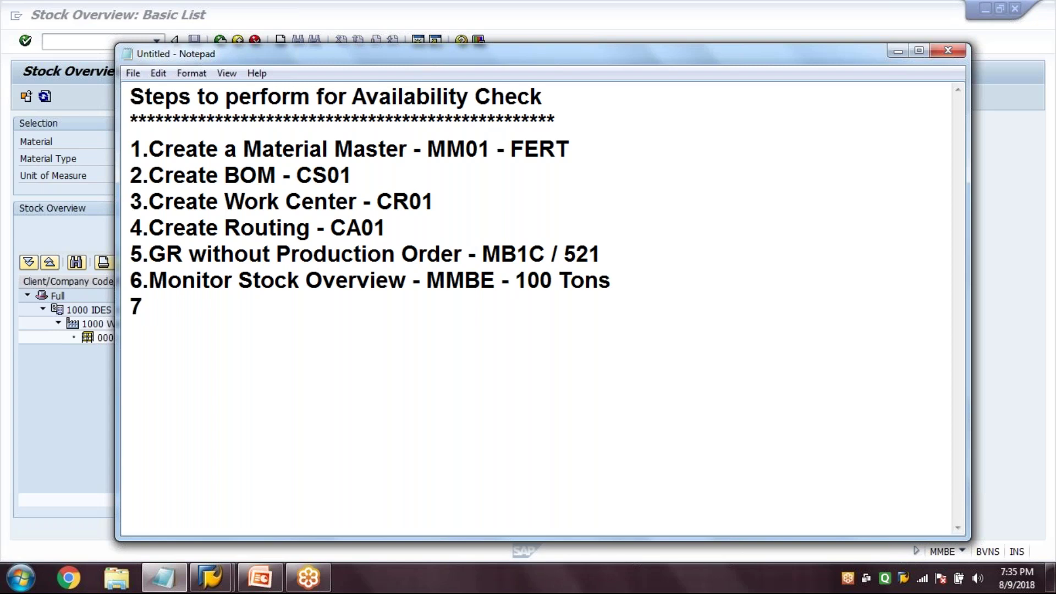
text(.Create)
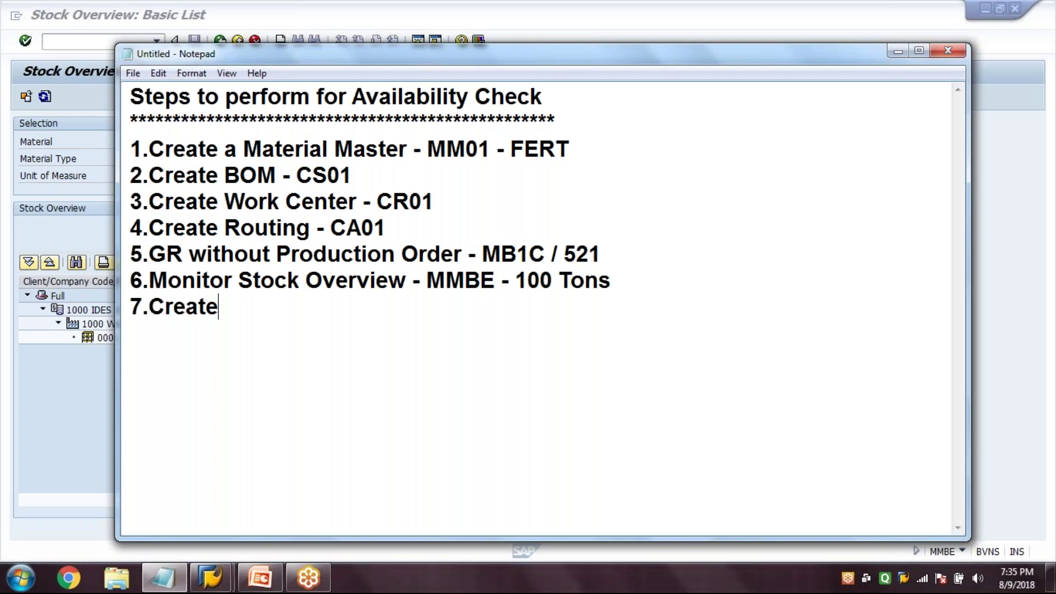
text( a Sal)
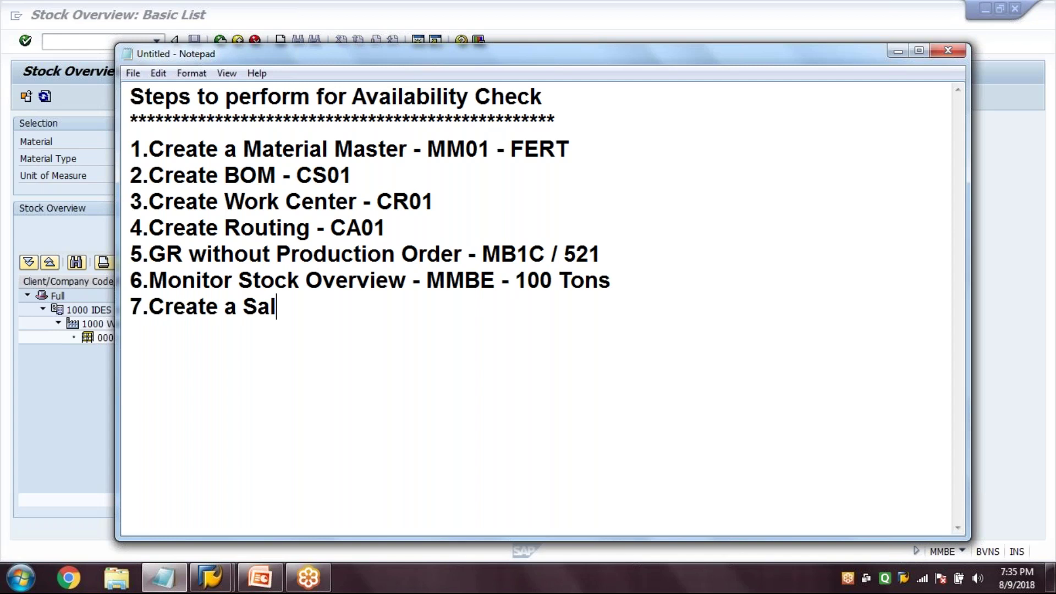
text(es Order - VA01)
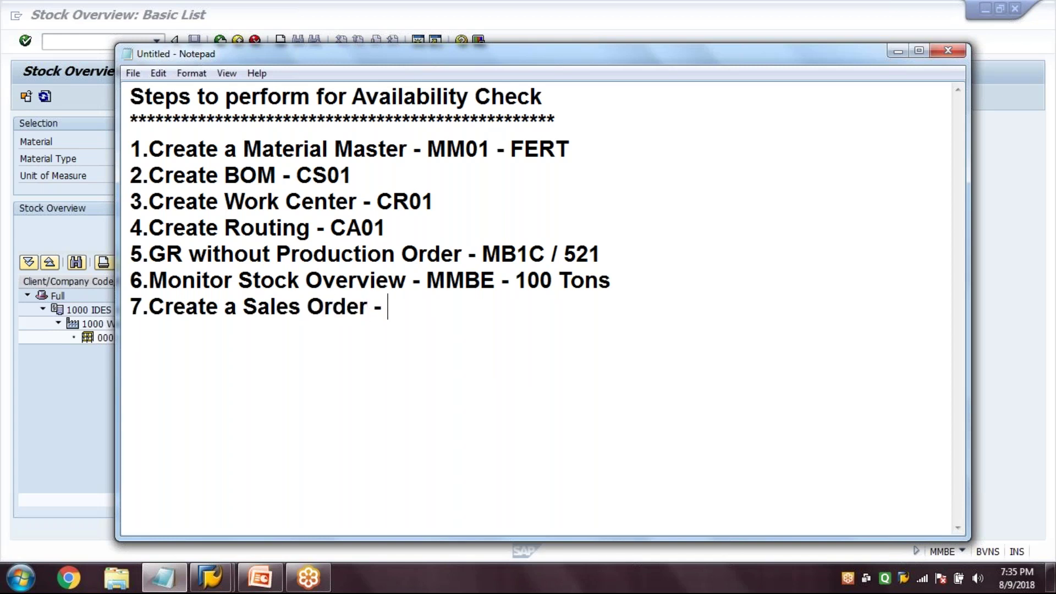
key(Return)
key(Return)
key(alt+Tab)
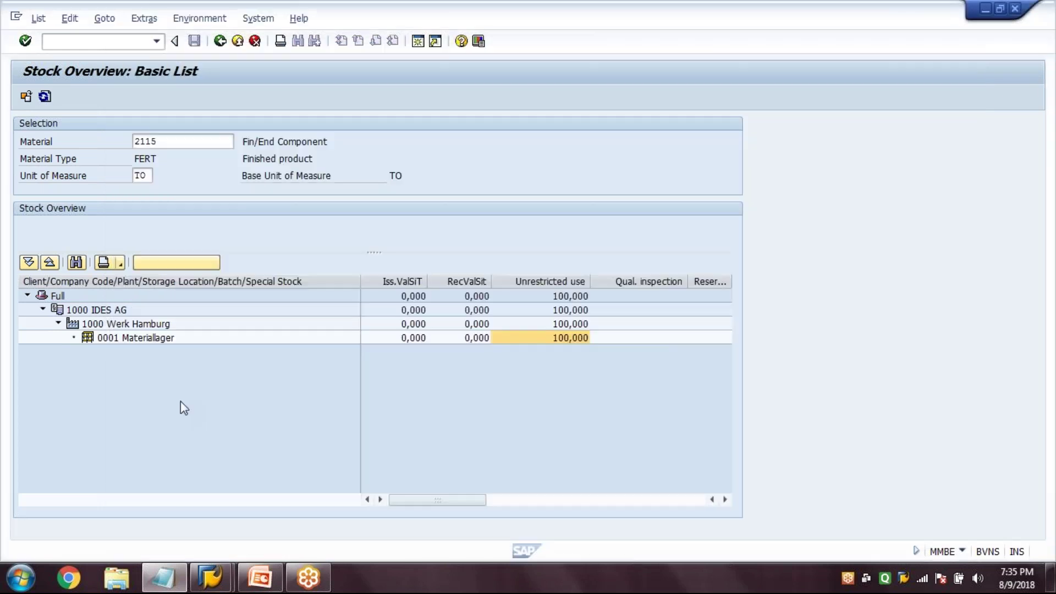
- Start VA01 in a new session with order type OR, sales organization 1000, distribution channel 10 and division 00
click(418, 41)
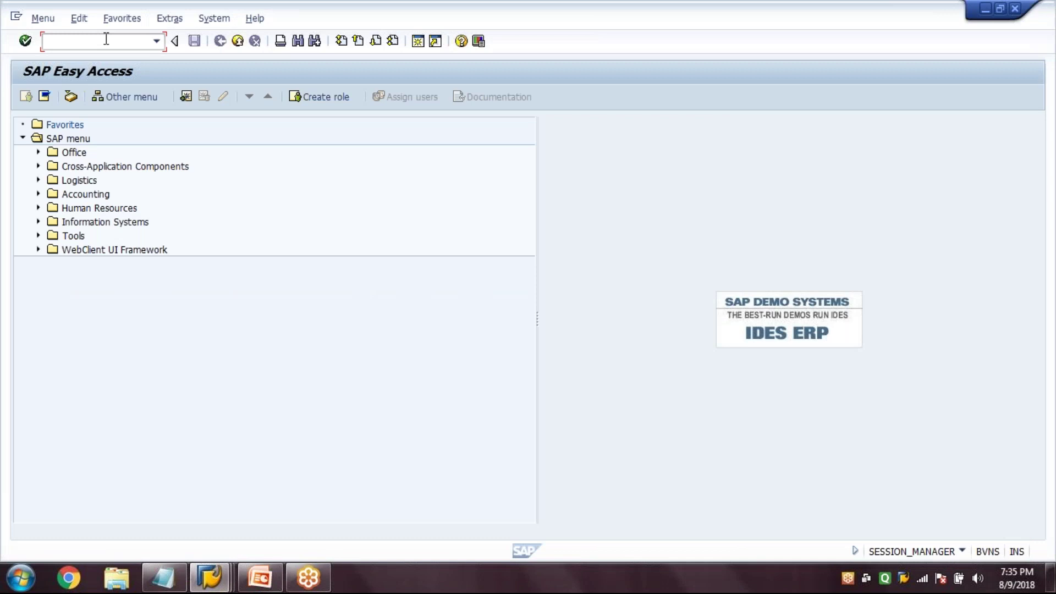
text(va01)
key(Return)
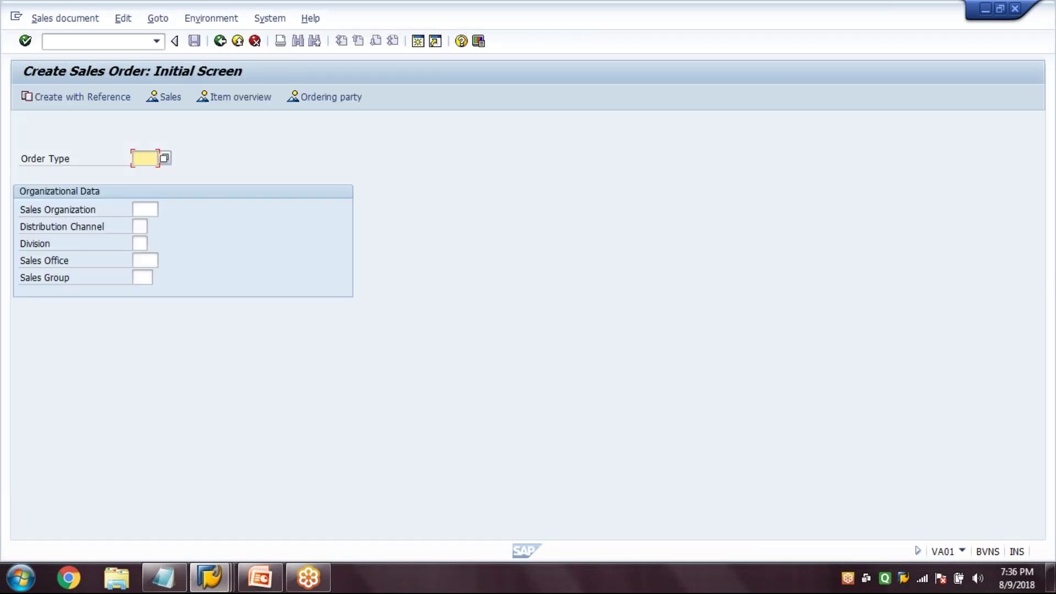
text(OR)
key(Tab)
text(1000)
key(Tab)
text(10)
key(Tab)
text(00)
key(Tab)
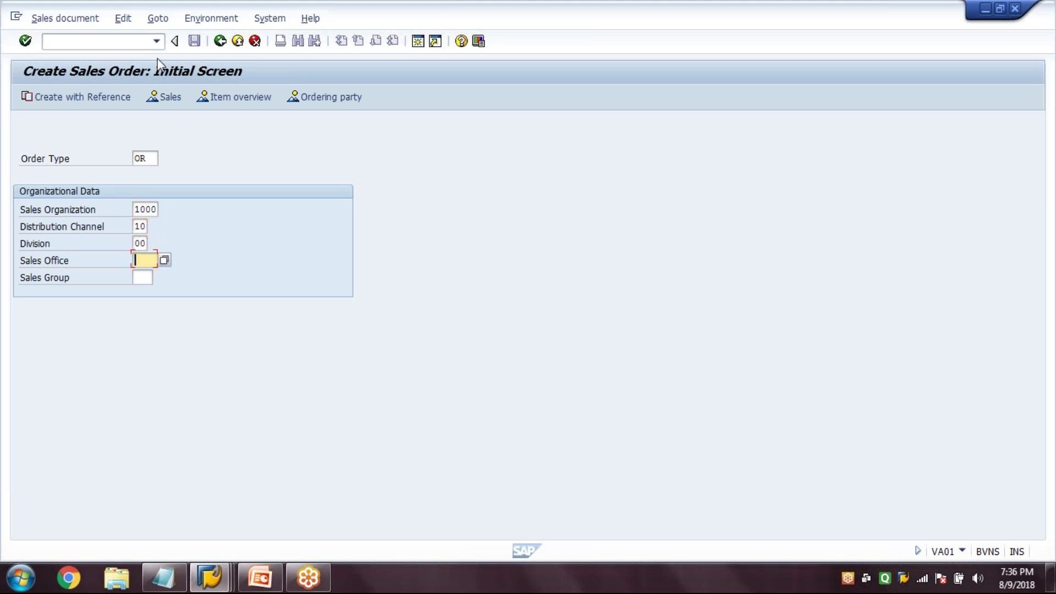
- Set sales office 1000 and sales group 100 and proceed to the order overview
text(1000)
key(Tab)
text(1)
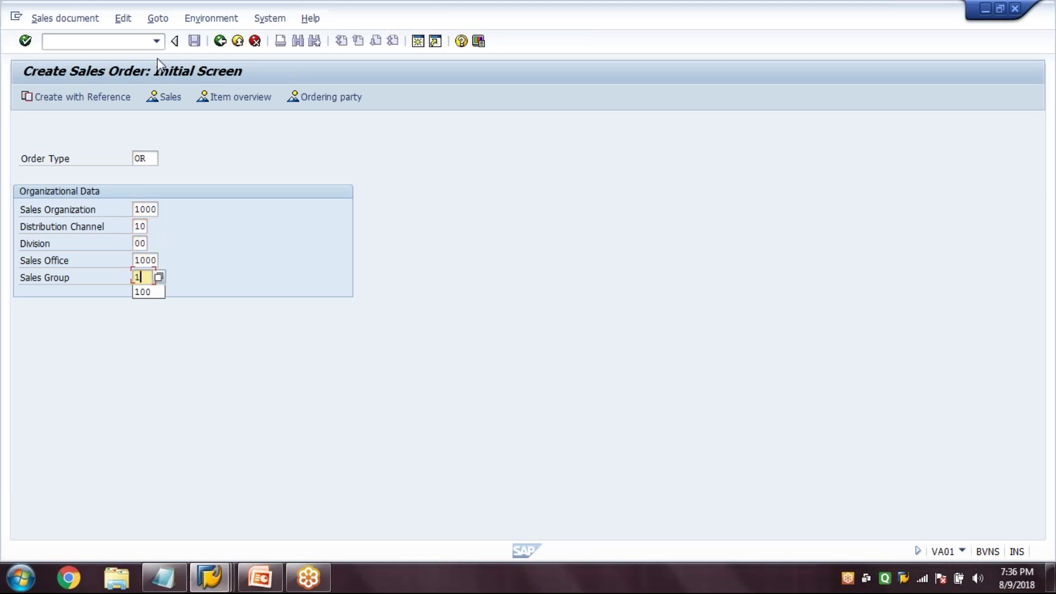
text(00)
key(Tab)
key(Return)
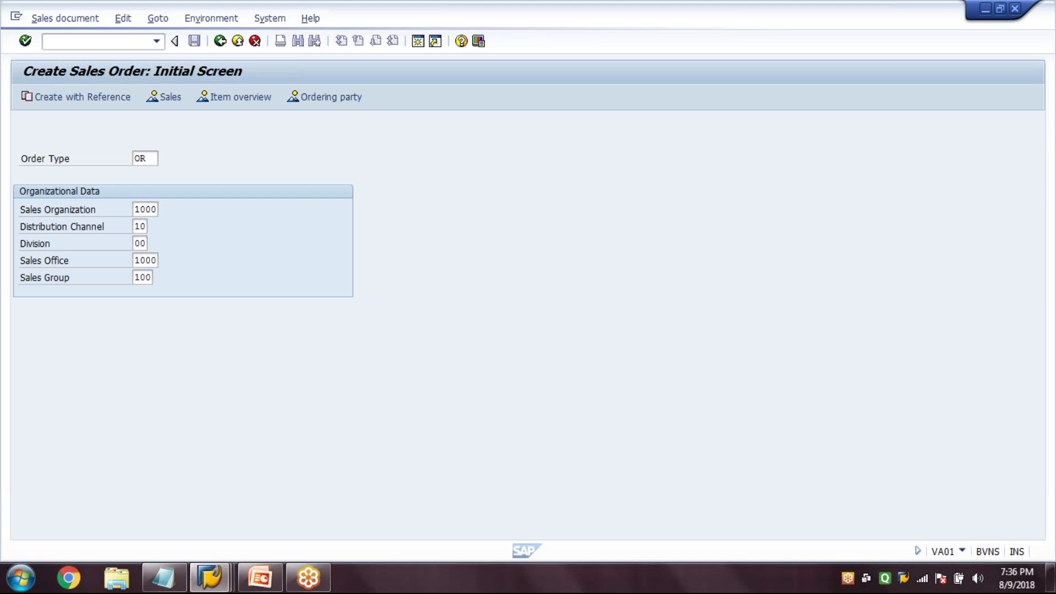
- Try to enter the sold-to party, PO number and an item for material 2115 with order quantity 150
text(1400)
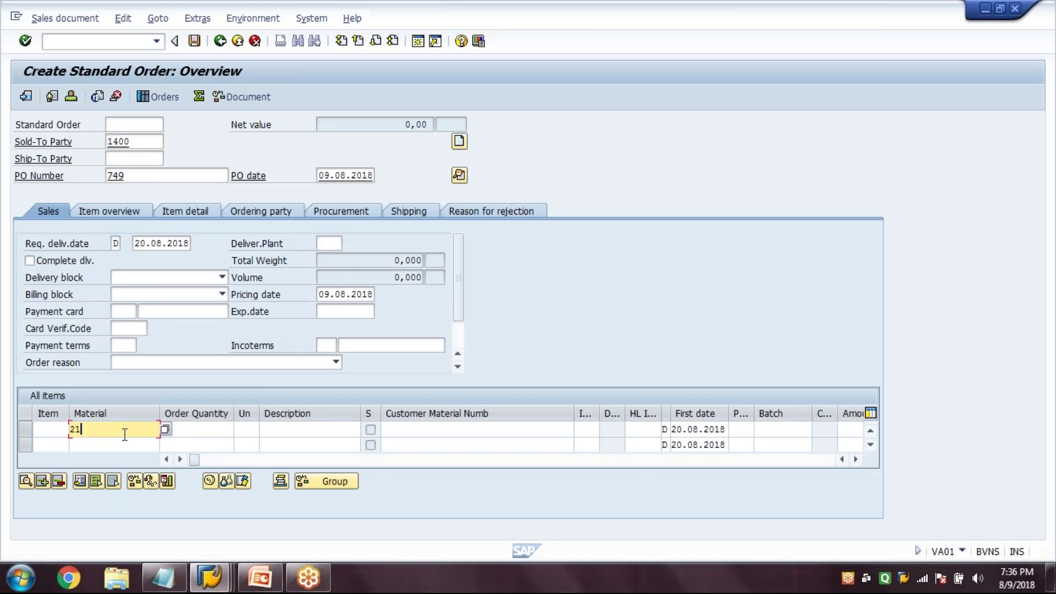
text(15)
key(Tab)
text(150)
key(Return)
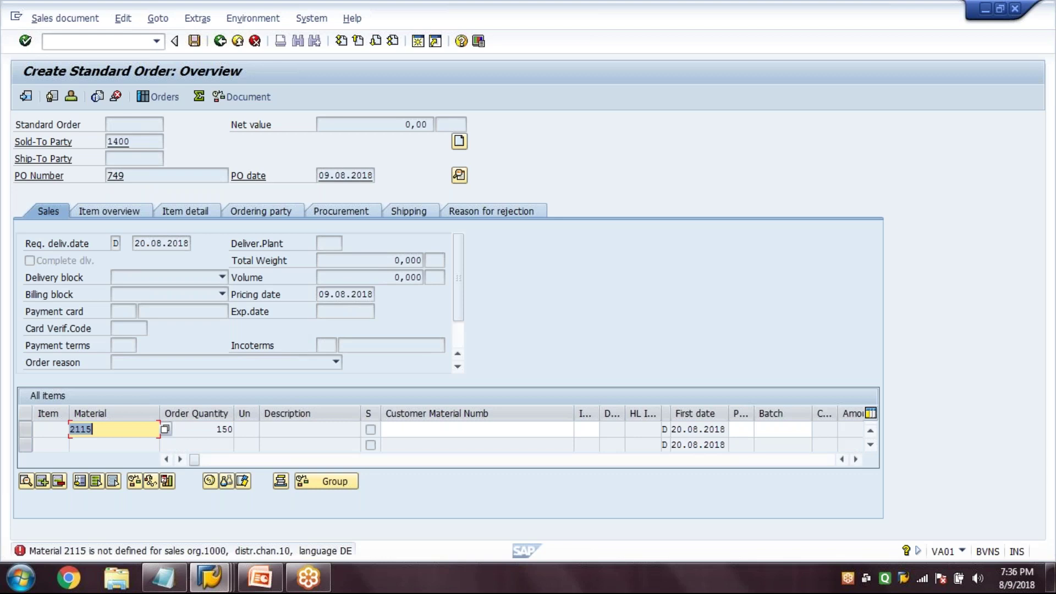
- Change material 2115 in MM02 by adding the DE description "Fin/End Component", and save the material
click(110, 41)
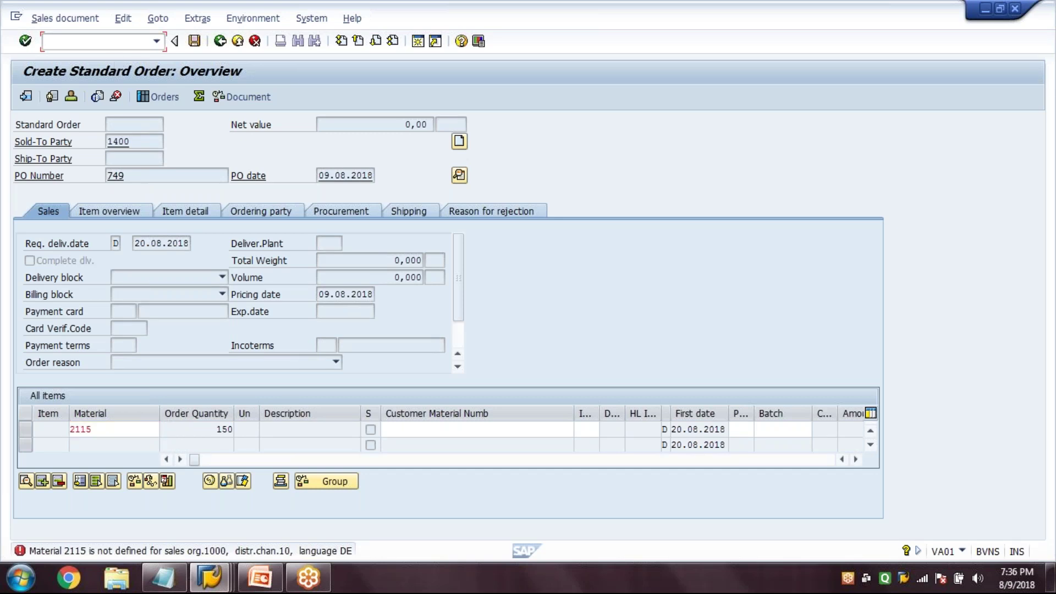
key(Return)
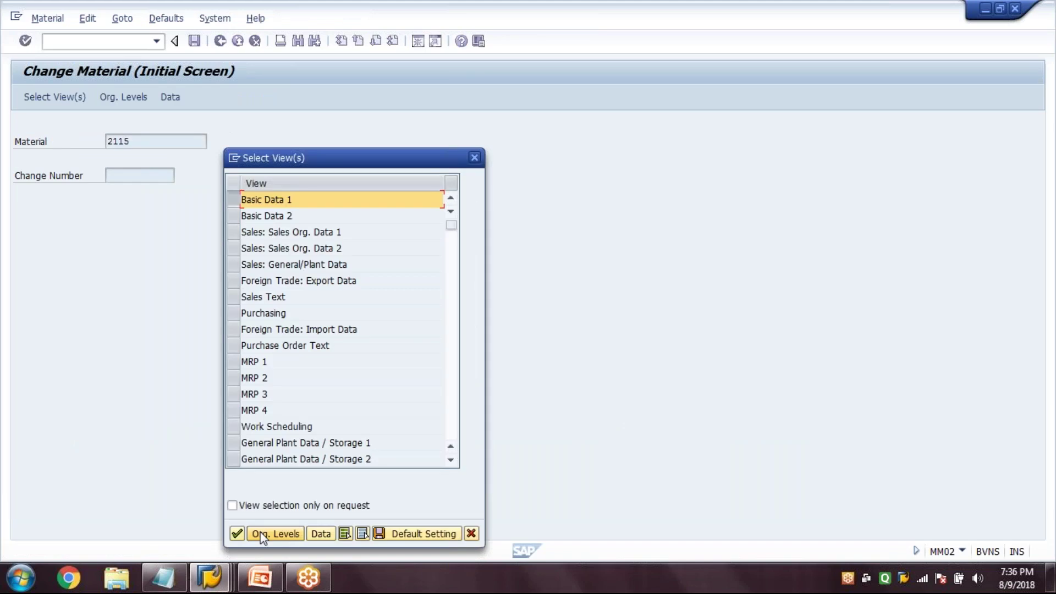
click(262, 534)
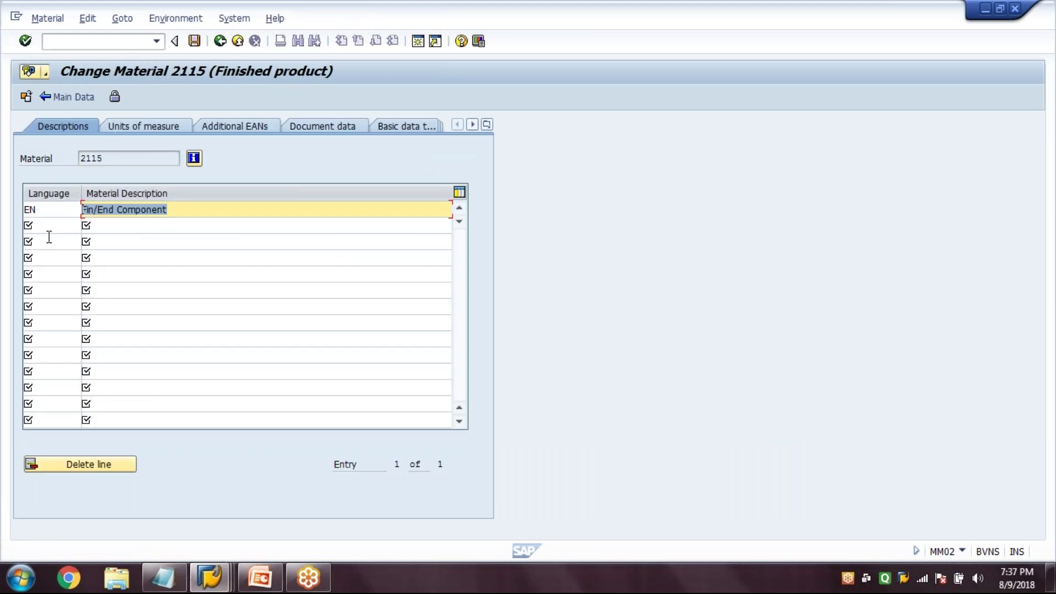
click(111, 227)
text(Fin/End Component)
click(41, 226)
text(DE)
key(Return)
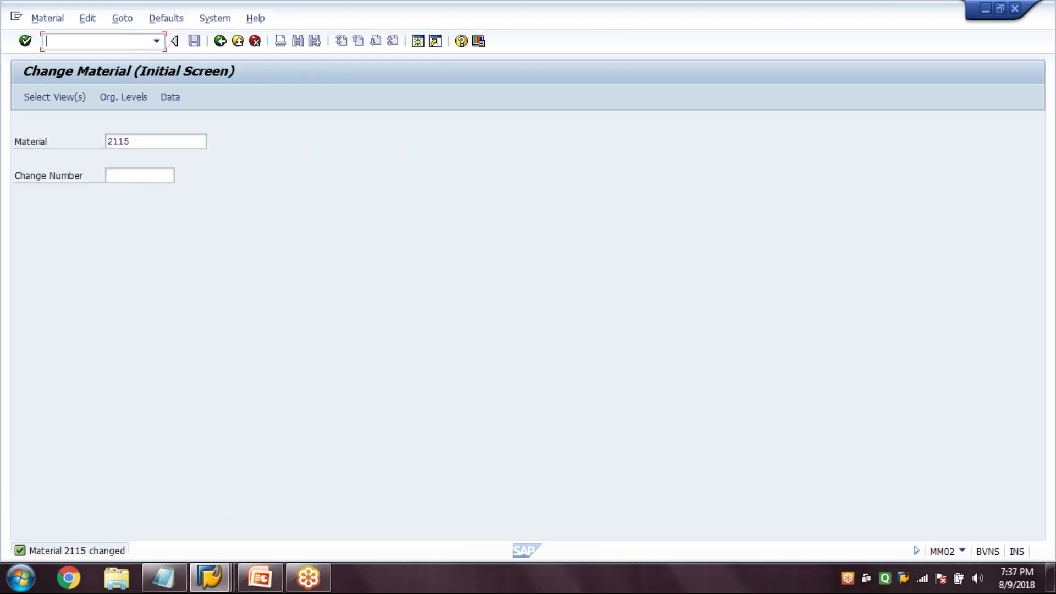
- Restart VA01 for an OR order and fill in the sold-to party, PO number and PO date 09.08.2018
text(/NVA01)
key(Return)
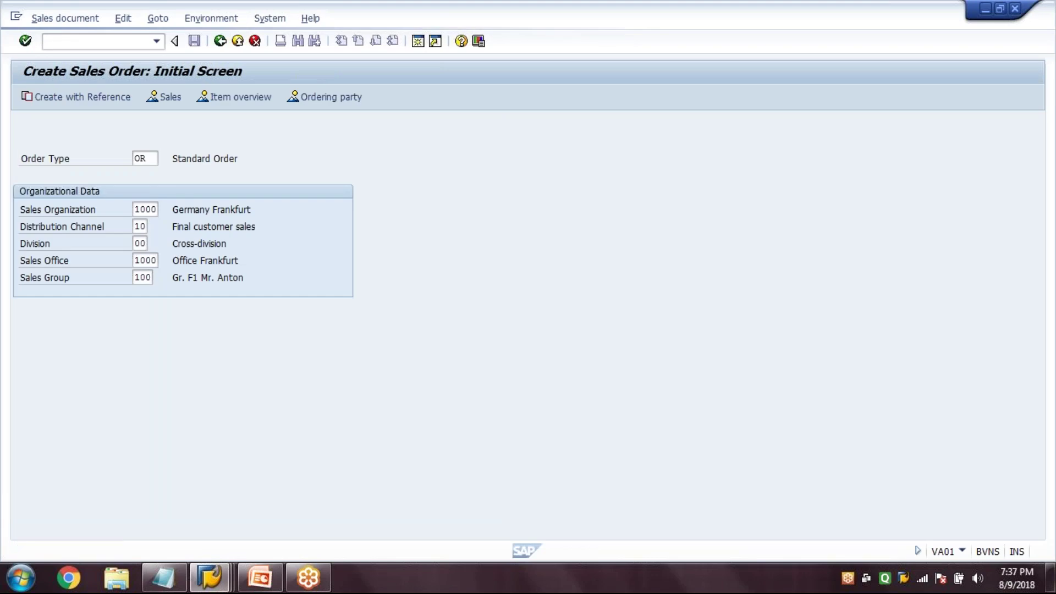
key(Return)
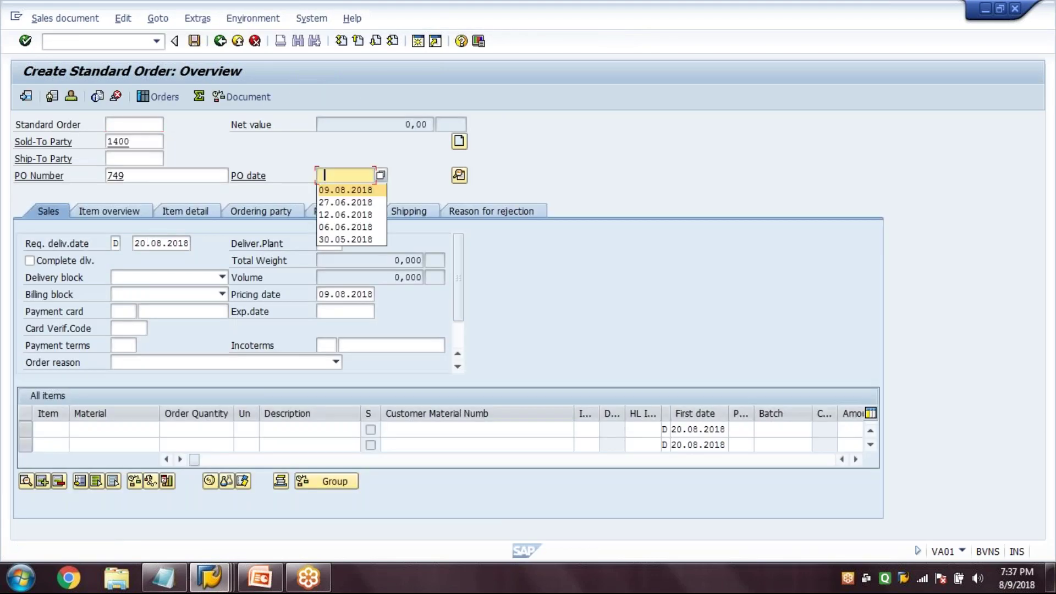
key(Return)
- Add an item for material 2115 with order quantity 150 and examine the confirmed quantities in the delivery proposal
click(122, 429)
text(2115)
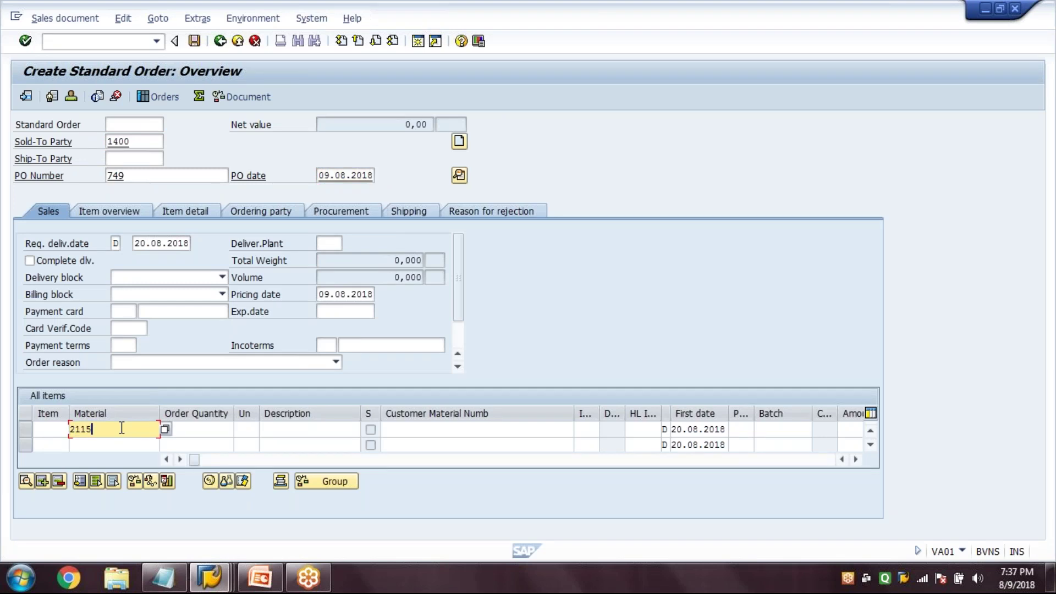
key(Tab)
text(12)
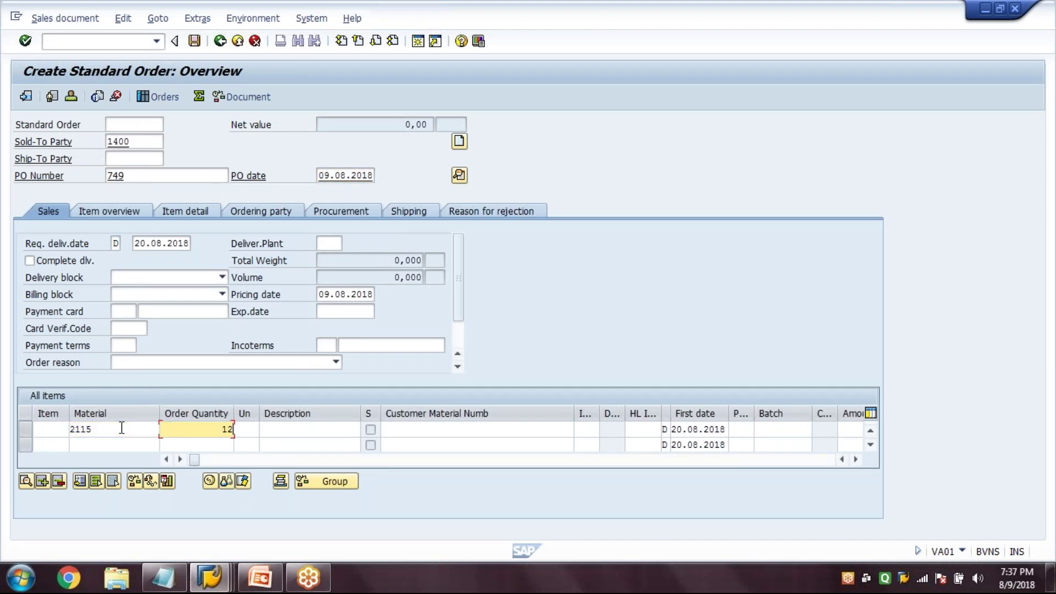
key(Return)
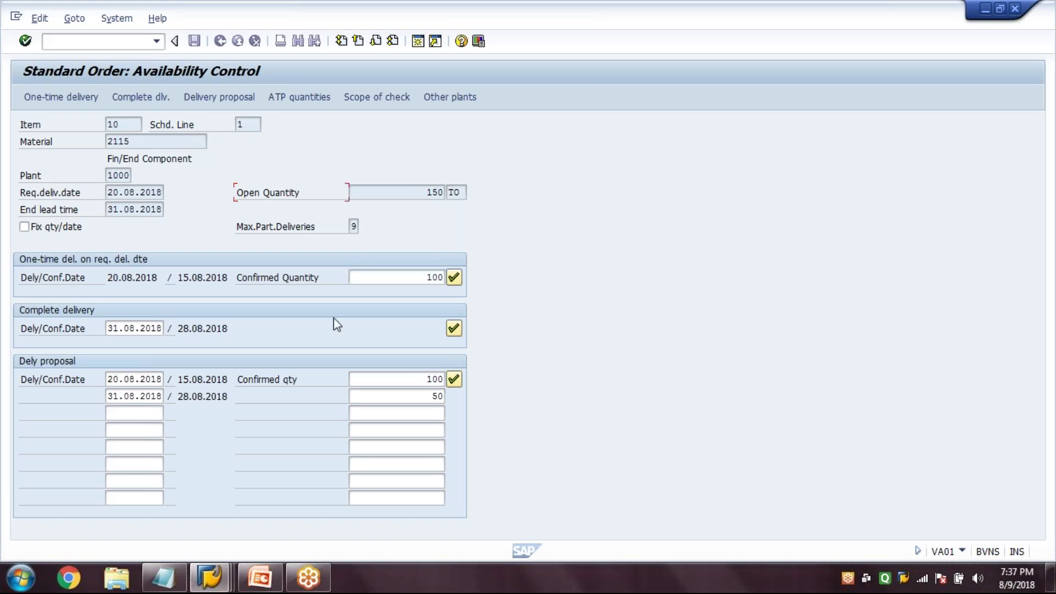
click(412, 380)
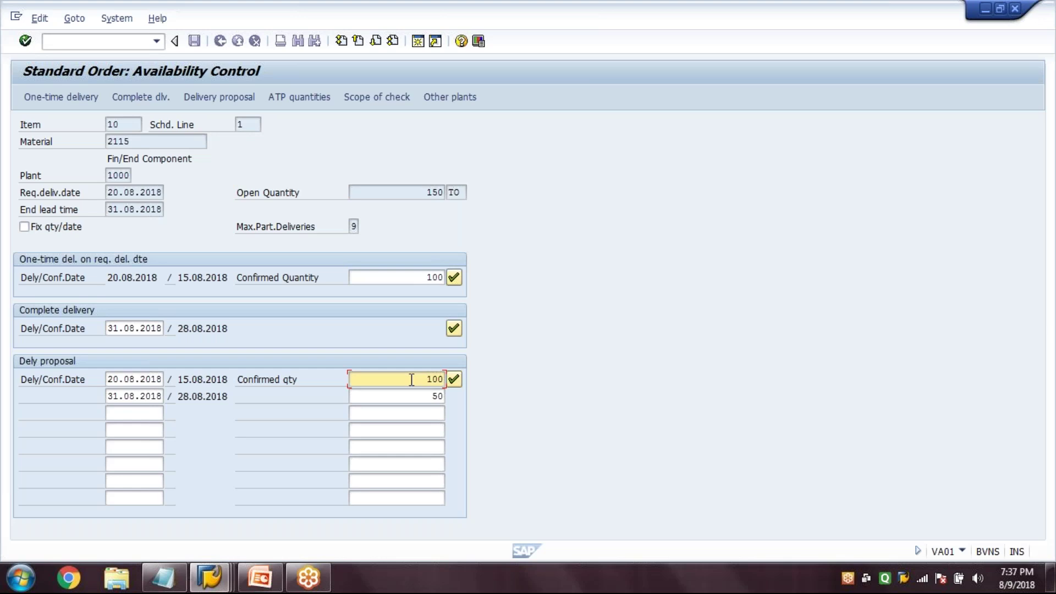
click(421, 396)
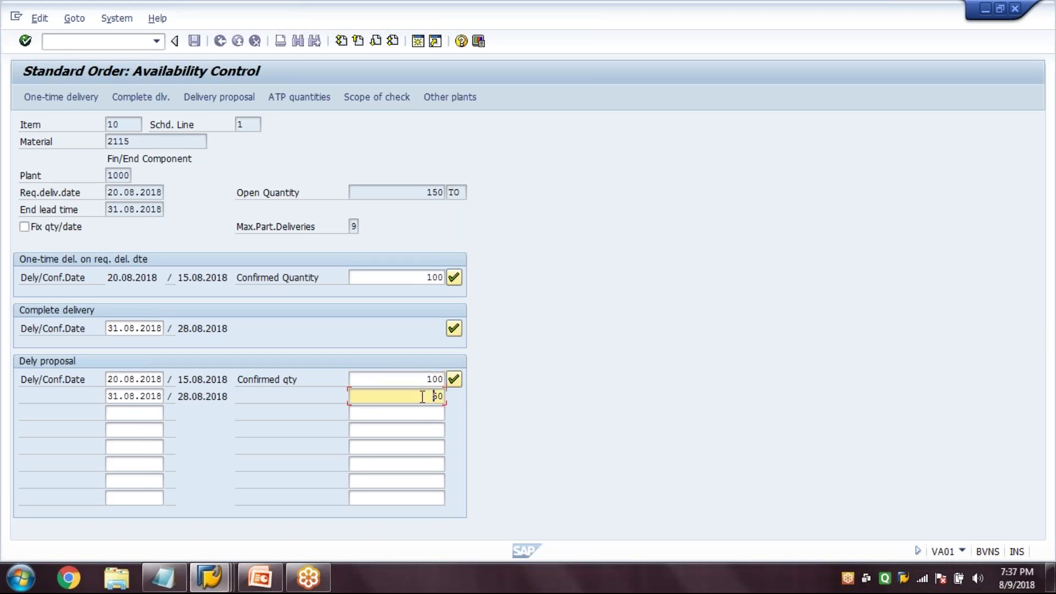
- Accept the delivery proposal for material 2115 in the availability control of order item 10
click(223, 589)
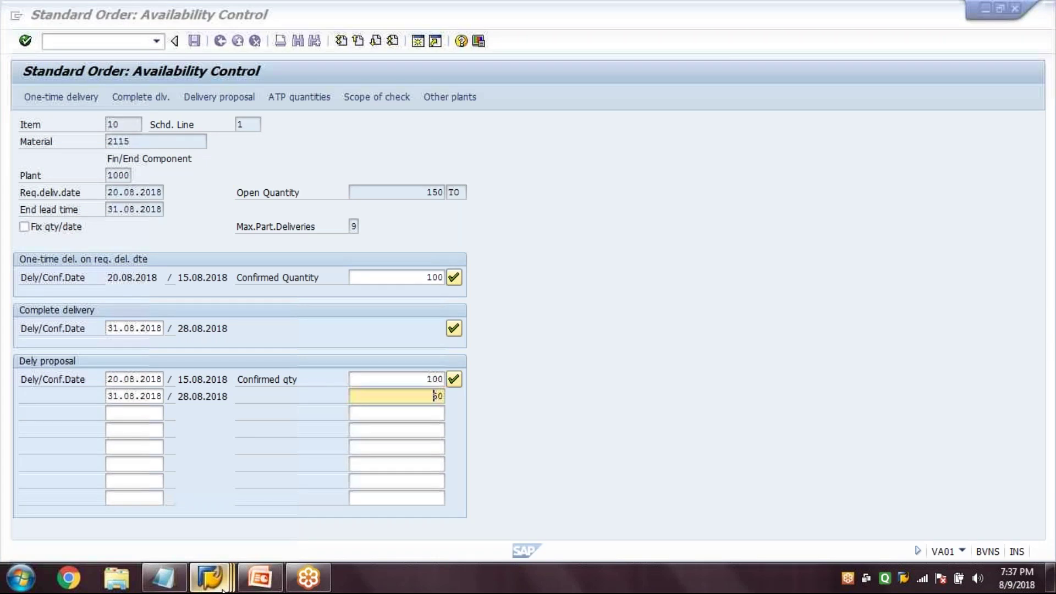
mouse_move(223, 589)
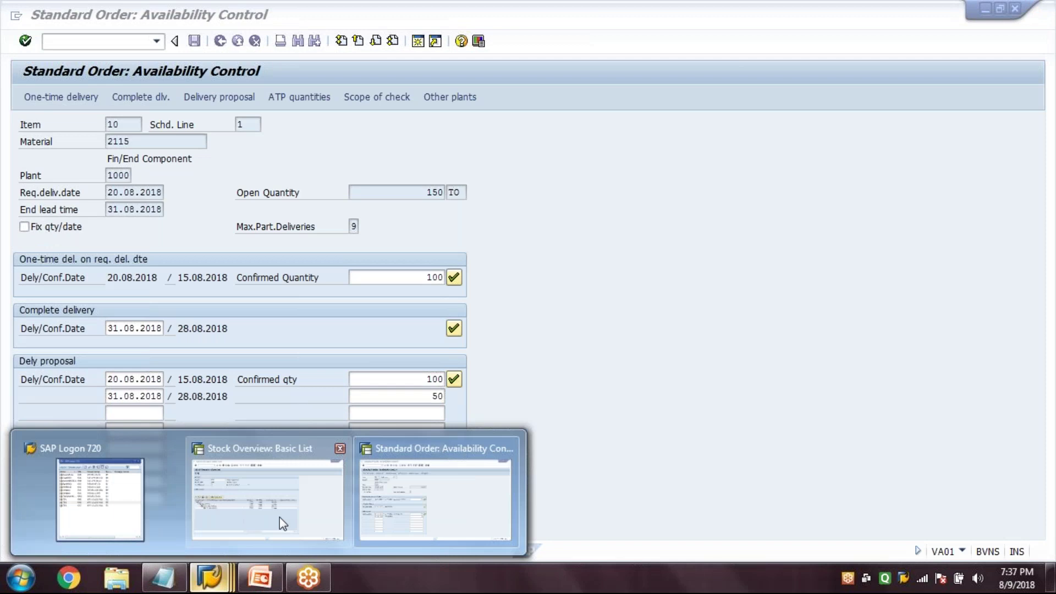
click(435, 497)
click(454, 380)
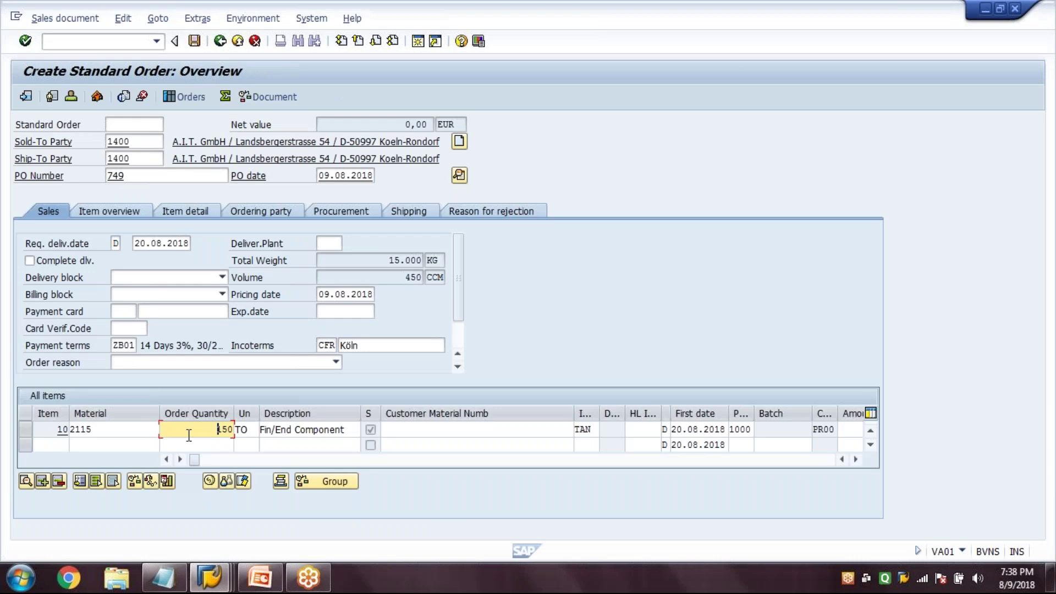
- Set the storage location to 0001 in the shipping data of order item 10
double_click(189, 435)
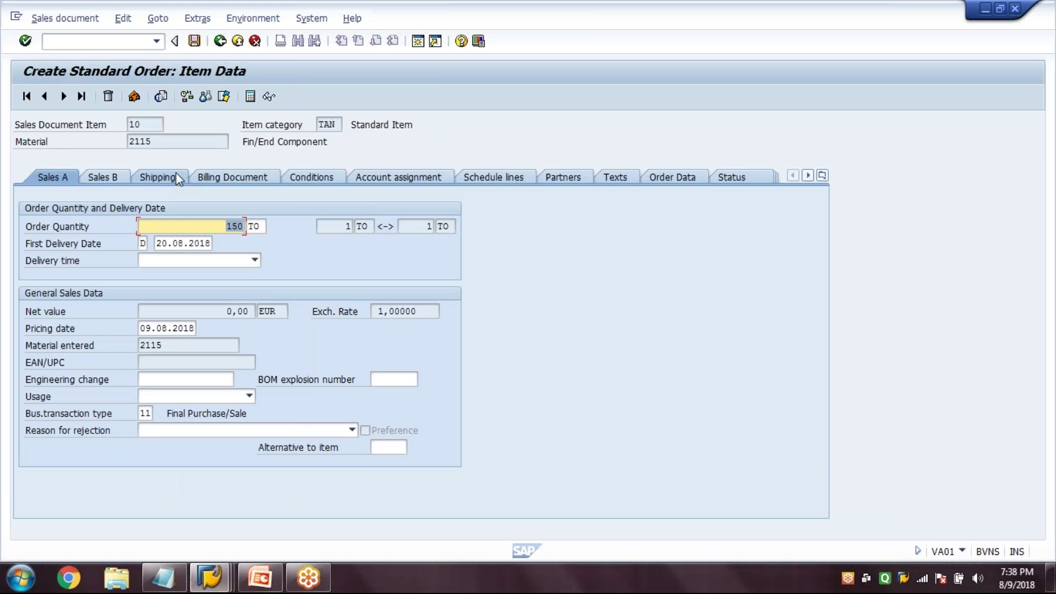
click(158, 177)
text(000)
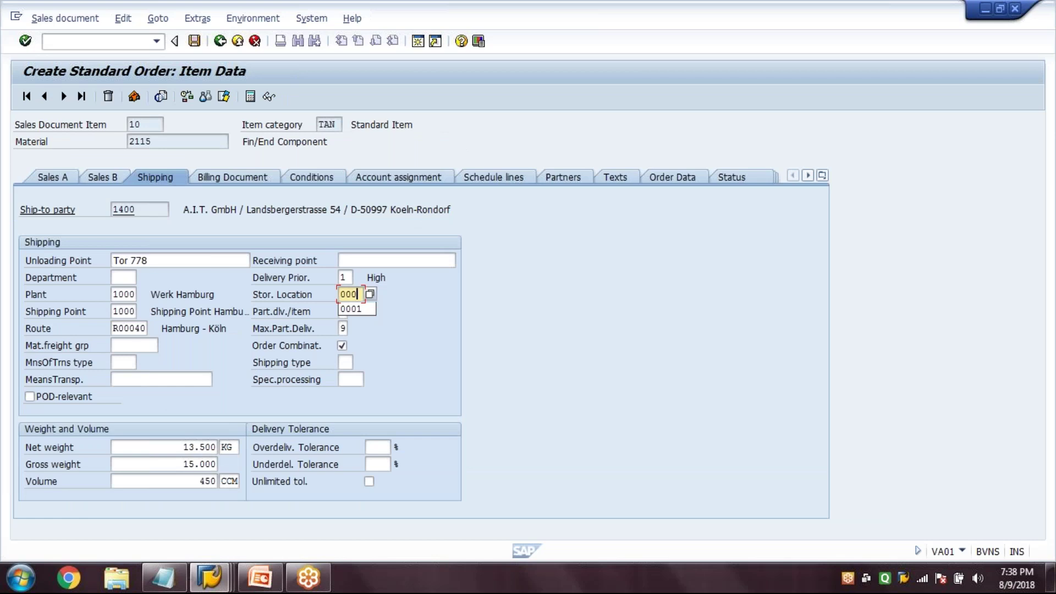
key(Return)
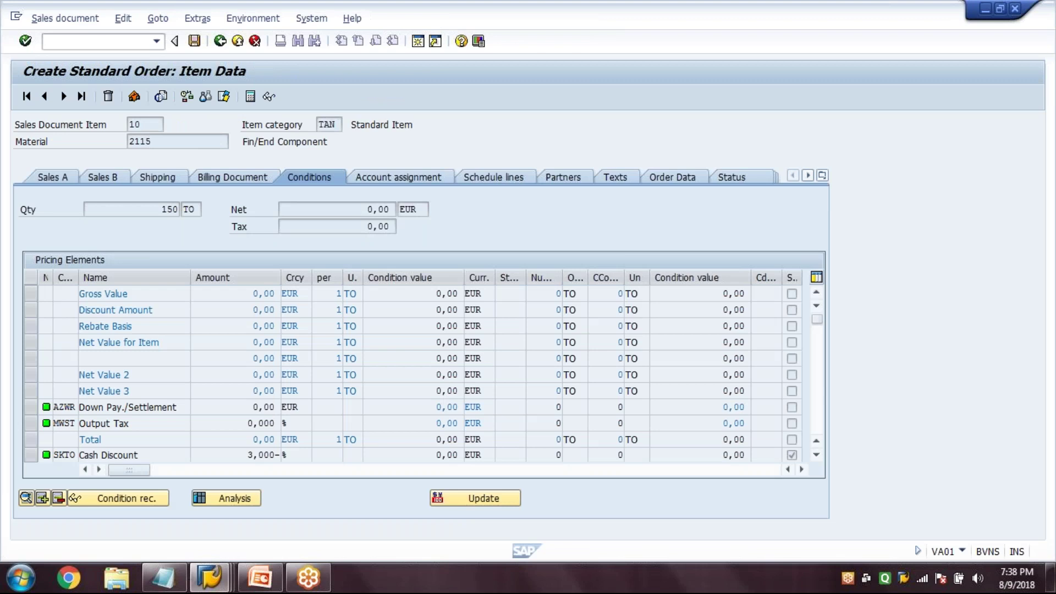
- Add pricing condition PR00 with amount 100 to item 10 and return to the order overview
click(43, 498)
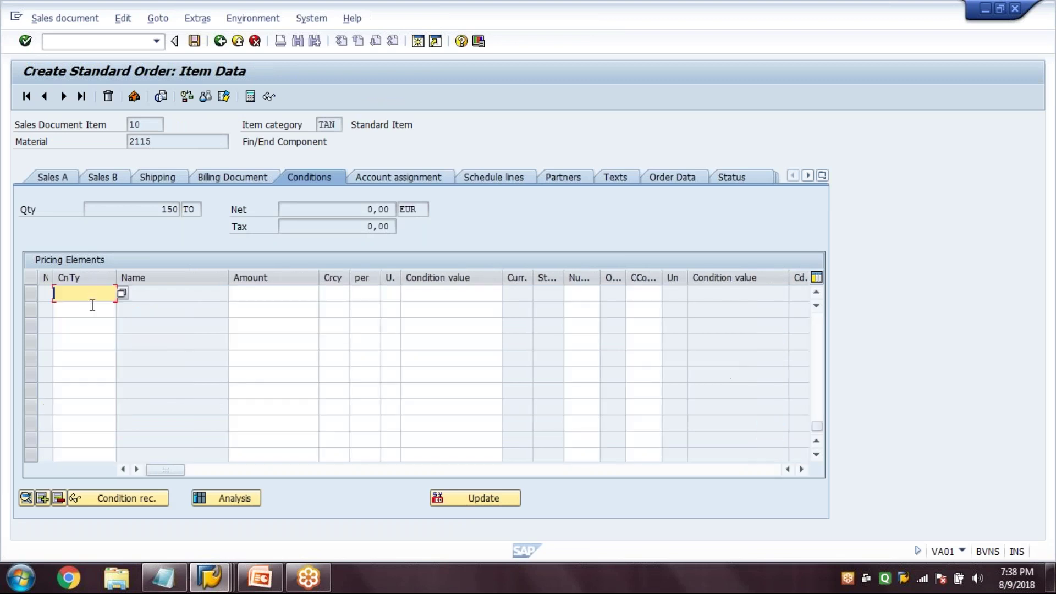
text(PR00)
key(Tab)
text(100)
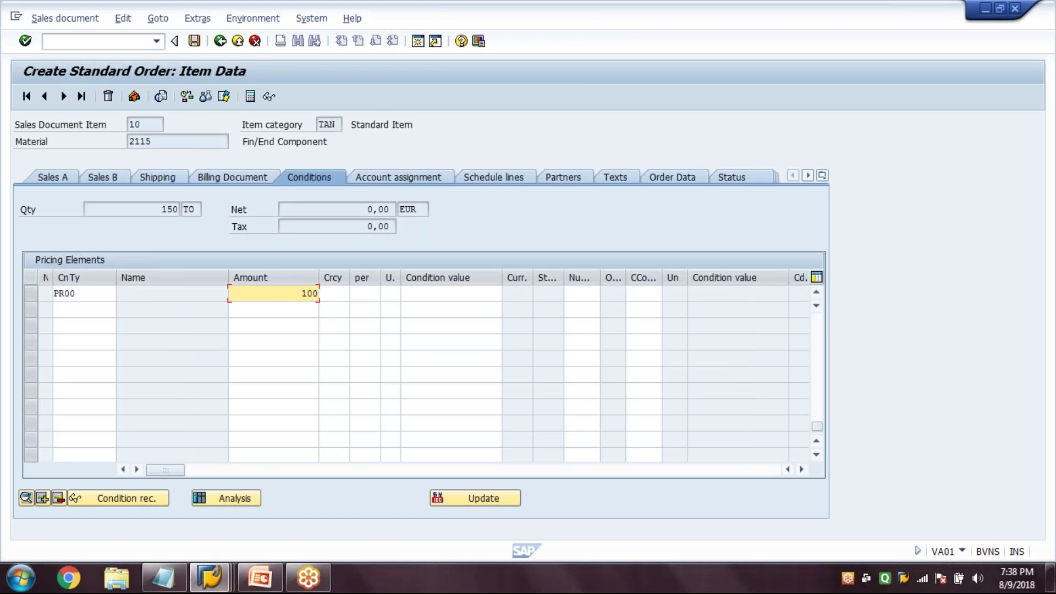
key(Return)
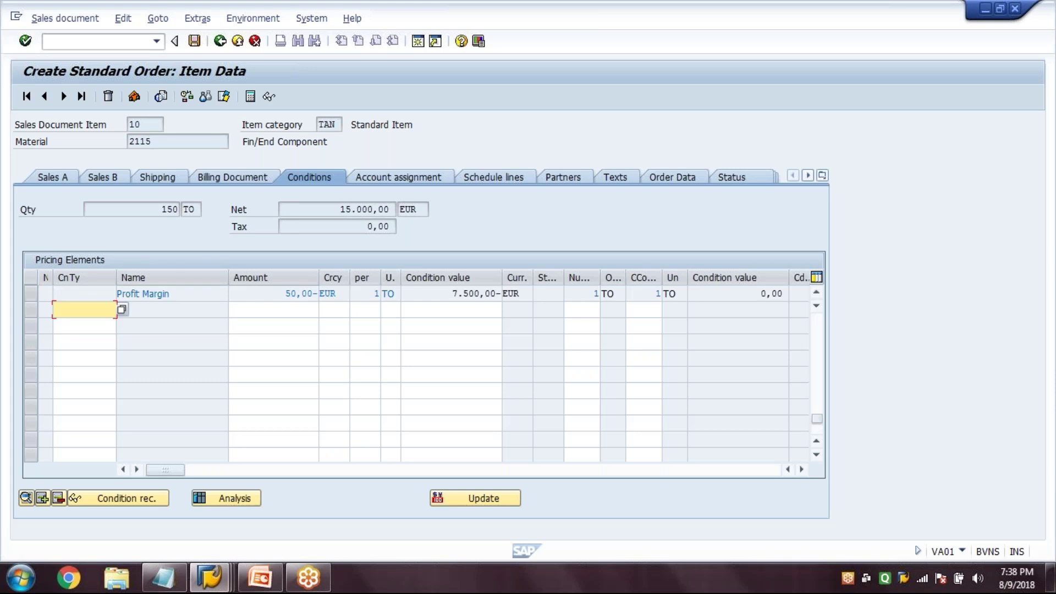
key(F3)
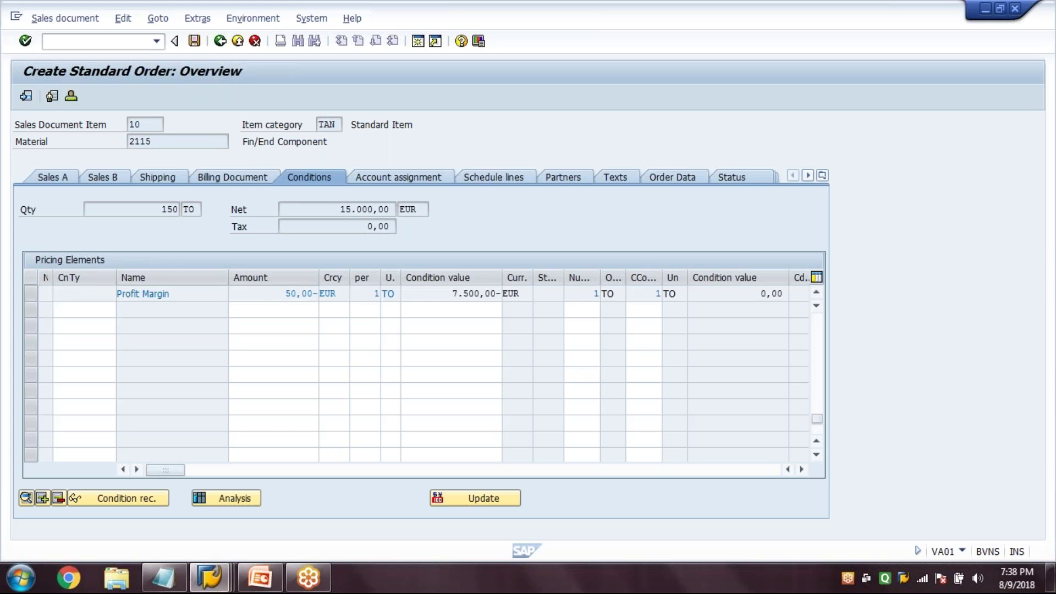
- Save the standard order and start transaction VL01N for an outbound delivery
click(139, 243)
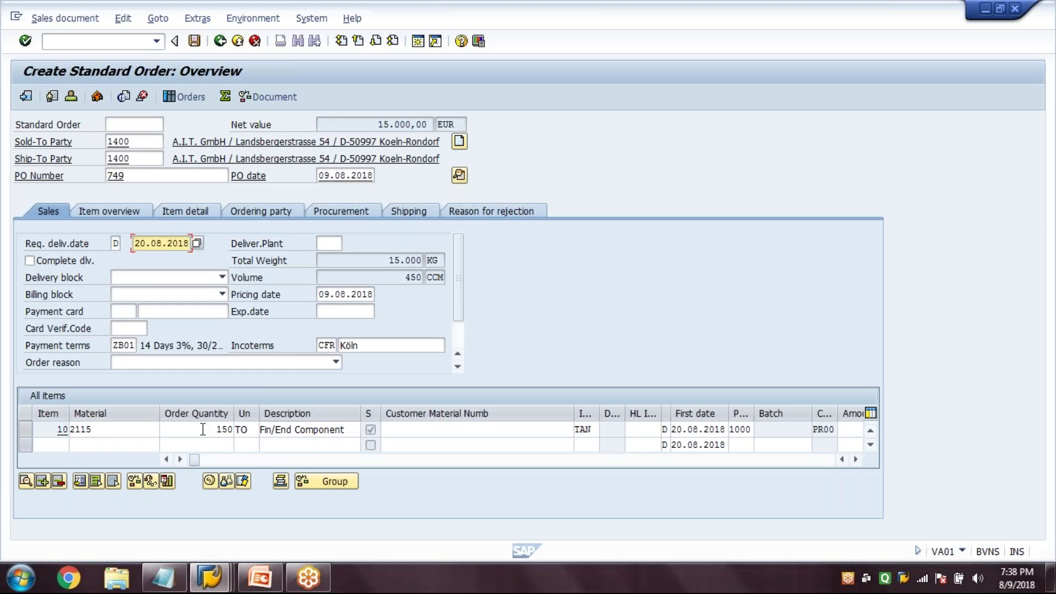
click(202, 429)
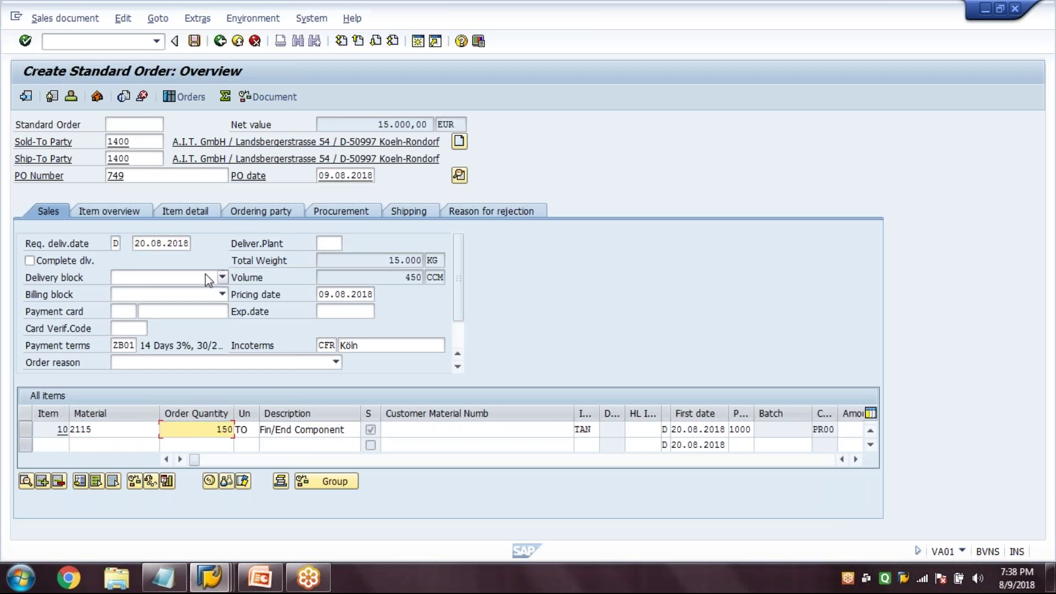
click(133, 244)
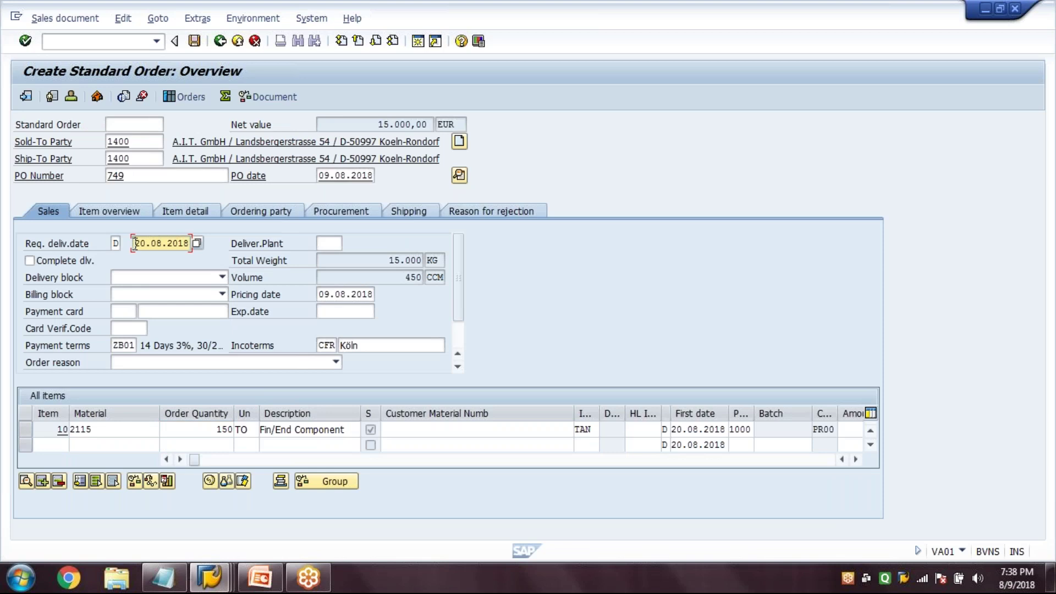
click(195, 41)
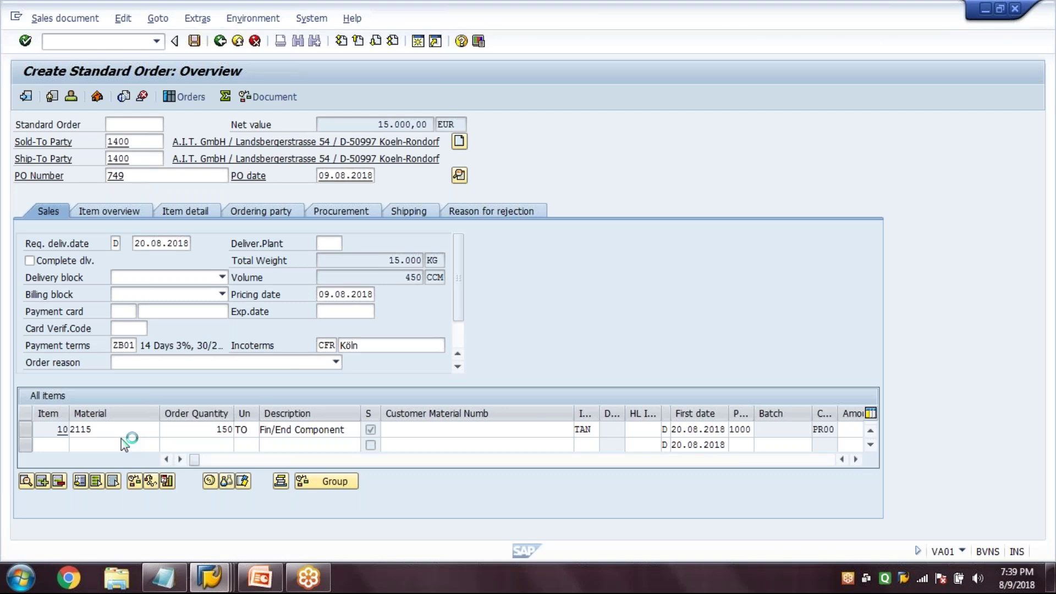
click(111, 36)
text(/NVL)
key(Return)
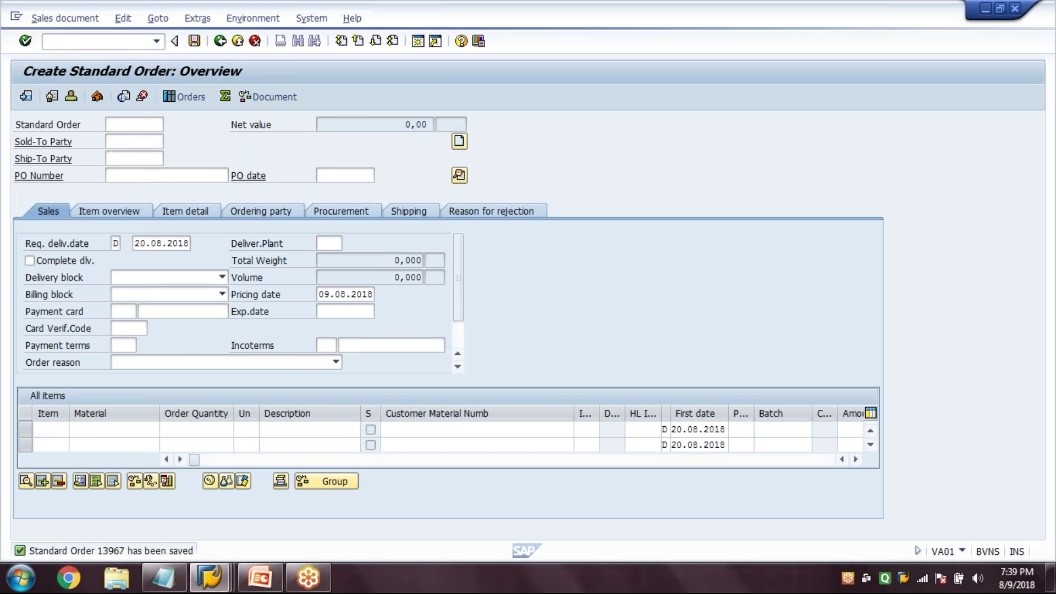
- Add the line "8.Create Delivery wref to Sales Order - VL01N" to the Notepad step list and switch back to SAP
click(166, 578)
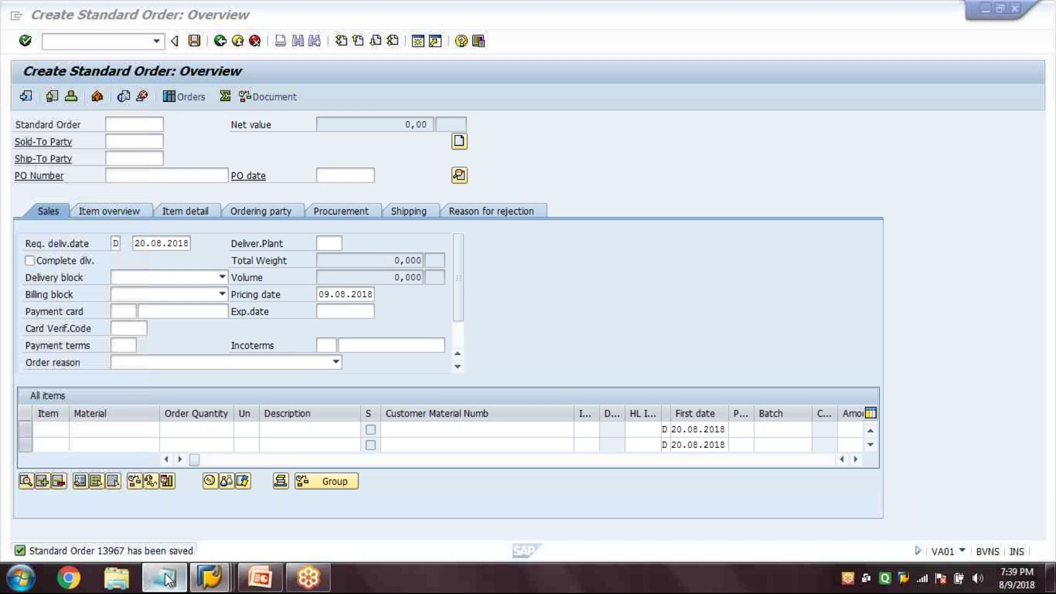
click(167, 579)
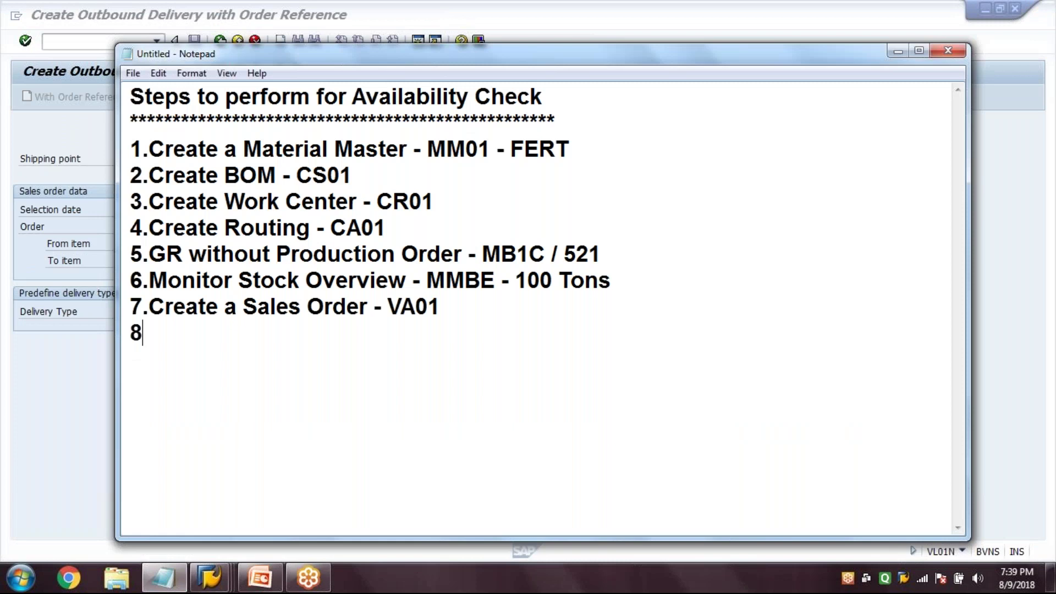
text(.Create Delivery wref to Sales Order - VL01N)
key(Return)
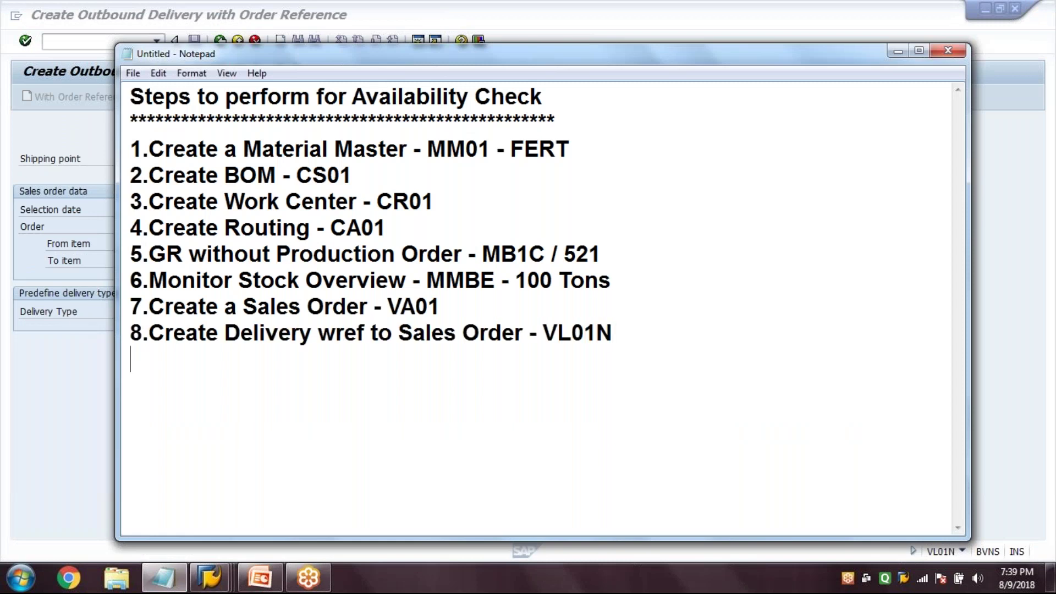
key(alt+Tab)
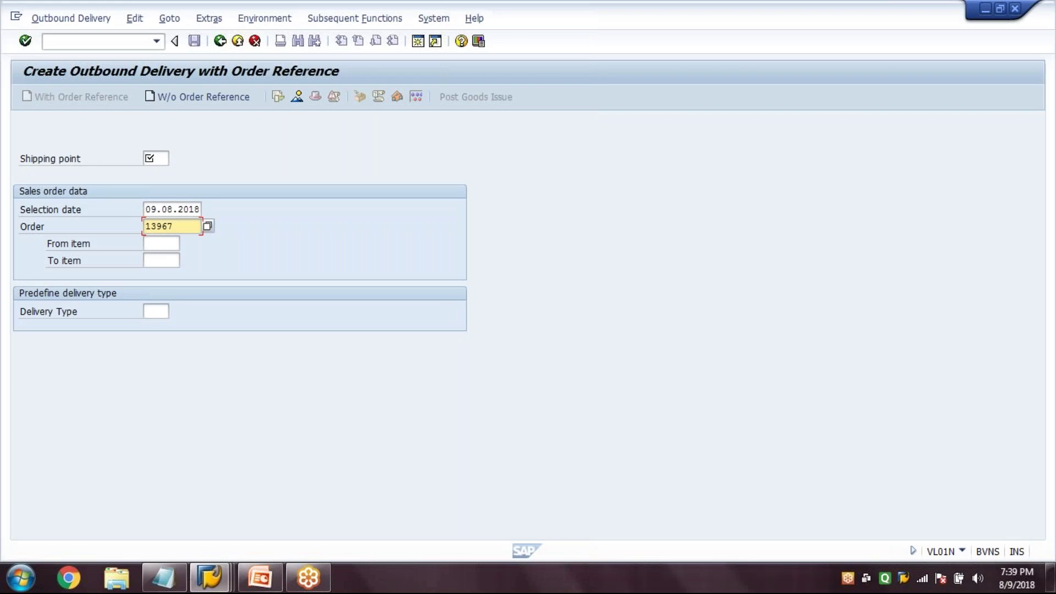
- Create an outbound delivery for the saved sales order with shipping point 1000 and selection date 20.08.2018
key(Return)
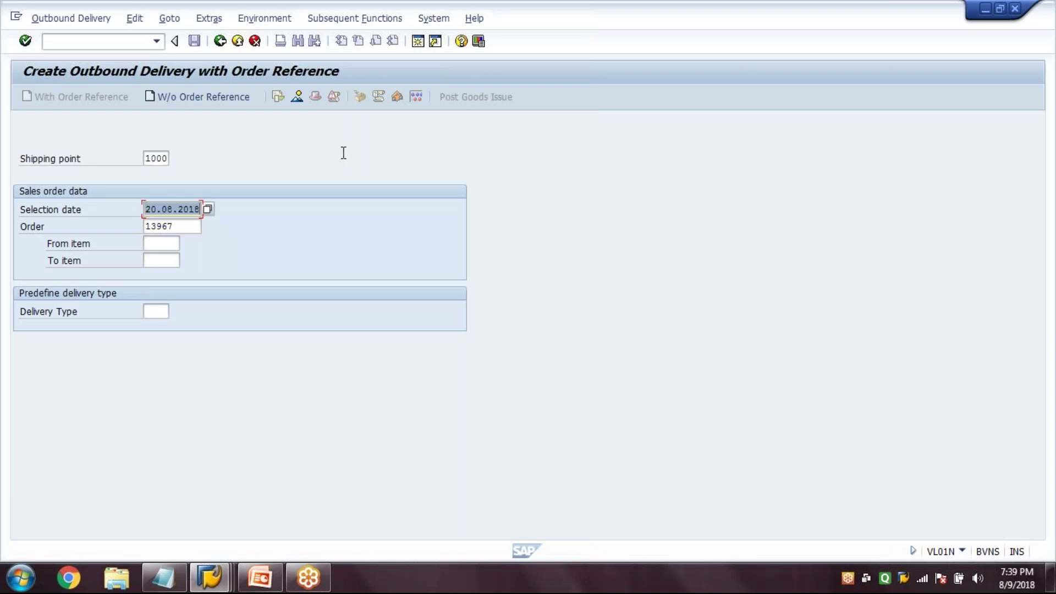
key(shift+Tab)
key(Tab)
key(Tab)
key(Return)
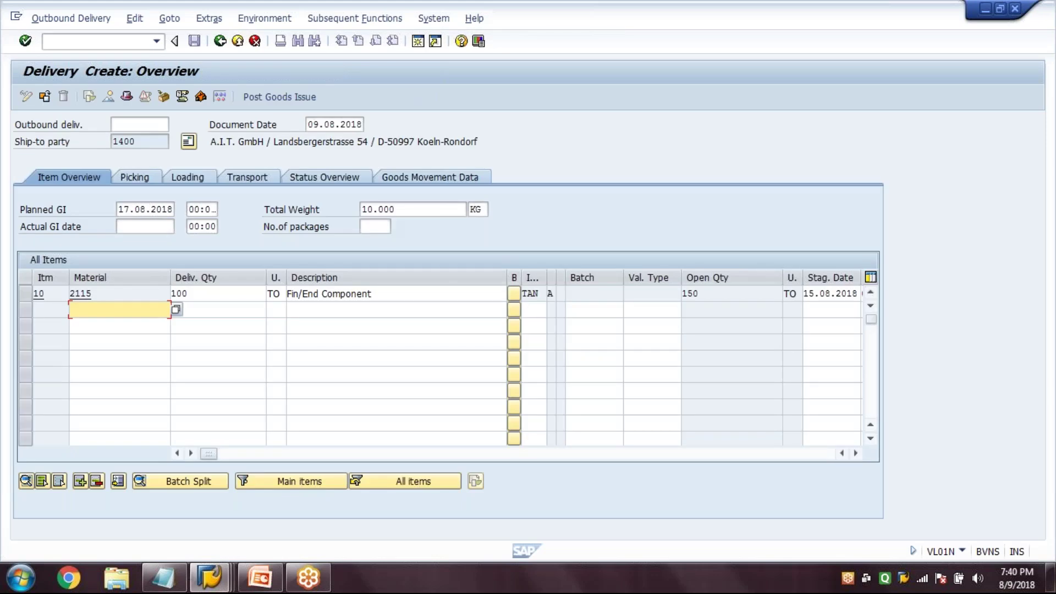
key(ctrl+s)
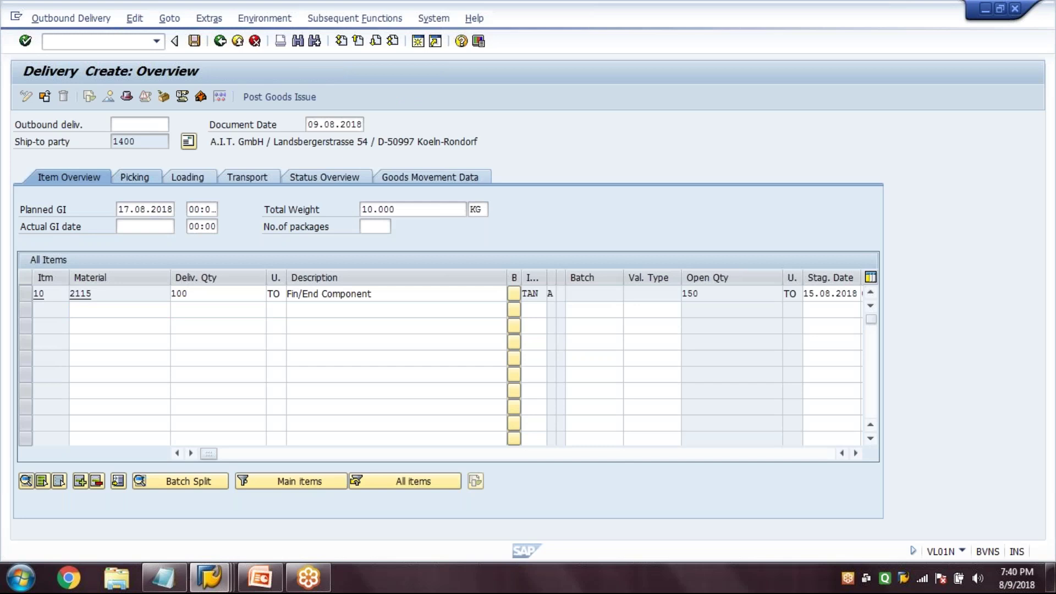
- Try to set the delivery and picked quantities of material 2115 to 150, and read the details of the resulting message
click(247, 297)
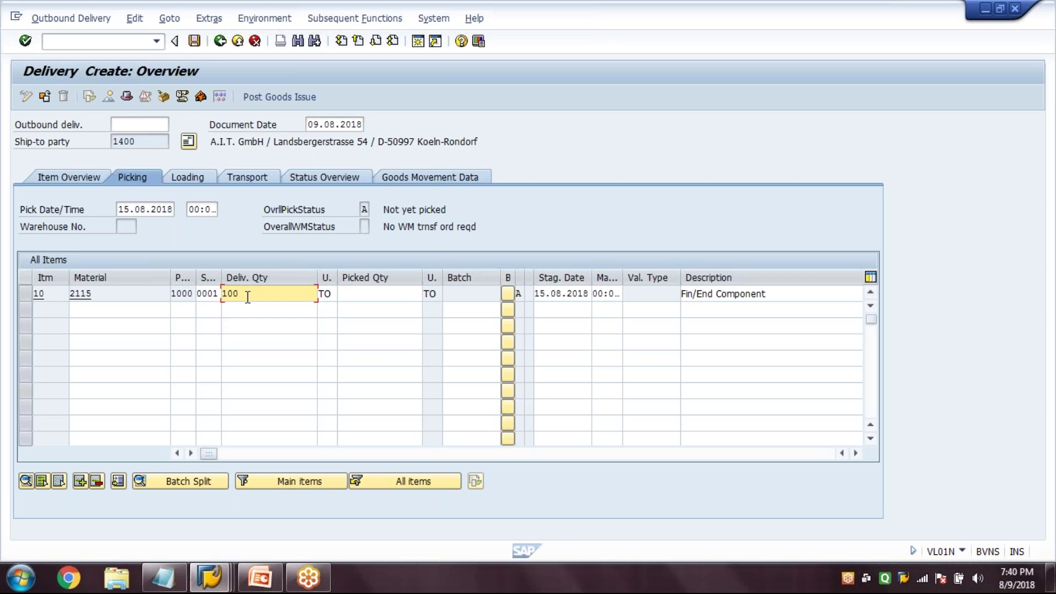
key(BackSpace)
key(BackSpace)
key(BackSpace)
text(150)
click(372, 296)
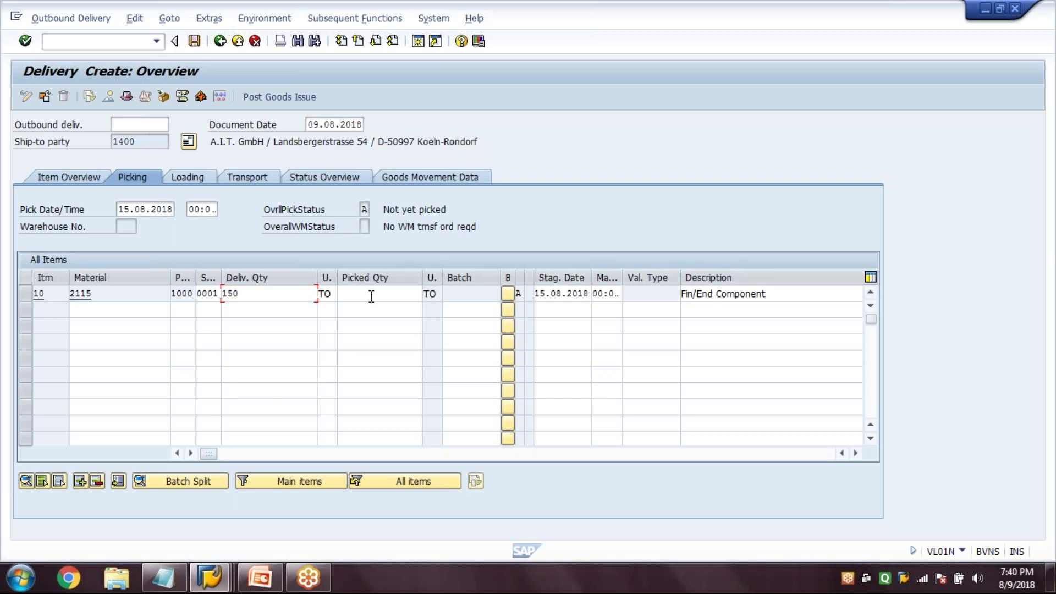
click(371, 296)
text(150)
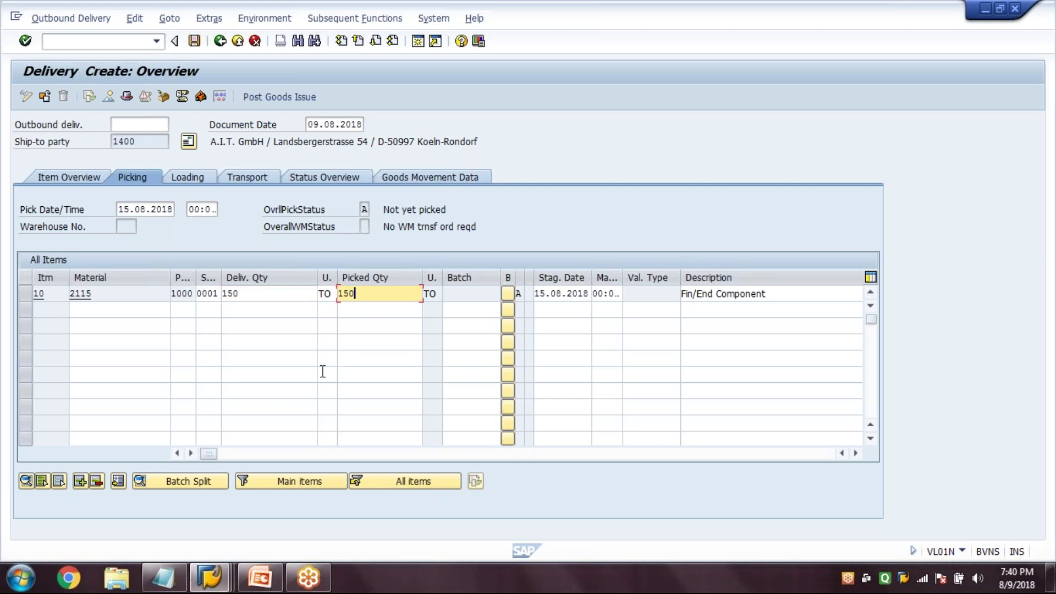
key(Return)
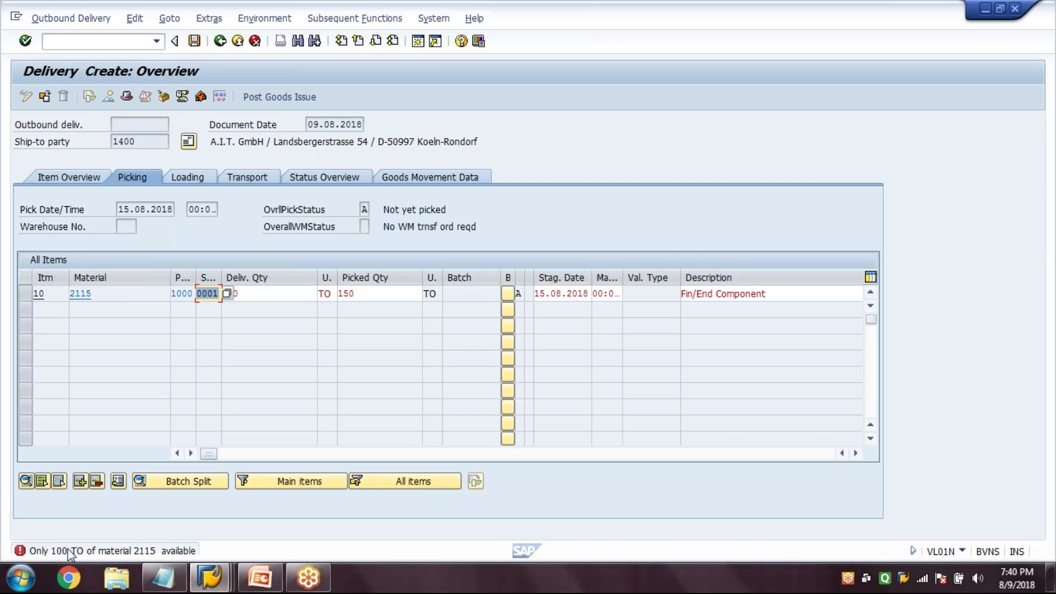
click(70, 551)
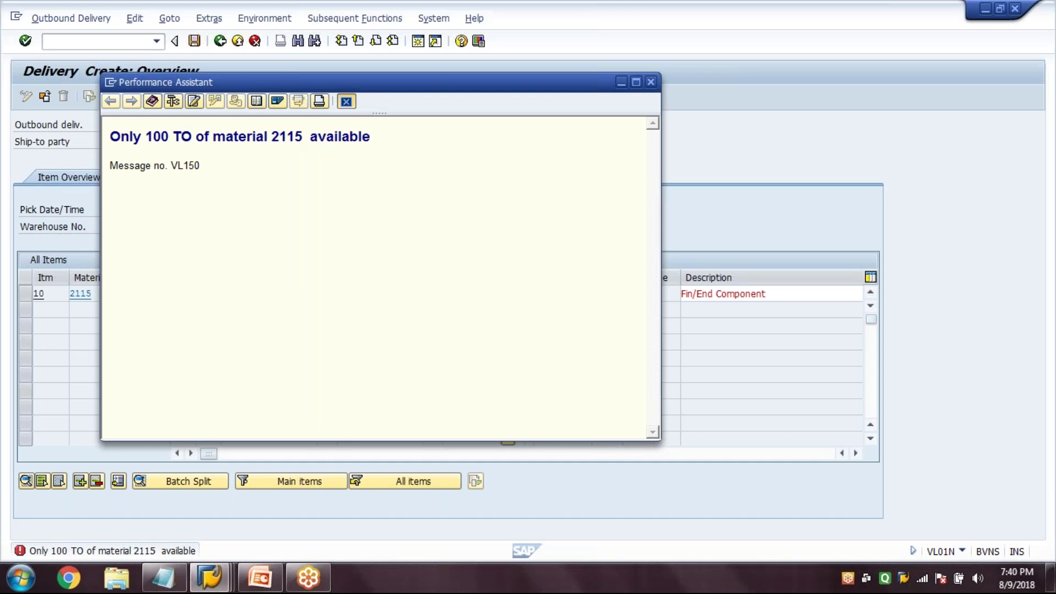
key(Return)
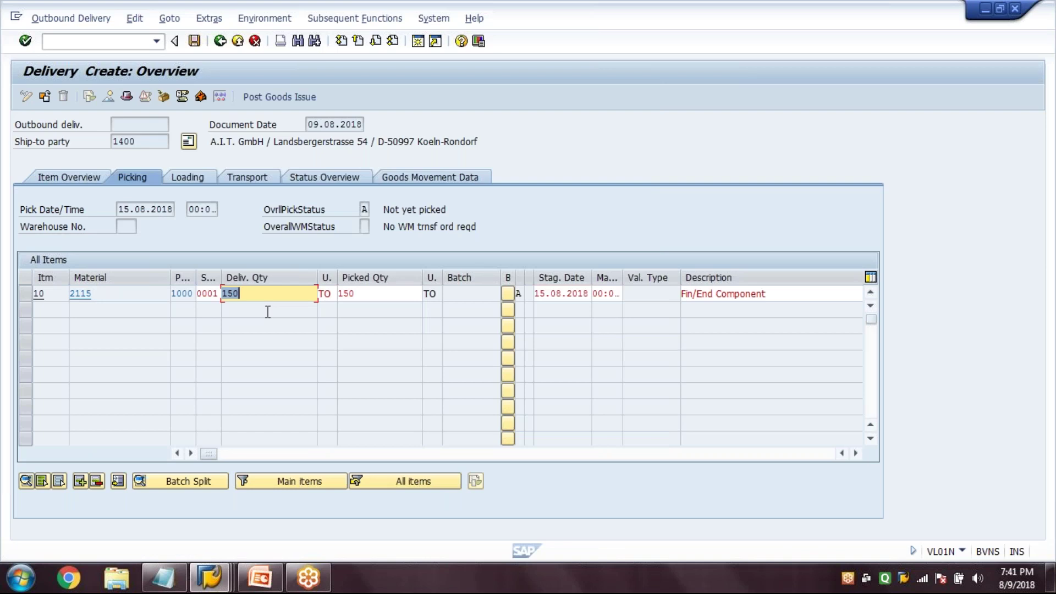
- Set the delivery quantity of material 2115 to 100 TO and its picked quantity to 100
text(100)
key(Tab)
text(1)
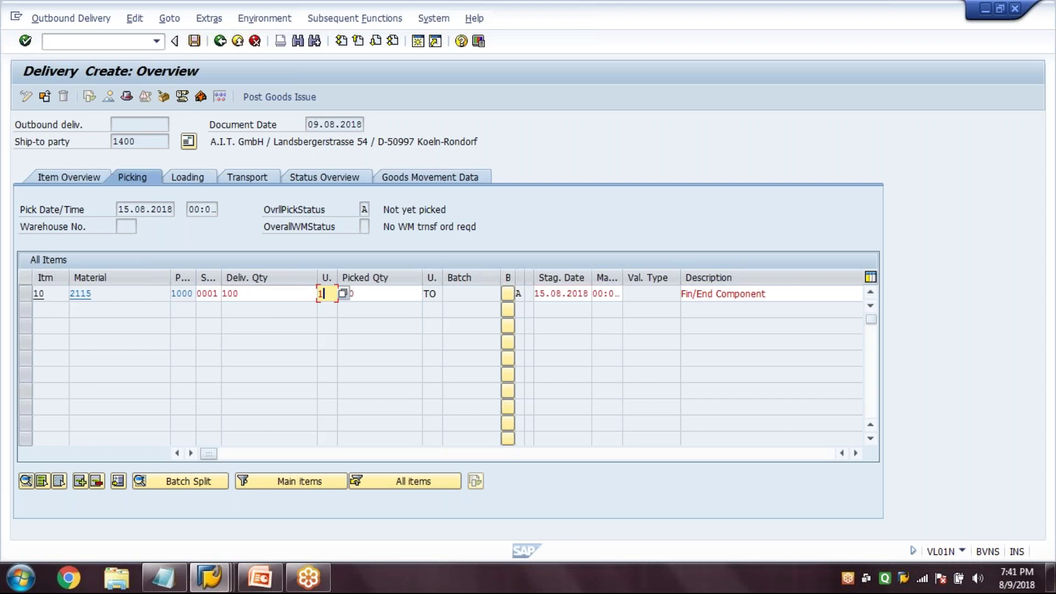
key(BackSpace)
key(Tab)
text(150)
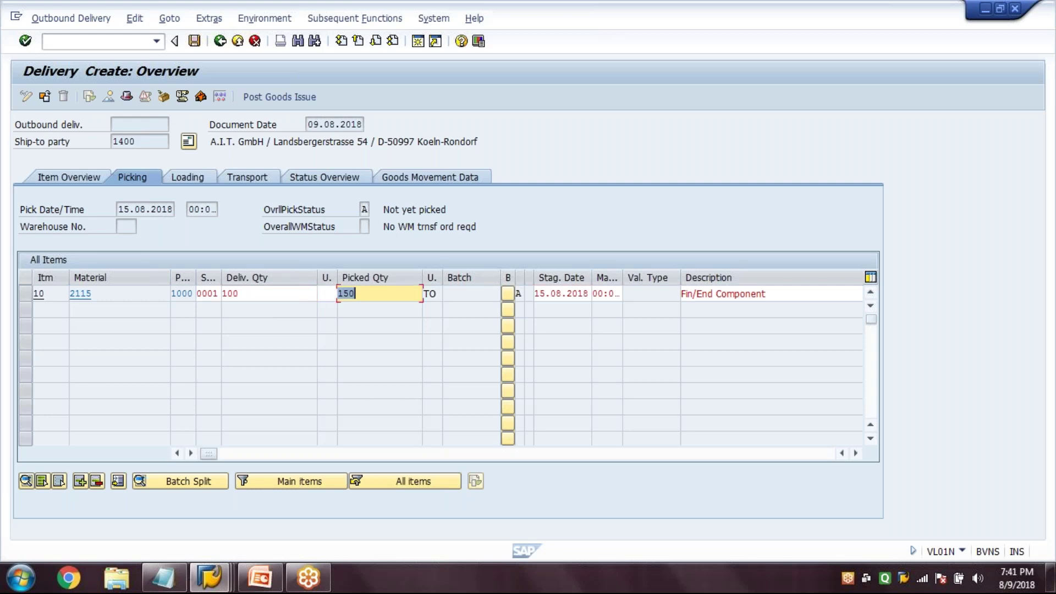
key(BackSpace)
key(Escape)
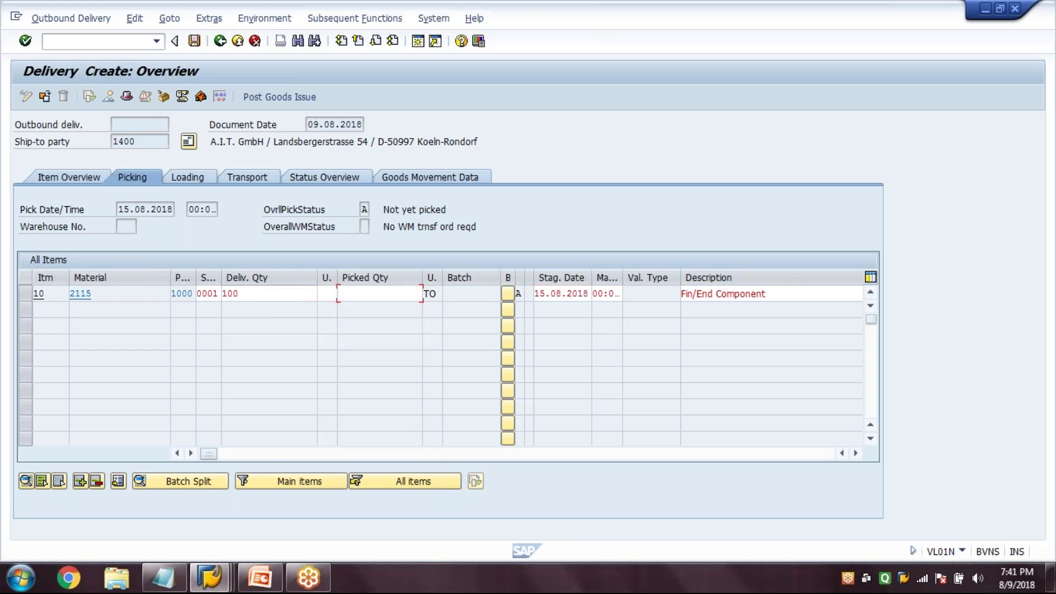
click(328, 293)
text(TO)
key(Tab)
text(100)
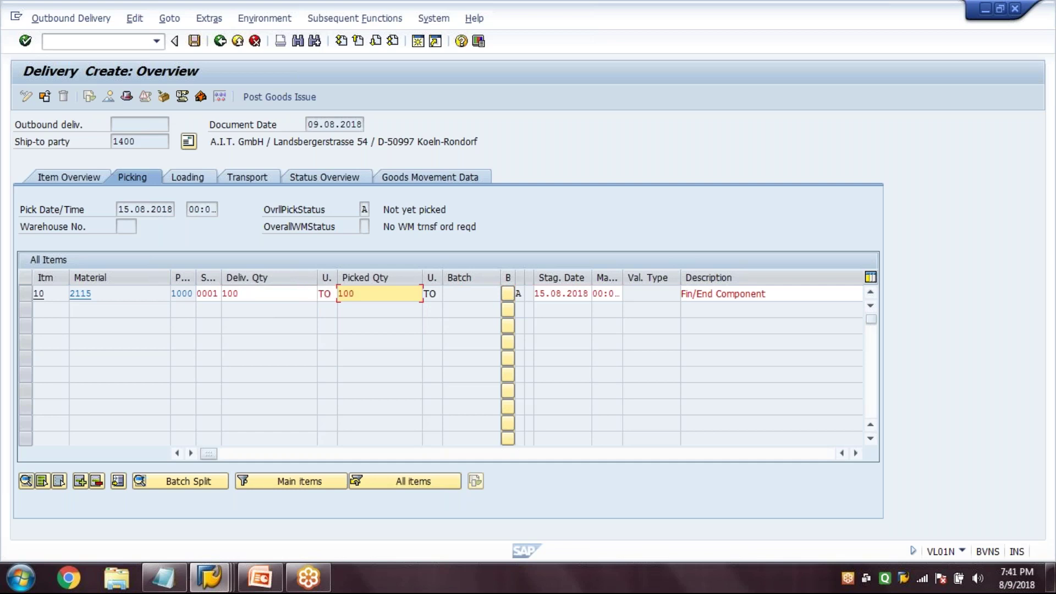
key(Return)
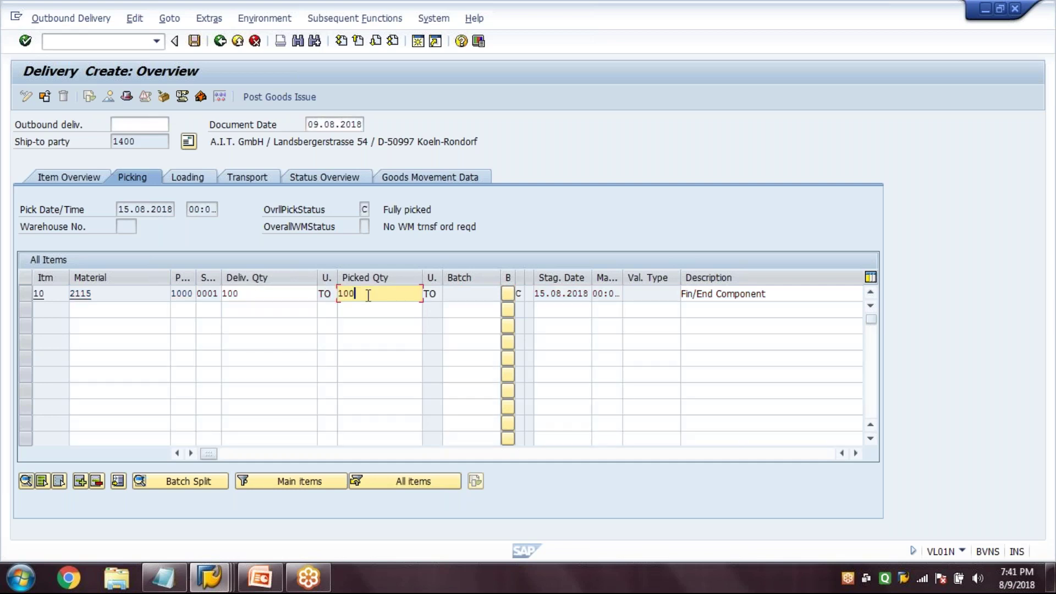
- Post the goods issue for the outbound delivery and leave VL01N
click(275, 99)
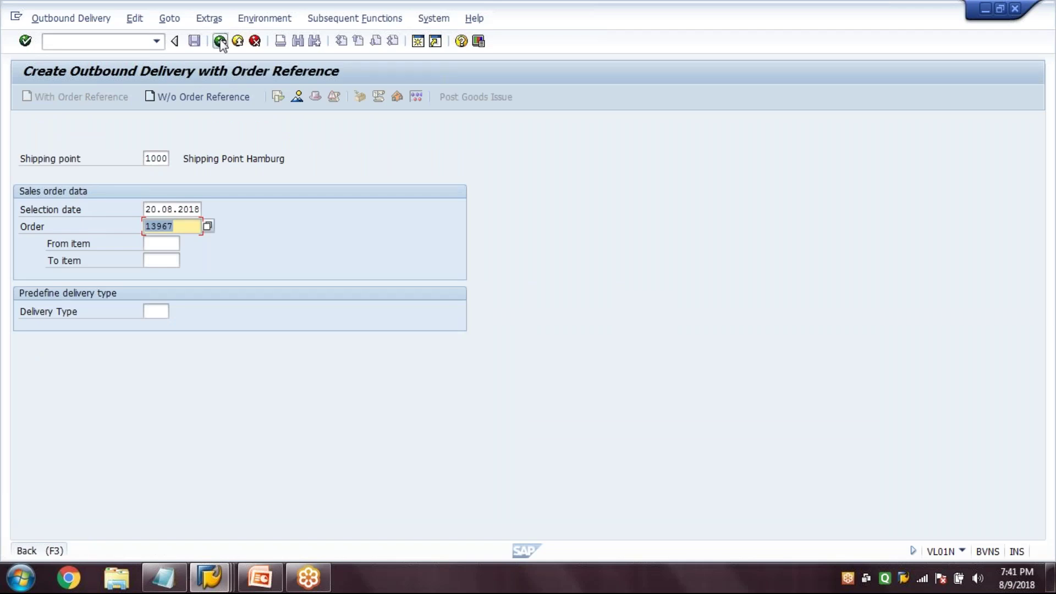
click(221, 44)
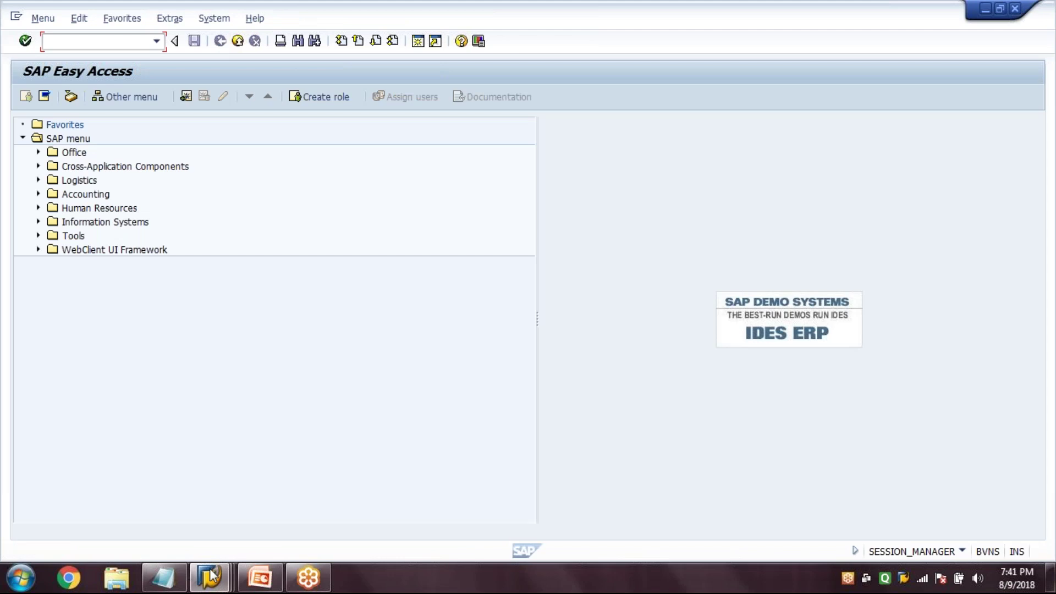
- Check the stock overview of material 2115 in the other SAP session and leave it
click(211, 577)
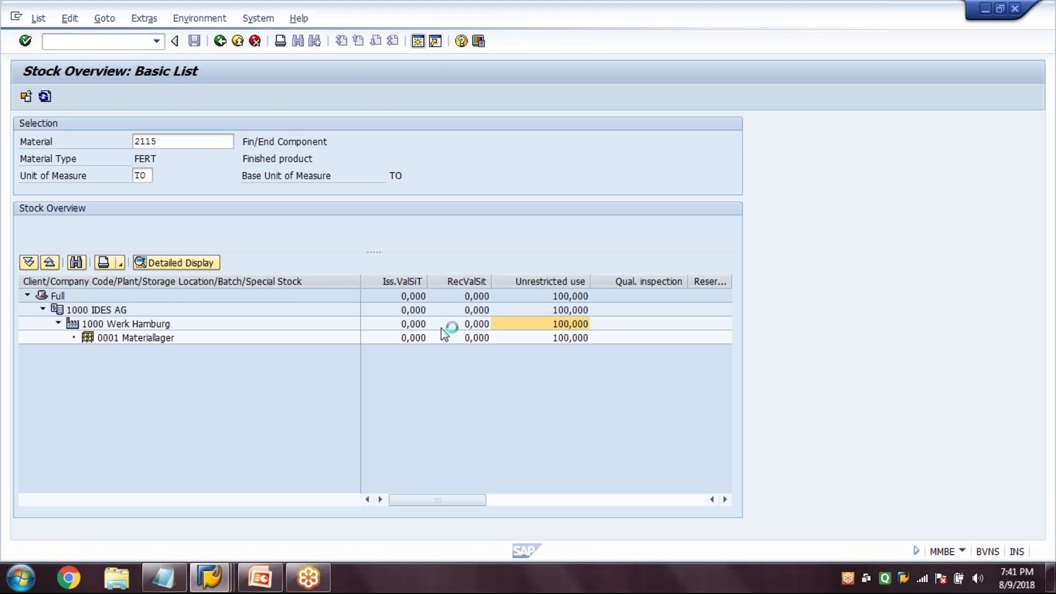
click(220, 43)
- Switch to Notepad and add the line "9.Create PGI - Post Goods Issue - VL02N" to the availability check steps
click(167, 581)
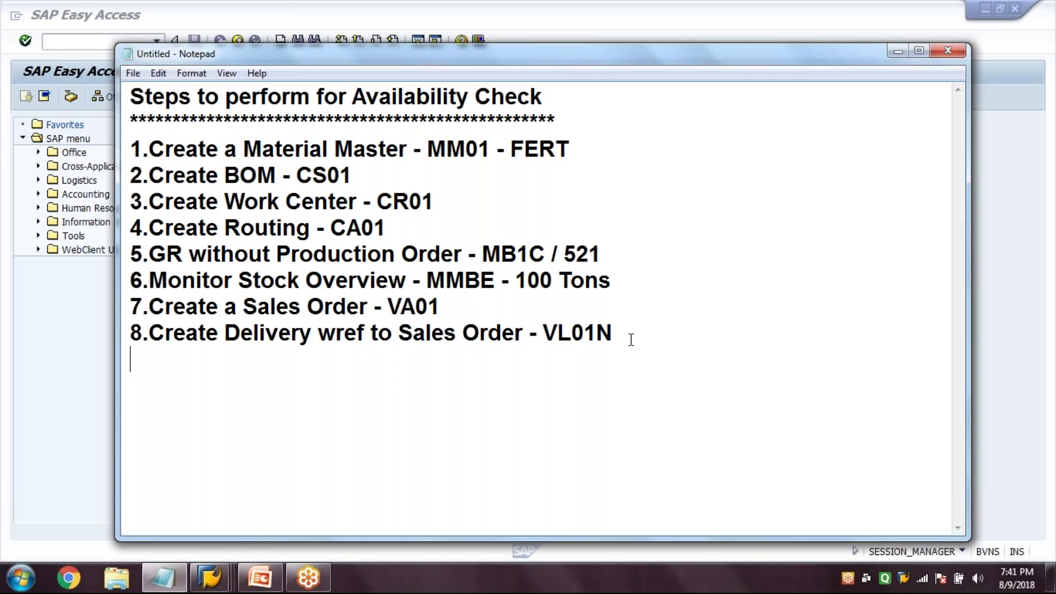
text(9.Create PGI - Post G)
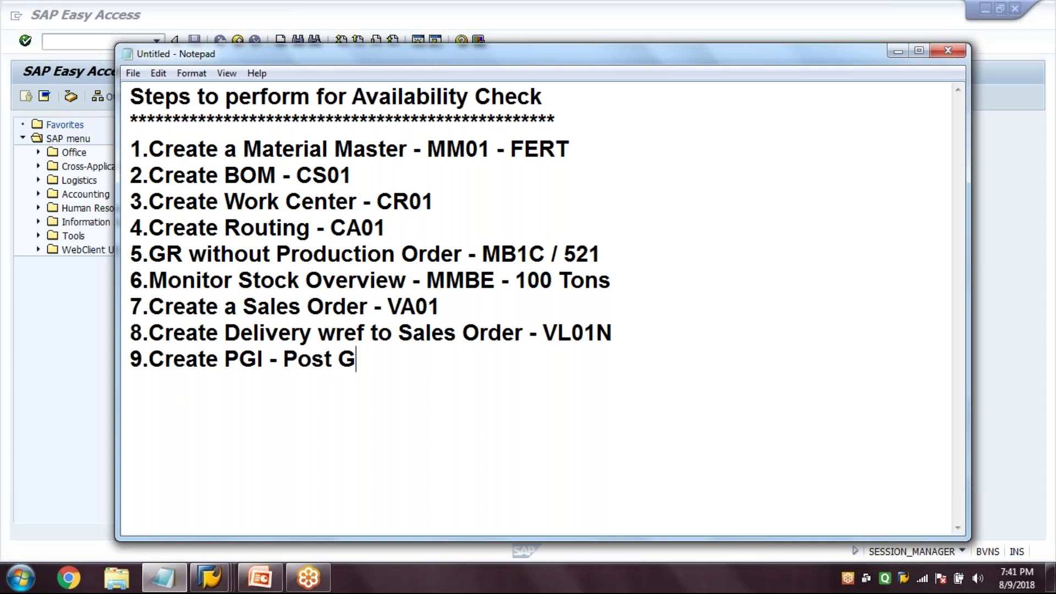
text(oods Isssu)
key(BackSpace)
key(BackSpace)
text(ue )
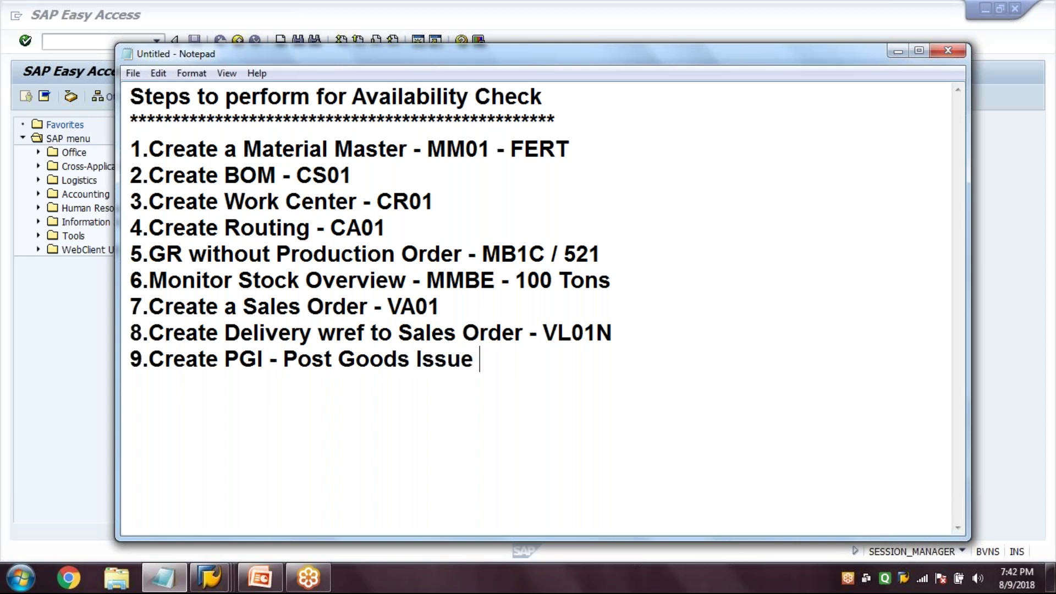
text(- VL02N)
key(Return)
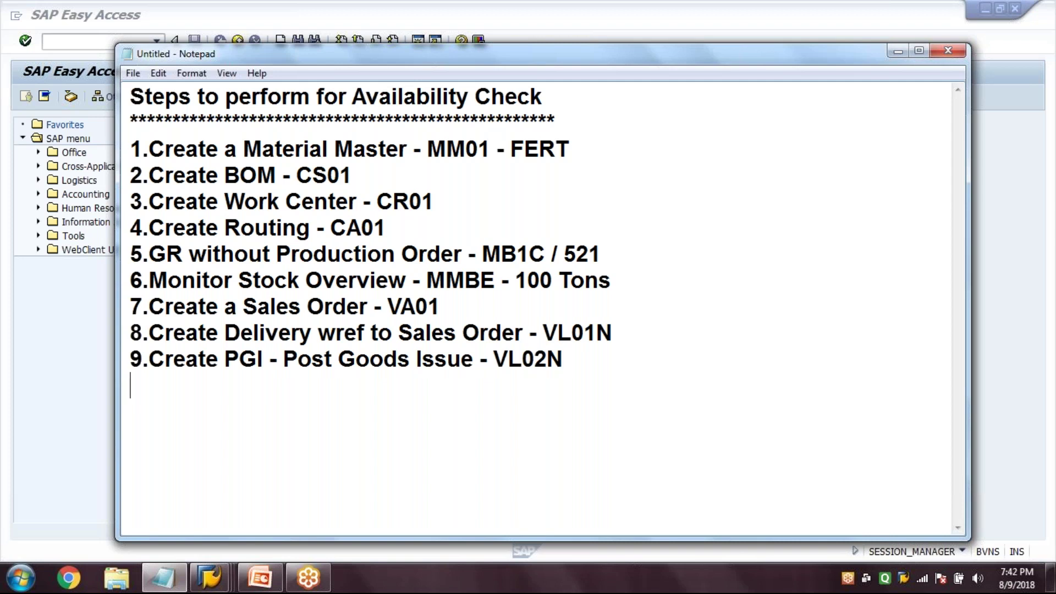
- Add the line "10.Create Sales Billing or Sales Invoice - VF01" to the list of steps
text(10.C)
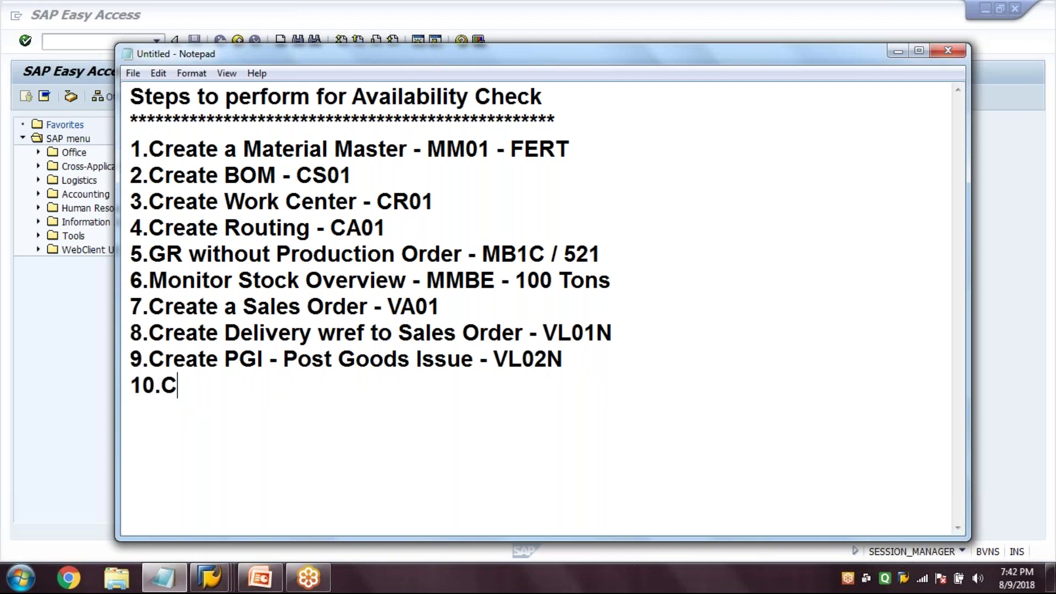
text(reate Sa)
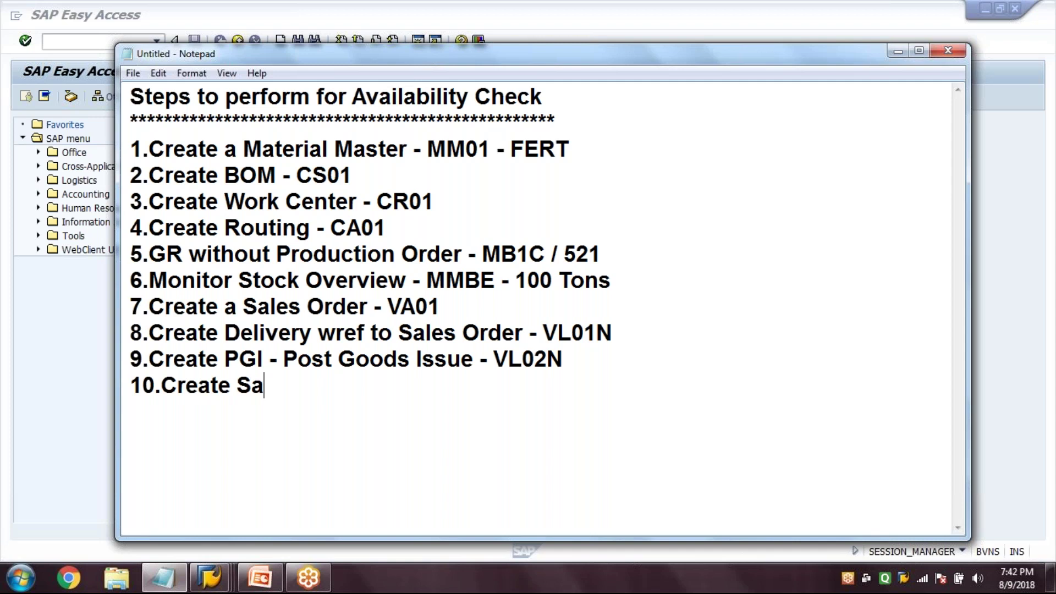
text(les Billing)
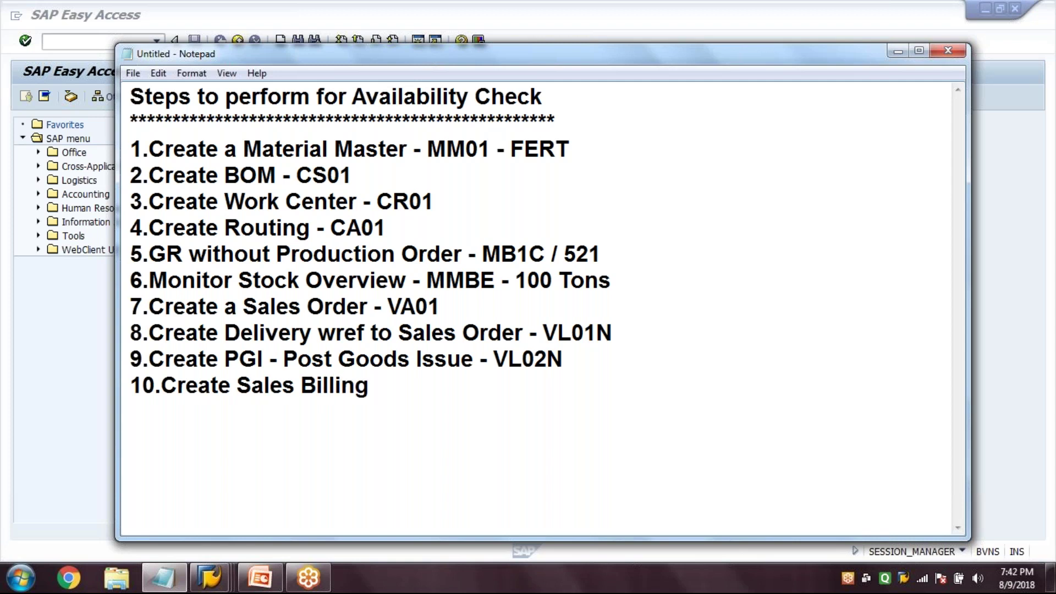
text( or Sales Invoice - )
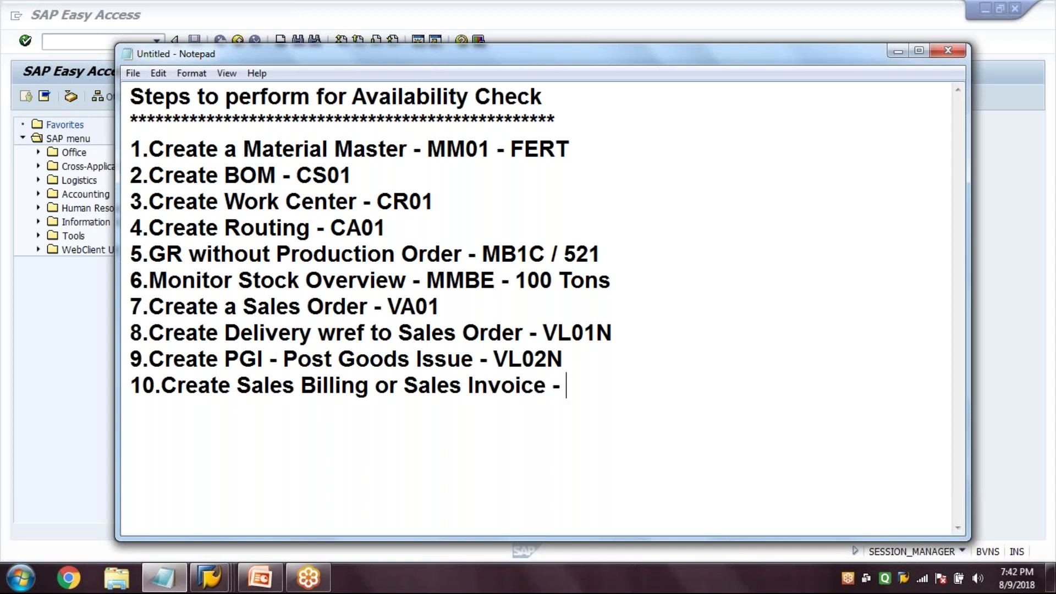
text(VF01)
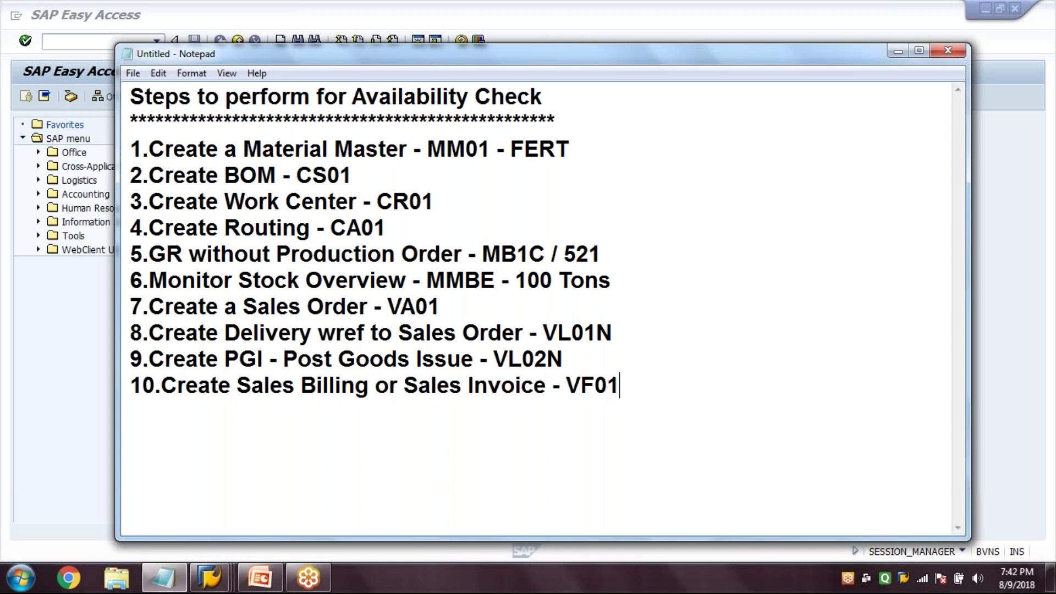
key(Return)
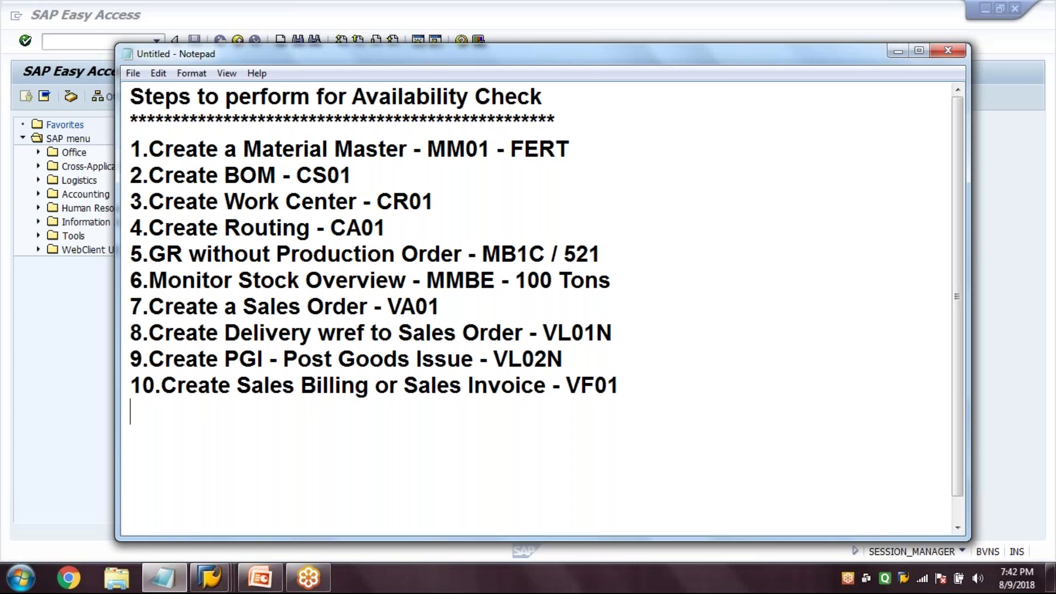
- Add step 11 to the list by copying "Monitor Stock Overview - MMBE" from step 6
text(11.)
drag(152, 286, 495, 283)
key(ctrl+c)
click(401, 414)
key(ctrl+v)
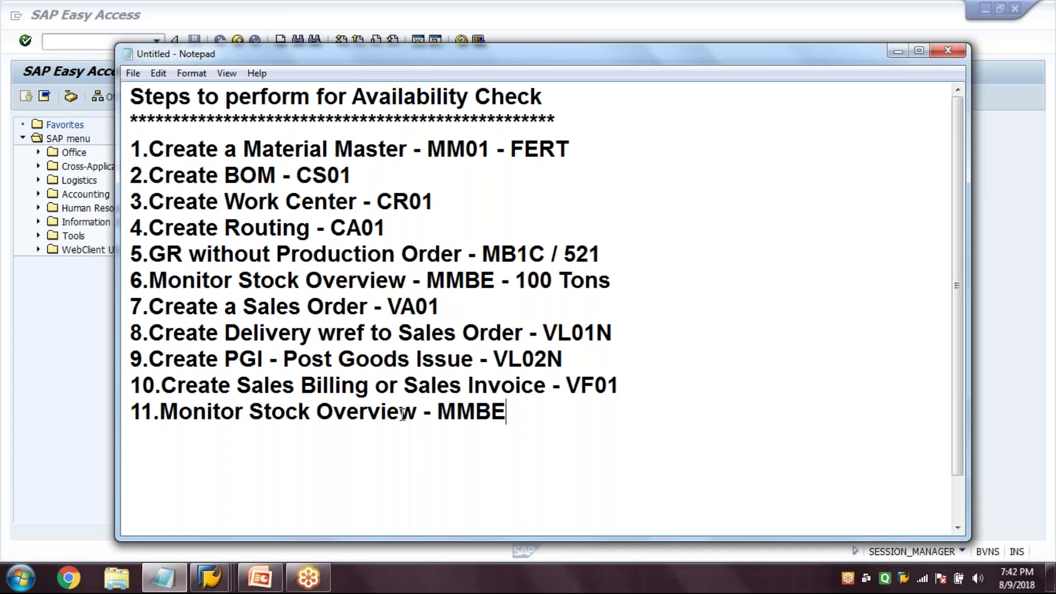
- Clear the entire availability check list from the note, leaving an empty page
key(Return)
key(Return)
key(Return)
key(Return)
key(Return)
key(Return)
key(Return)
key(ctrl+a)
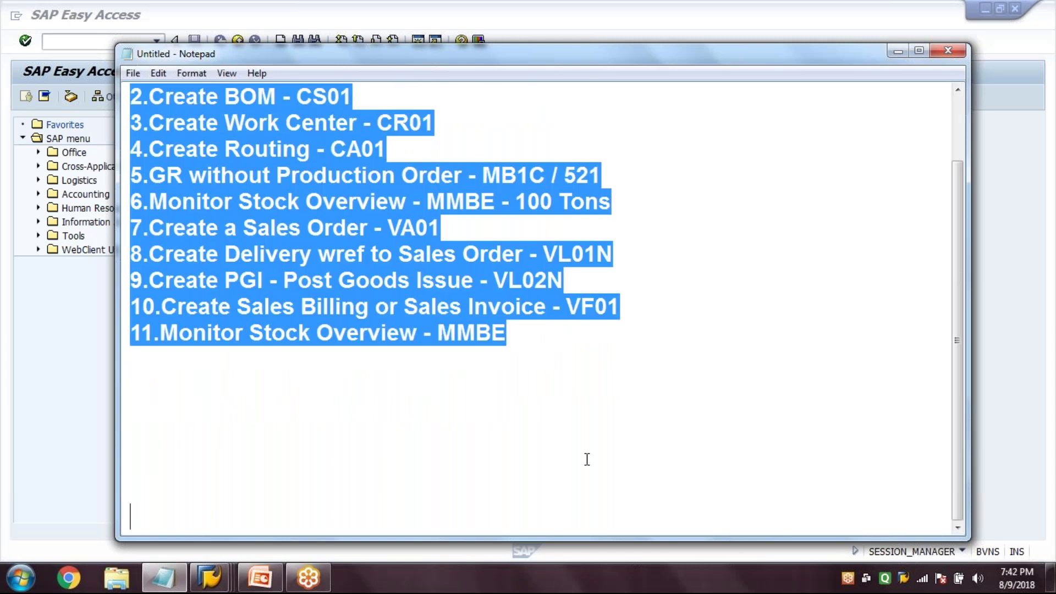
key(Delete)
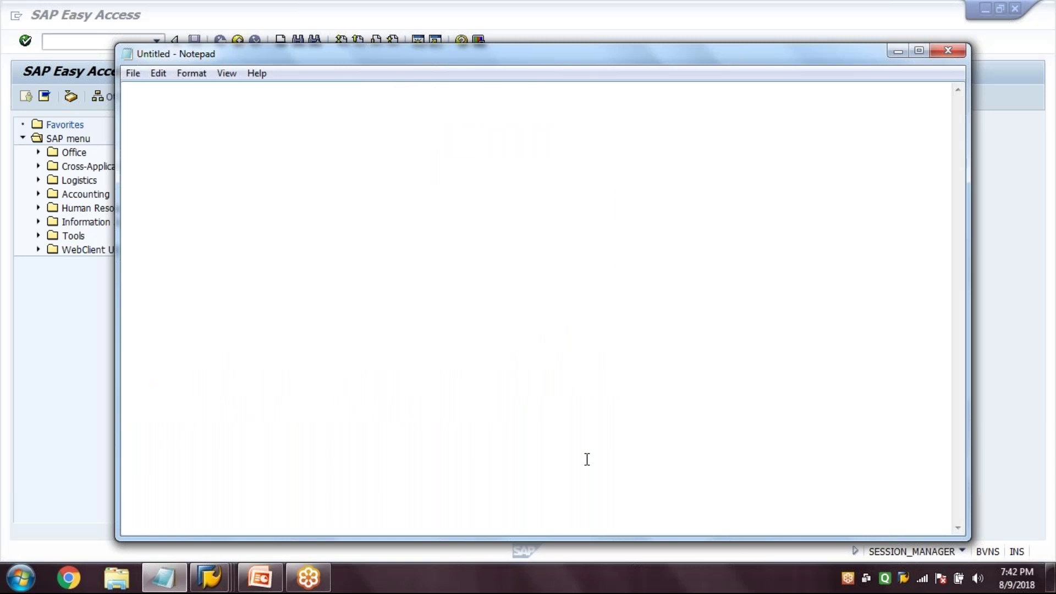
- Switch to the PowerPoint presentation and show the slide about Confirmation CO15 and CO11N as a slide show
click(267, 585)
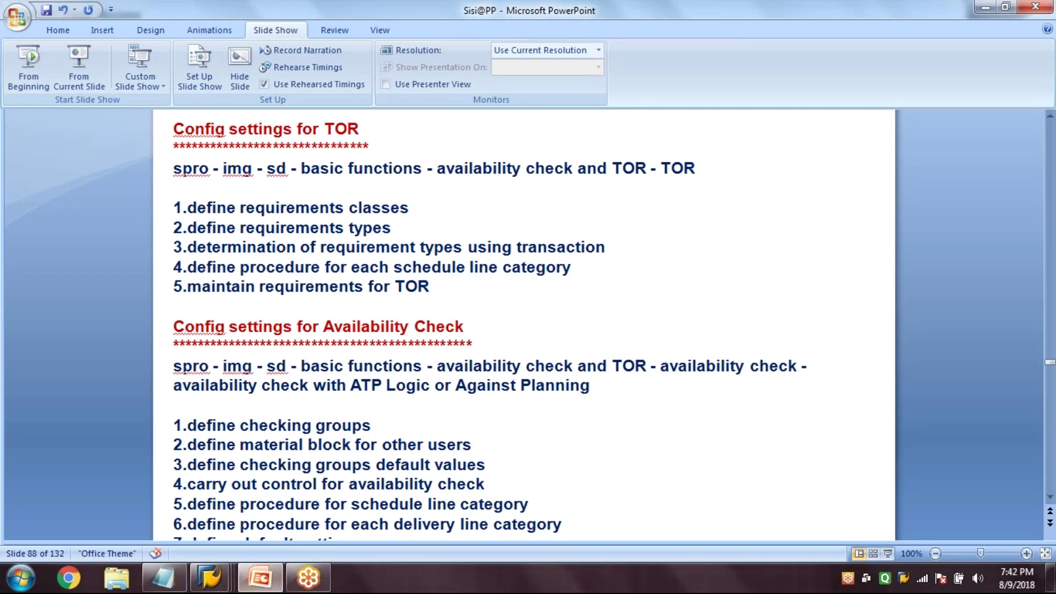
key(F5)
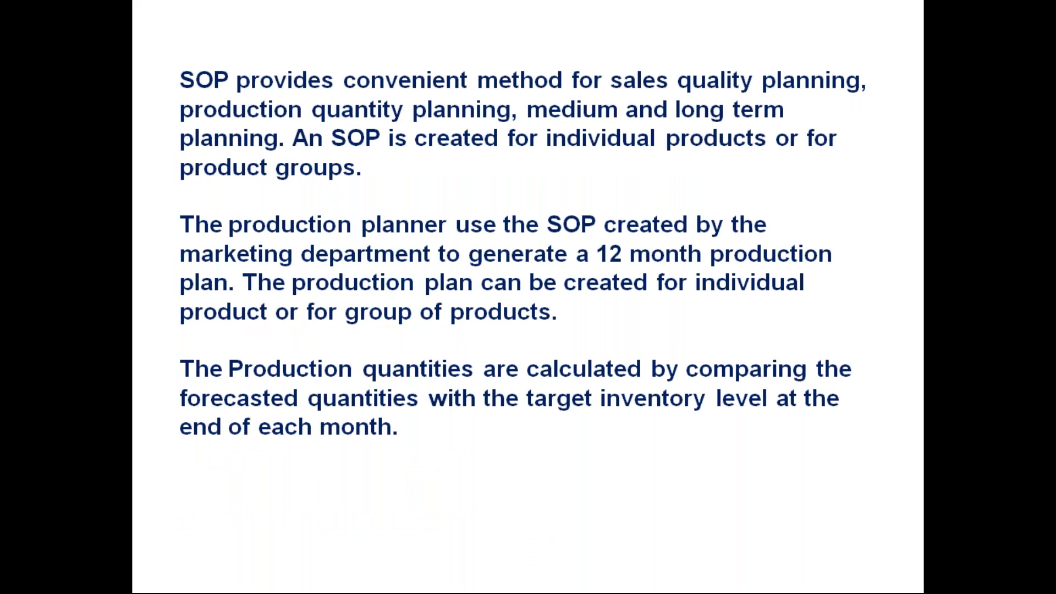
click(297, 162)
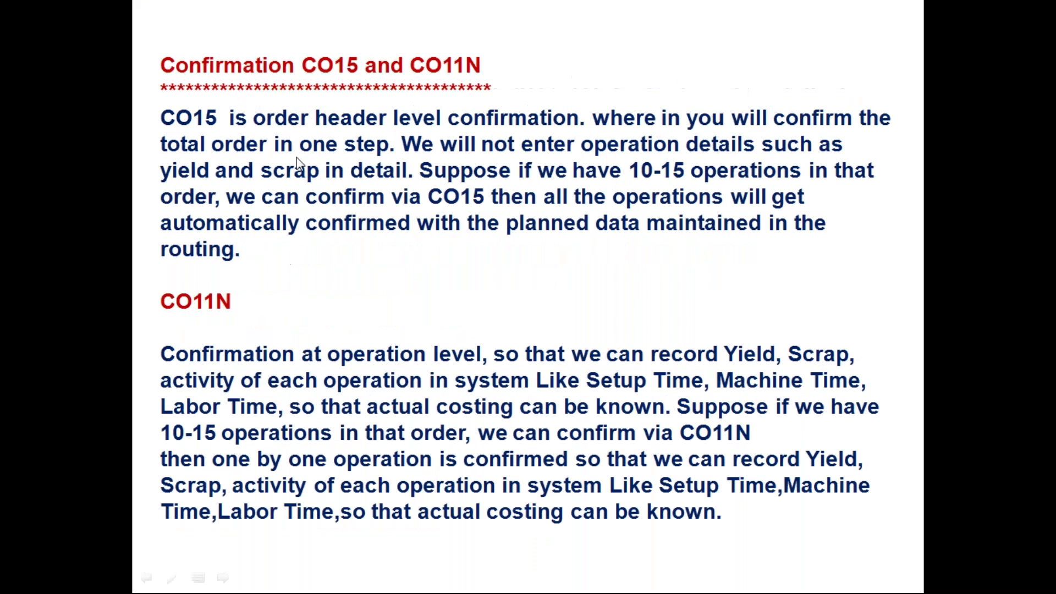
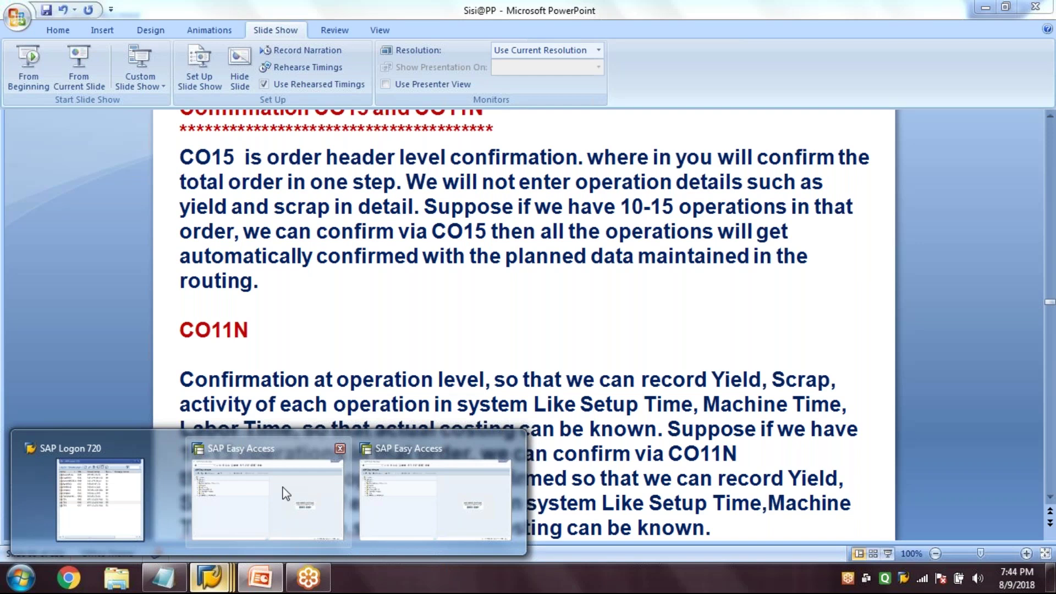
- Switch to SAP and start a production order in CO01 for material R-TM005, plant 1000, order type PP01
click(286, 493)
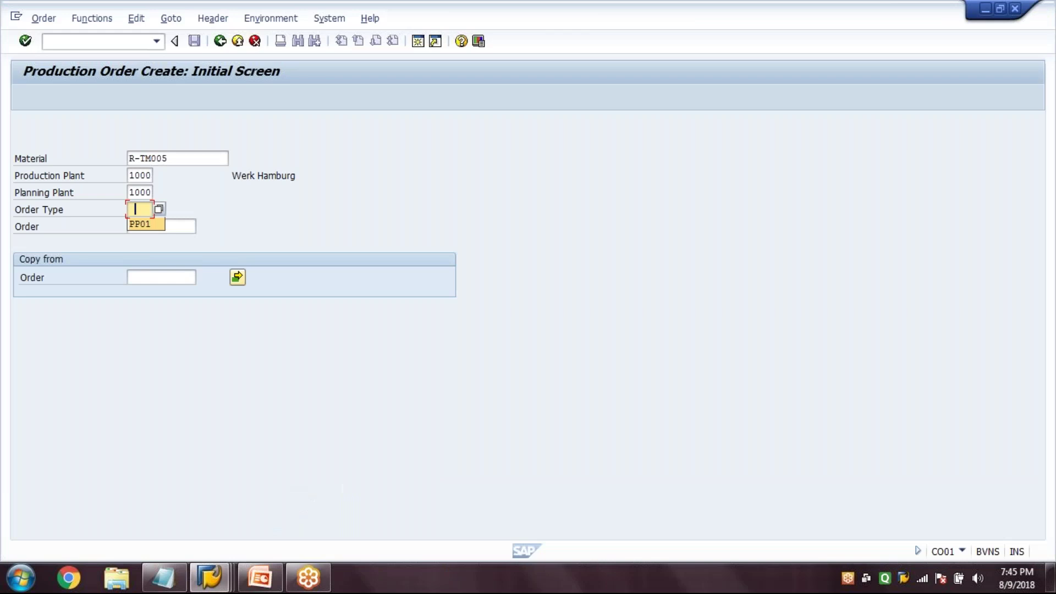
key(Down)
key(Return)
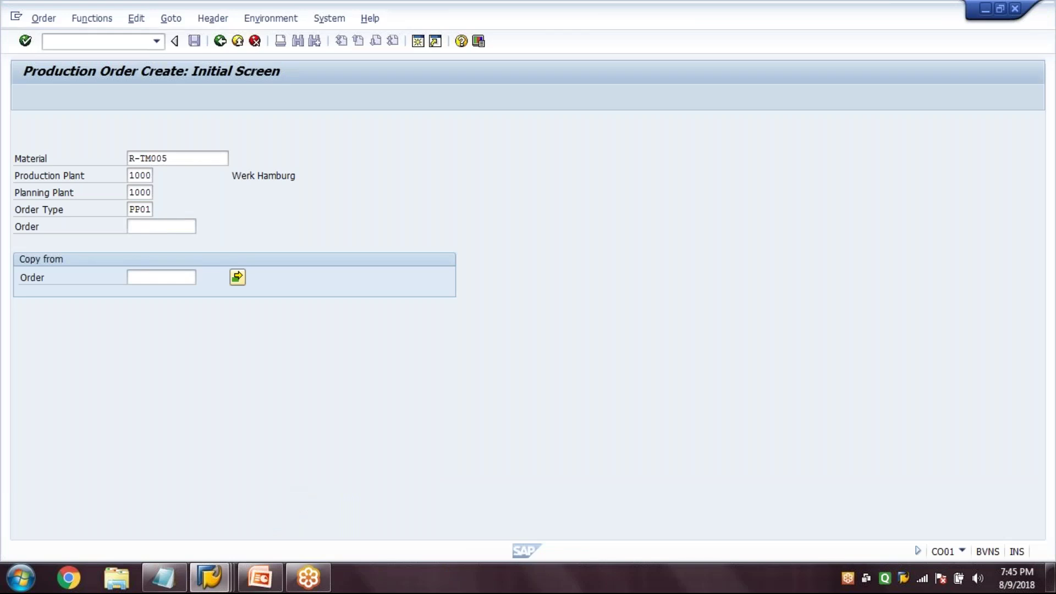
key(Return)
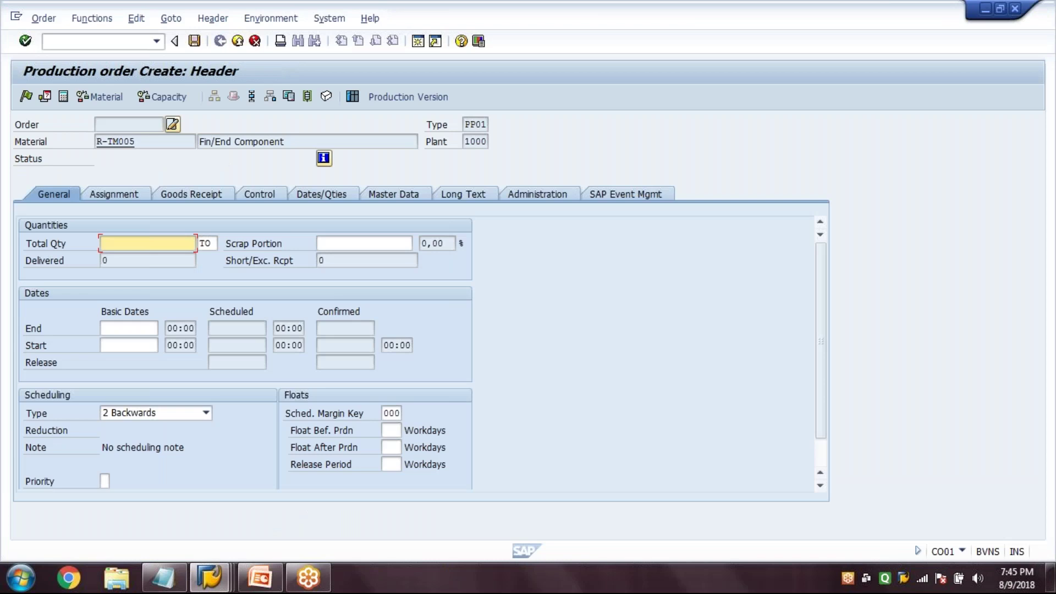
- Set the production order's total quantity to 100 TO and its basic end date to 30.09.2018, and schedule it
text(100)
key(Return)
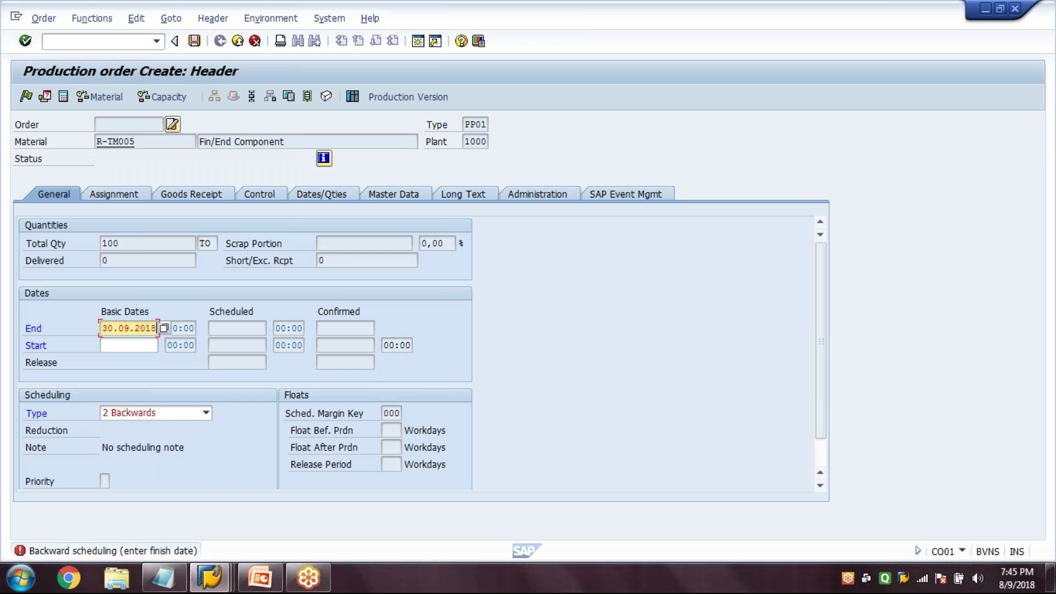
key(Return)
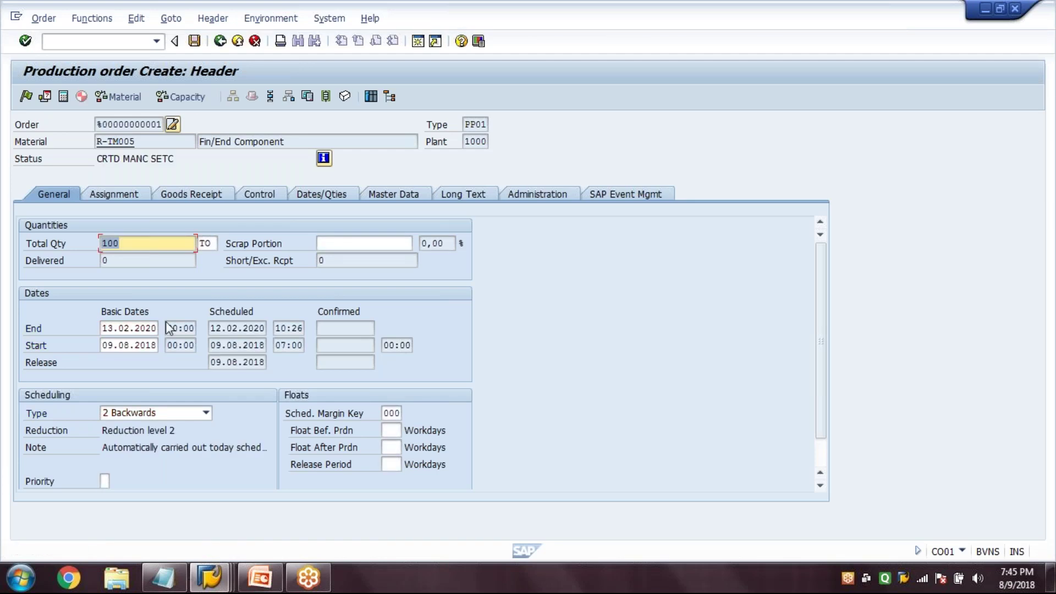
key(End)
- Run the material availability check for the production order and save the order, accepting deletion of the costing log
click(113, 99)
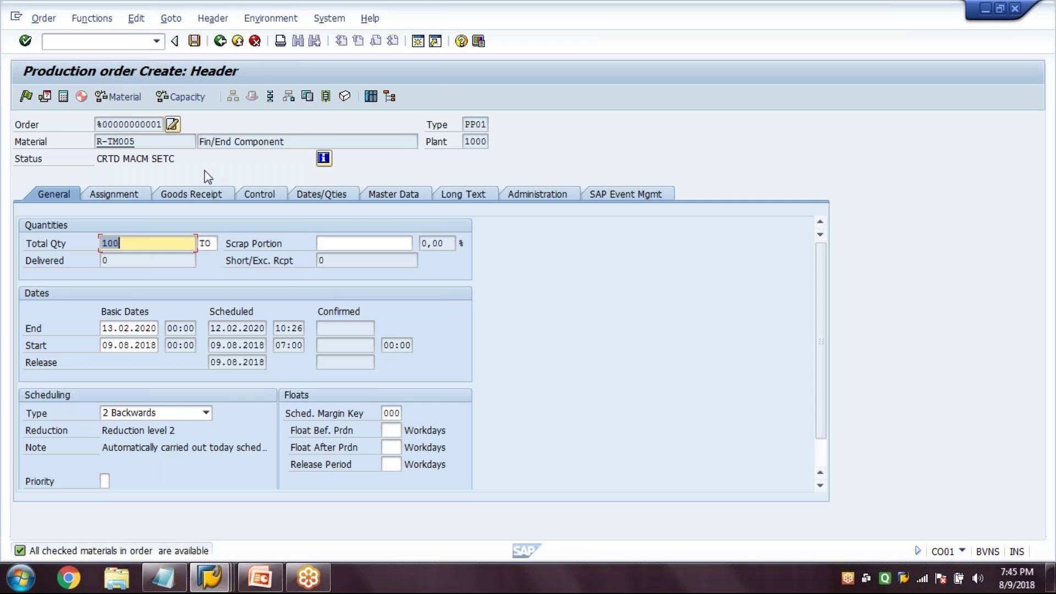
key(Return)
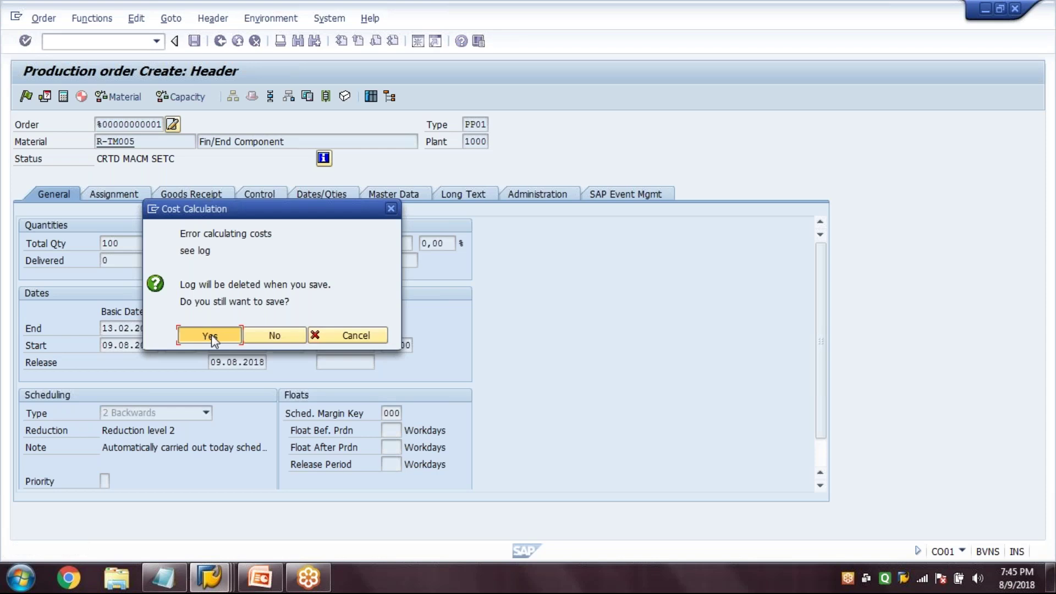
click(212, 335)
- Open the saved production order for change, release it and save it
click(44, 19)
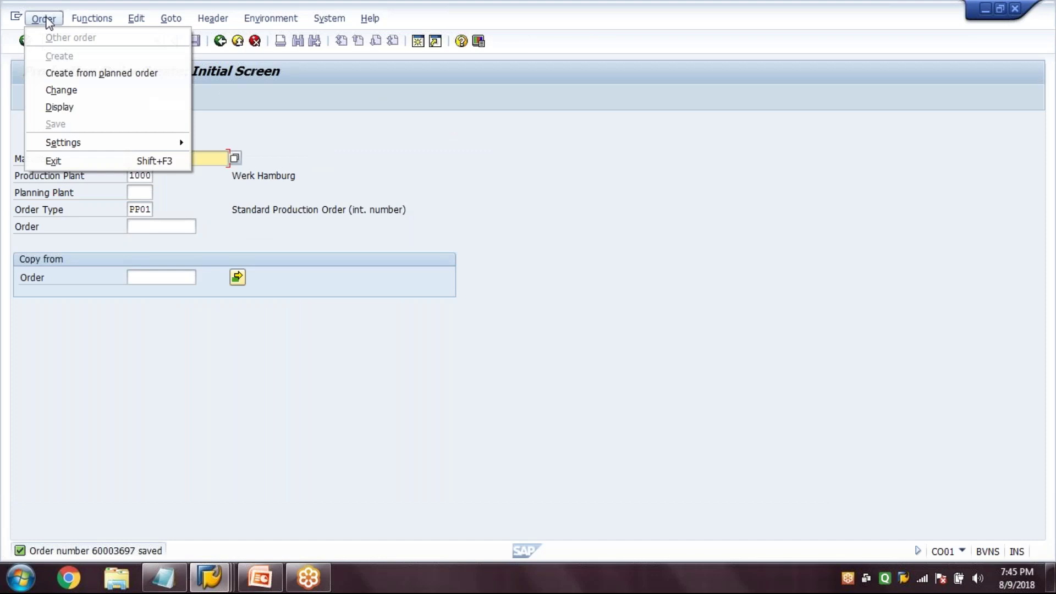
click(61, 90)
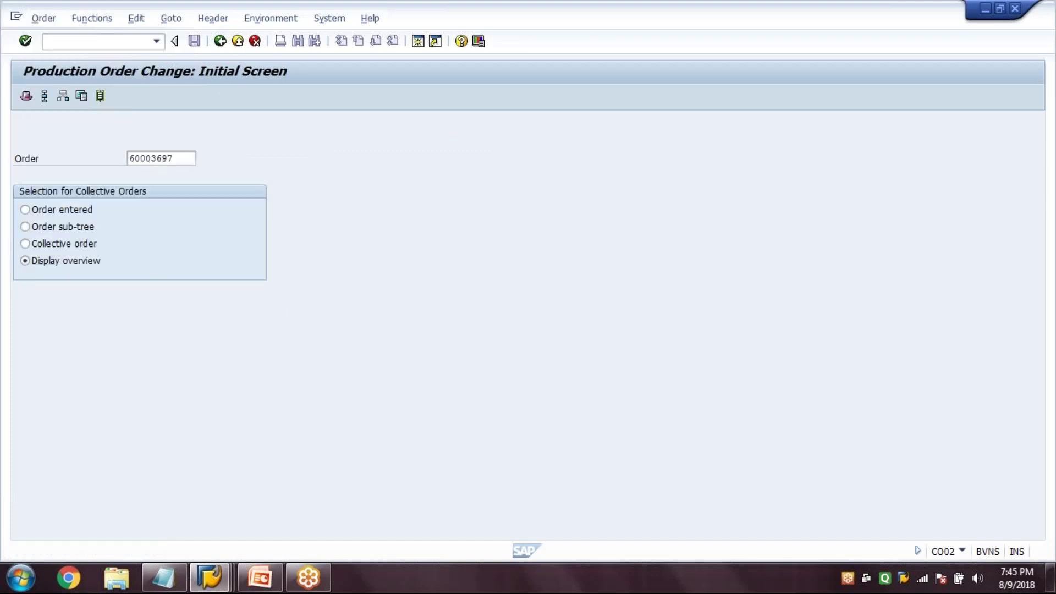
key(Return)
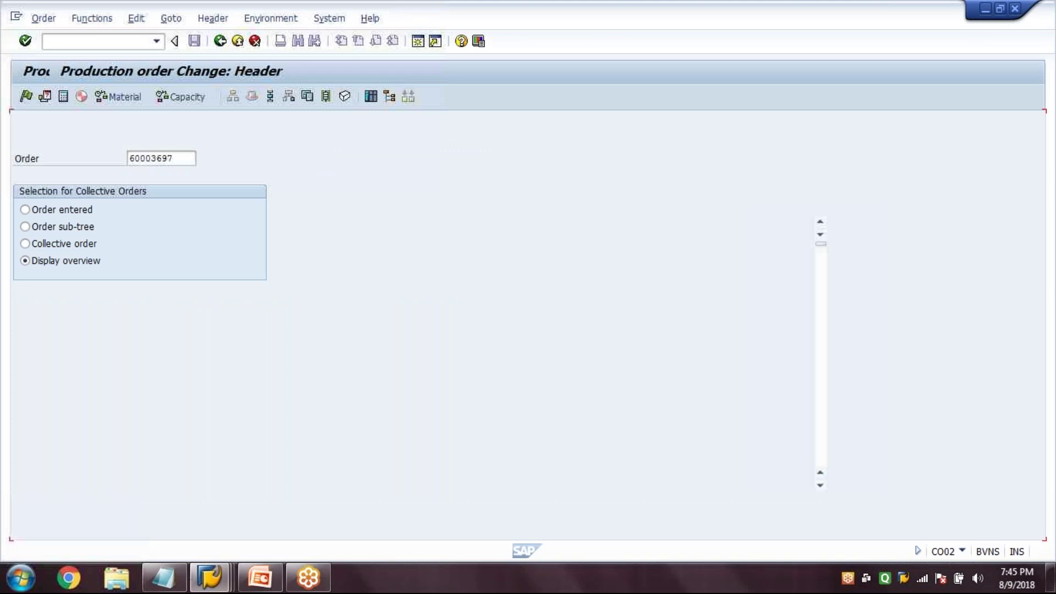
click(26, 98)
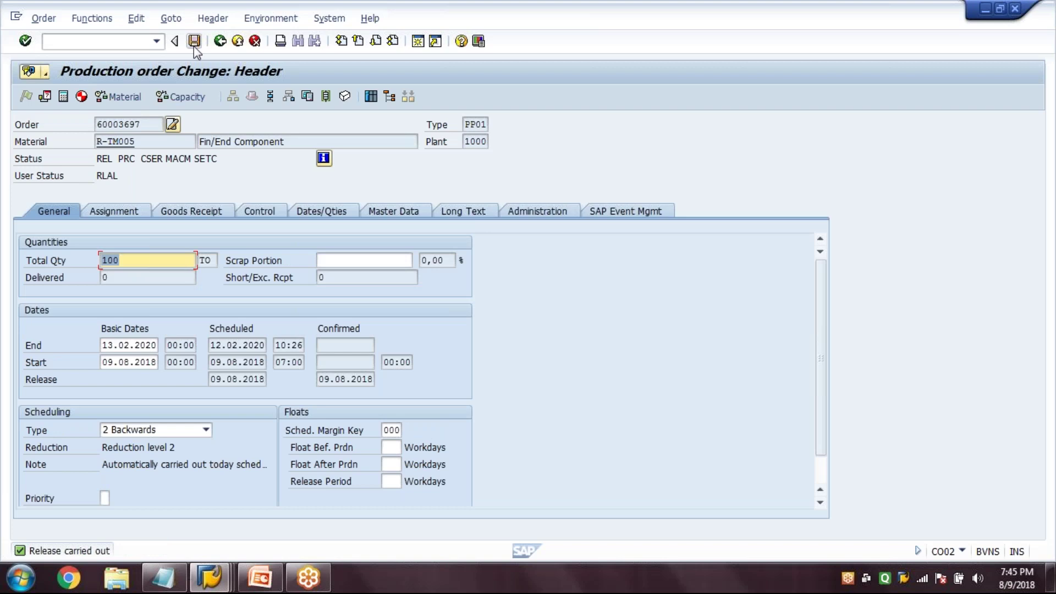
click(193, 46)
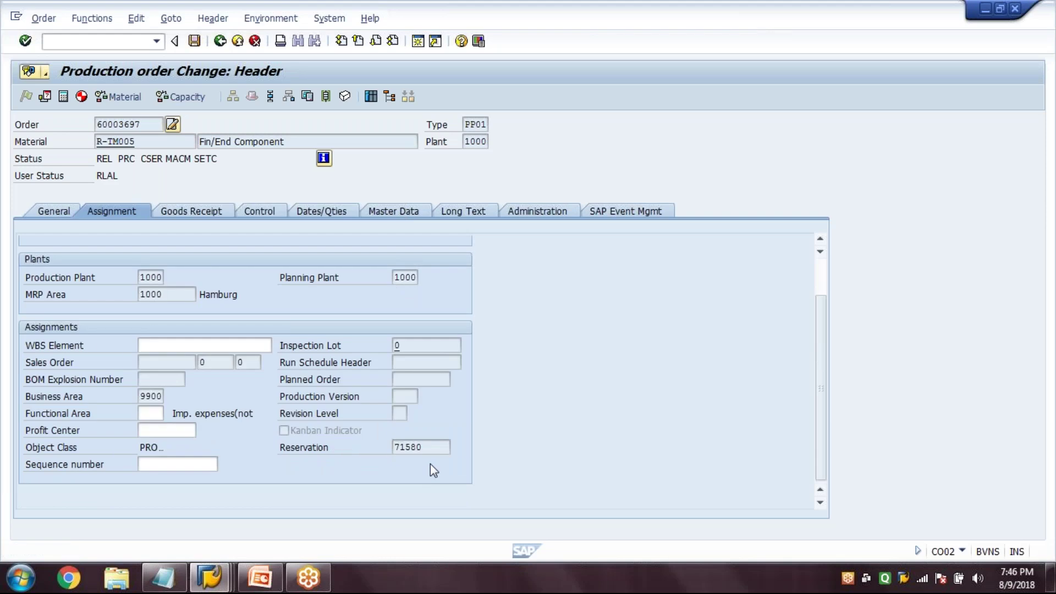
- Take the reservation number from the order's assignment data and try a goods issue against it in MB1A with movement type 261
double_click(407, 446)
key(Left)
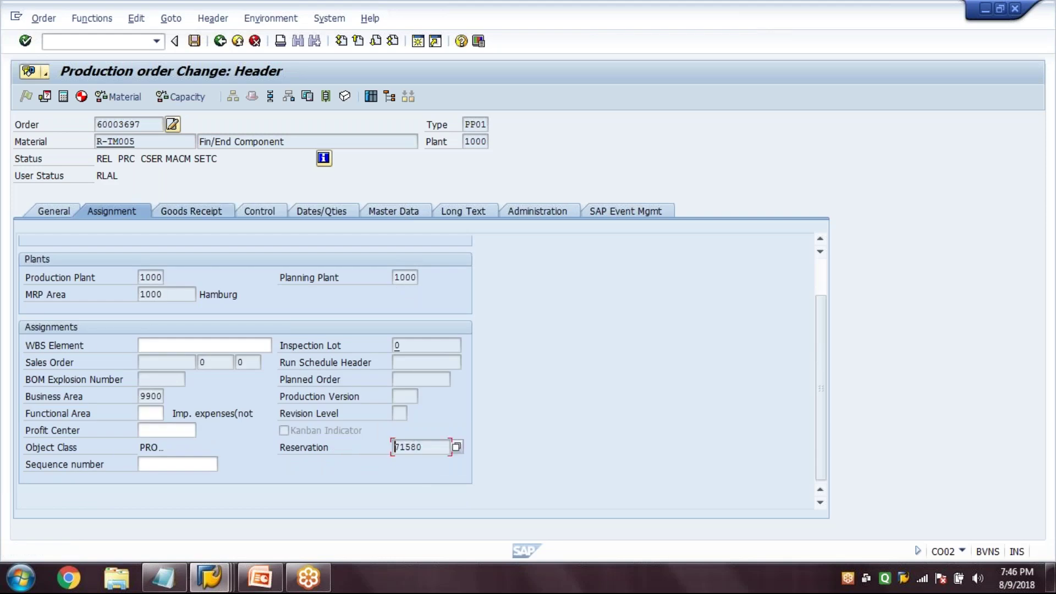
key(ctrl+slash)
text(/nmb1a)
key(Return)
text(261)
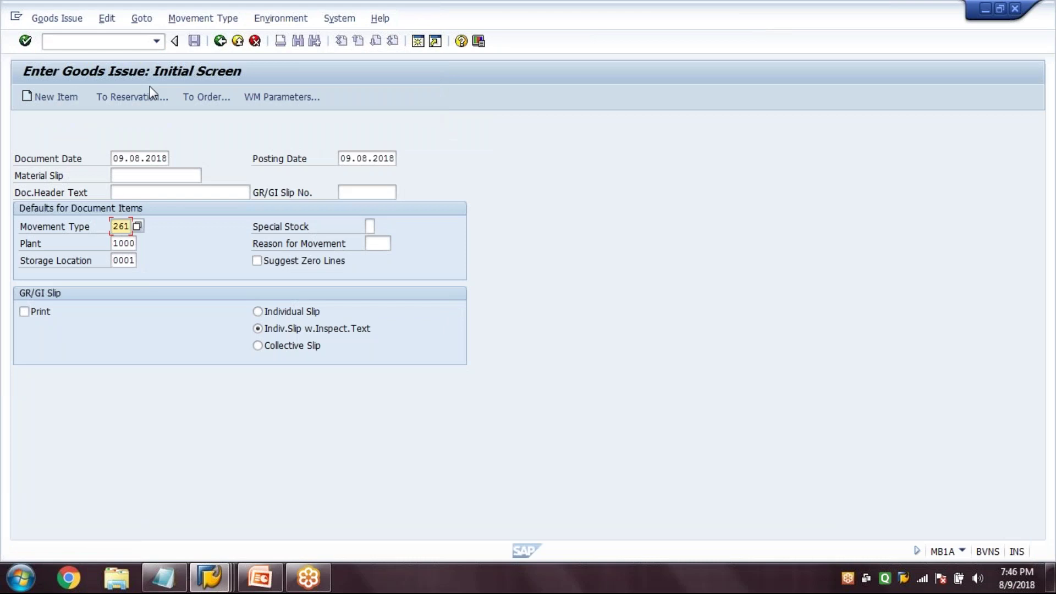
click(150, 88)
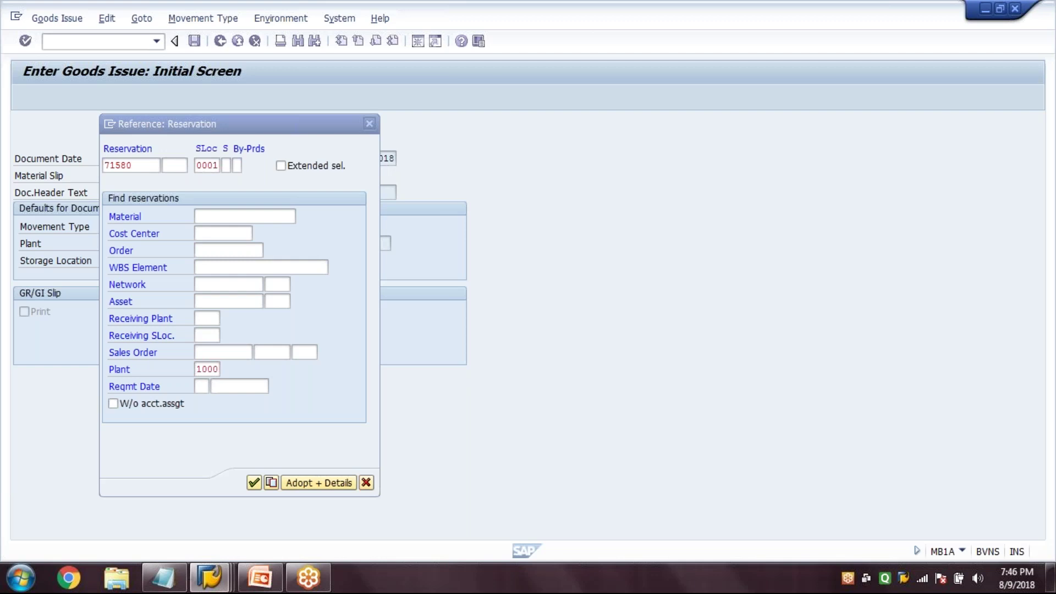
key(Escape)
- Return to the released production order in CO02 and save it
text(/N)
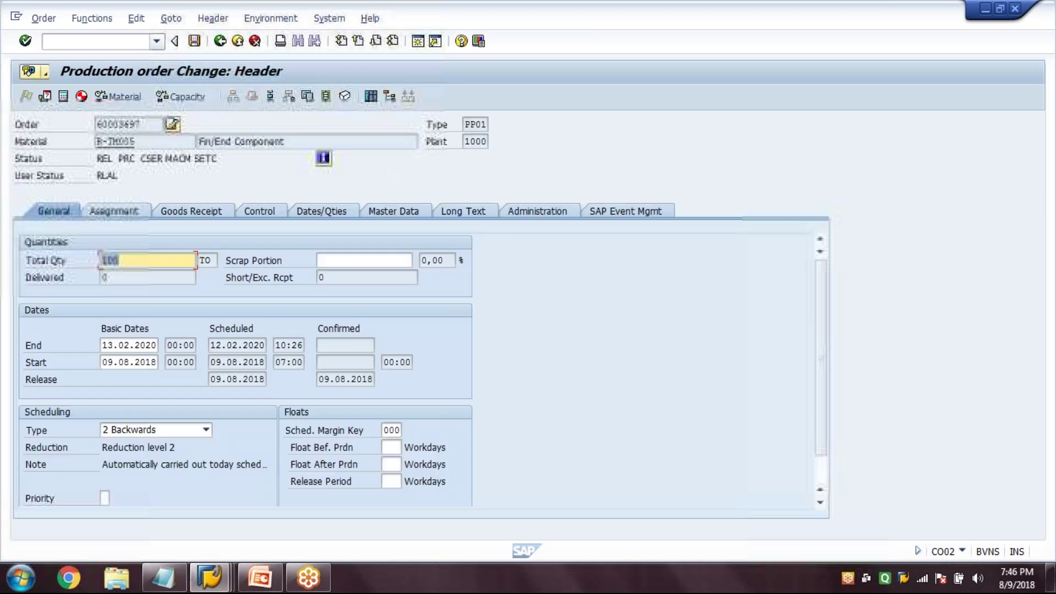
click(194, 41)
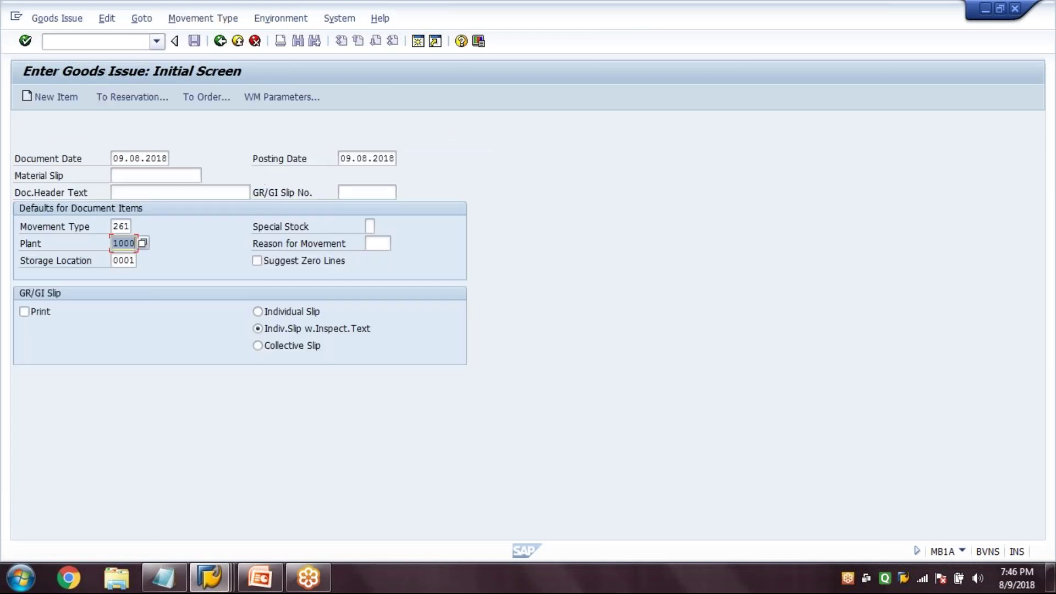
- Try a goods issue in MB1A with movement type 261 against the production order's reservation
click(131, 97)
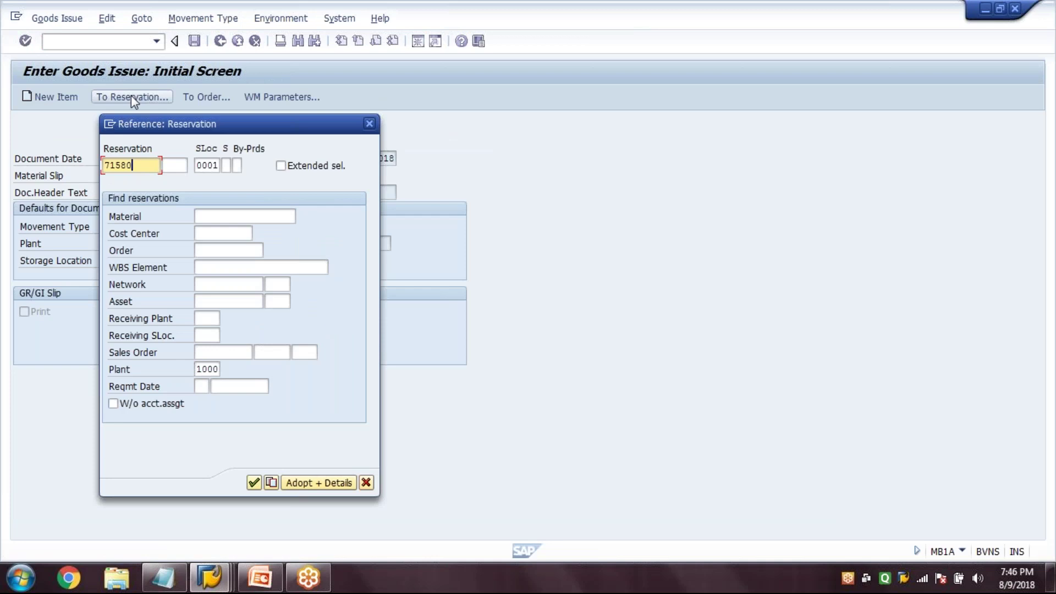
key(Return)
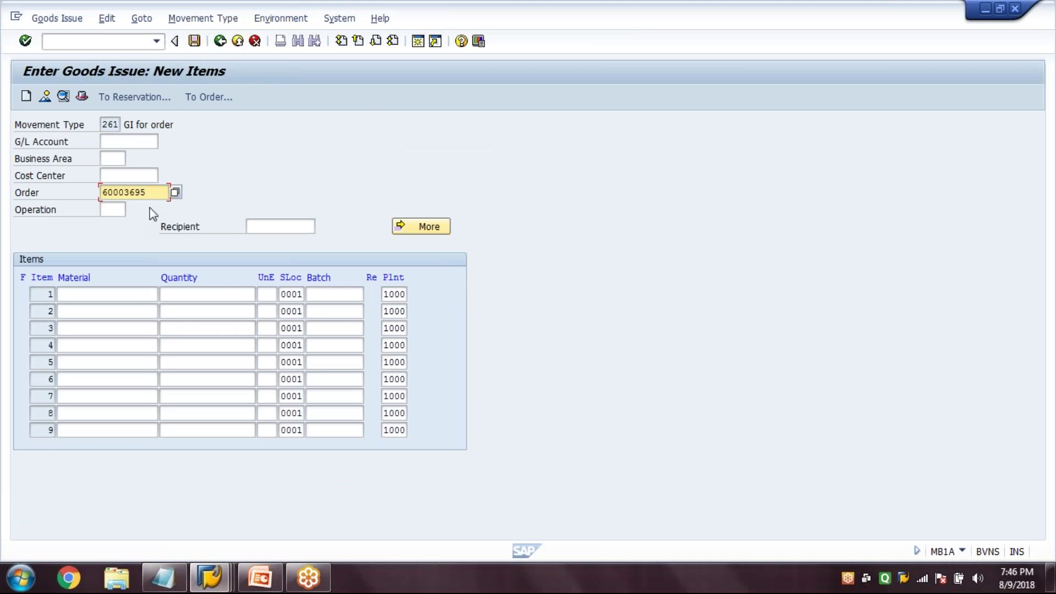
key(BackSpace)
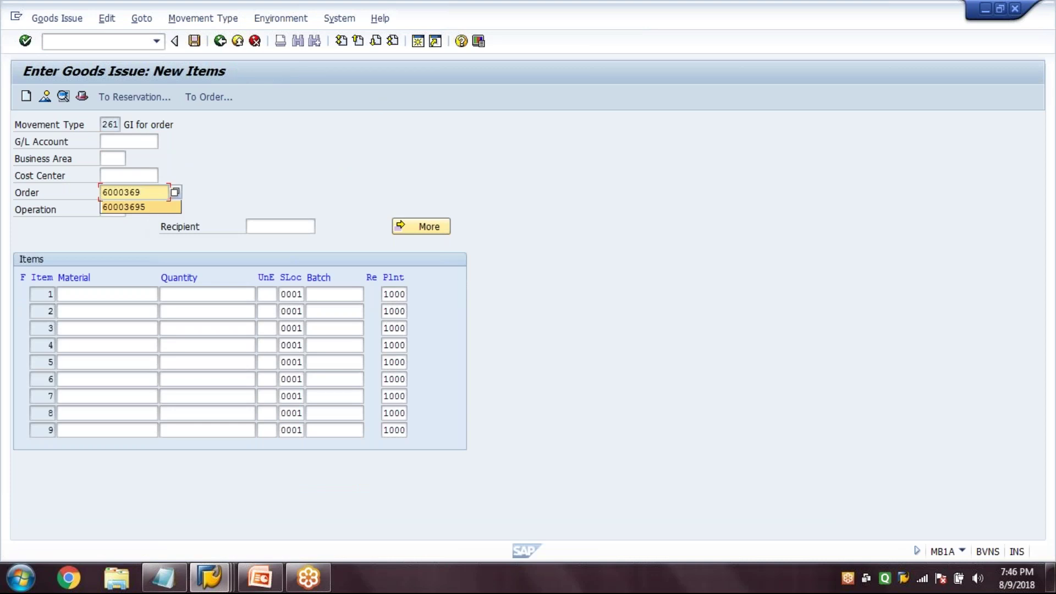
click(83, 41)
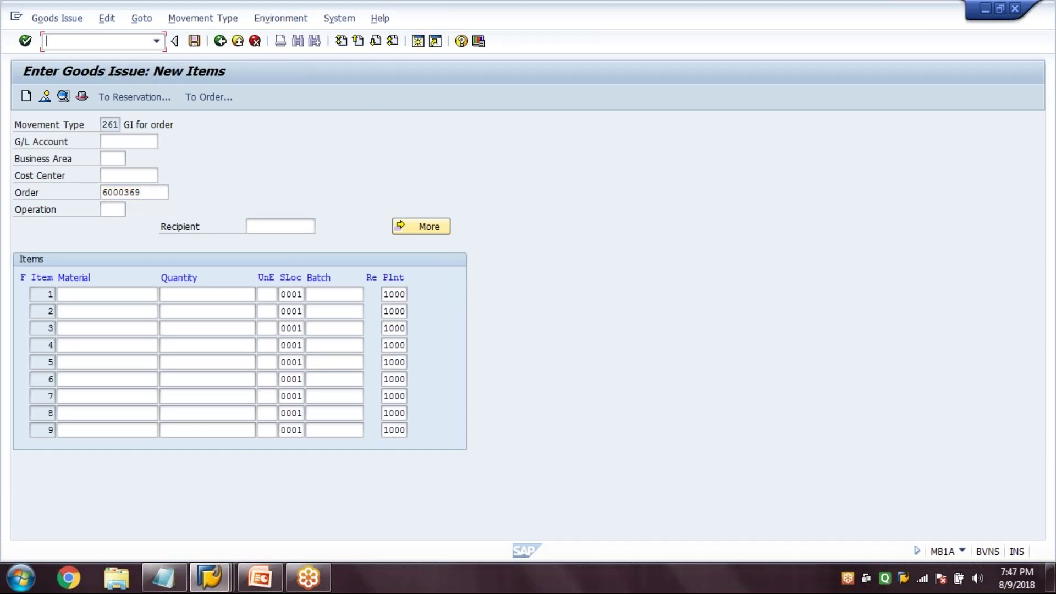
text(/nco02)
key(Return)
click(83, 41)
text(/NMB1A)
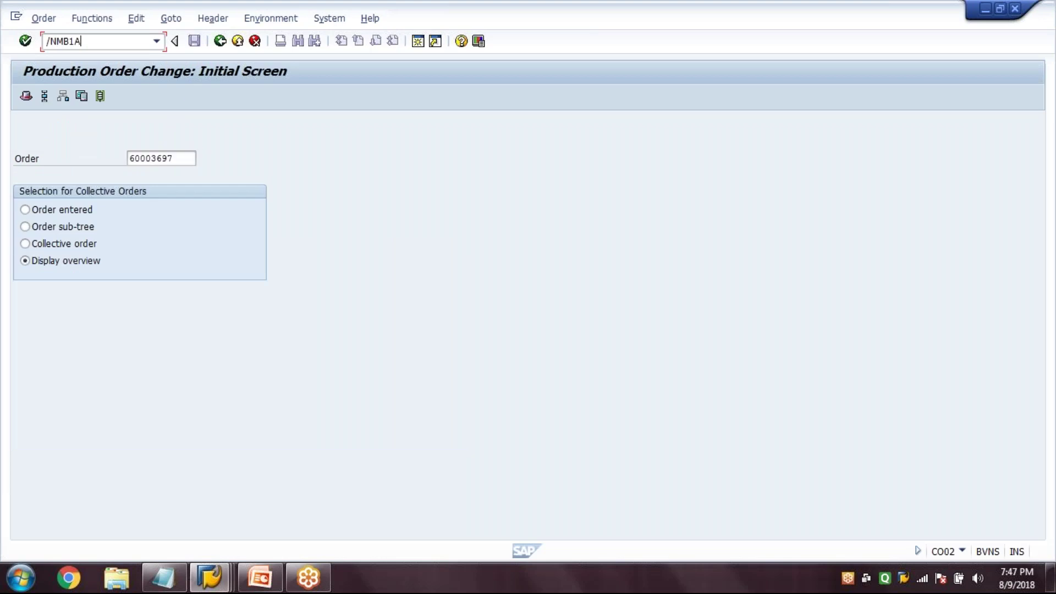
key(Return)
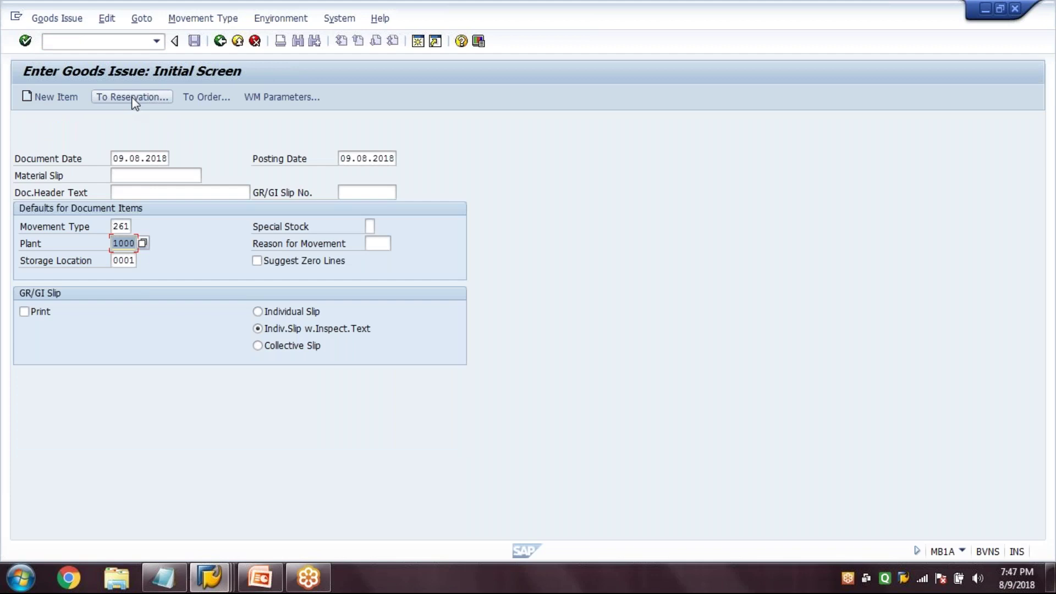
- Leave the goods issue and open the CO15 header-level confirmation for the released R-TM005 production order
click(120, 37)
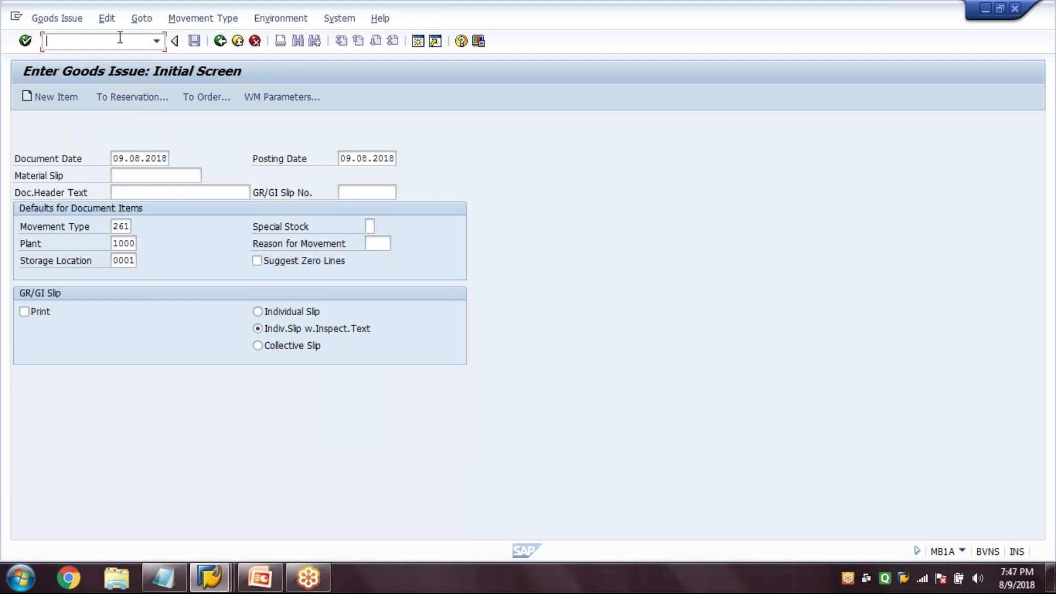
click(237, 41)
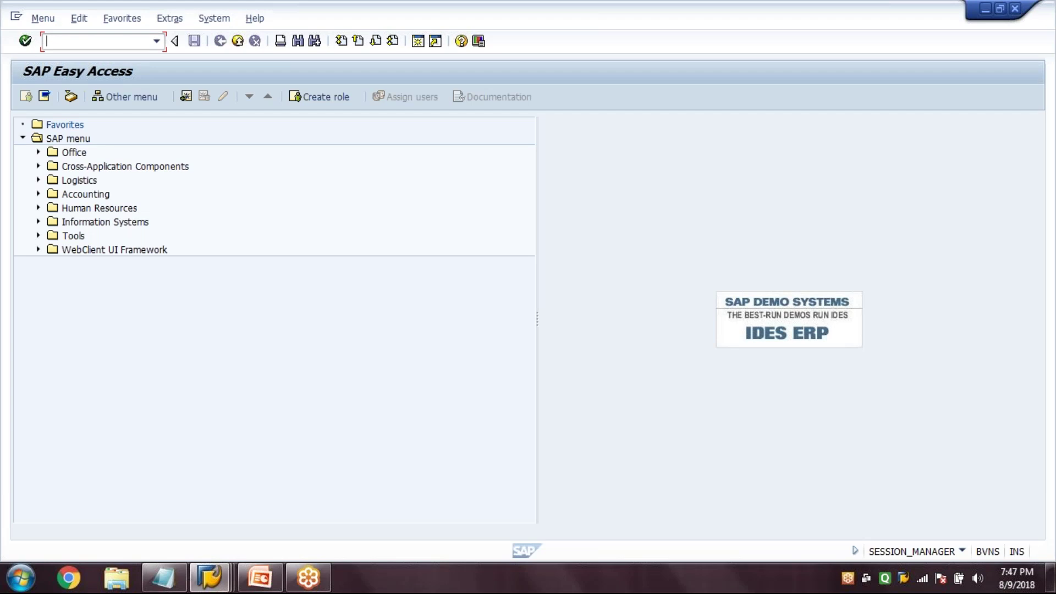
text(co15)
key(Return)
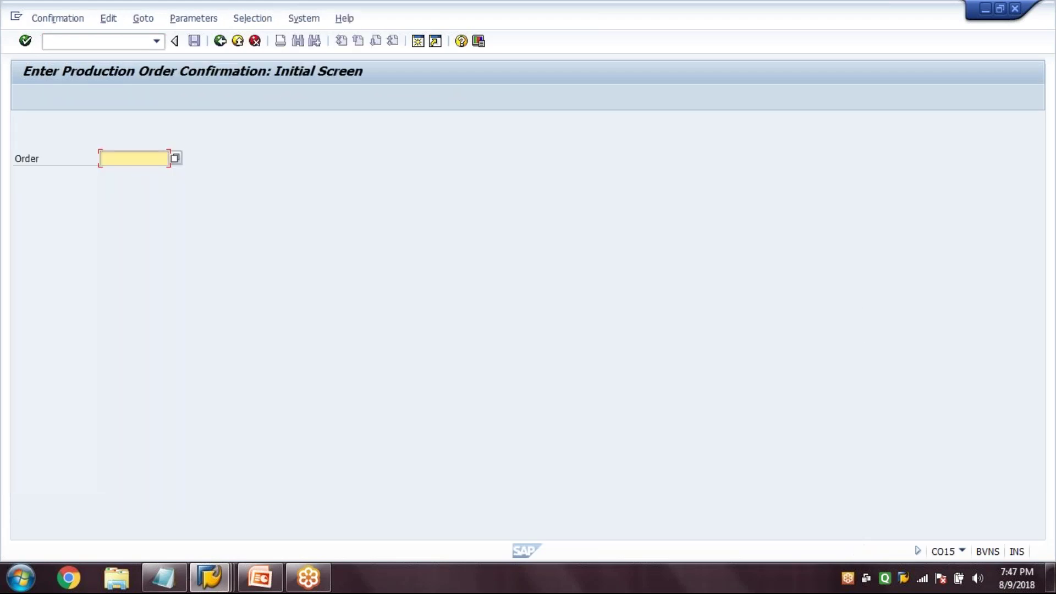
text(6)
key(Return)
key(Return)
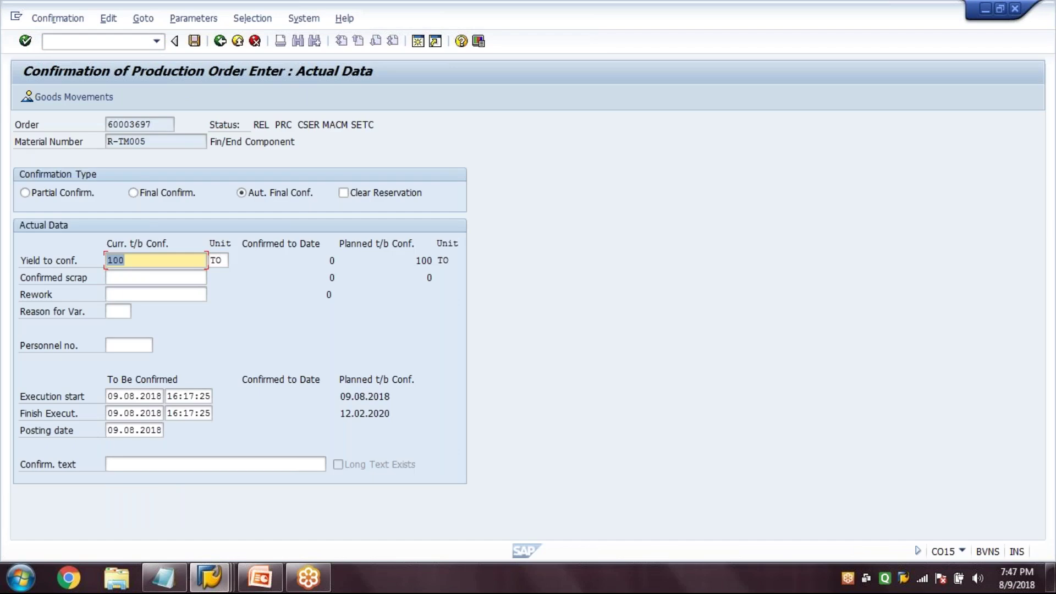
- Save the confirmation as a final confirmation of 100 TO with the reservation cleared, and leave CO15
click(133, 192)
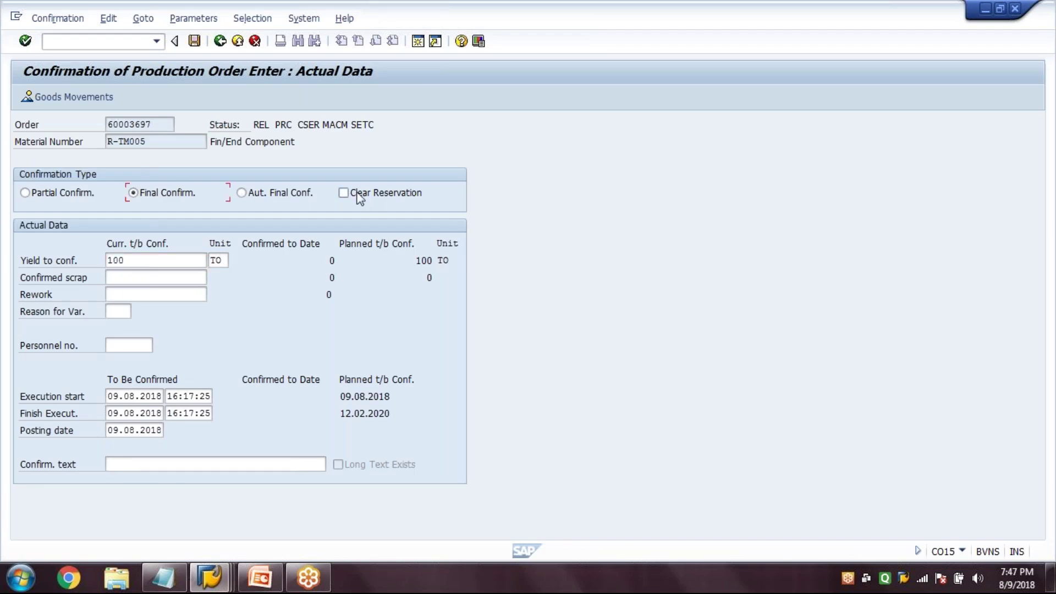
click(358, 198)
click(194, 41)
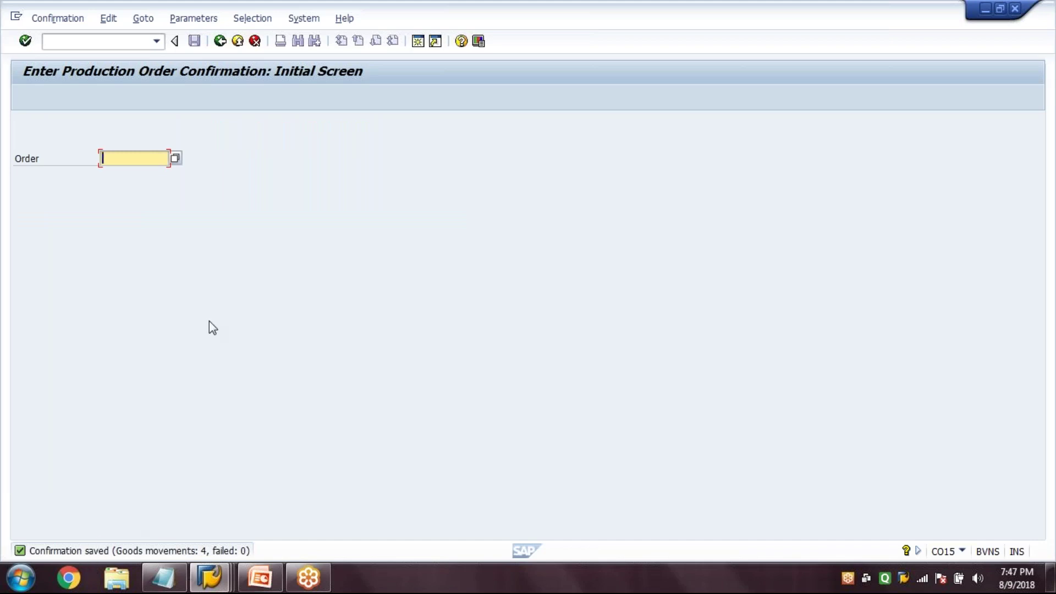
click(220, 41)
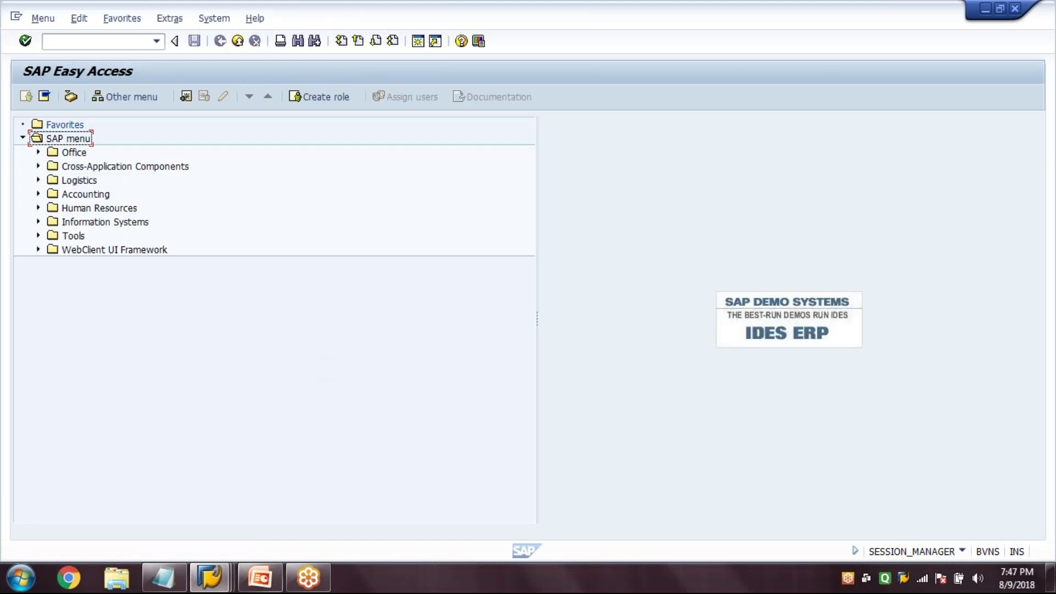
- Check the CO15 and CO11N notes in the PowerPoint presentation and return to SAP
click(262, 581)
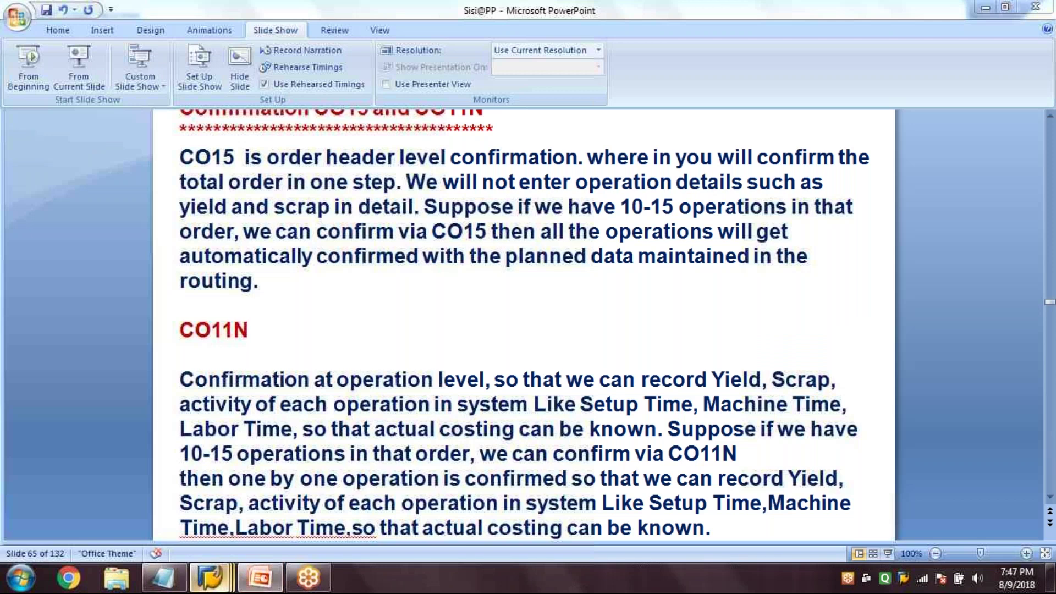
key(alt+Tab)
text(MM)
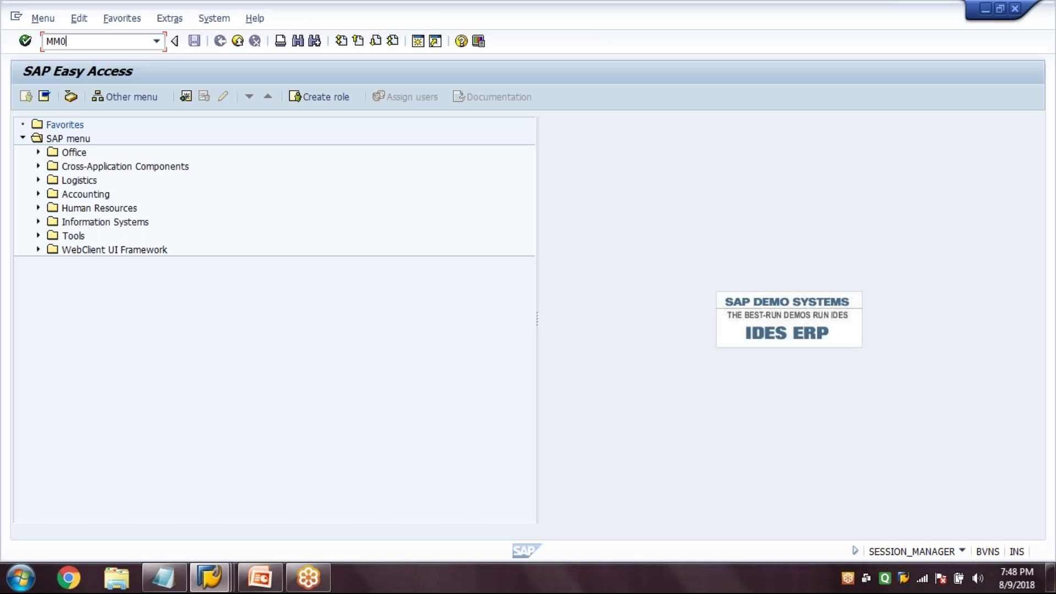
key(BackSpace)
key(BackSpace)
- Create a CO01 production order for 100 TO of R-TM005 in plant 1000, ending 30.09.2018, and save it despite the costing log deletion
text(CO01)
key(Return)
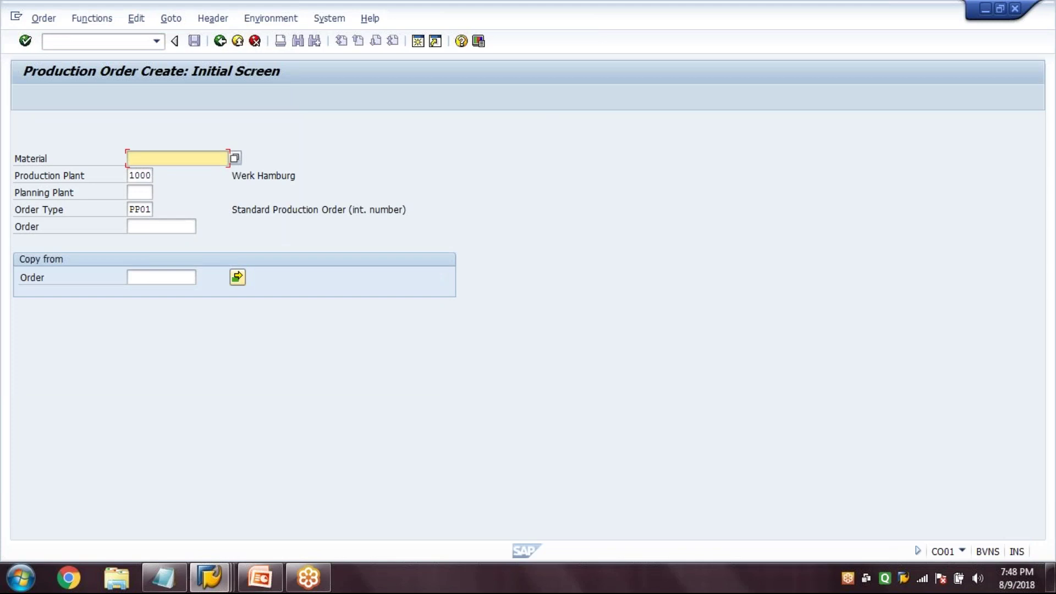
text(R-TM005)
key(Tab)
key(Tab)
text(1000)
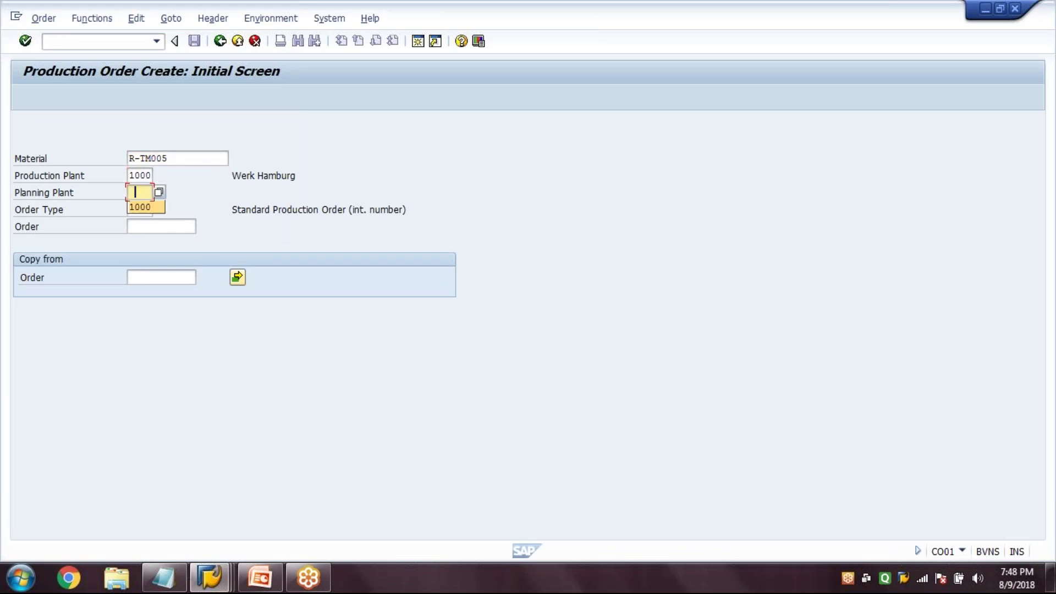
key(Return)
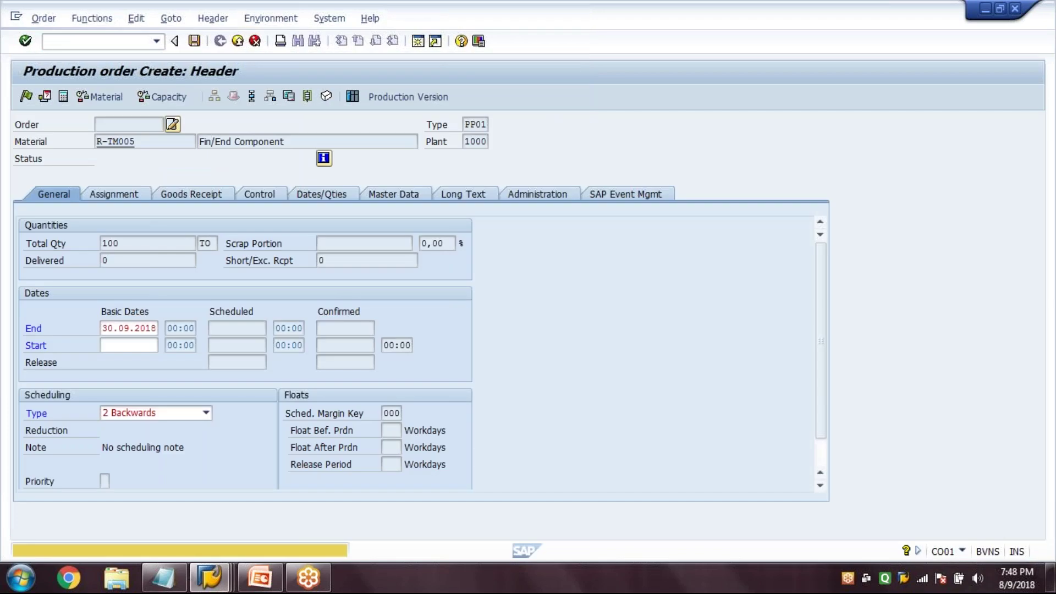
key(ctrl+s)
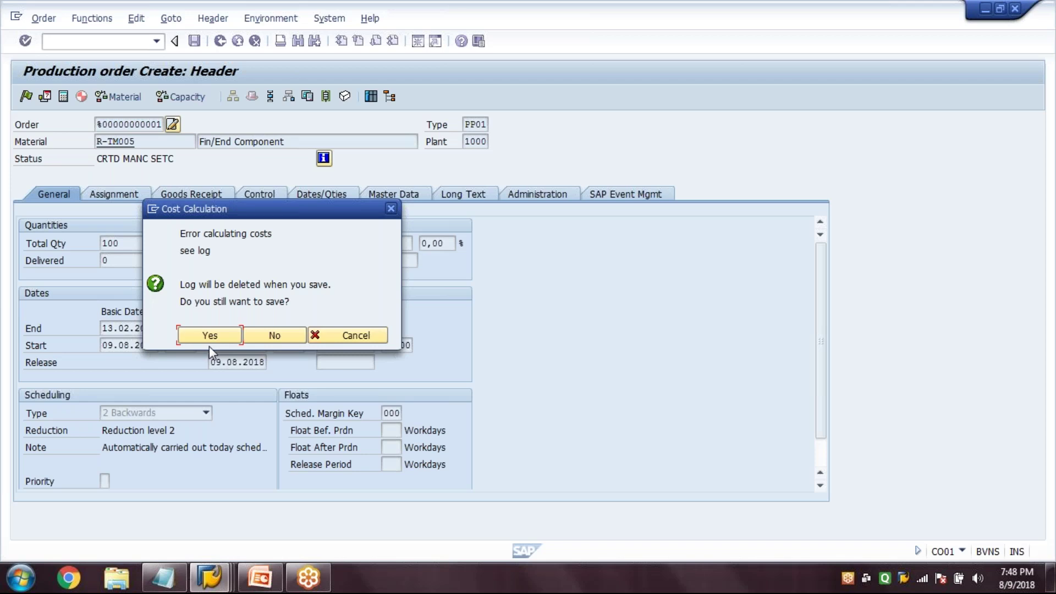
click(209, 343)
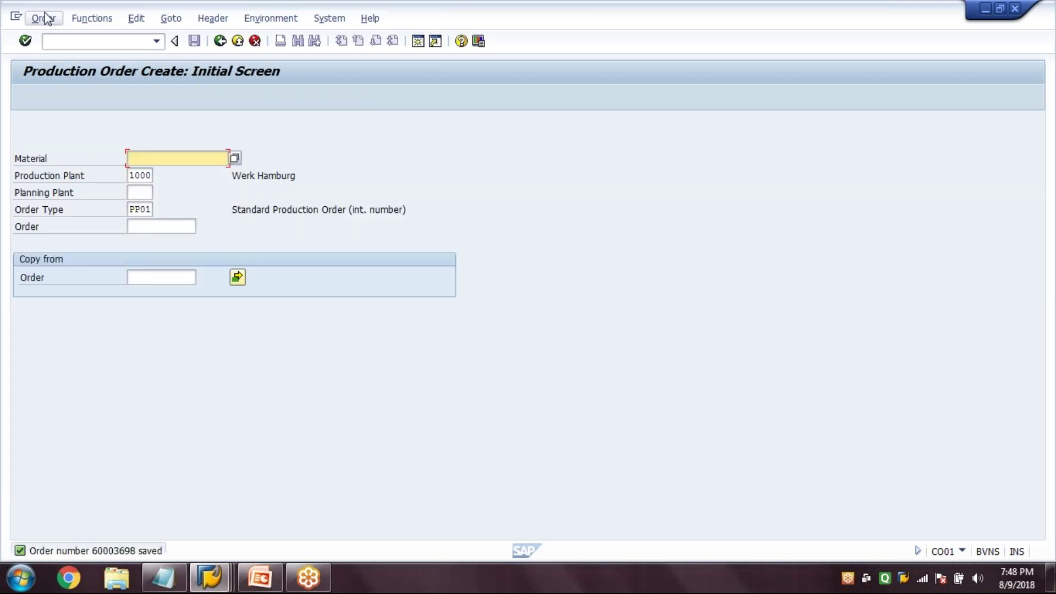
- Open the new production order for change, release it, save it and return to SAP Easy Access
click(48, 20)
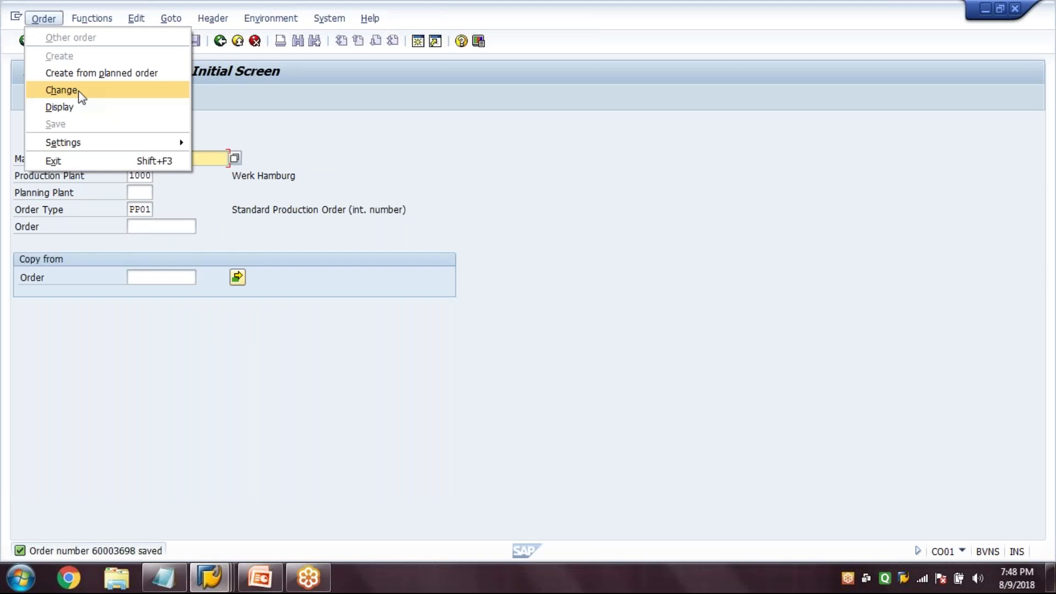
click(62, 91)
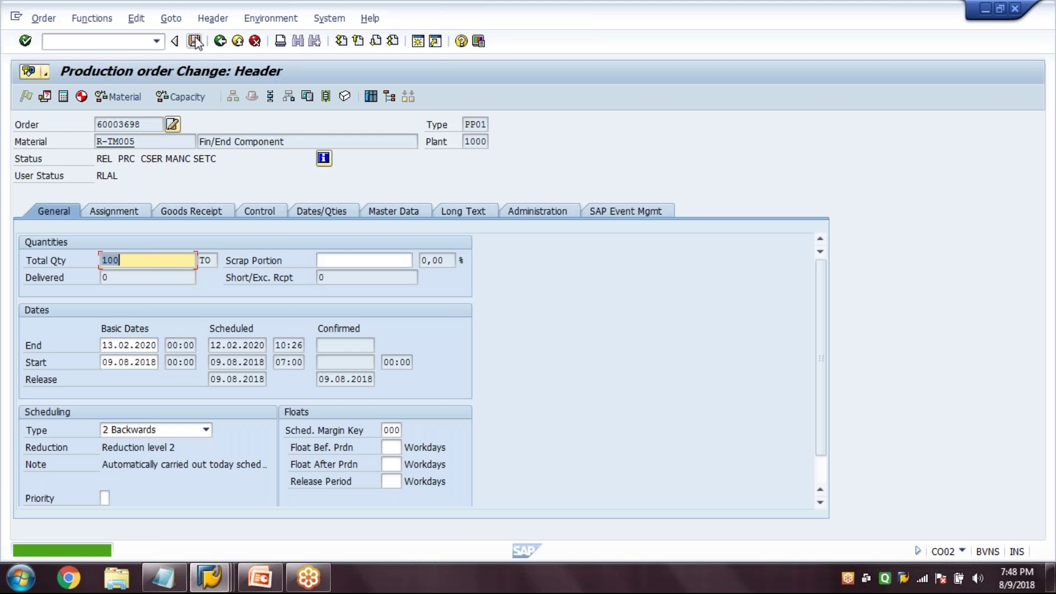
click(195, 41)
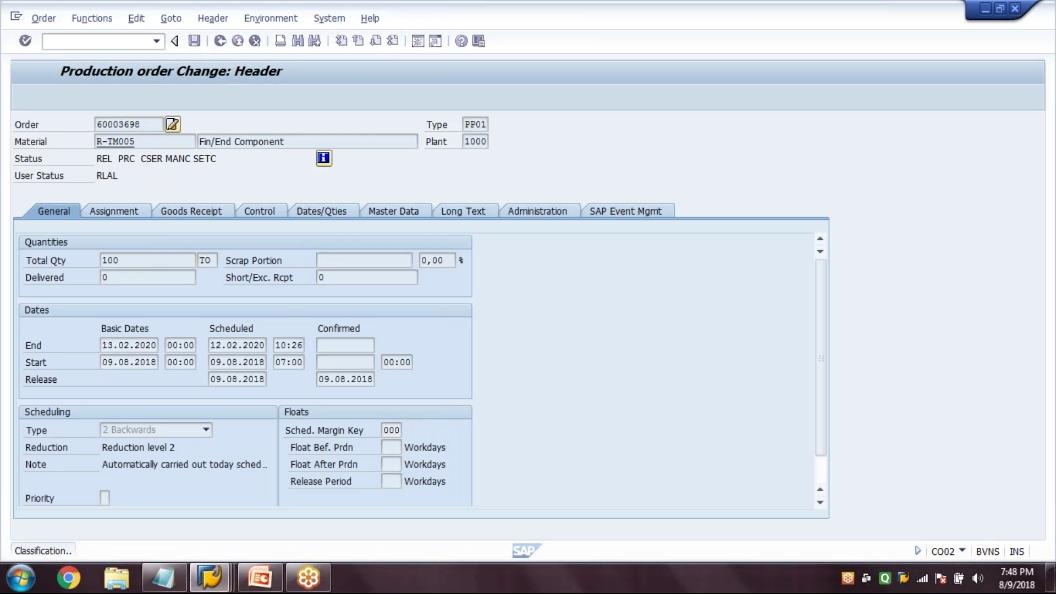
click(220, 46)
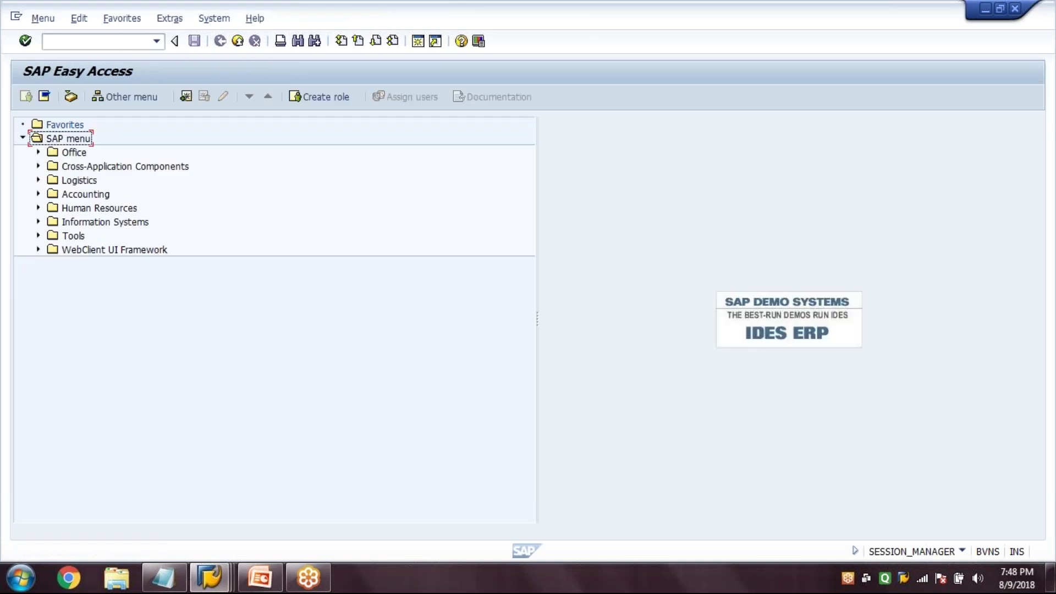
- Open a CO11N time ticket for the newly released production order and load operation 0010, the lathe machine operation
text(CO11N)
key(Return)
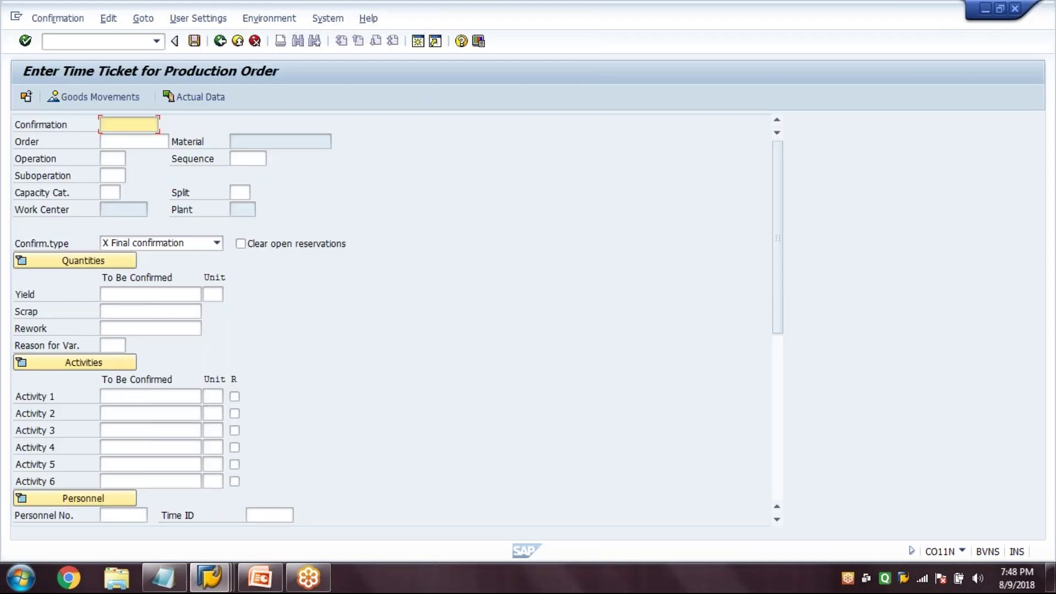
key(Tab)
text(60003698)
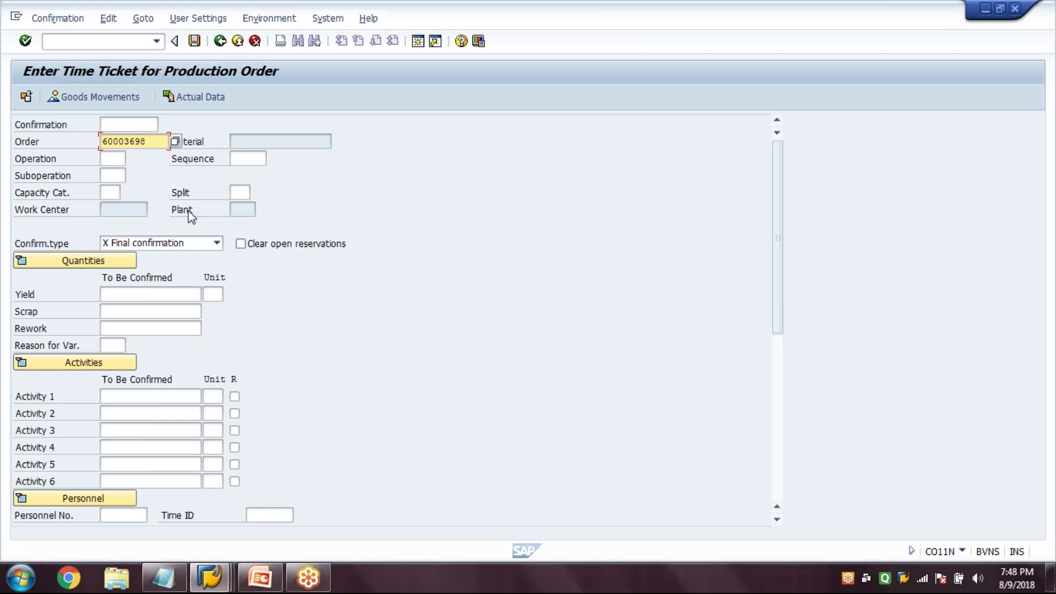
click(122, 159)
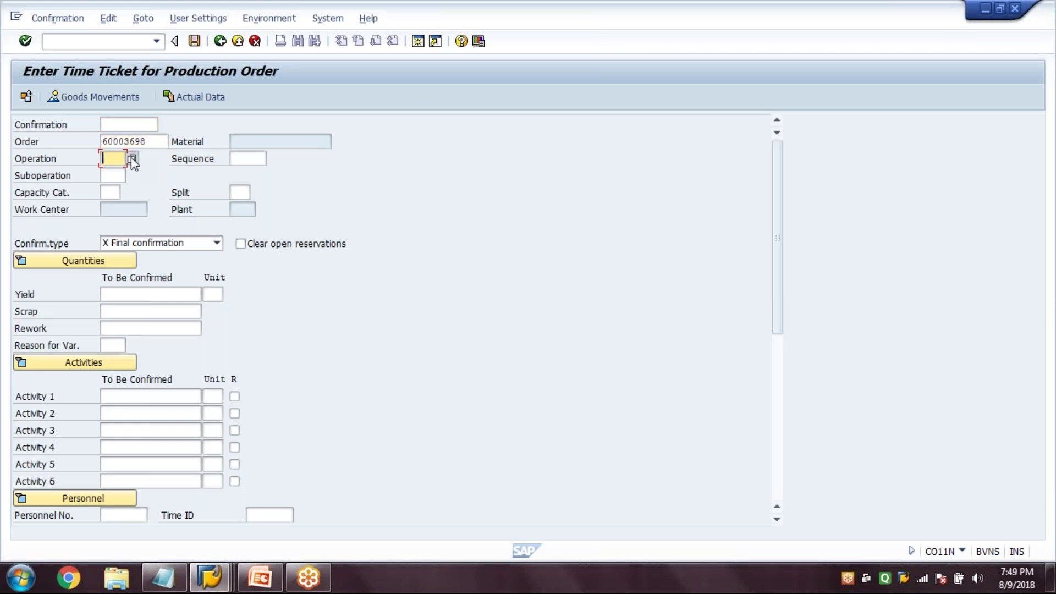
click(132, 158)
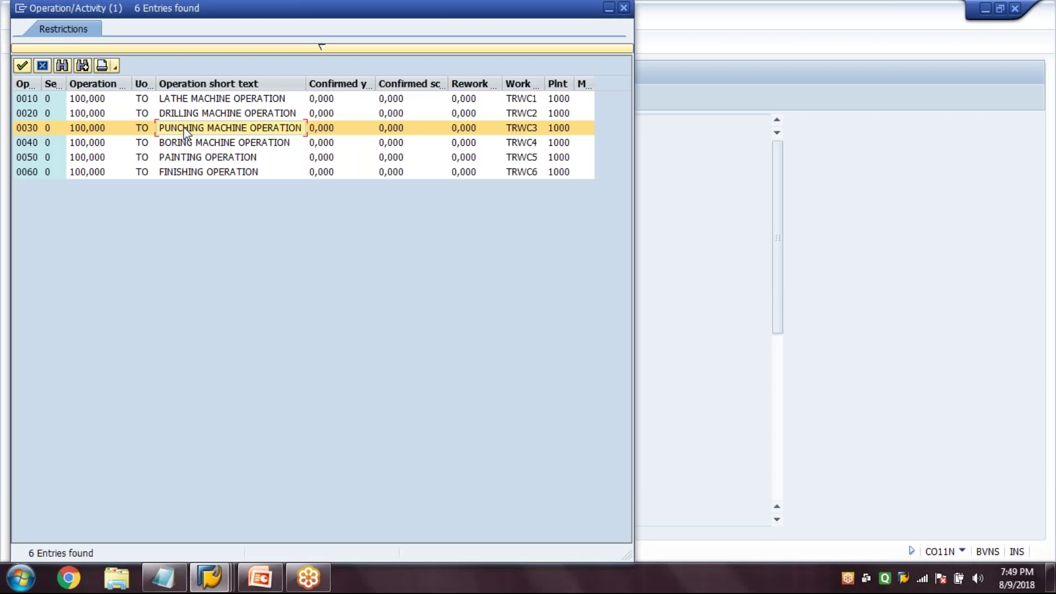
double_click(186, 132)
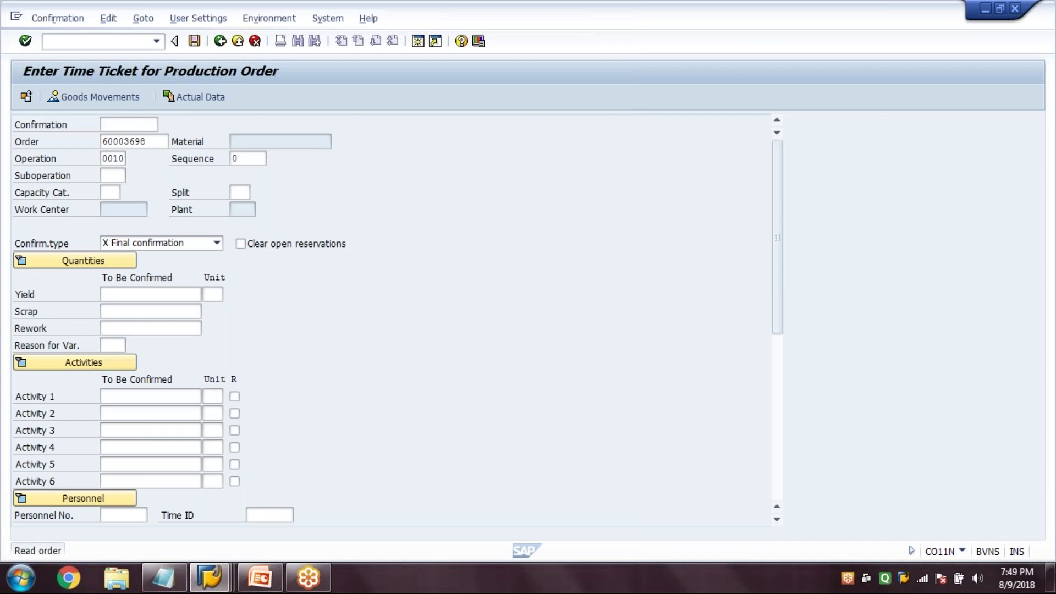
key(Return)
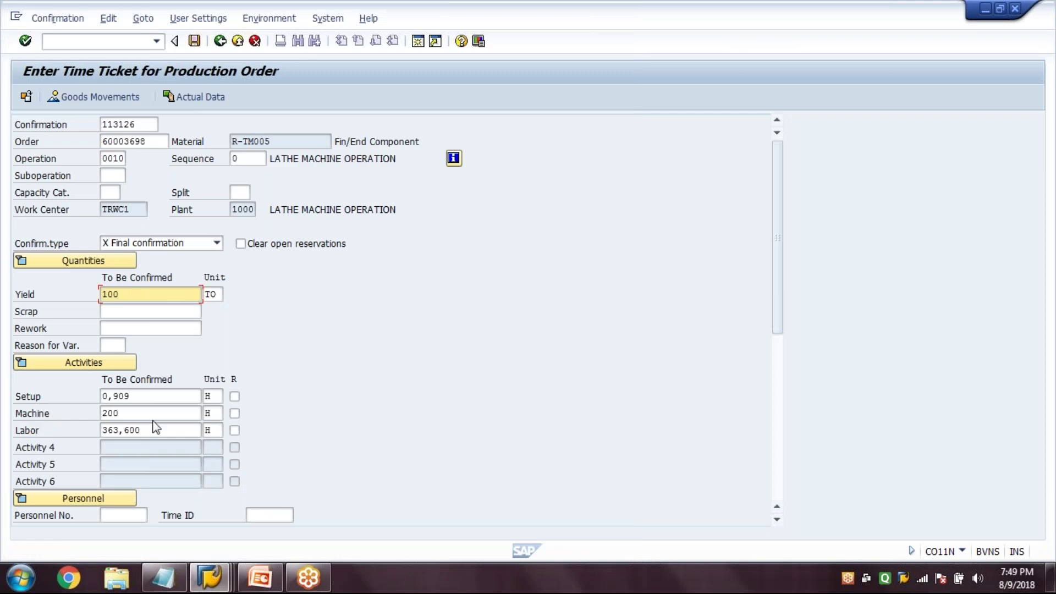
- Review the Setup, Machine and Labor activity times, the execution dates and the confirmation number on the time ticket
click(154, 401)
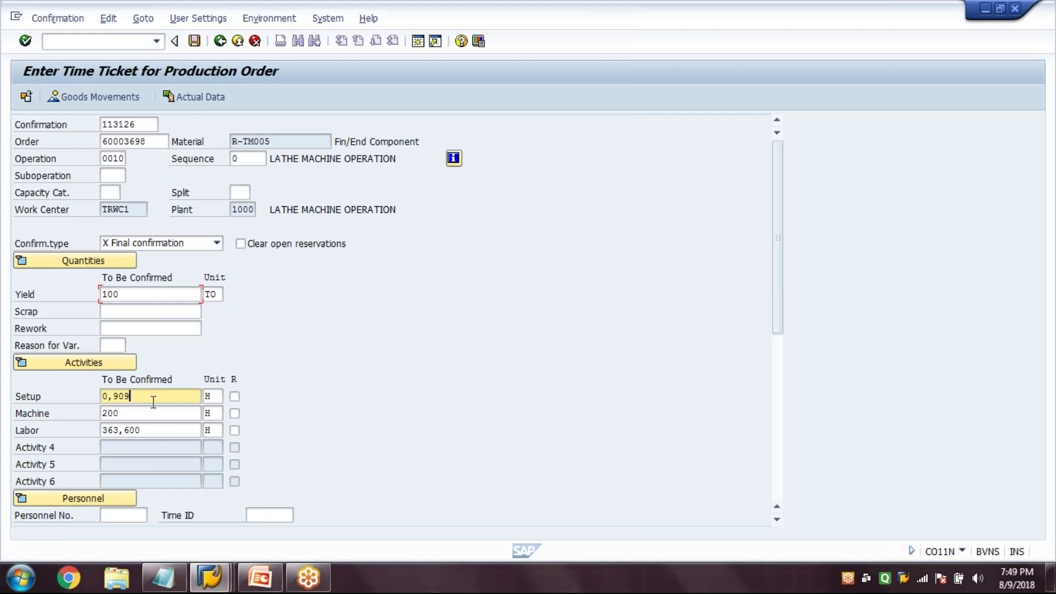
click(160, 414)
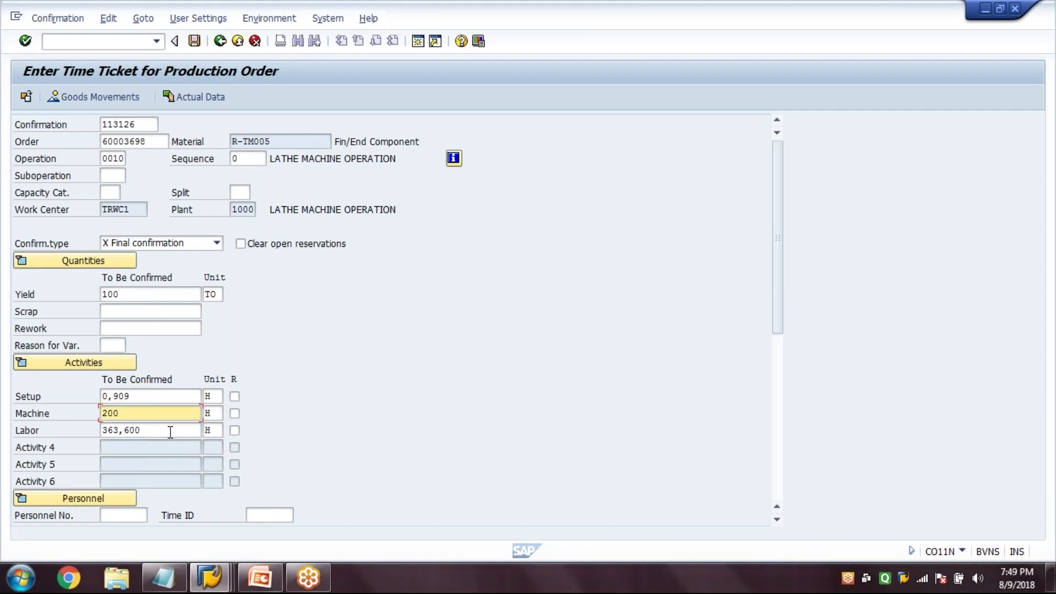
click(171, 431)
scroll(766, 181, down, 7)
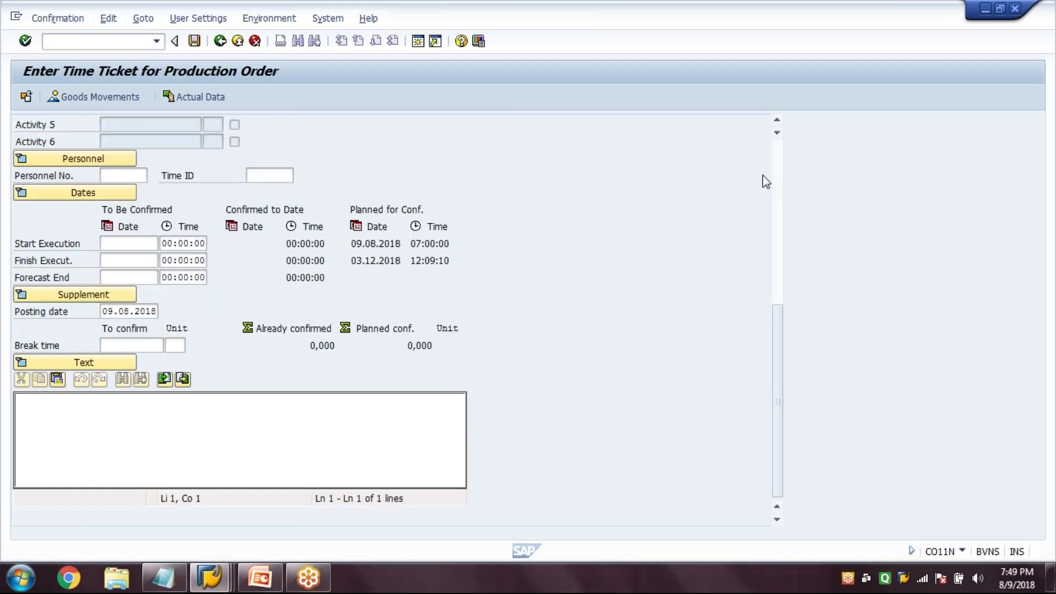
scroll(766, 181, up, 7)
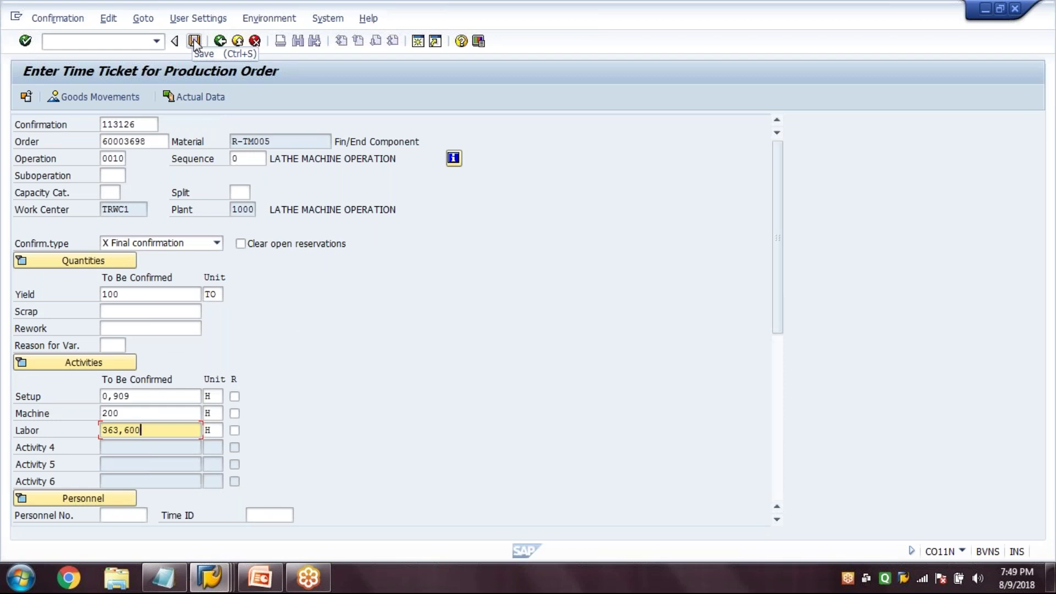
click(158, 124)
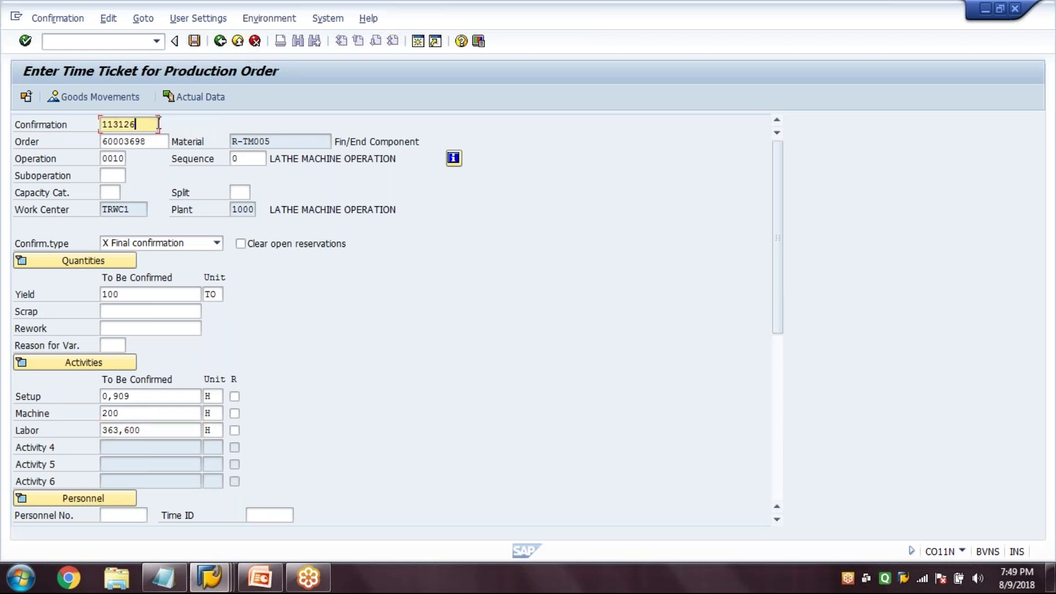
- Save the lathe operation 0010 confirmation, and load drilling machine operation 0020 of the same order for final confirmation of 100 TO
click(194, 41)
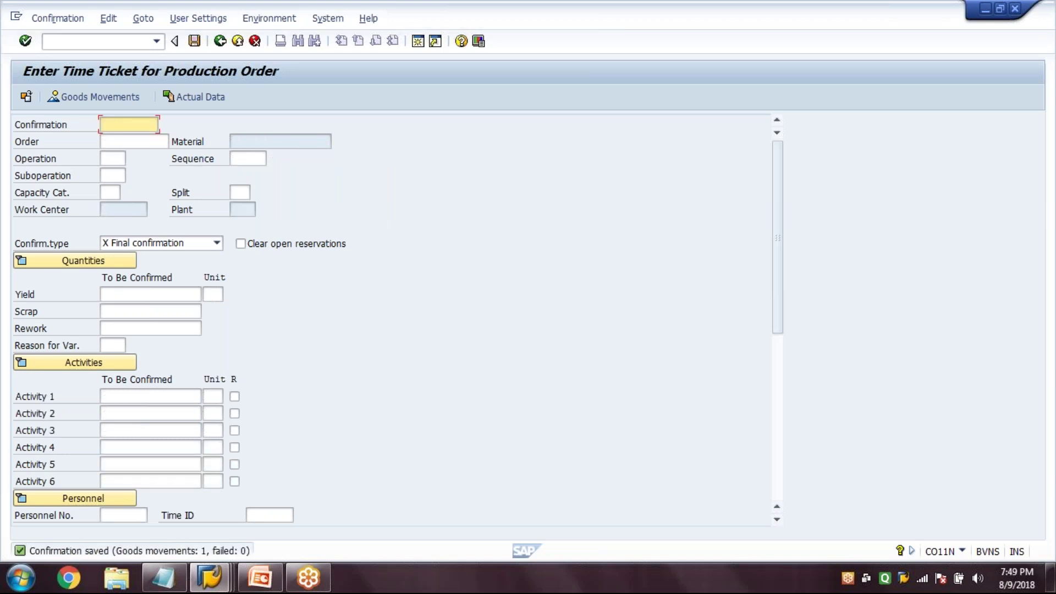
click(146, 142)
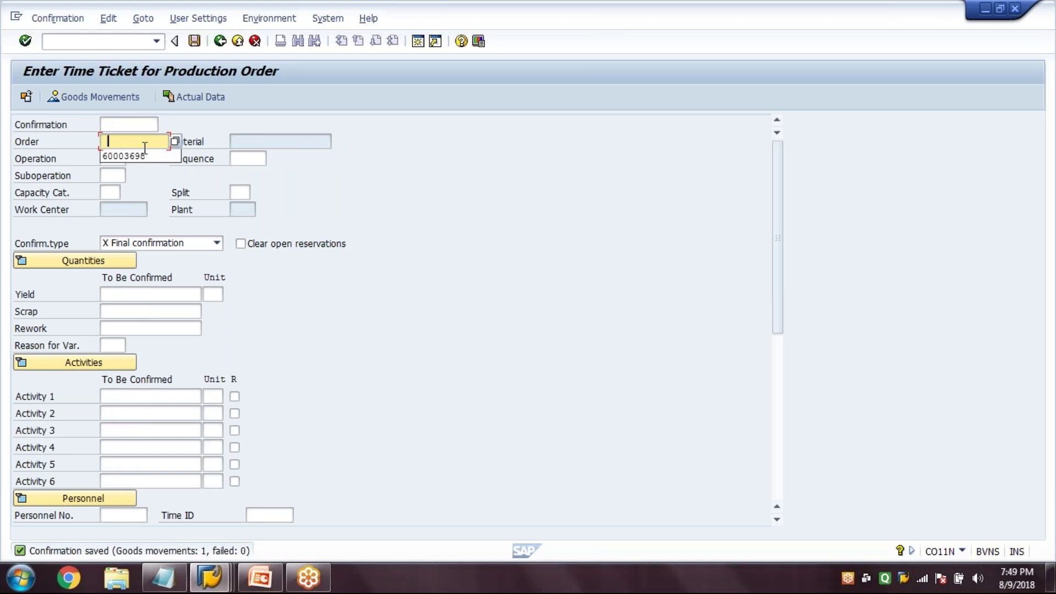
click(124, 155)
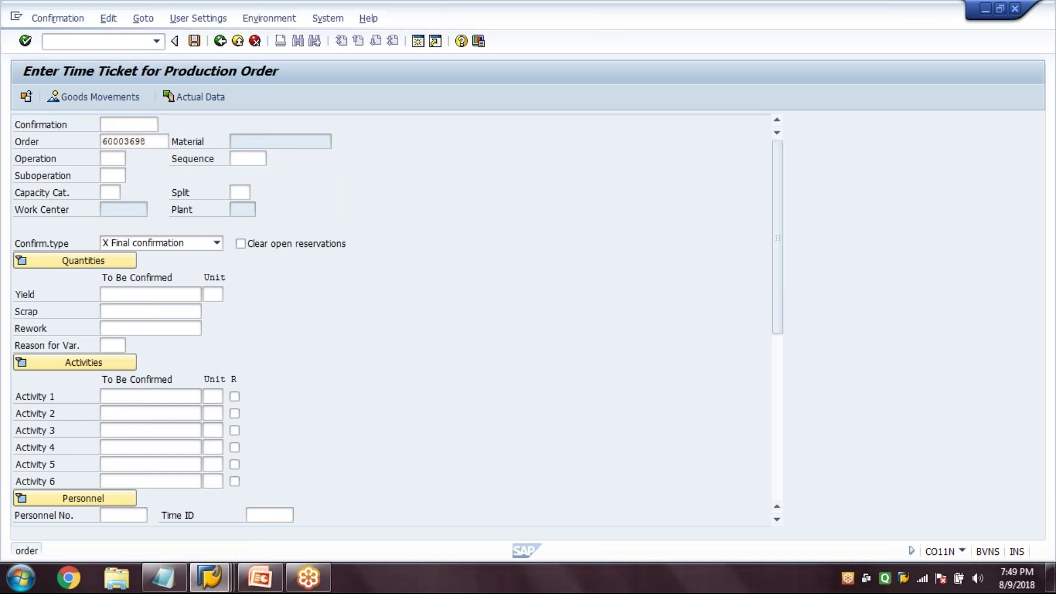
key(Return)
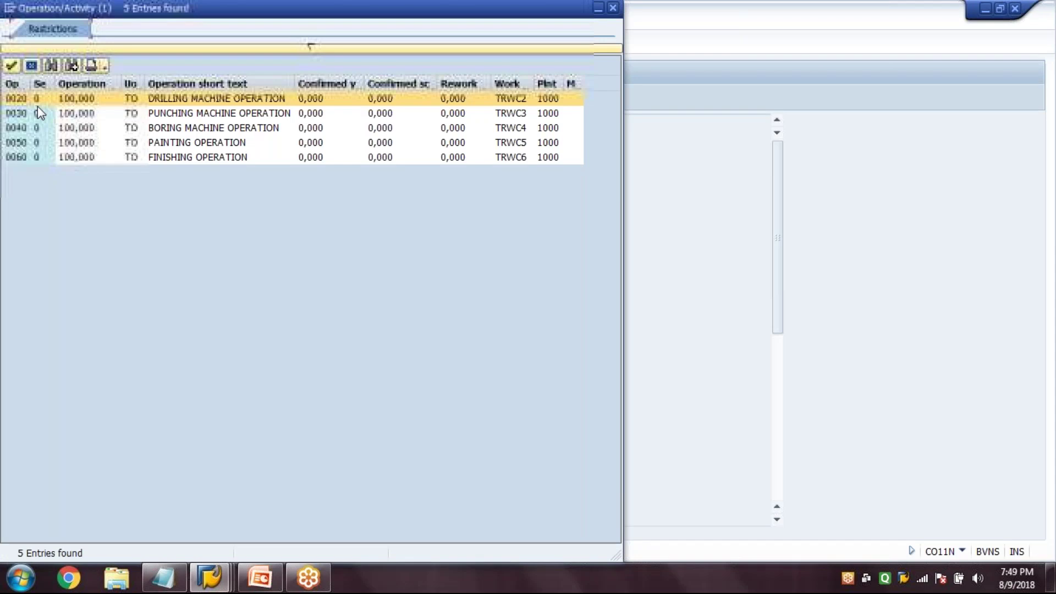
click(211, 102)
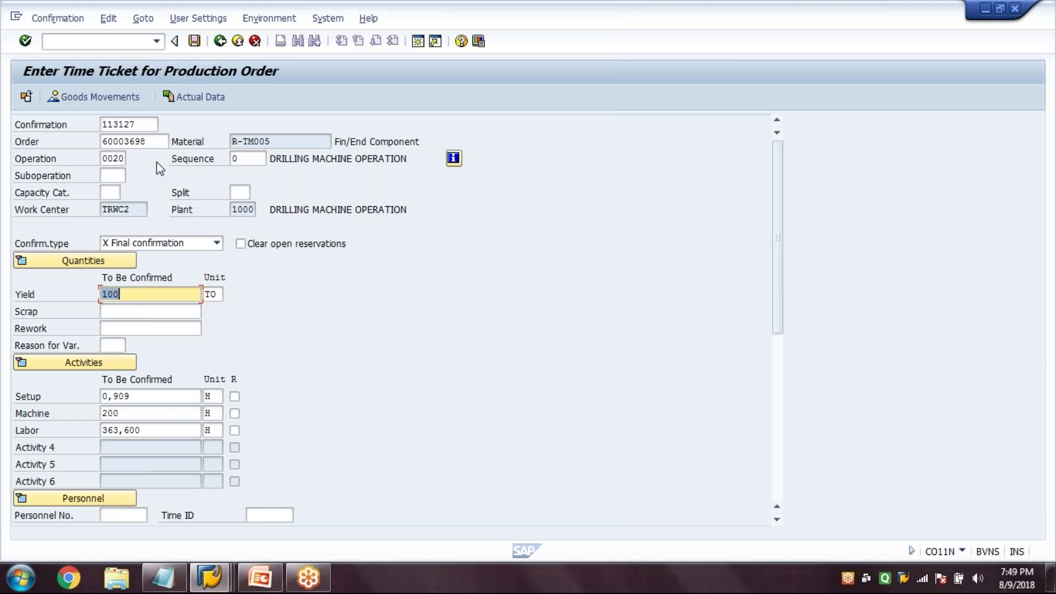
key(Return)
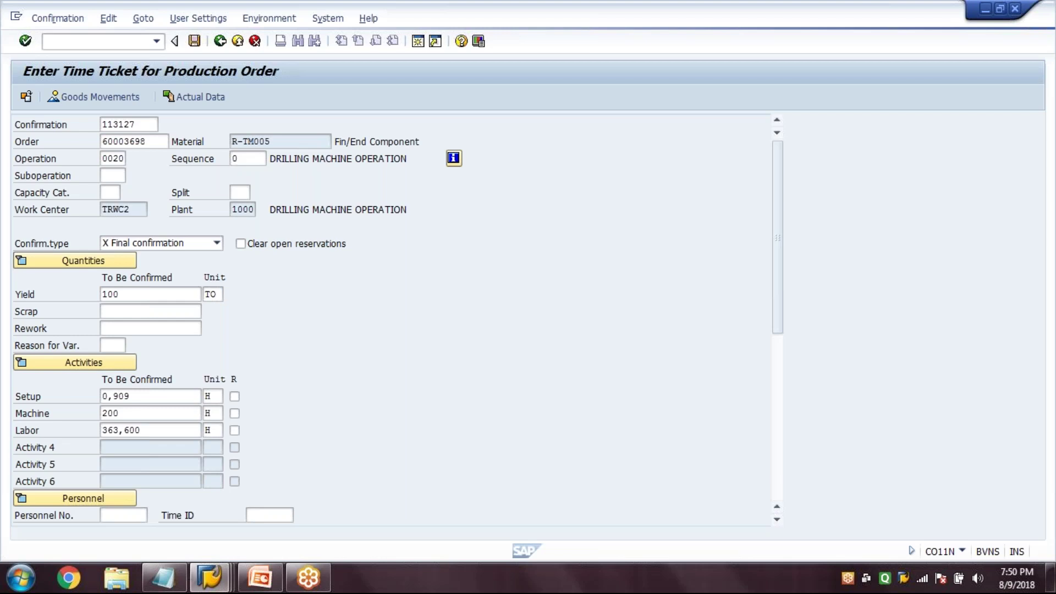
- Choose punching machine operation 0030 from the order's open operations and save its final confirmation
key(F4)
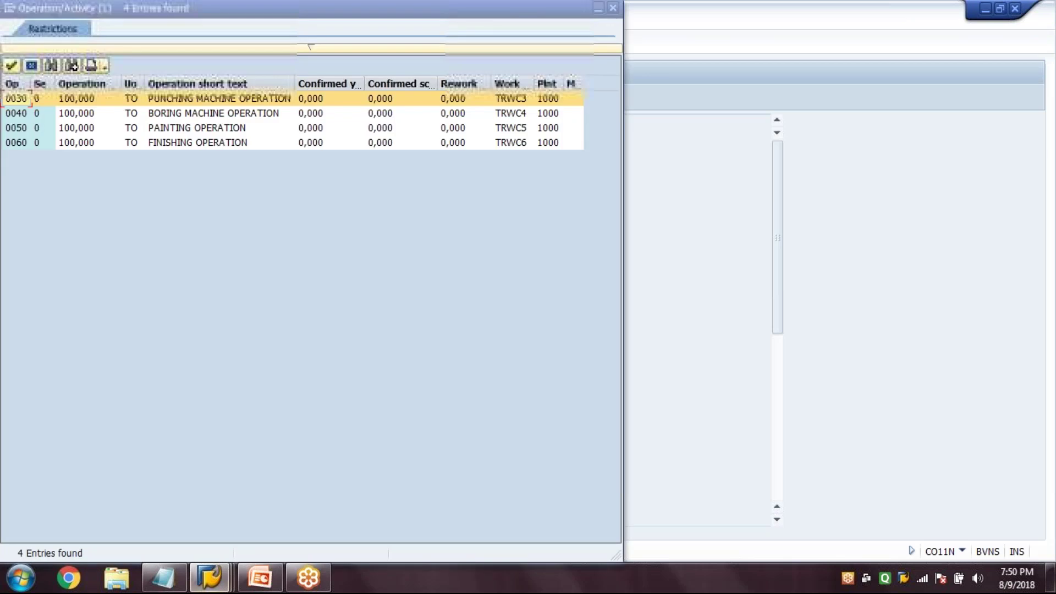
key(Return)
click(195, 42)
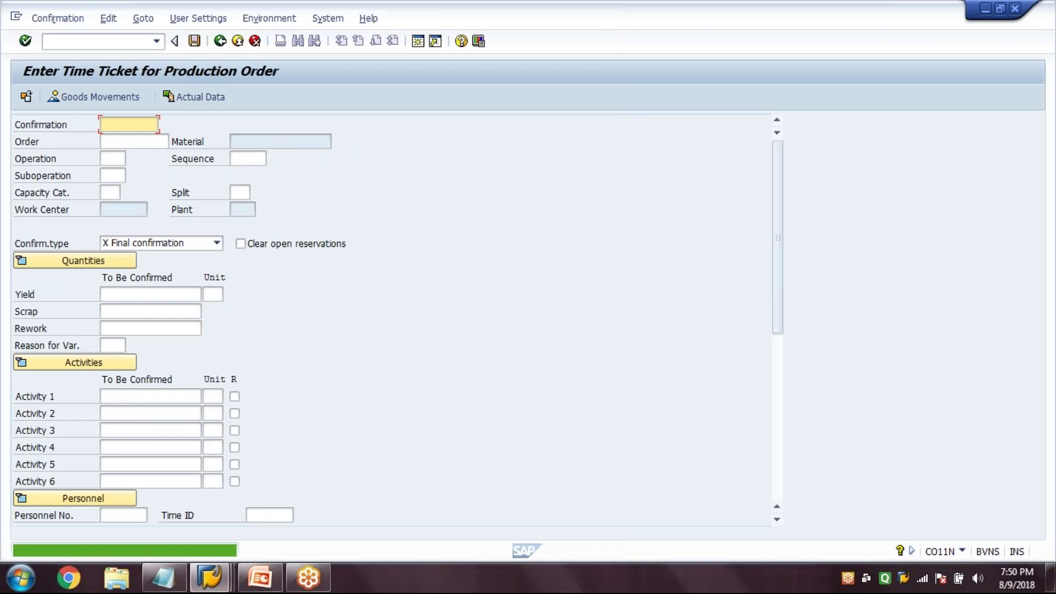
- Load the same order's boring machine operation 0040 with a yield of 100 TO and save its final confirmation
text(60003698)
key(Return)
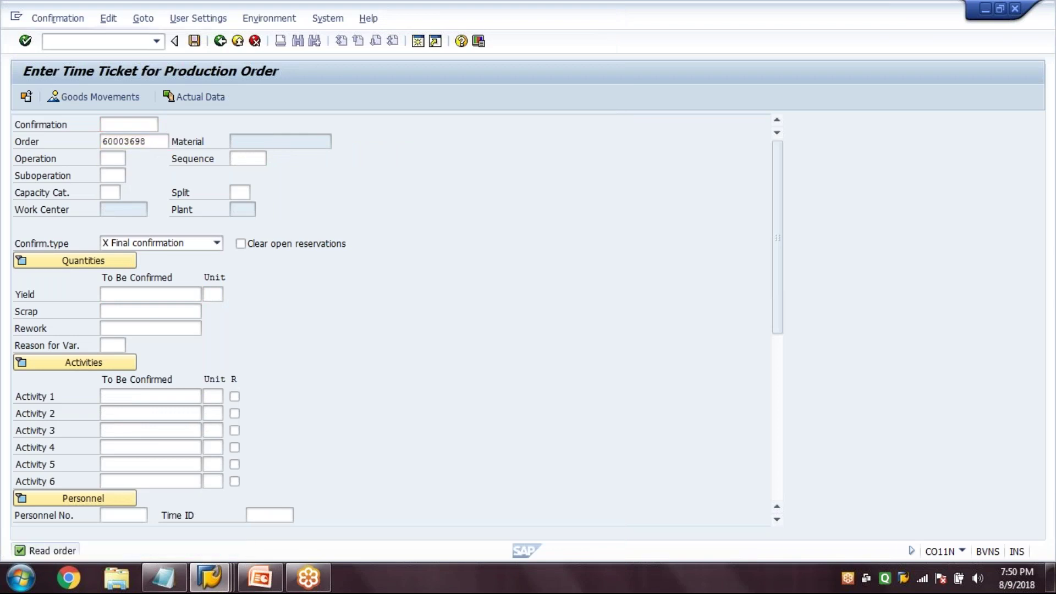
key(F4)
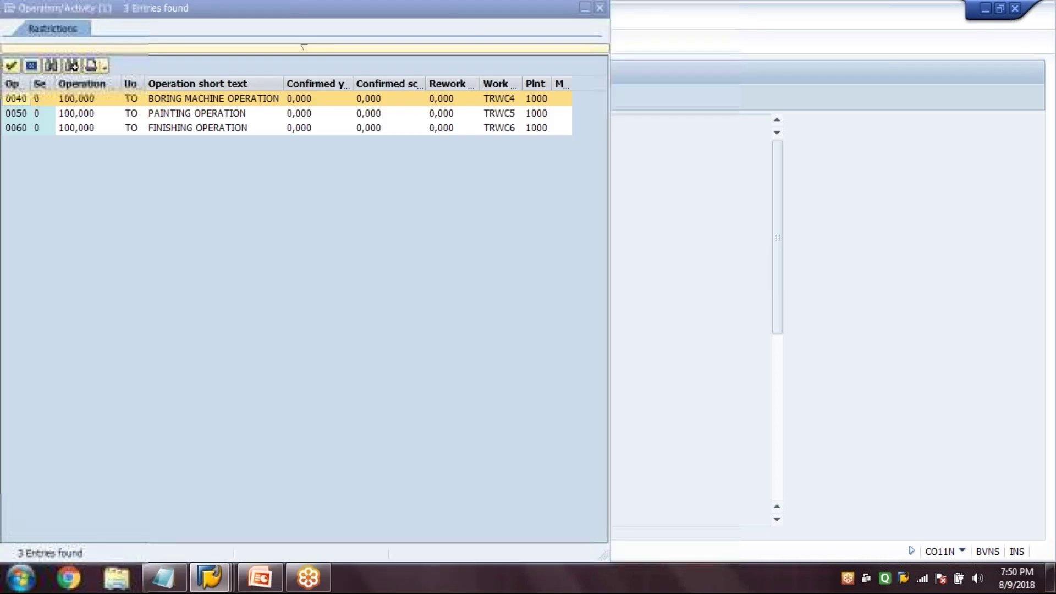
key(Return)
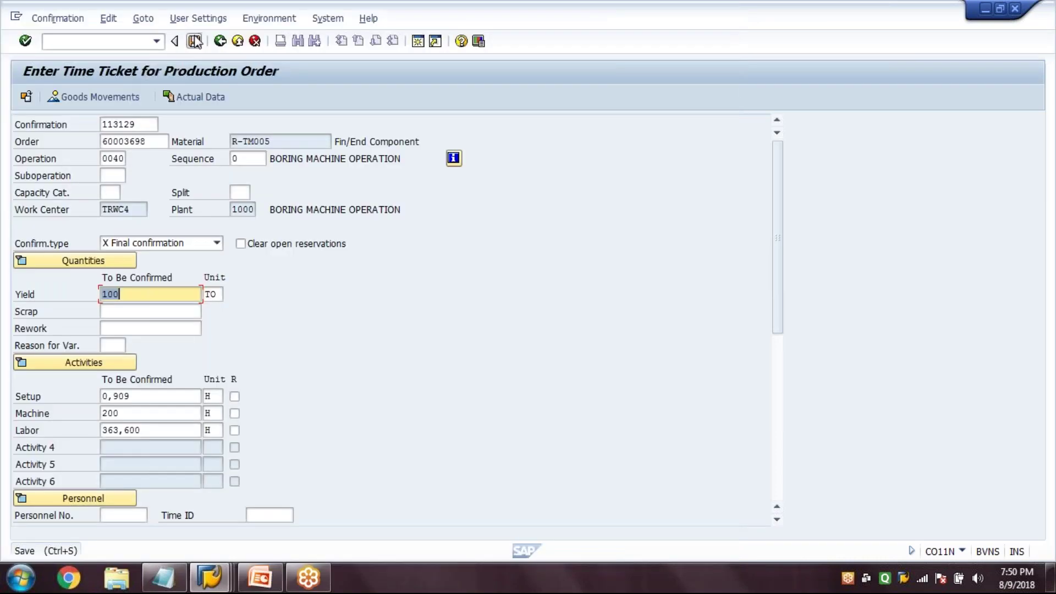
click(194, 41)
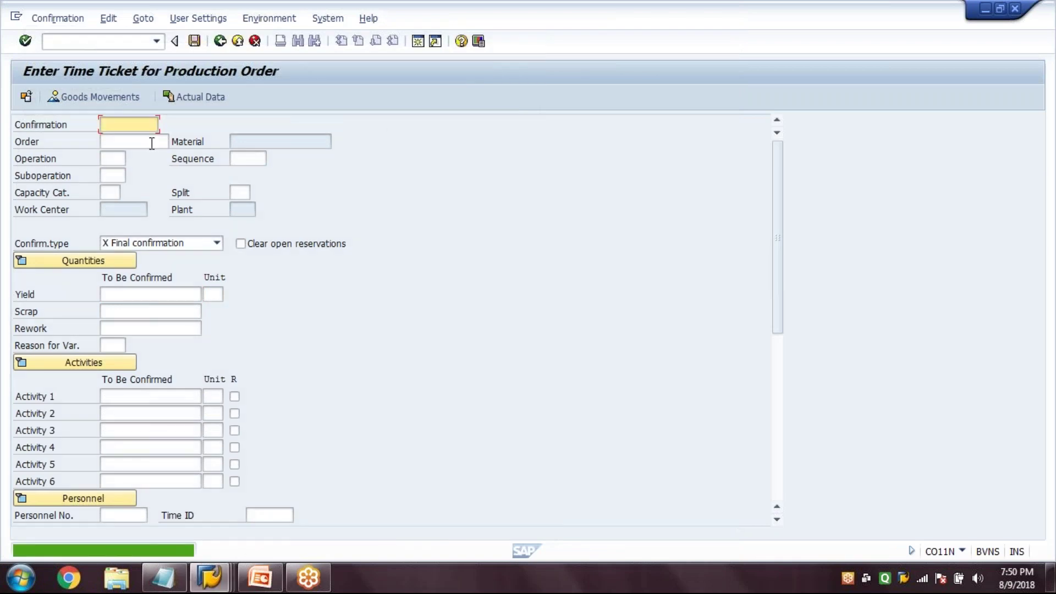
- Load the same order's finishing operation 0060, save its final confirmation for 100 TO, and return to SAP Easy Access
click(150, 142)
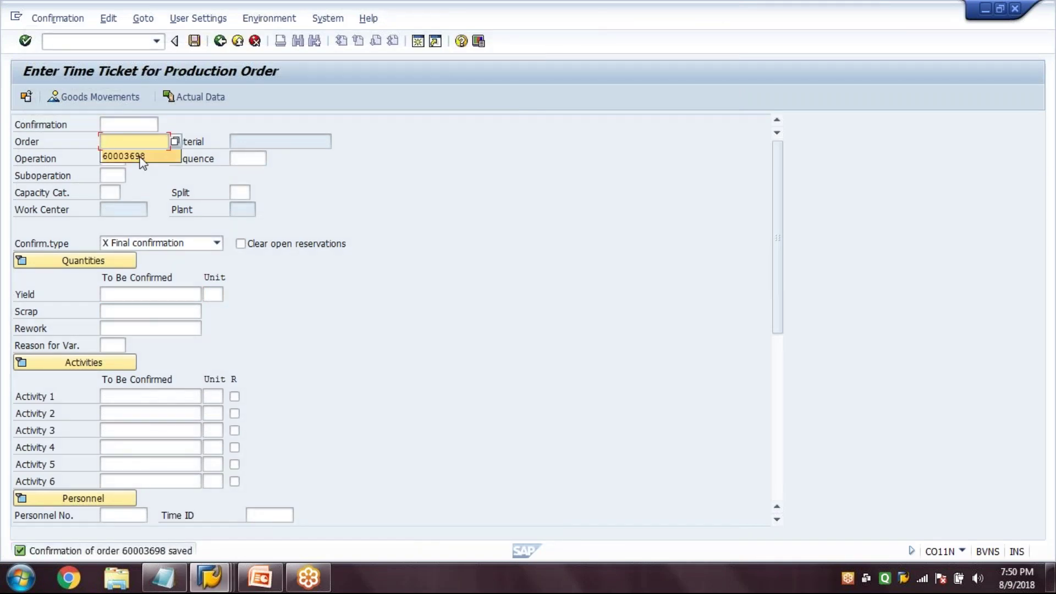
click(141, 159)
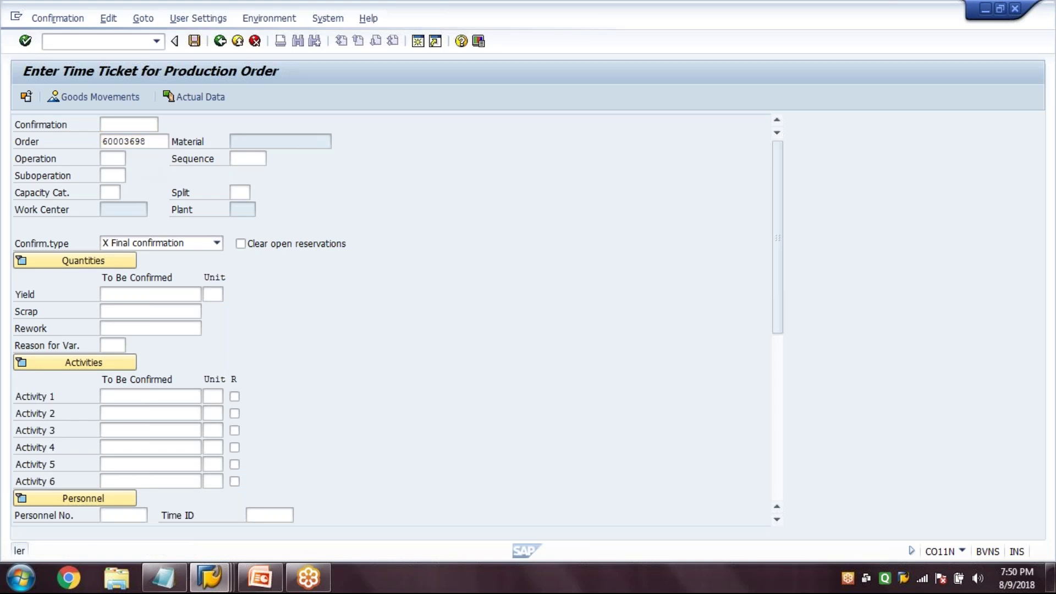
key(Return)
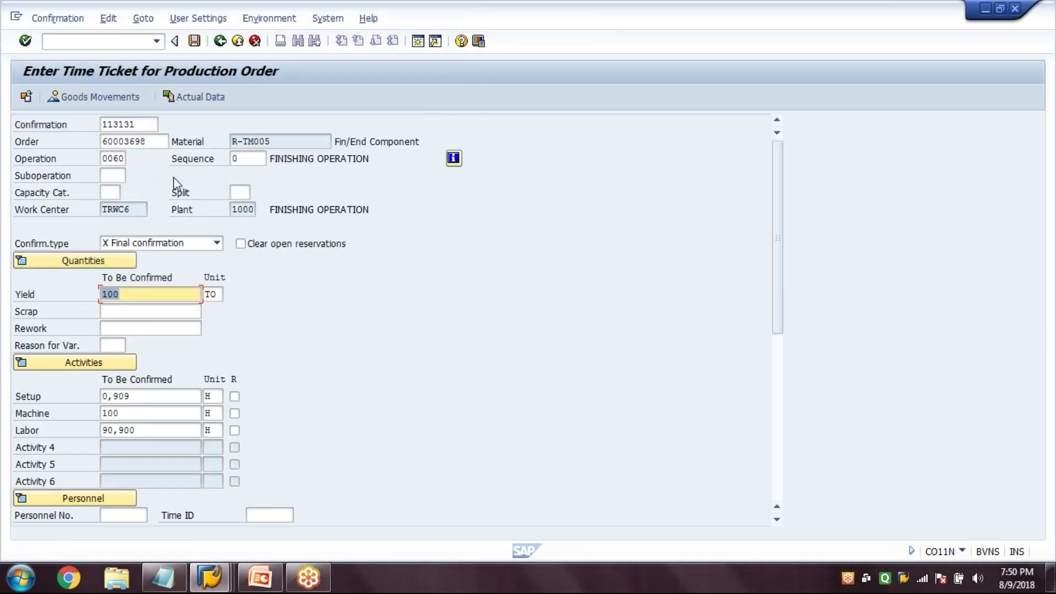
click(194, 41)
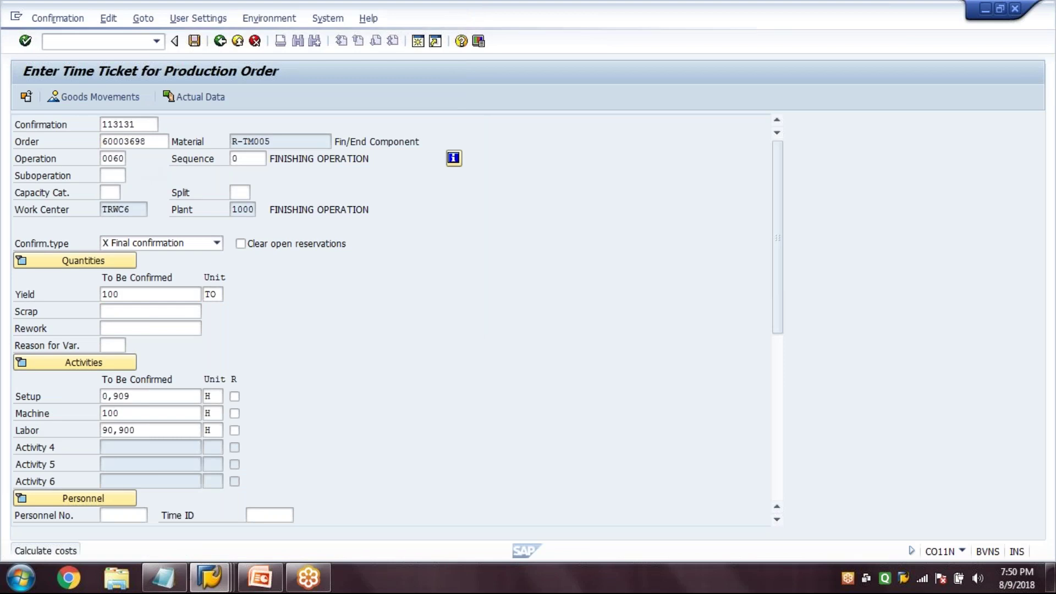
click(220, 44)
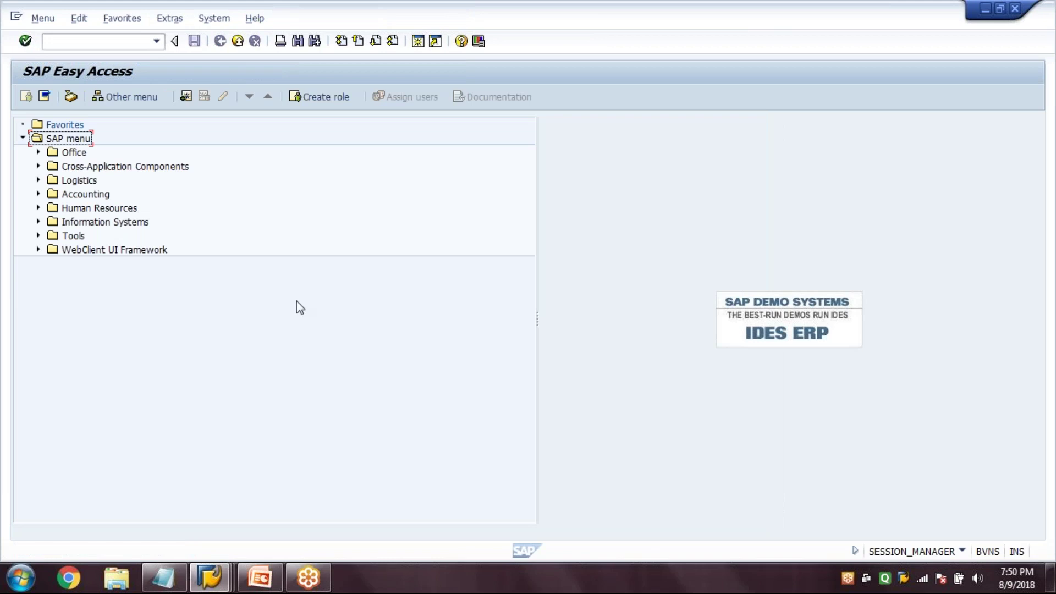
- Switch to PowerPoint and present the Confirmation CO15 and CO11N slide full screen
click(262, 580)
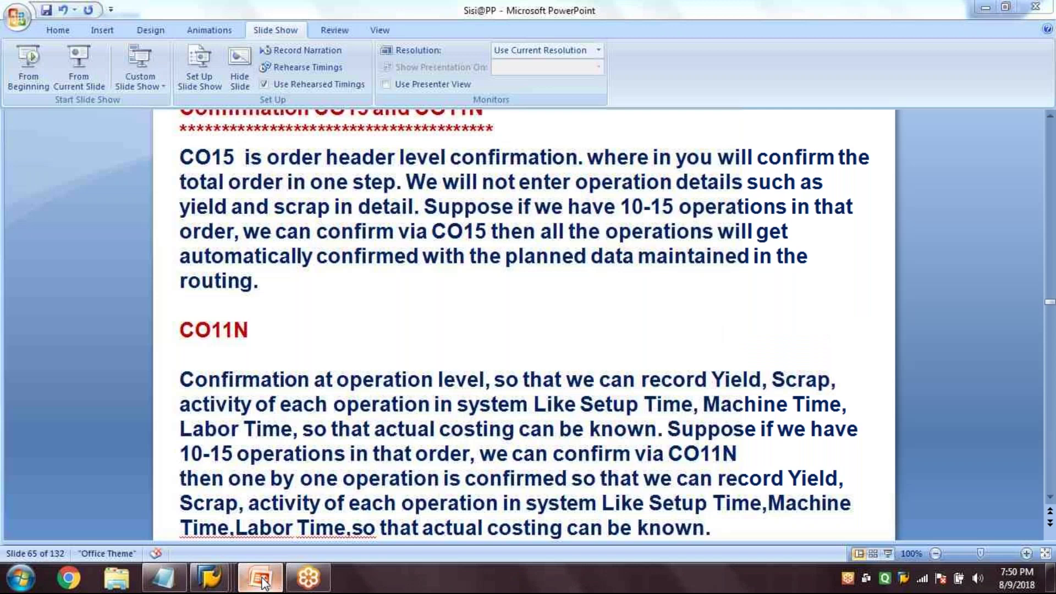
key(shift+F5)
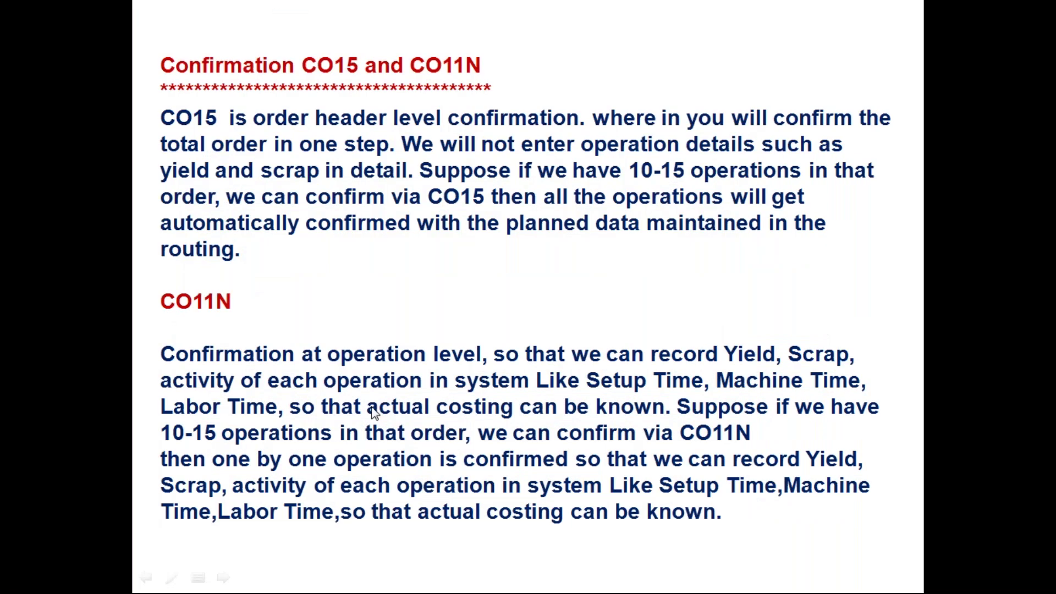
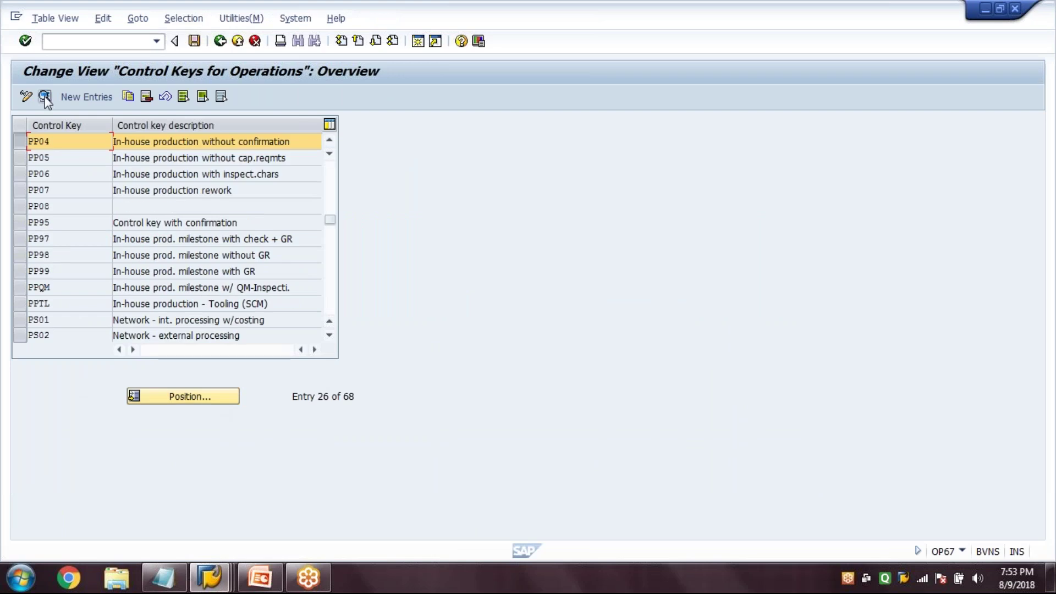
- Open the details of control key PP04 in OP67 and set Confirmations to 1, Milestone confirmation (not PS/PM)
click(44, 97)
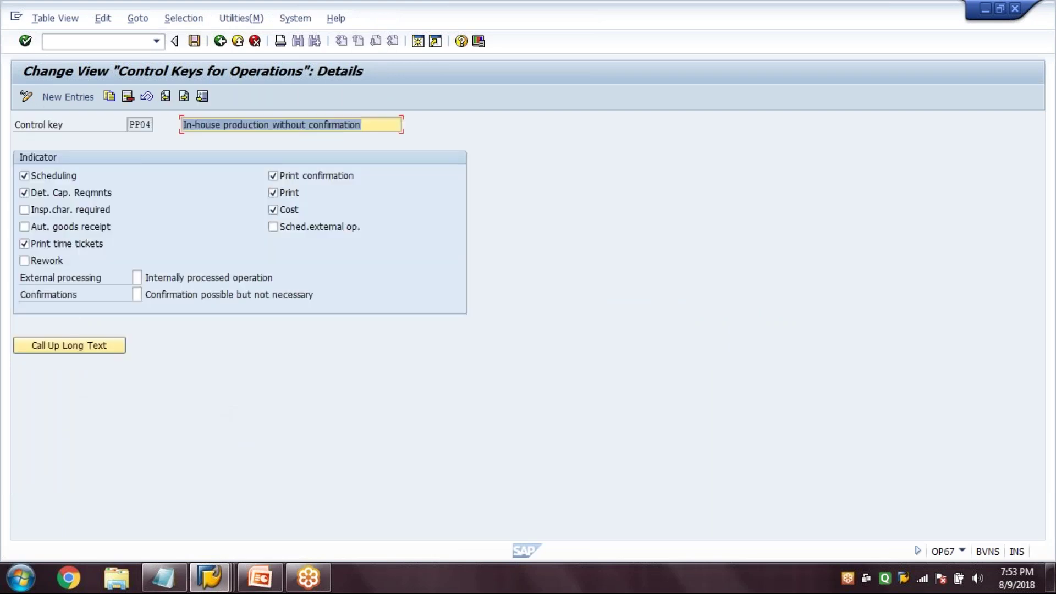
click(138, 294)
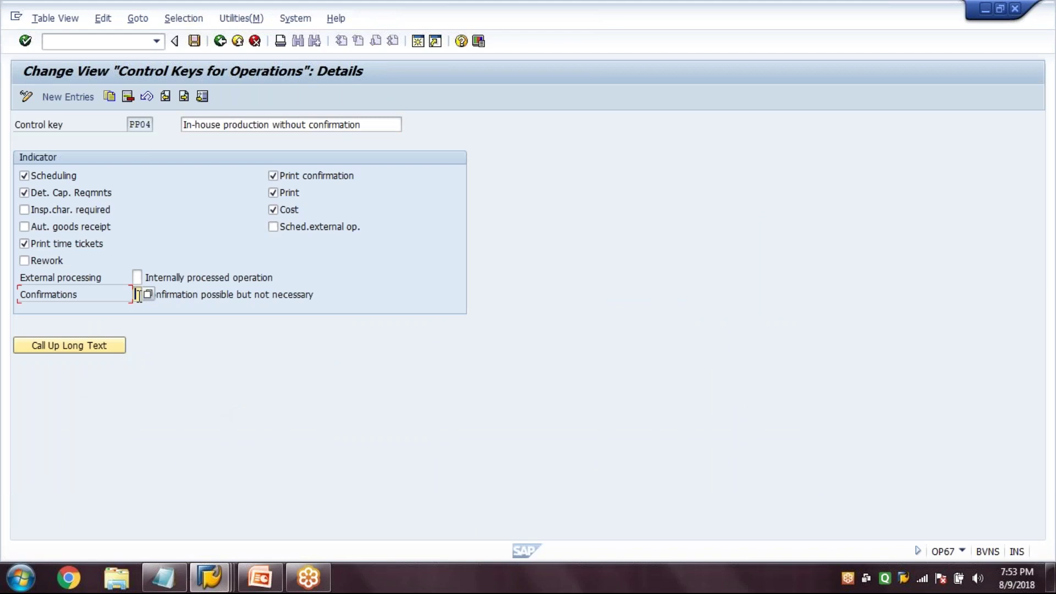
click(78, 287)
key(F4)
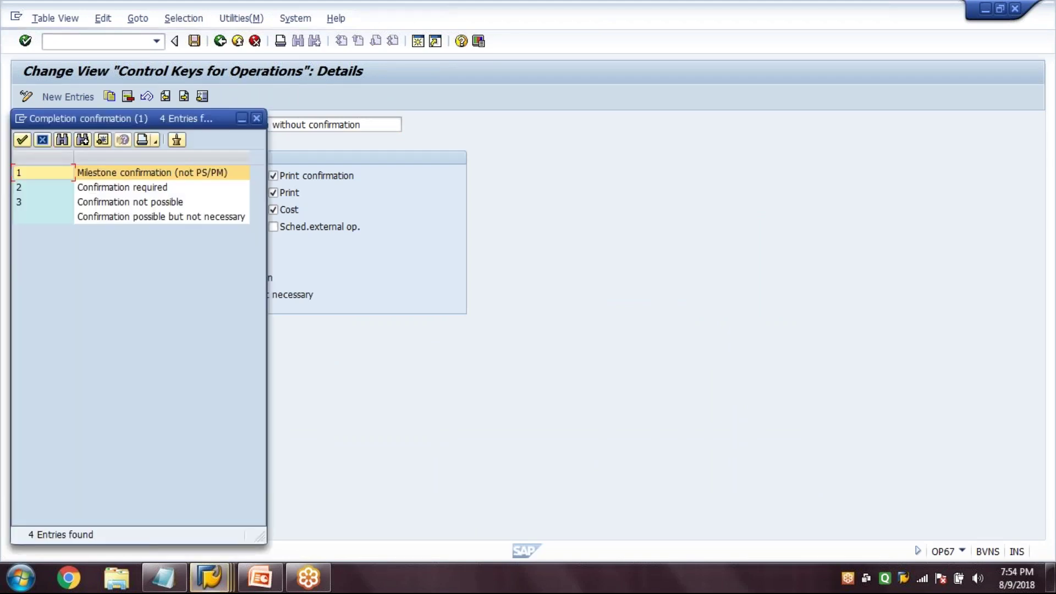
click(138, 173)
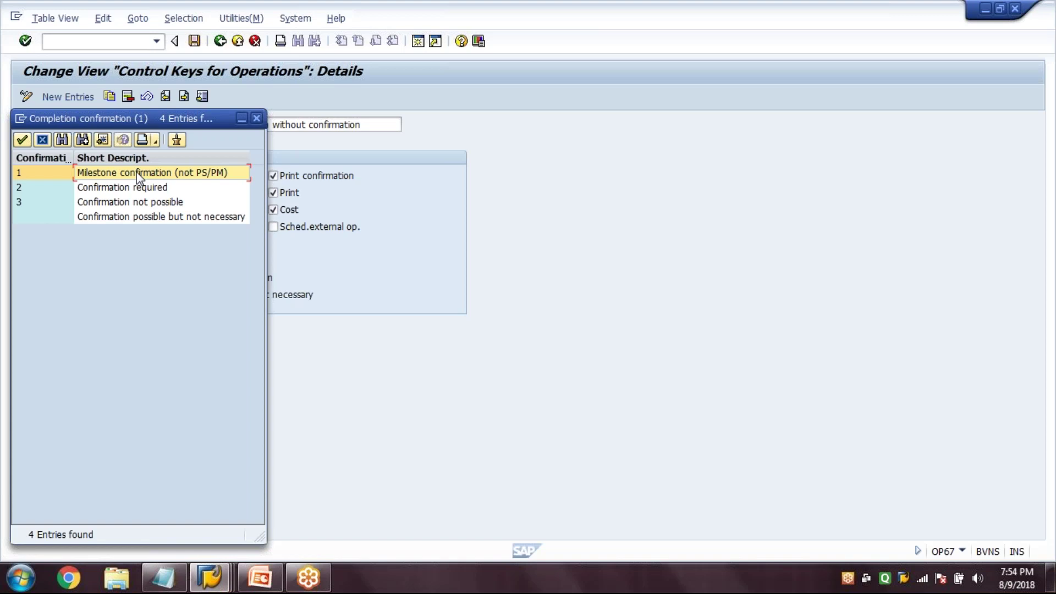
double_click(137, 174)
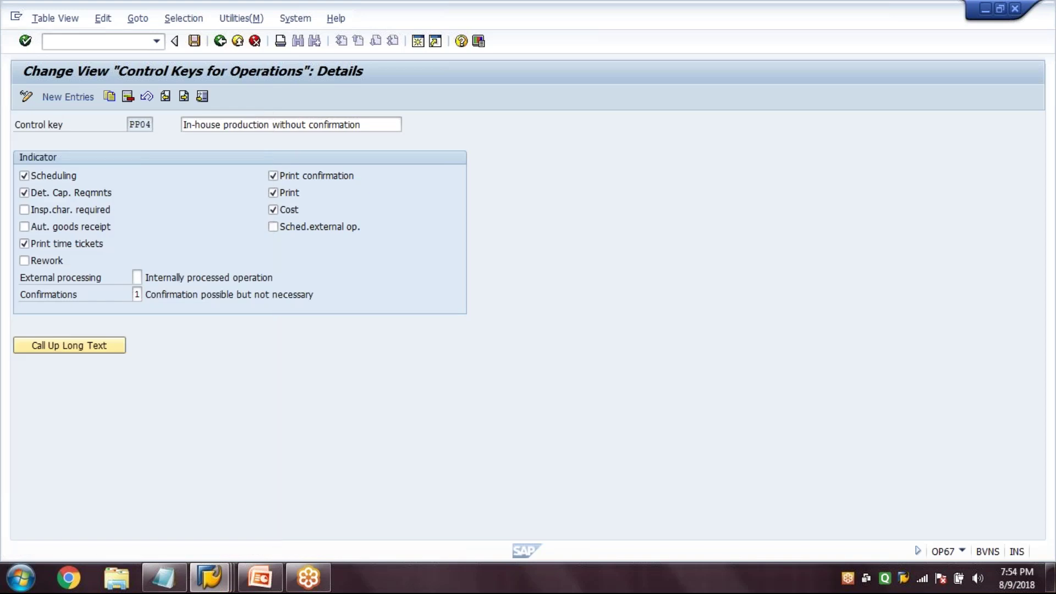
key(Return)
- Save the PP04 control key change under customizing request BVNK900252 and leave the control key overview
click(194, 42)
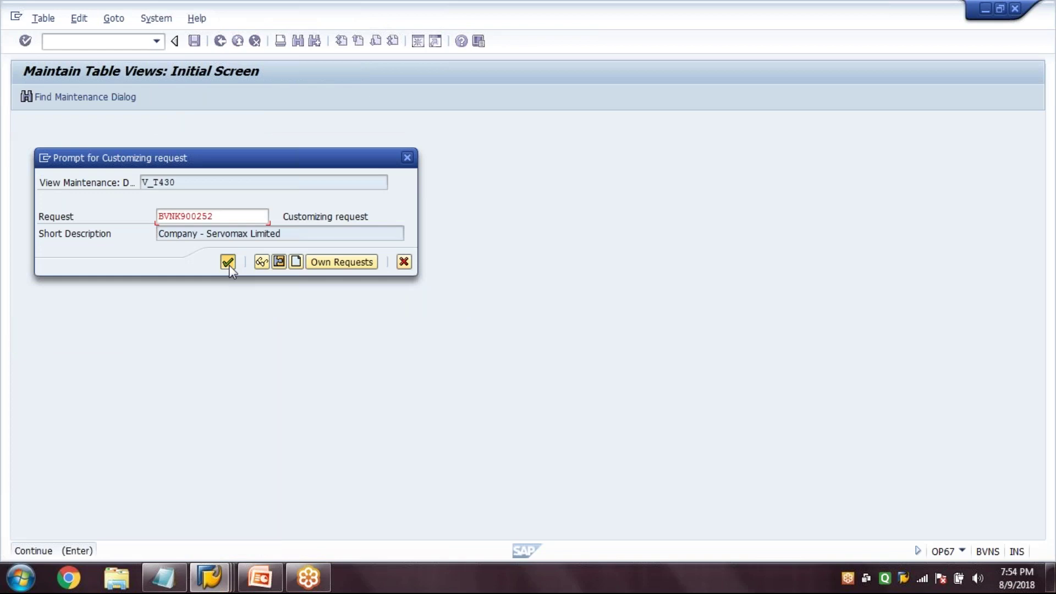
click(227, 262)
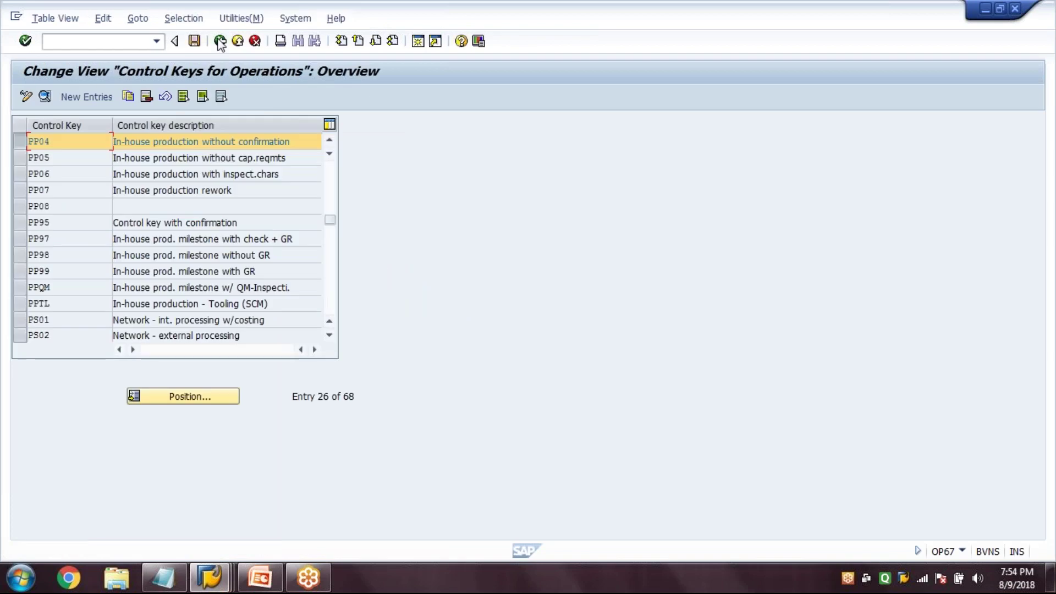
click(220, 42)
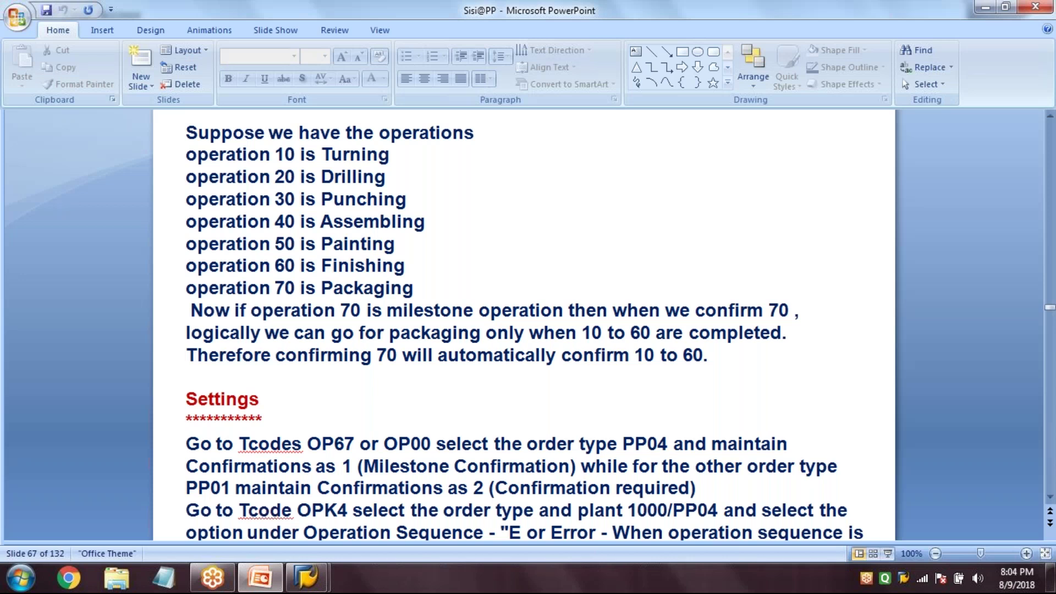
- Present the milestone example and settings slide full screen, and switch back to SAP to open transaction OPK4
key(shift+F5)
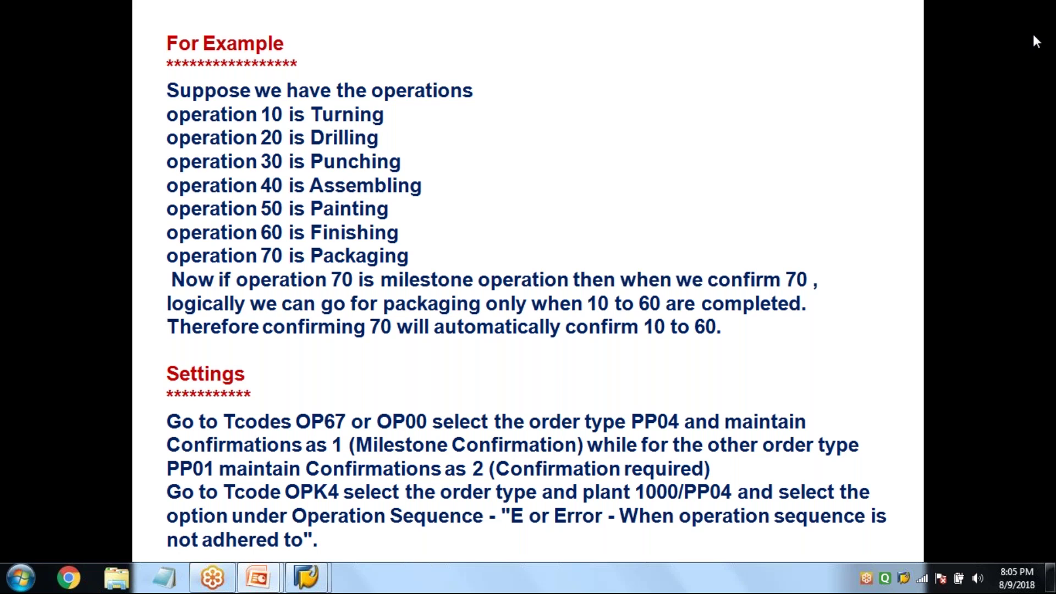
click(318, 584)
key(Right)
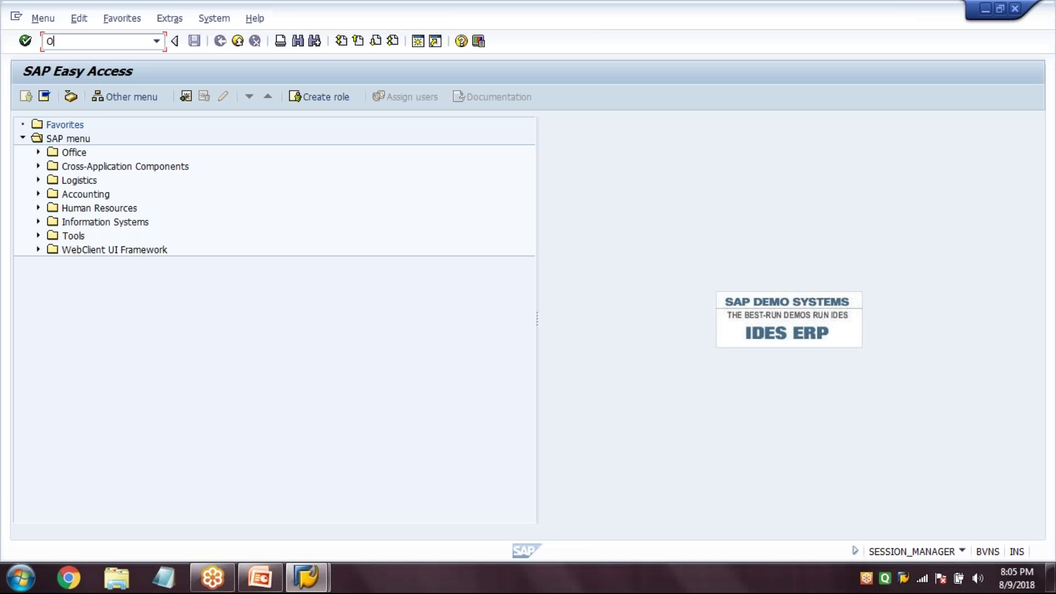
key(Return)
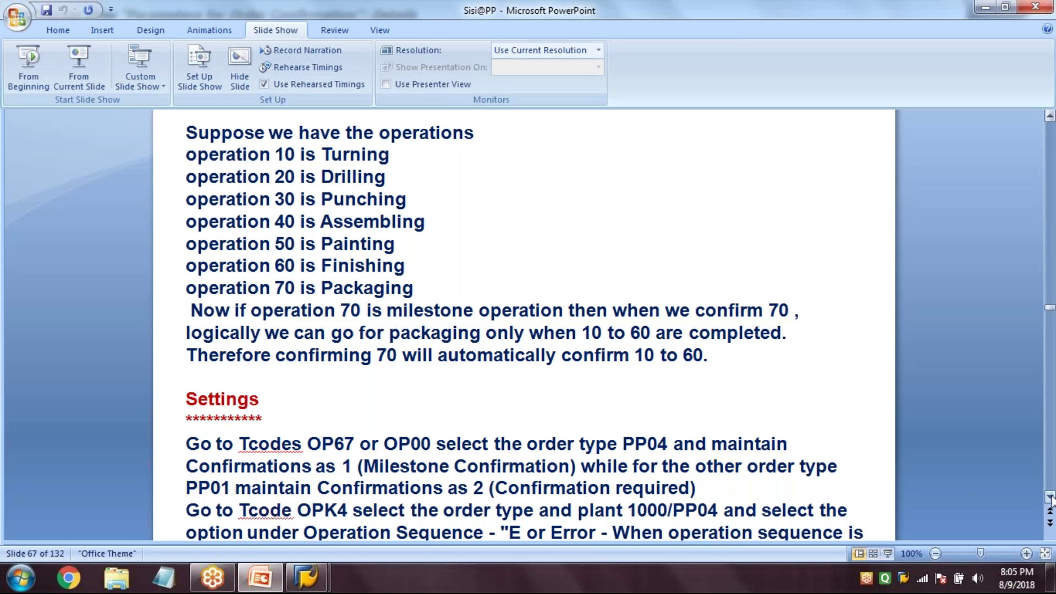
- Check the slide's OPK4 settings and save plant 1000/PP04 confirmation parameters with Operation Sequence E, Error when sequence is not adhered to, in request BVNK900252
scroll(416, 455, down, 2)
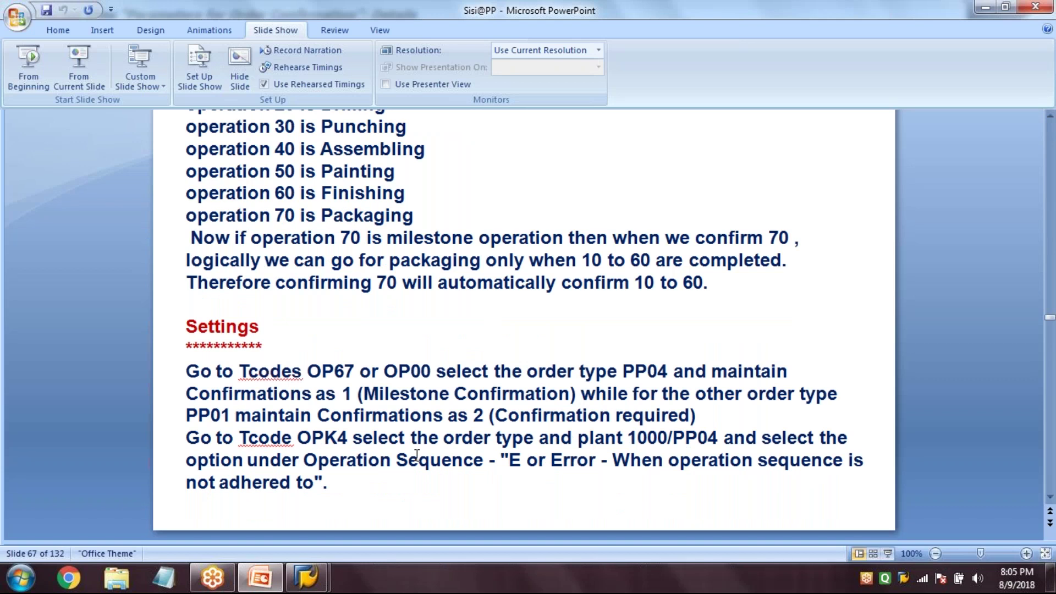
key(alt+Tab)
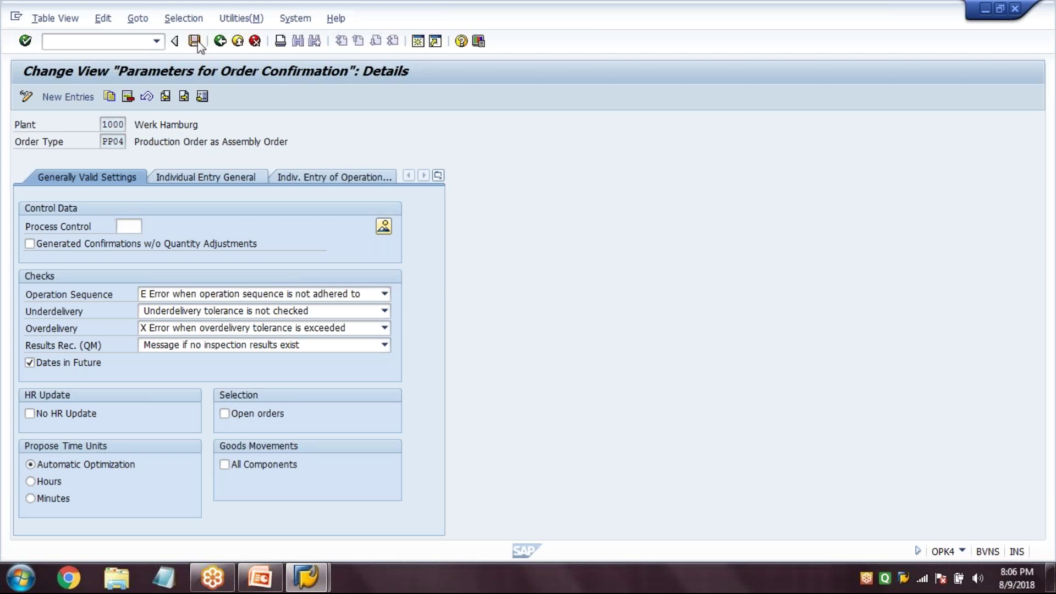
click(195, 41)
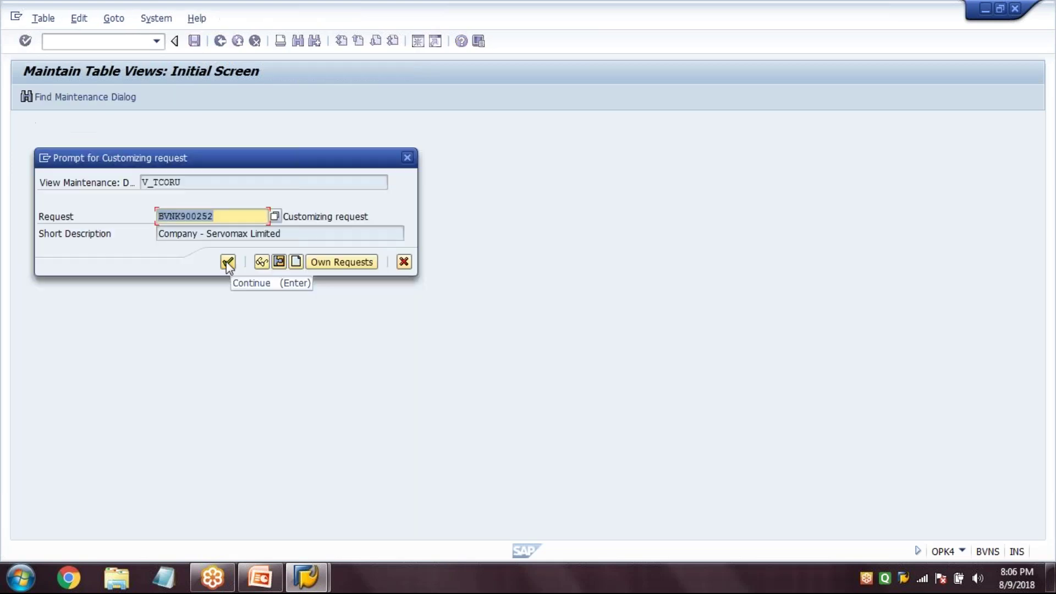
click(227, 263)
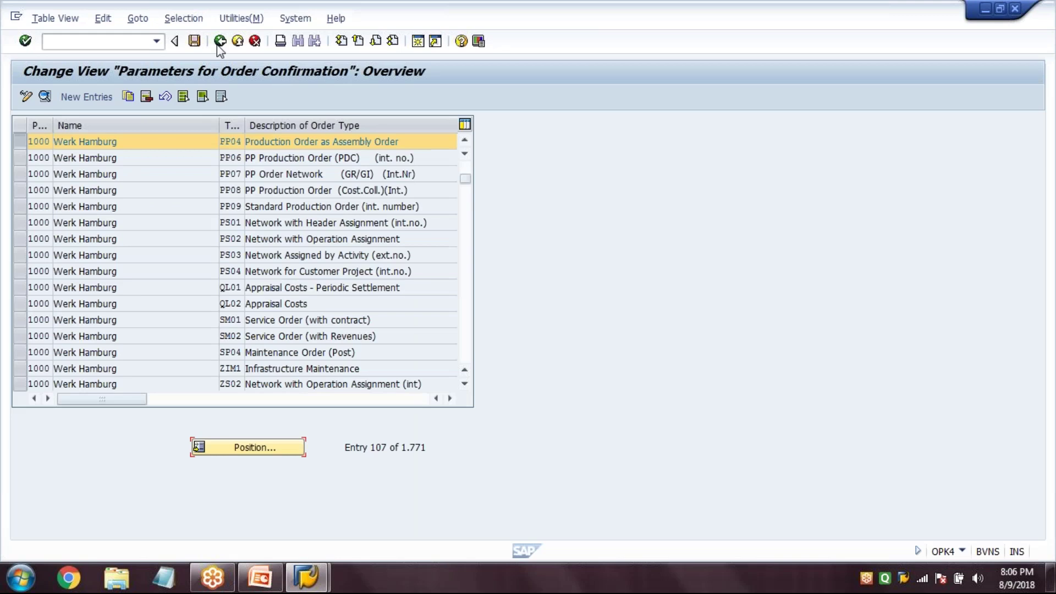
- Leave the confirmation parameters and open the routing of material R-TM005 in plant 1000 for change with transaction CA02
click(219, 41)
text(CA)
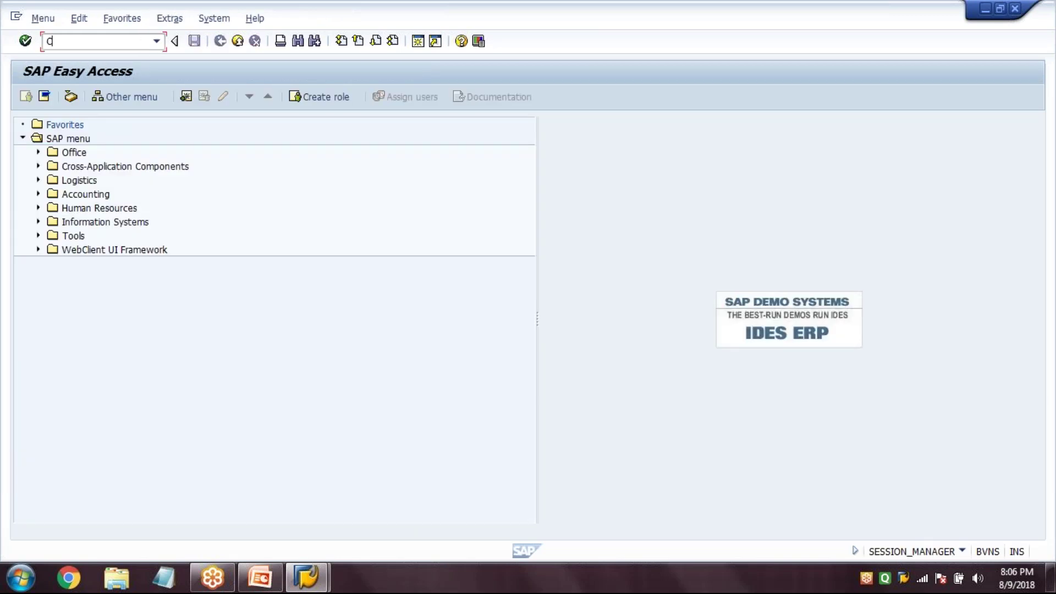
text(02)
key(Return)
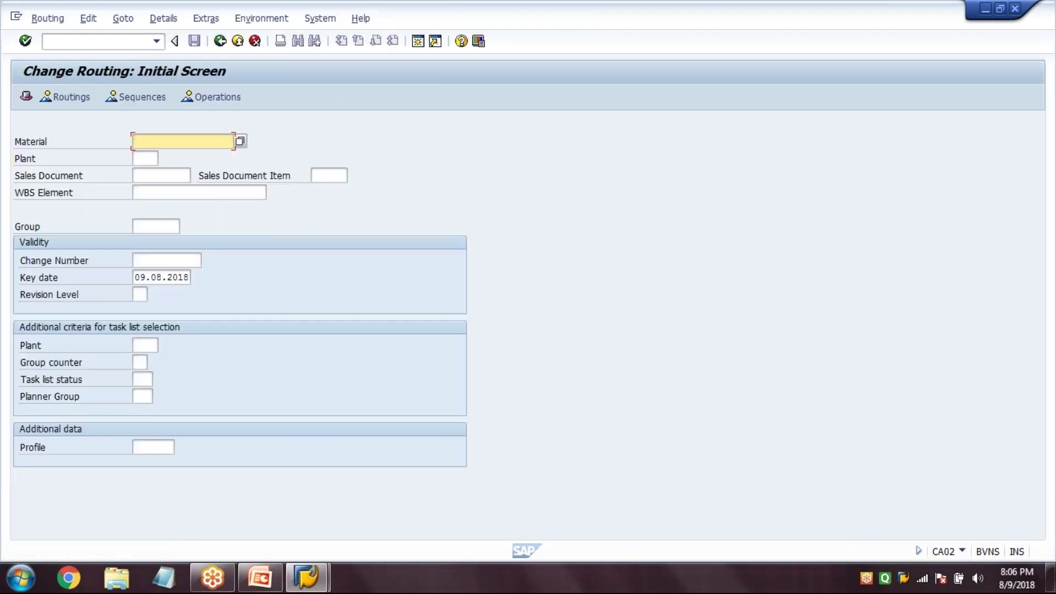
text(R-TM005)
key(Tab)
text(1000)
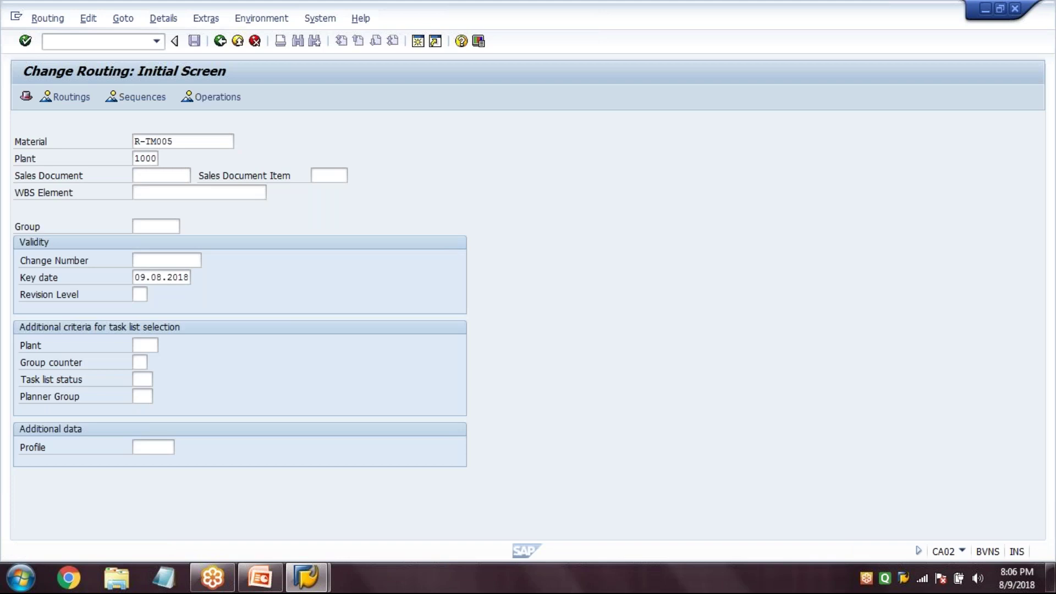
key(Return)
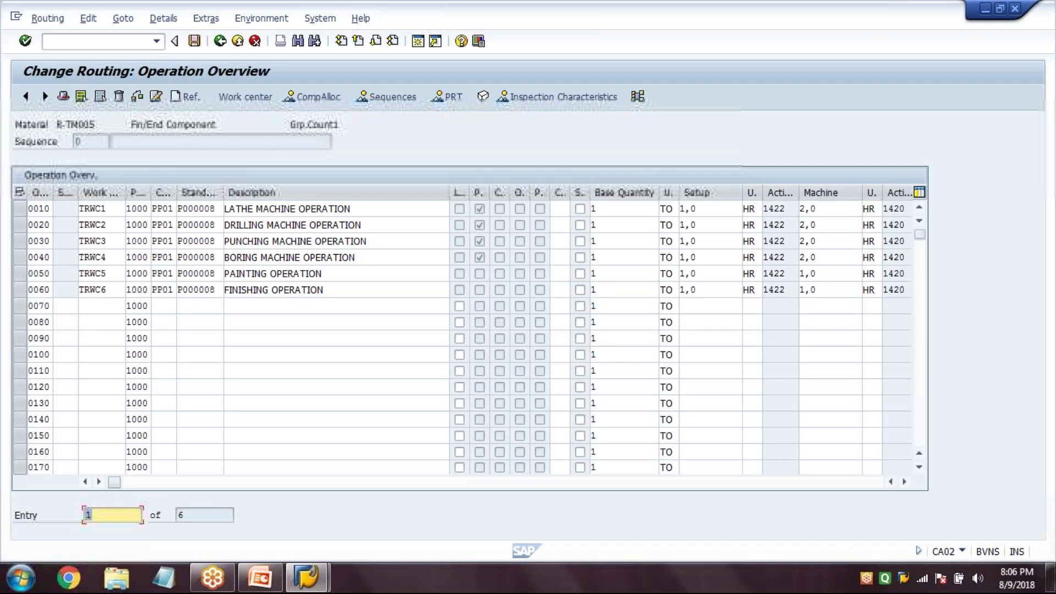
- Set the control key of operation 0060, FINISHING OPERATION, to PP04 in the routing's operation overview
click(198, 292)
key(BackSpace)
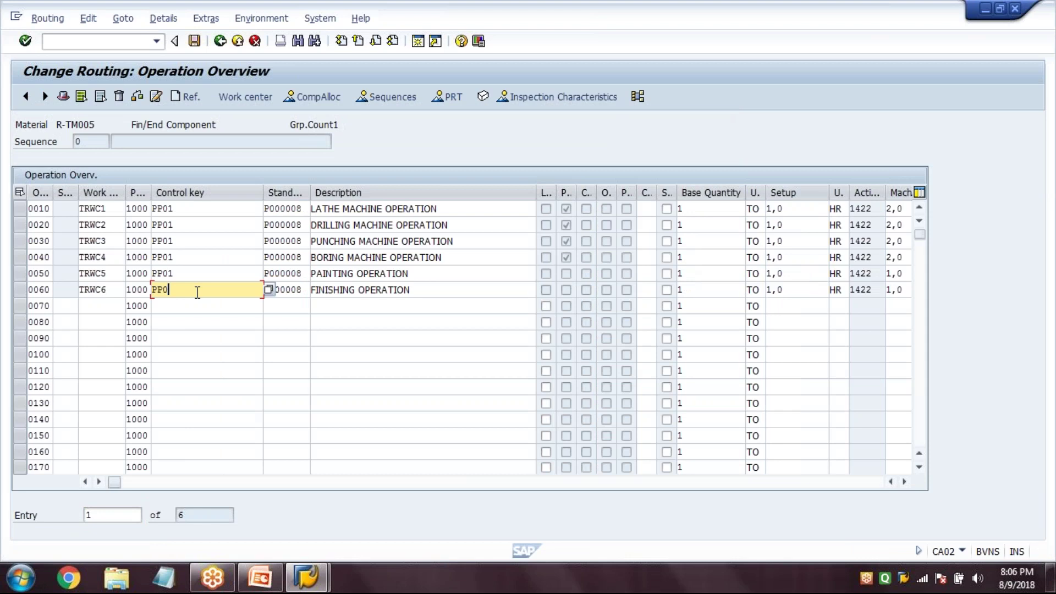
text(4)
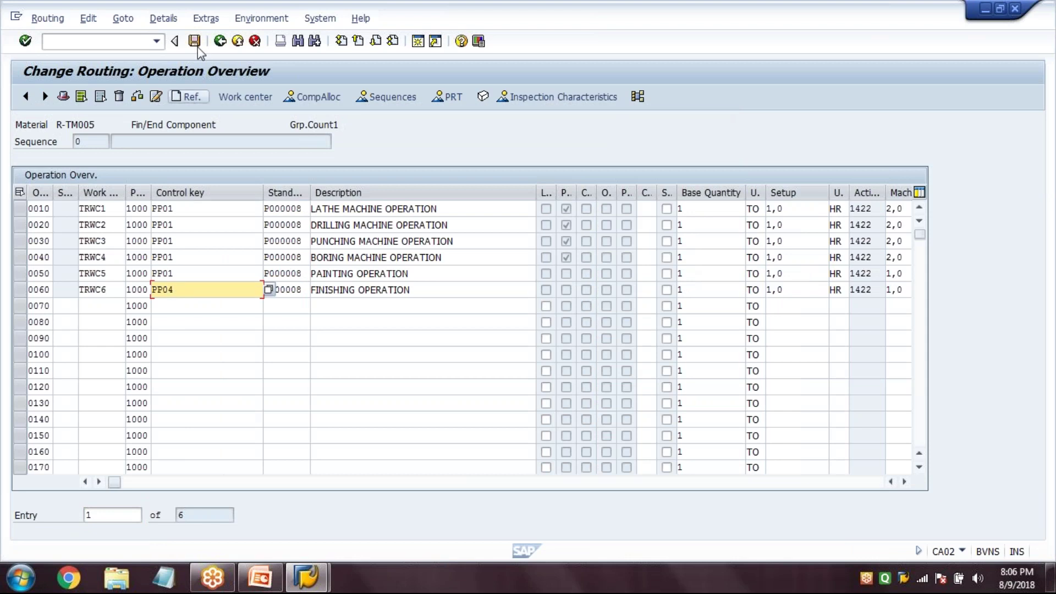
- Save the changed routing and start a production order in CO01 for material R-TM005 with production and planning plant 1000
click(196, 47)
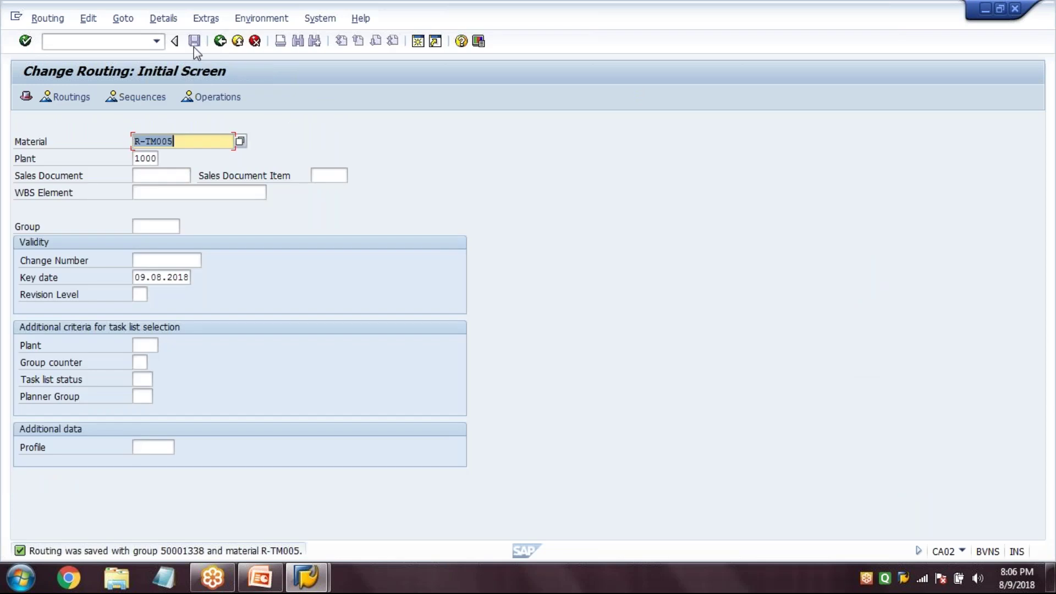
key(F3)
text(dO)
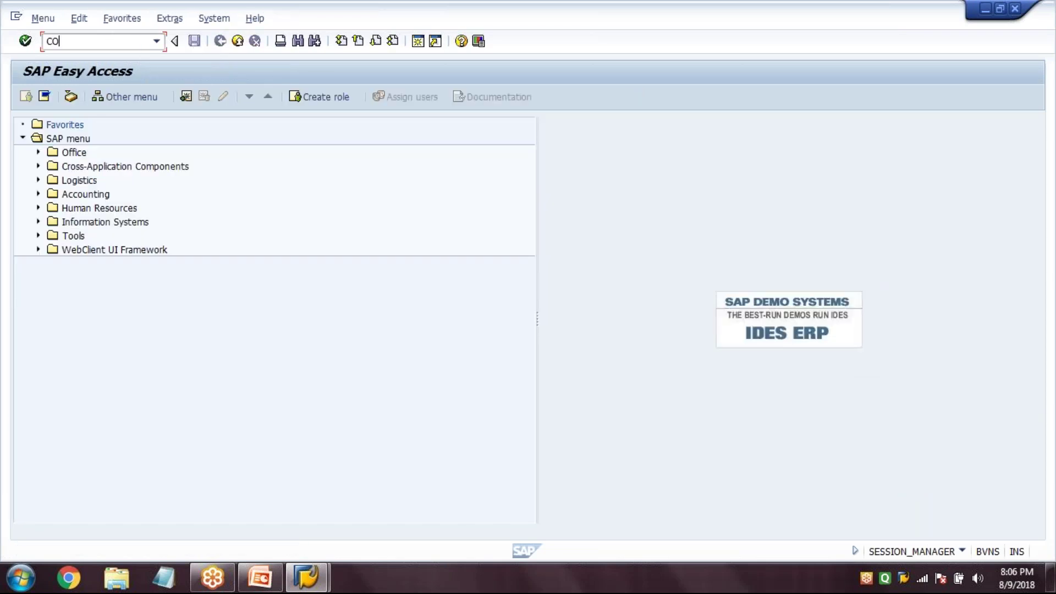
text(01)
key(Return)
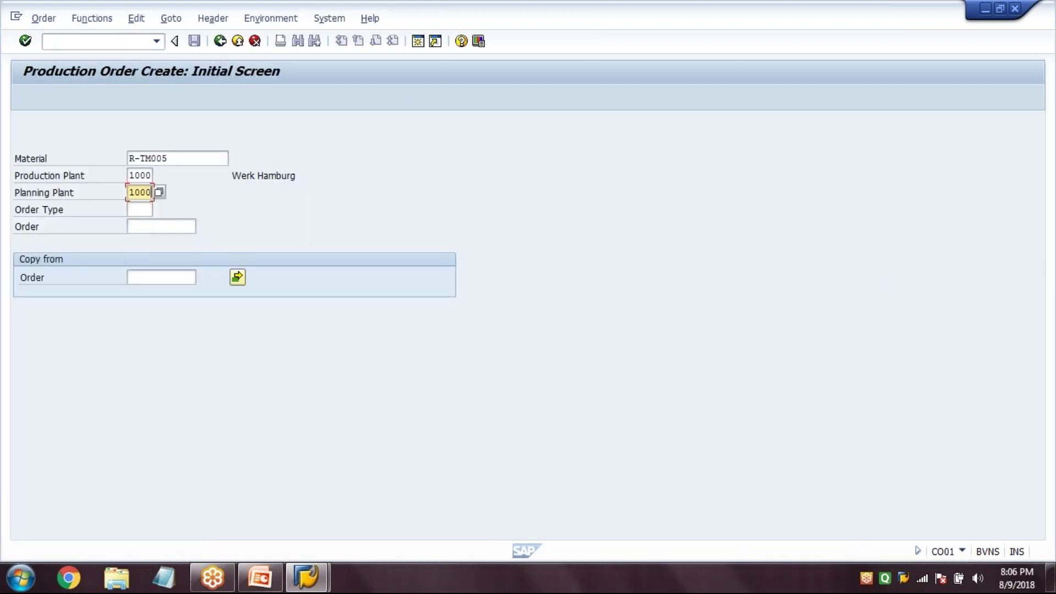
key(Return)
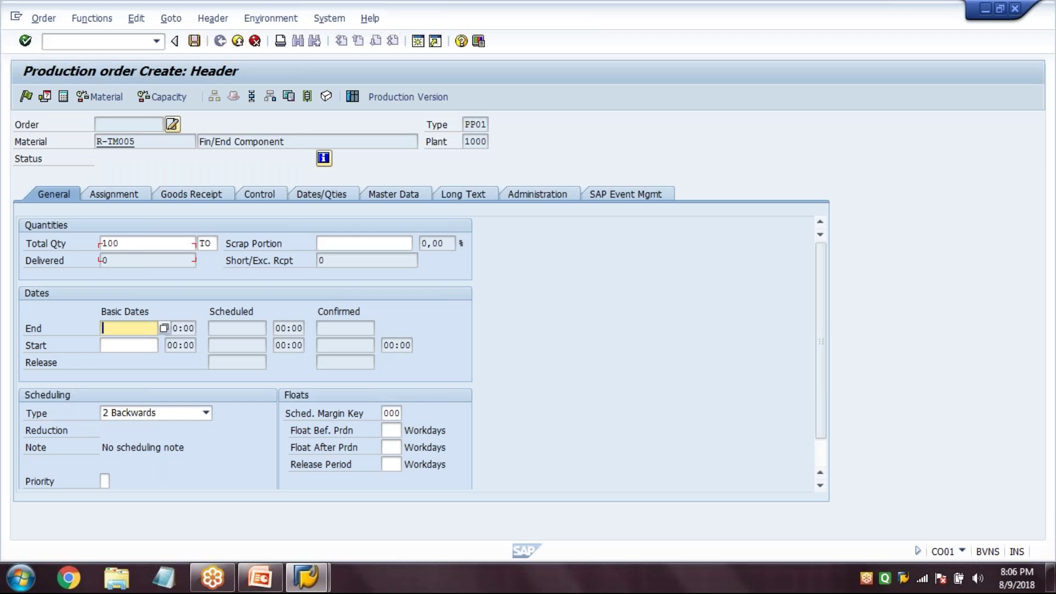
- Save the new PP01 production order for 100 TO, and release and save it in CO02
key(ctrl+s)
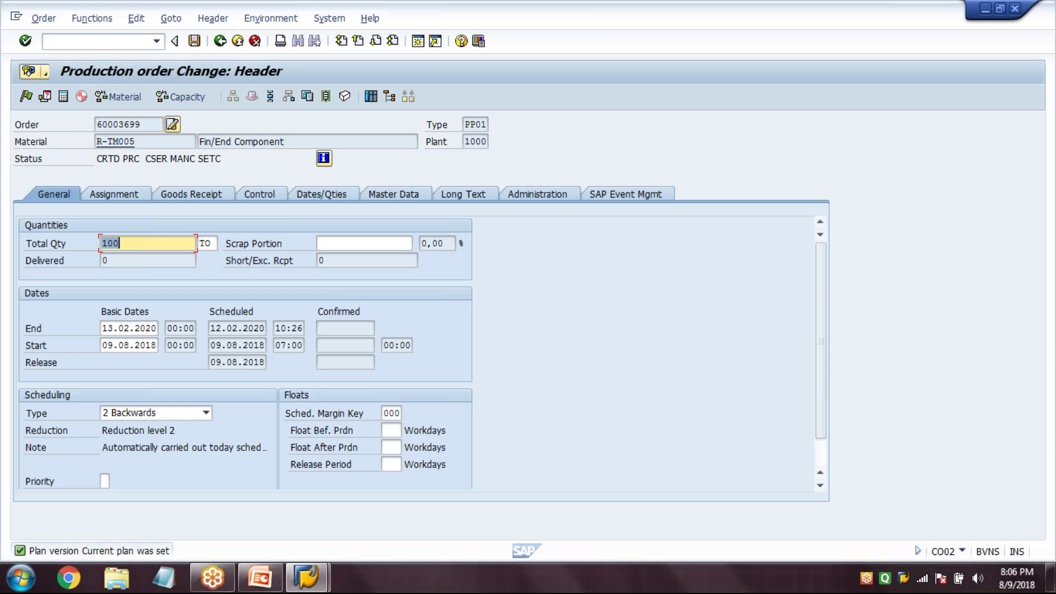
key(ctrl+s)
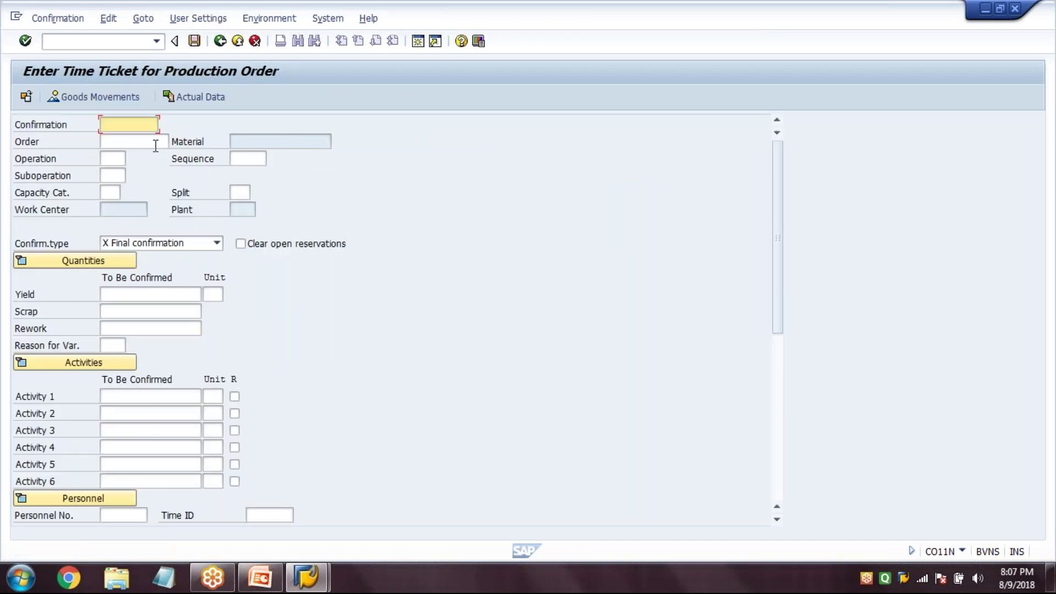
- Post a final confirmation in CO11N for operation 0060, FINISHING OPERATION, of the new production order
click(156, 142)
text(60003699)
key(Tab)
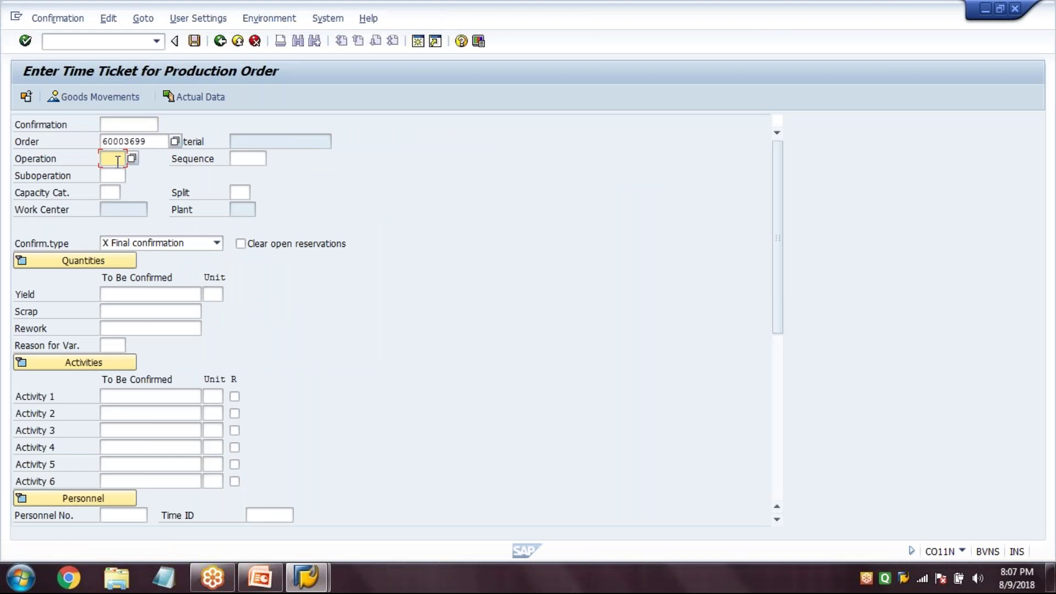
click(132, 159)
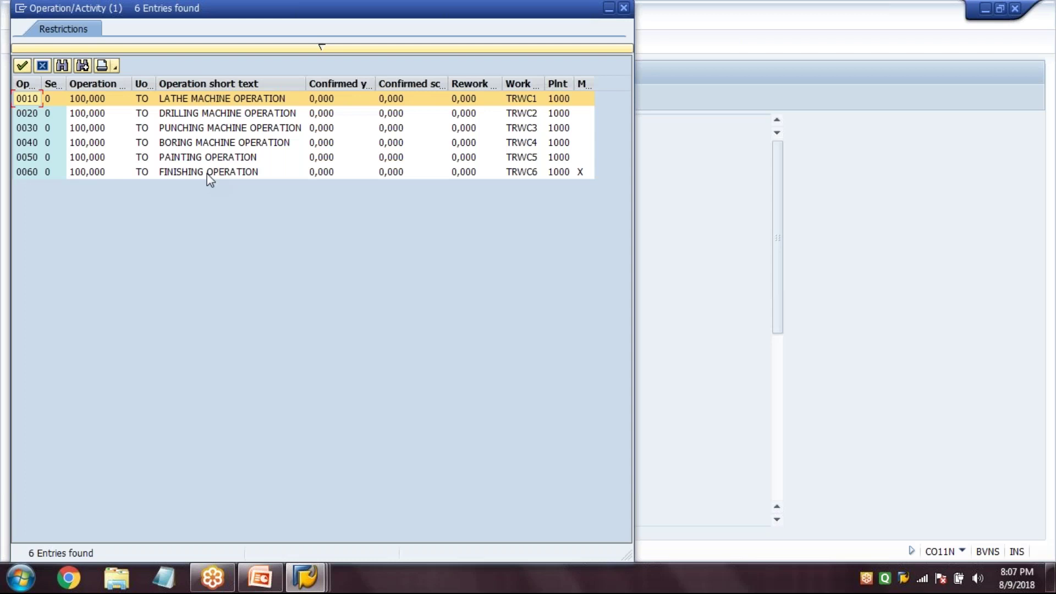
click(174, 172)
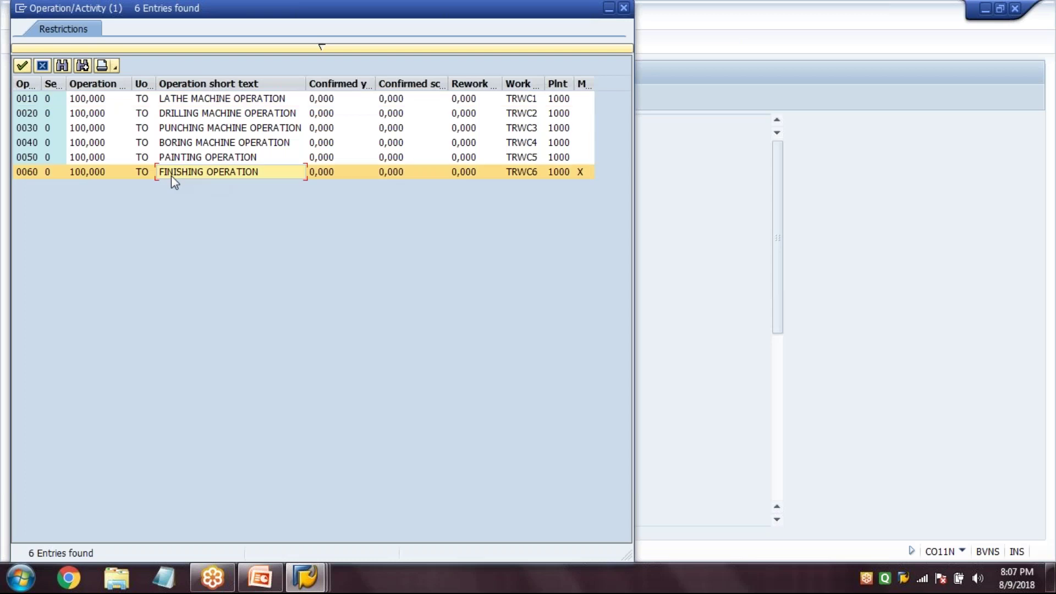
click(186, 114)
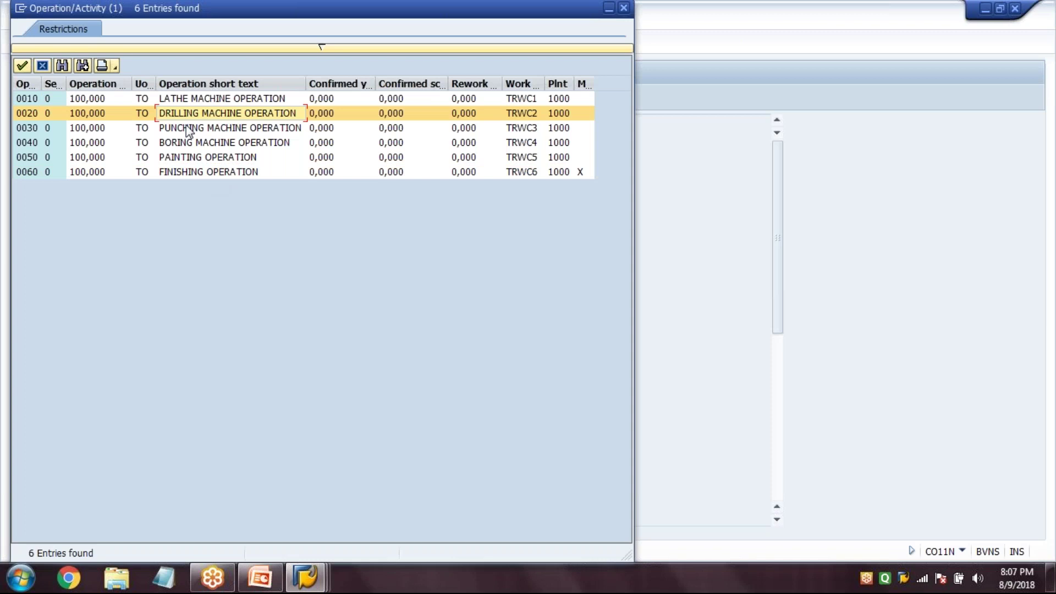
click(187, 128)
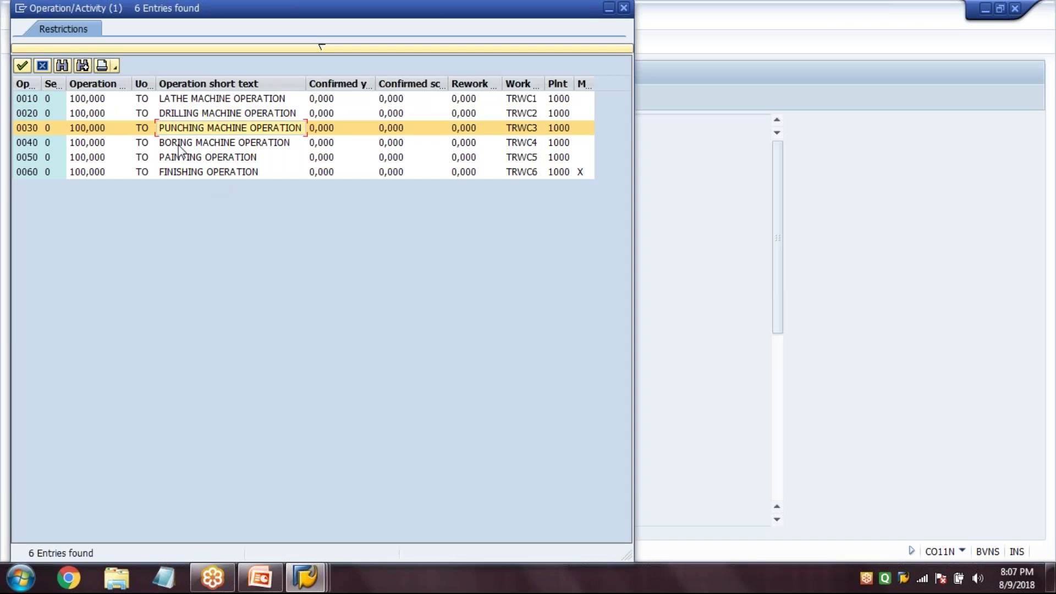
double_click(180, 171)
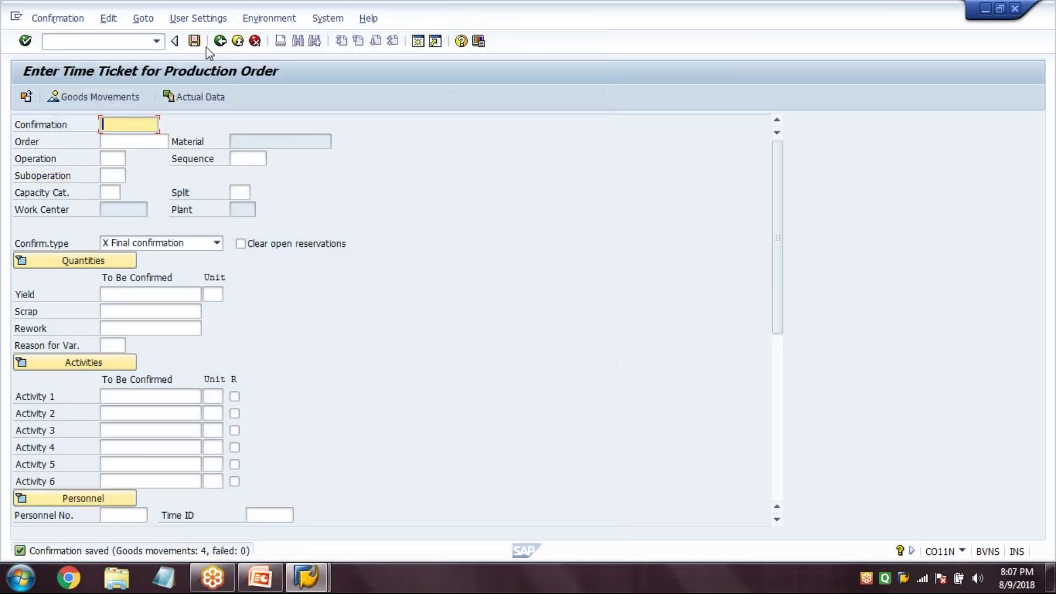
- Look up which operations of the same production order can still be confirmed, and leave the time ticket entry
click(132, 141)
click(136, 164)
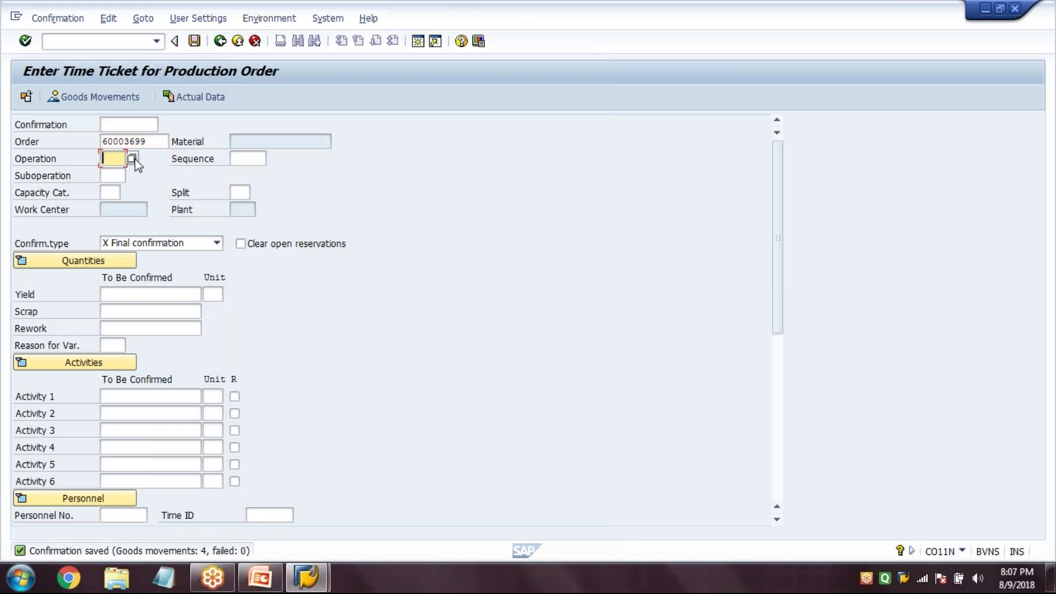
key(Return)
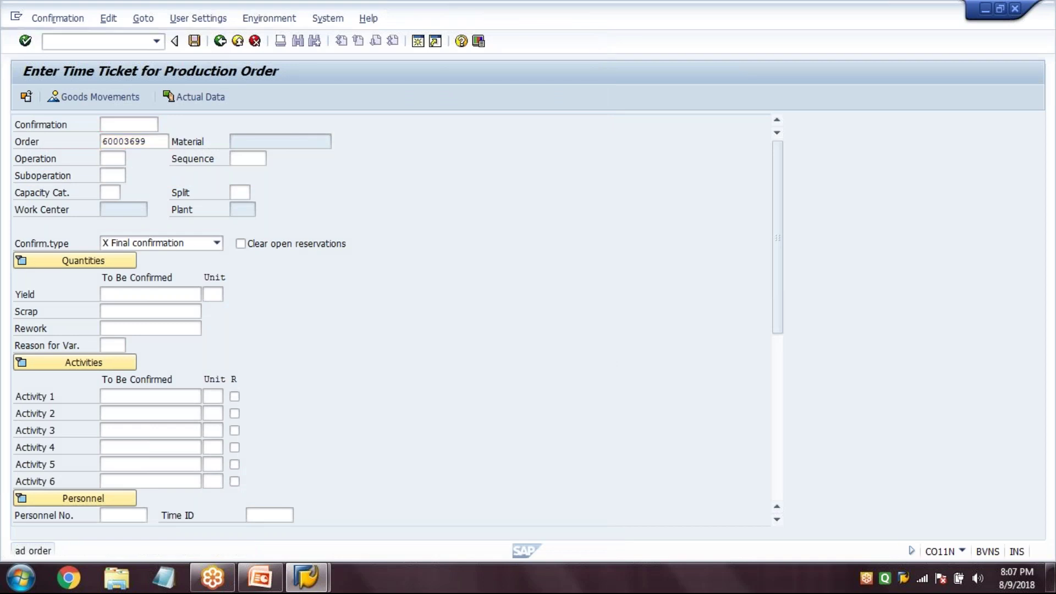
key(F4)
key(Return)
key(F4)
key(F4)
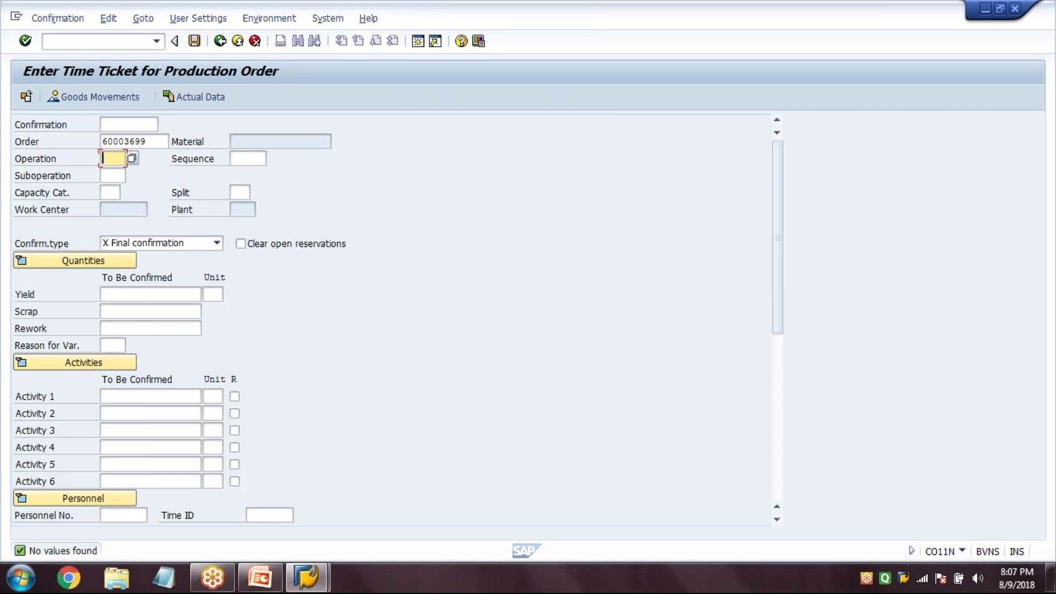
click(132, 159)
click(132, 159)
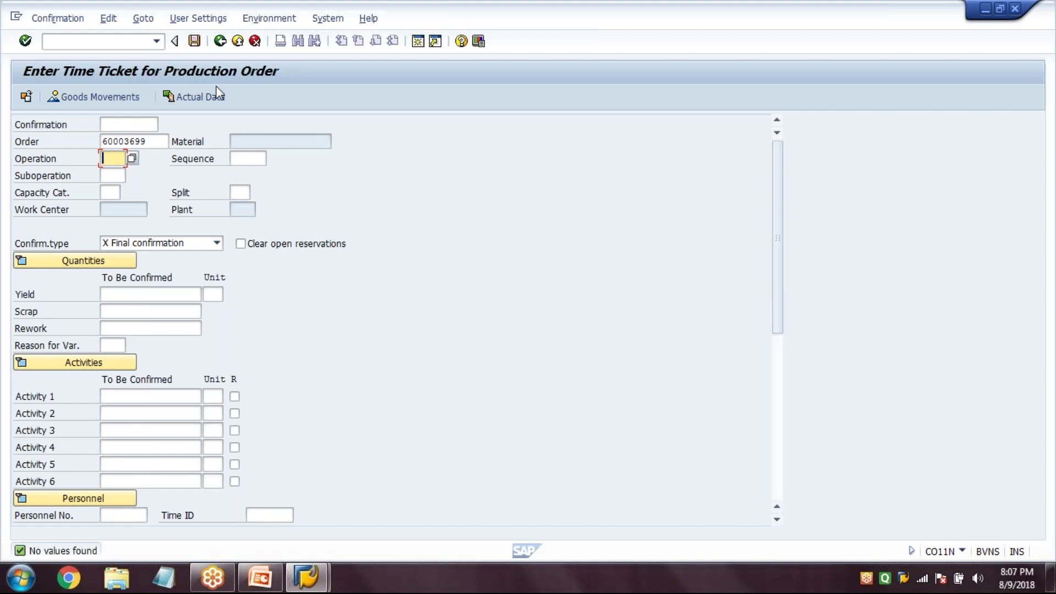
click(220, 41)
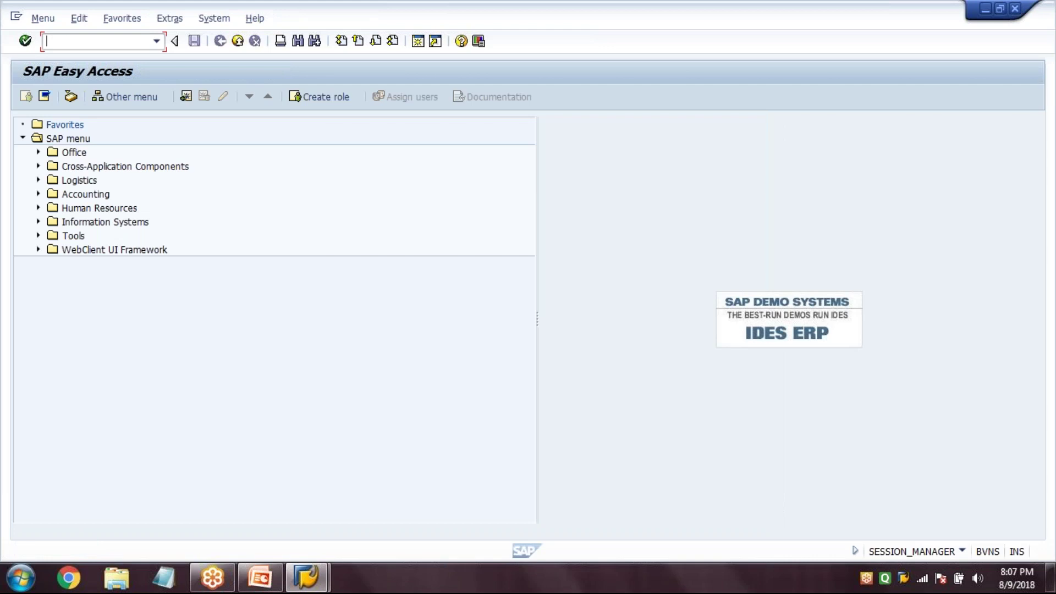
- Display the confirmed production order in CO03 and open its operation overview
text(co03)
key(Return)
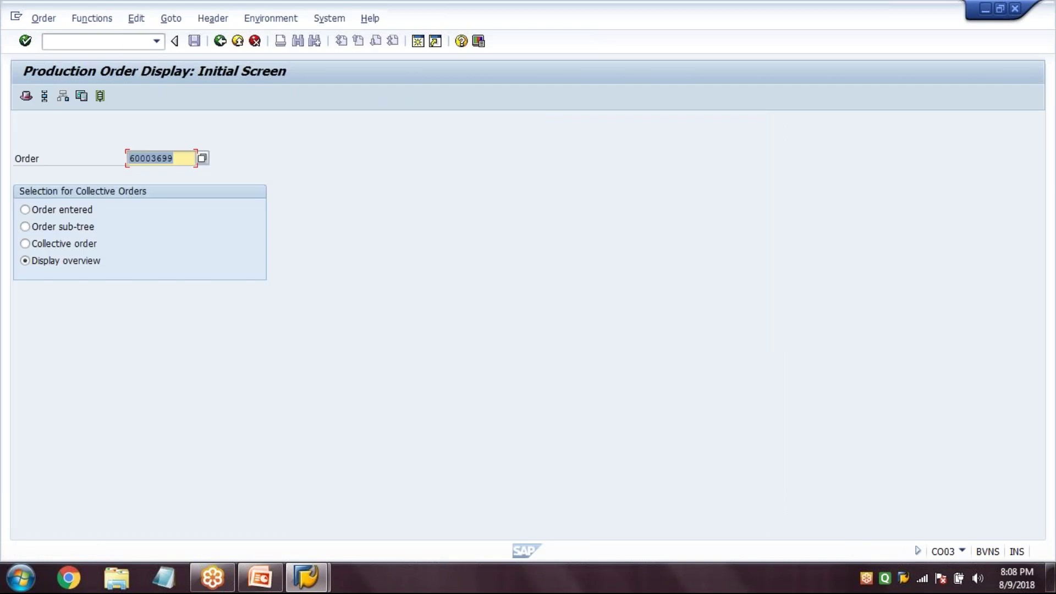
key(Return)
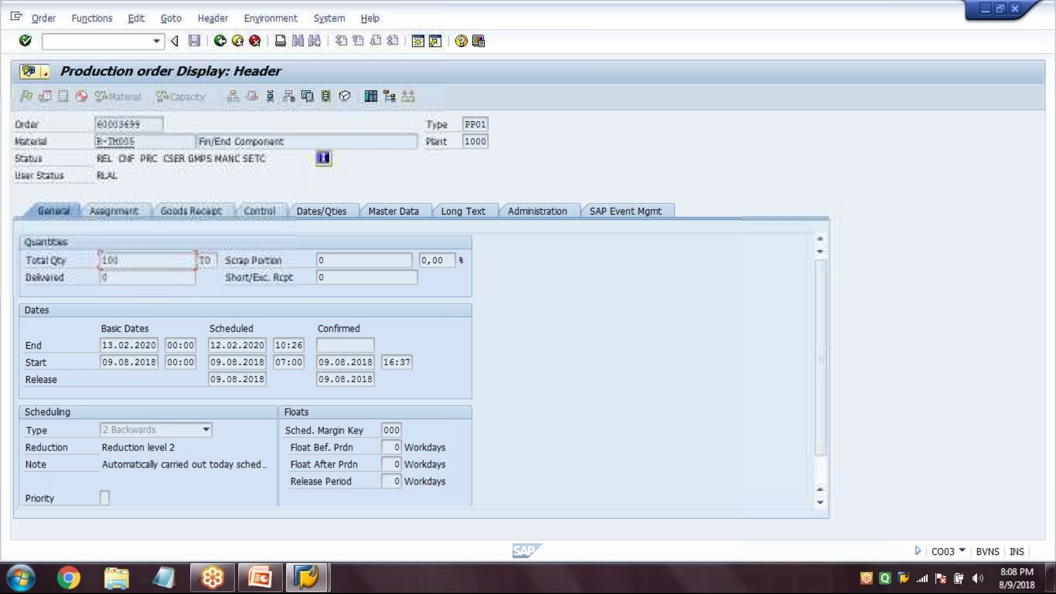
click(270, 97)
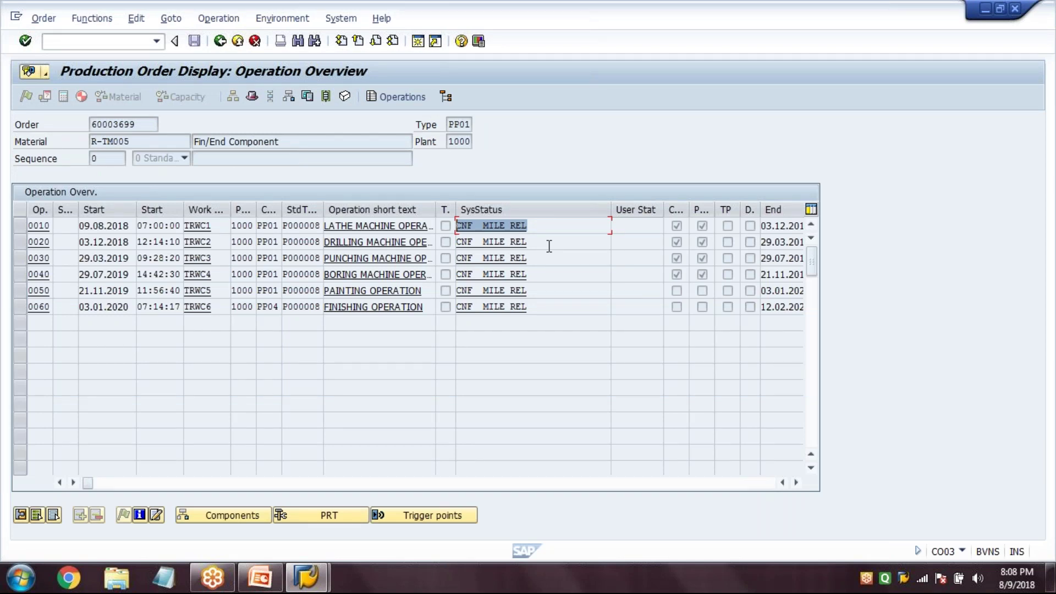
- Check the system status of operations 0010 to 0060, widen the operation short text column, and leave the order display
click(543, 274)
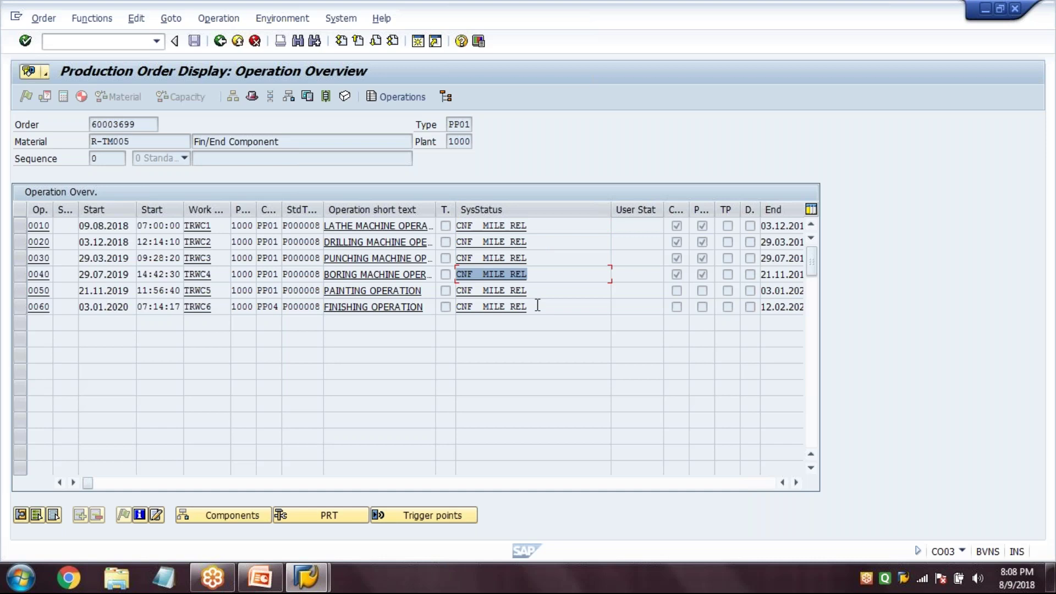
click(537, 306)
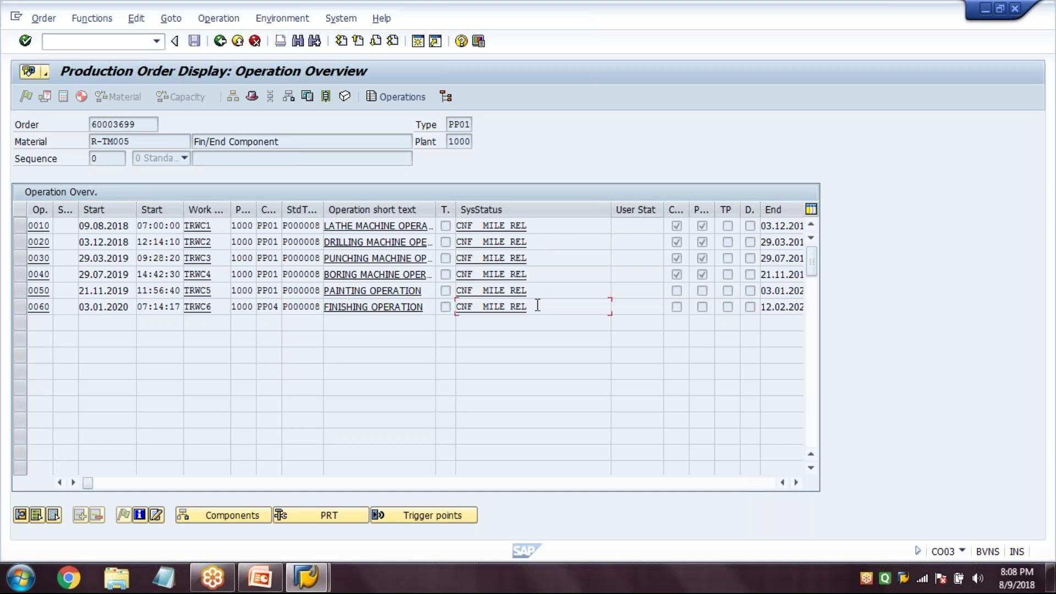
click(70, 310)
click(358, 309)
drag(435, 210, 522, 209)
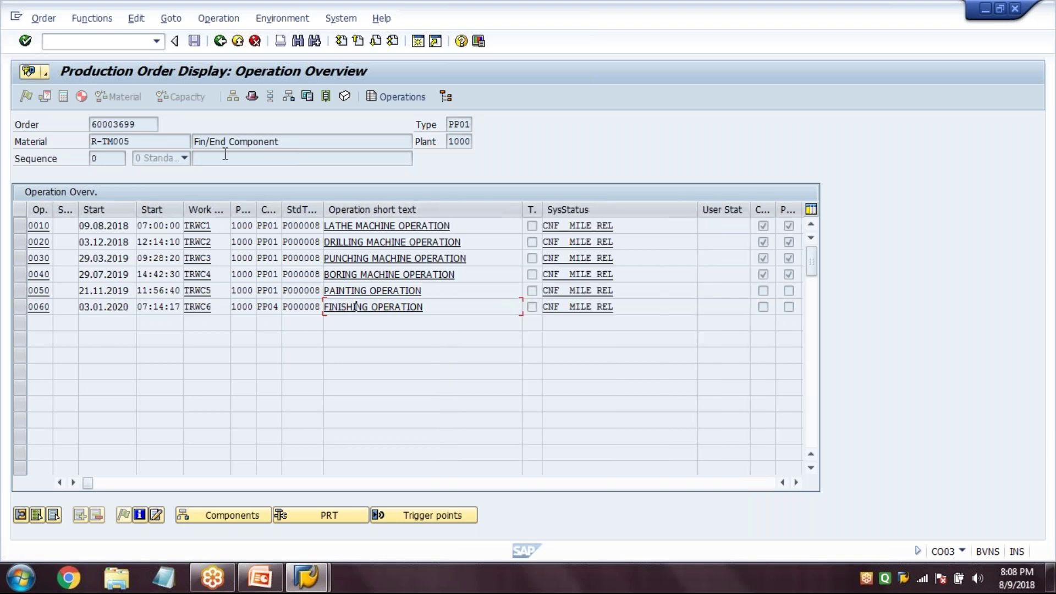
click(220, 42)
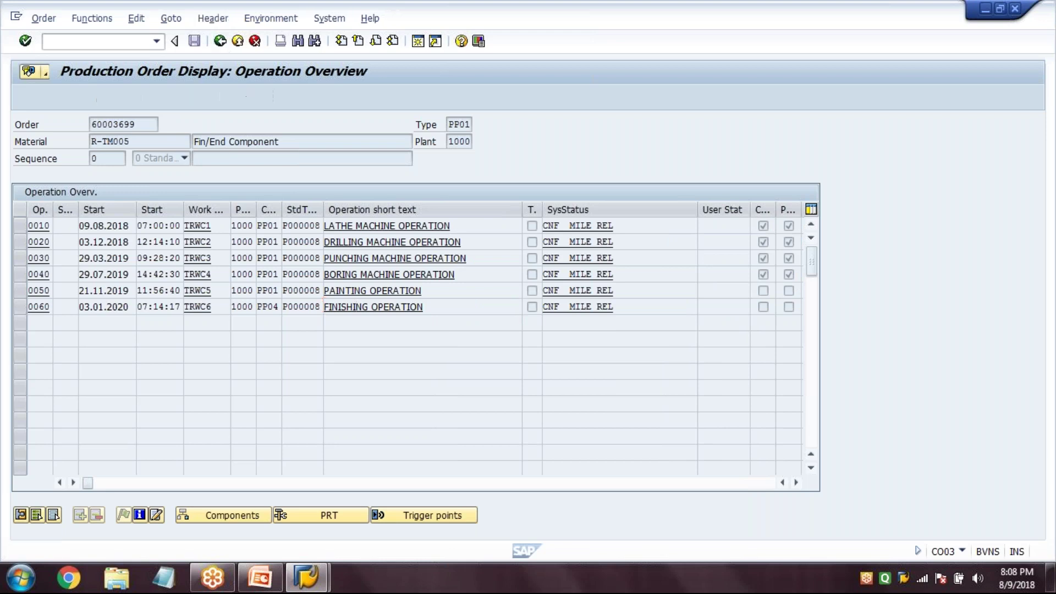
key(F3)
key(F3)
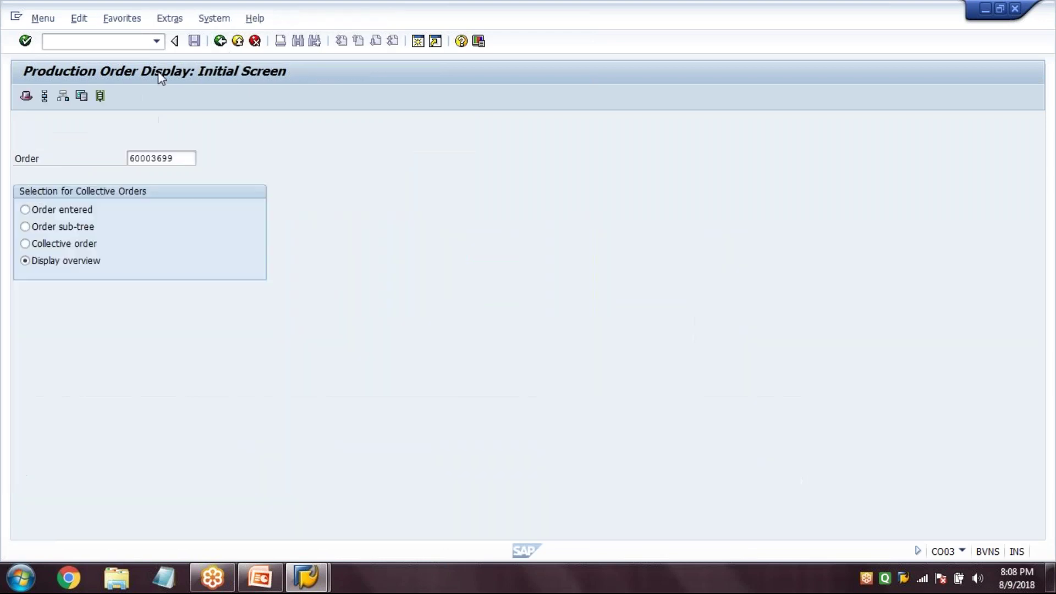
- Switch to the PowerPoint slide show and advance past the TECO and CLSD slide to Create Production Order
click(260, 577)
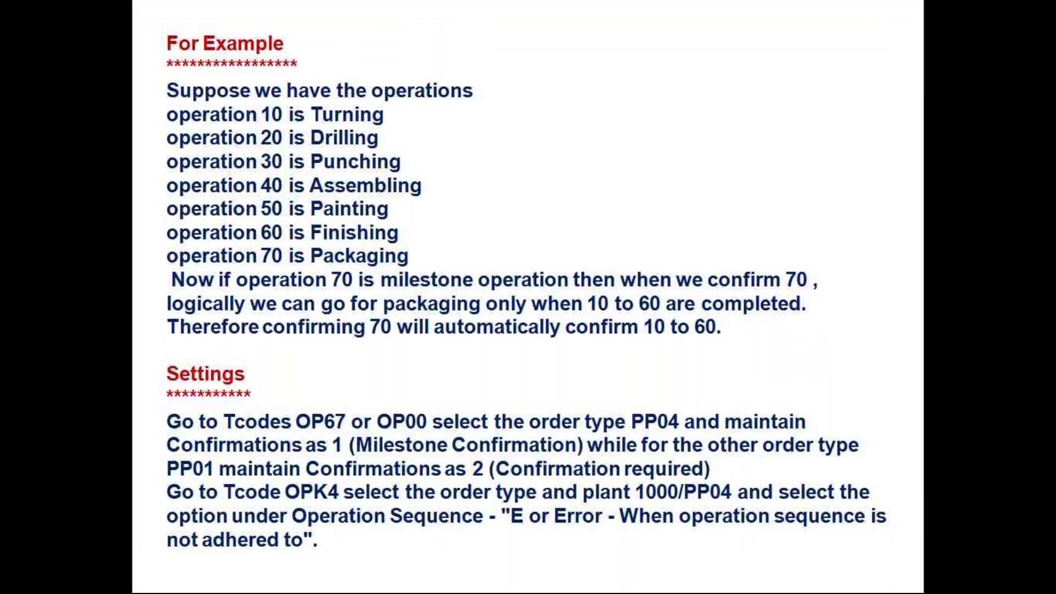
click(527, 270)
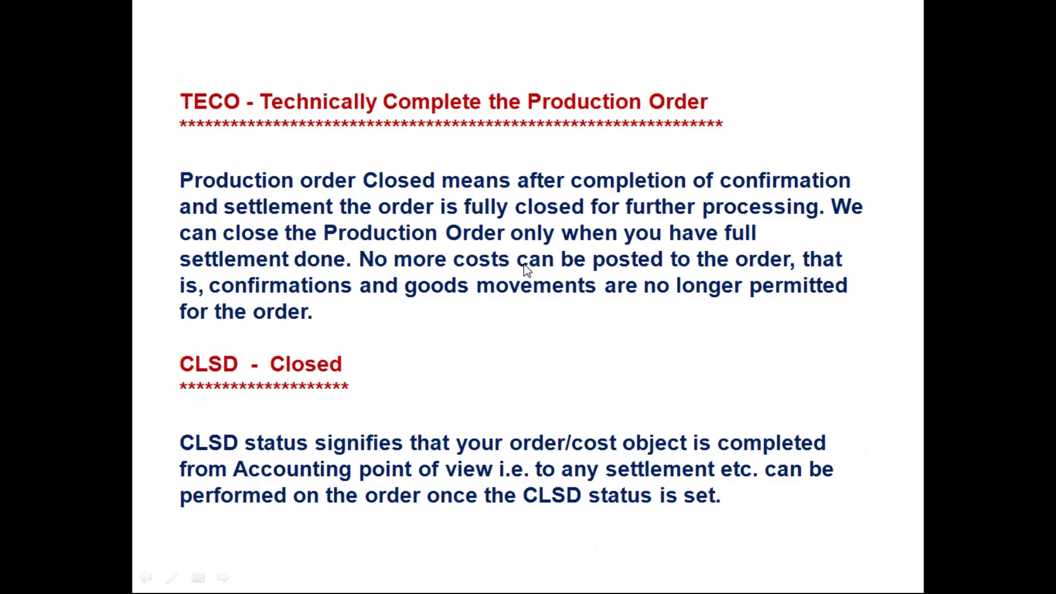
click(526, 269)
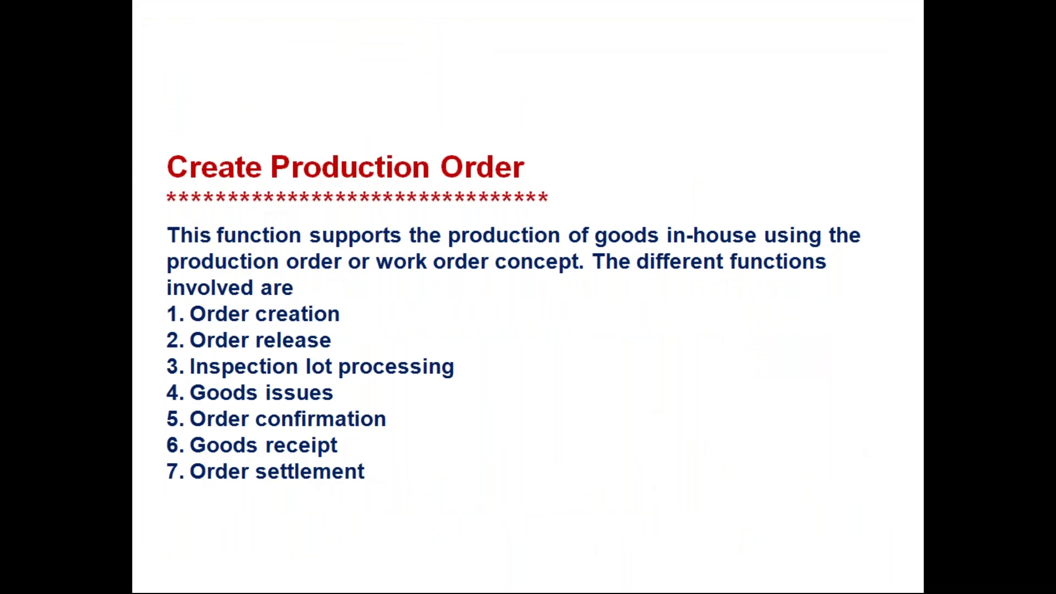
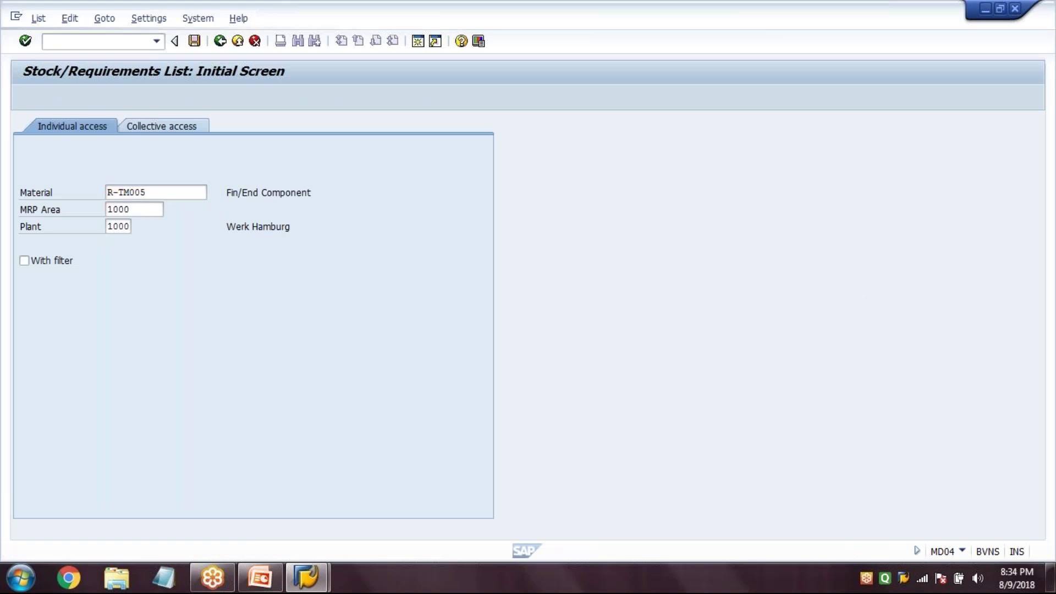
- Display the MD04 stock/requirements list for material R-TM005 in plant 1000 and review its stock and production orders
key(Return)
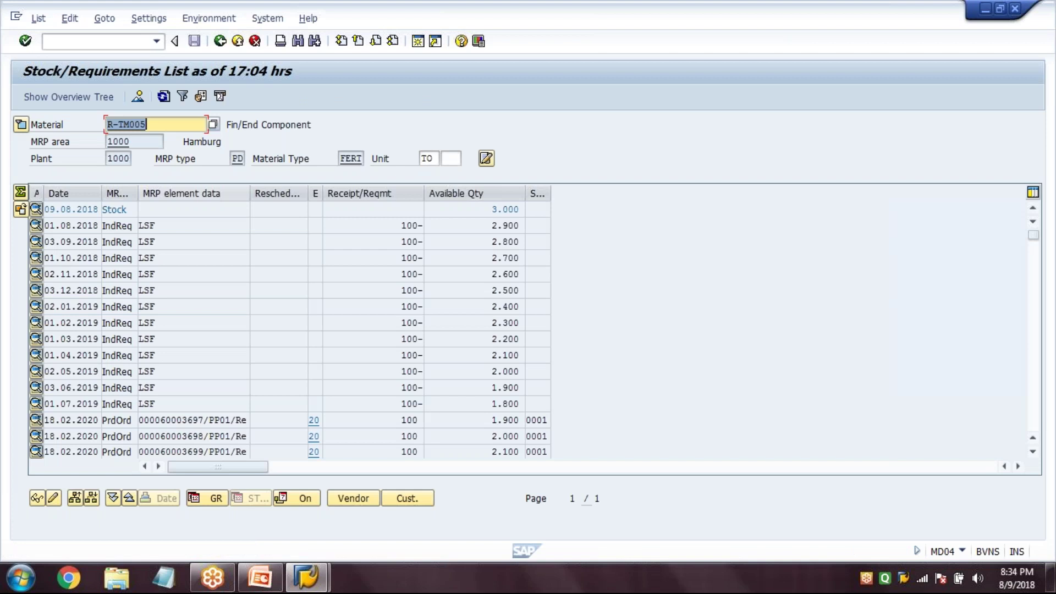
scroll(226, 216, down, 5)
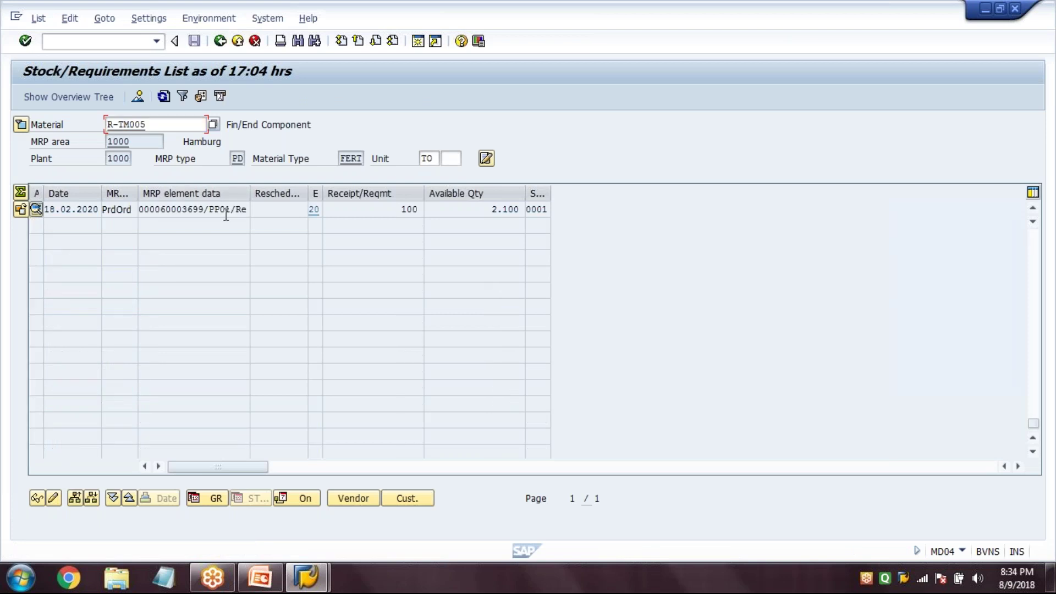
click(226, 215)
click(1032, 299)
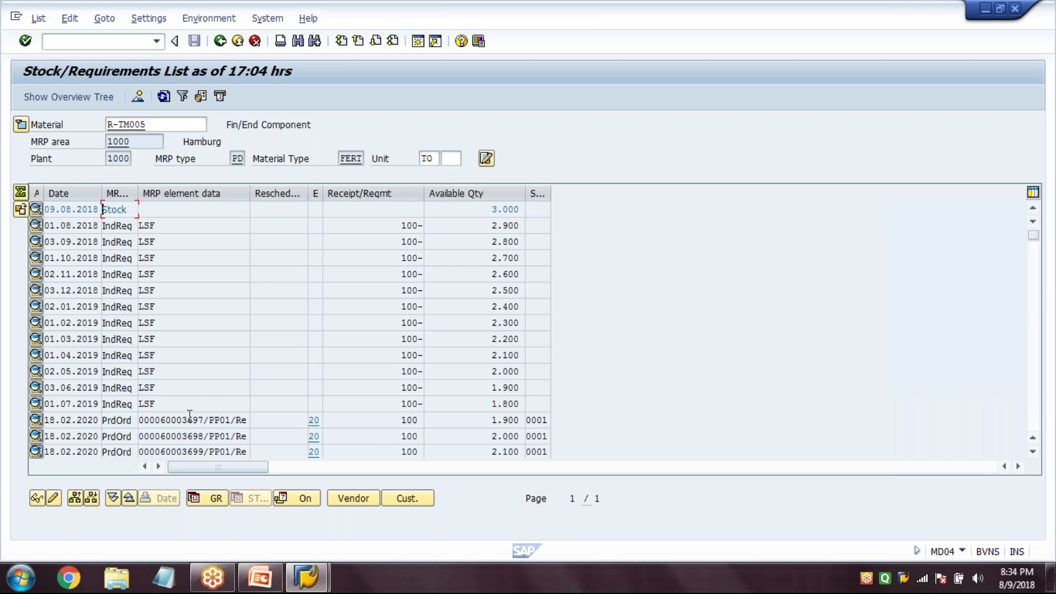
- Show the overview tree beside the stock/requirements list and load the list for R-TM005 from it
click(60, 100)
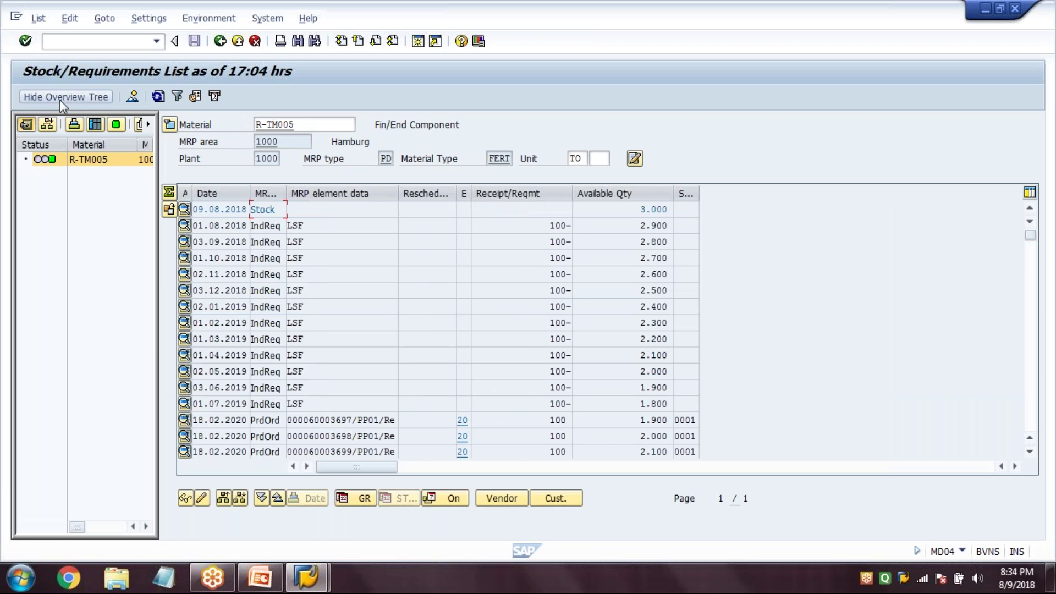
click(87, 163)
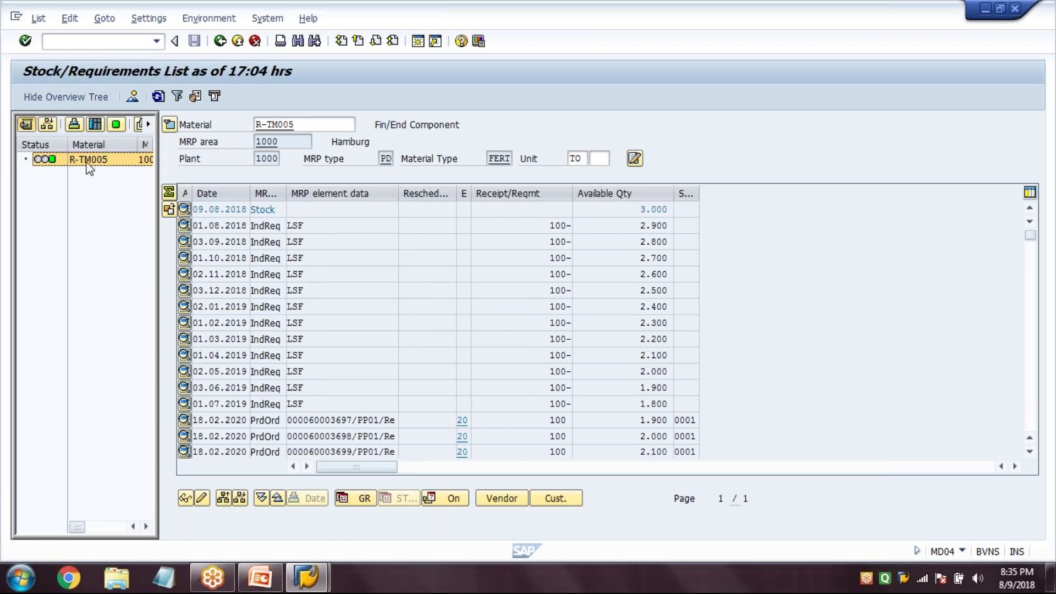
double_click(87, 164)
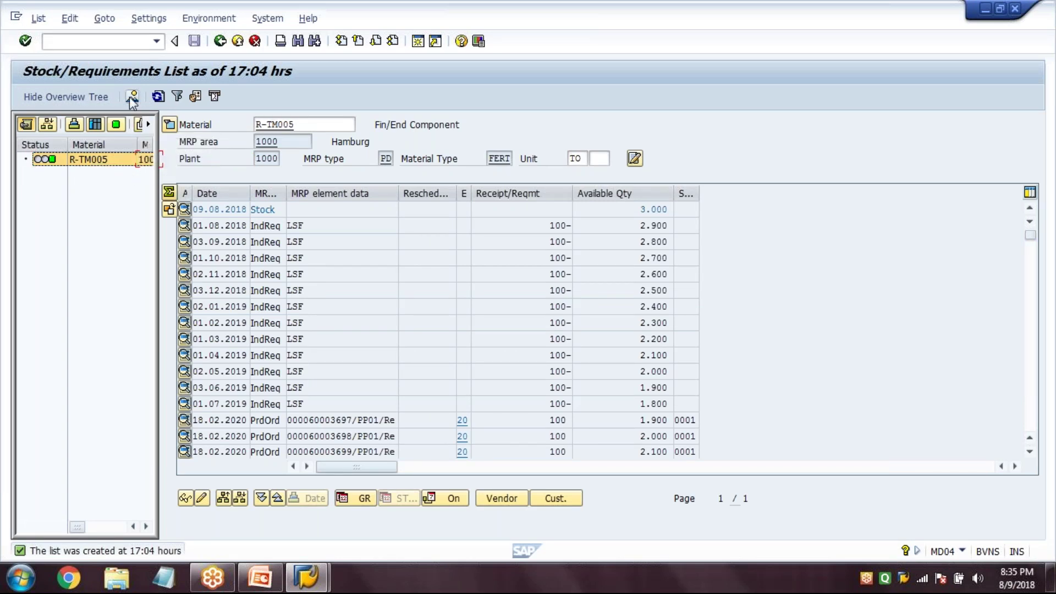
- Hide the overview tree and check the stock statistics of the Stock line for R-TM005
click(67, 96)
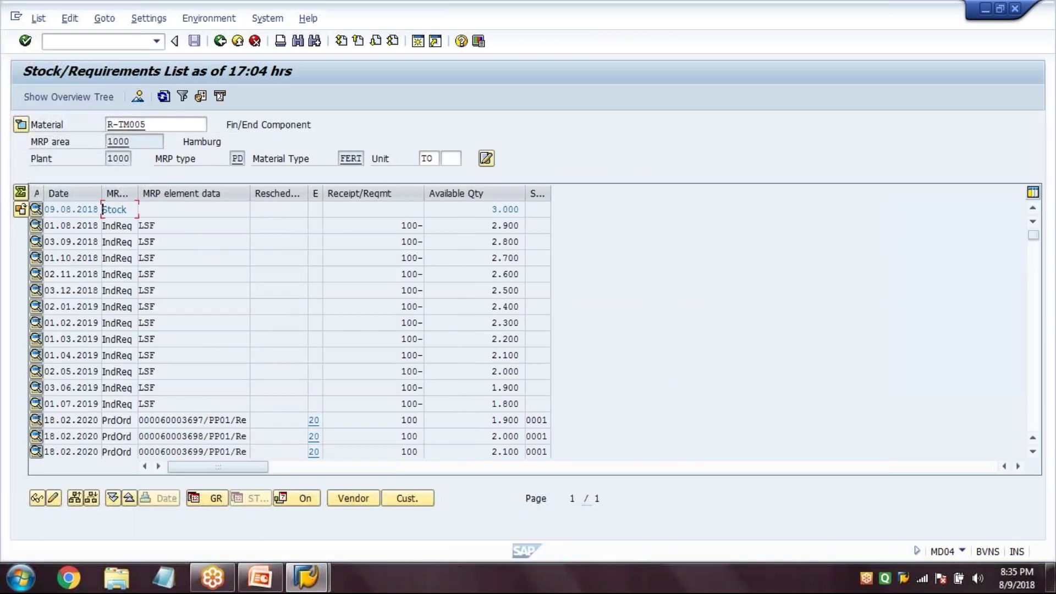
click(35, 209)
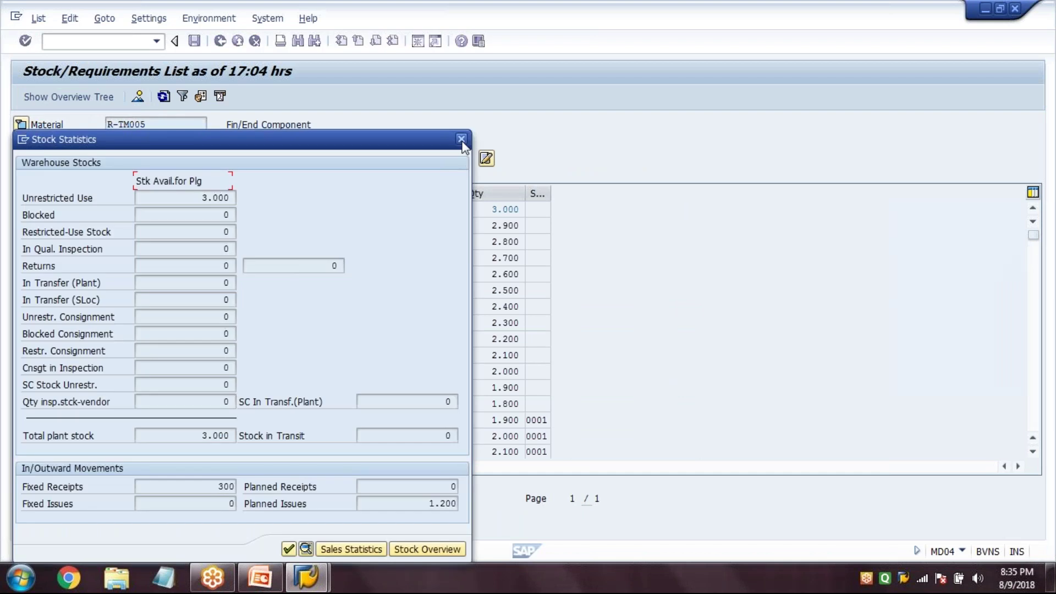
click(462, 140)
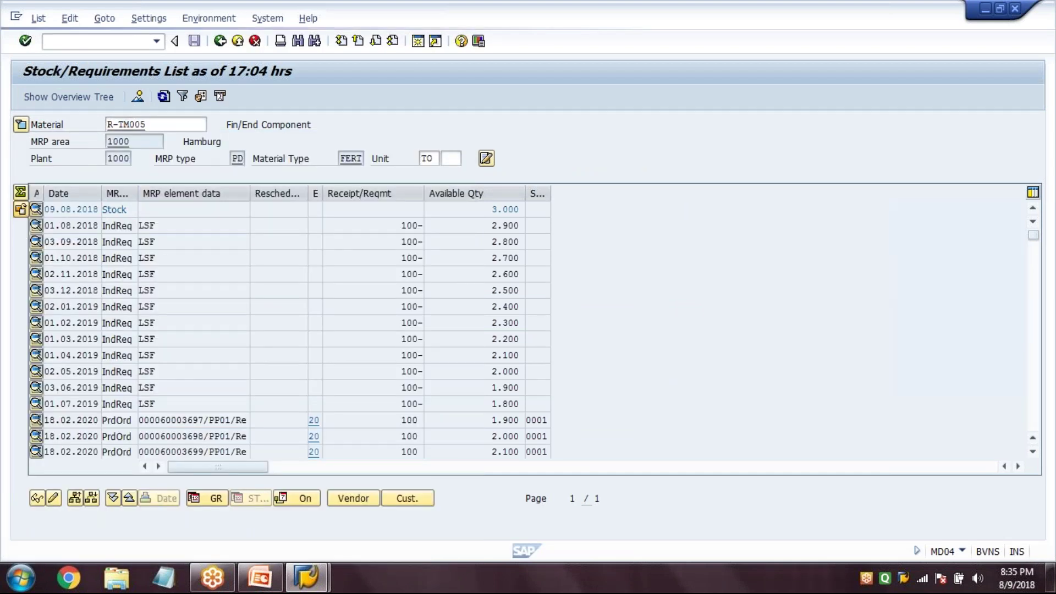
- Check the order tree for the Stock line, then leave the list and reload it for R-TM005 in plant 1000
key(ctrl+F12)
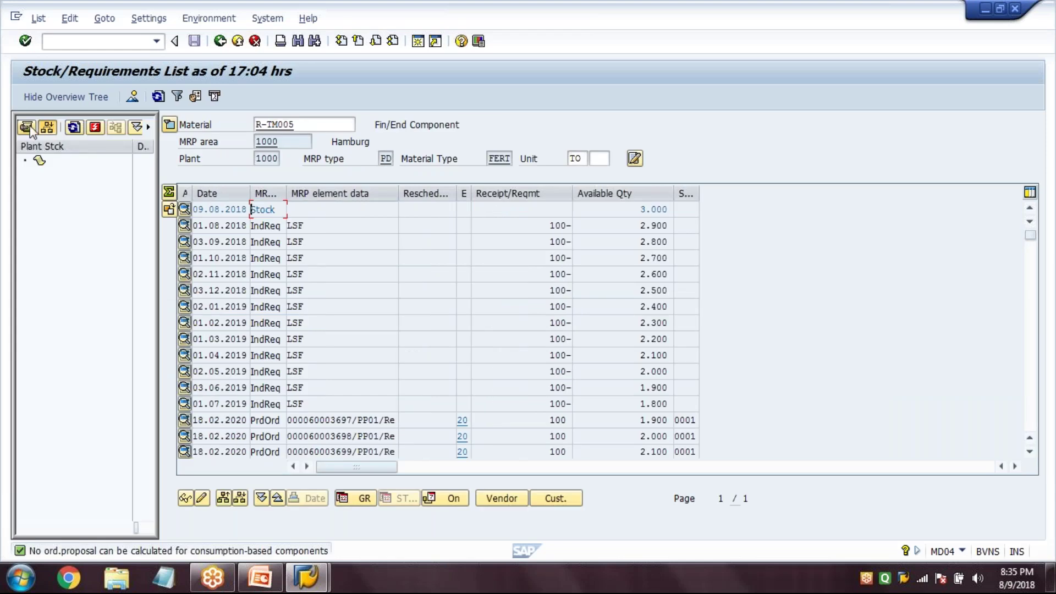
click(137, 128)
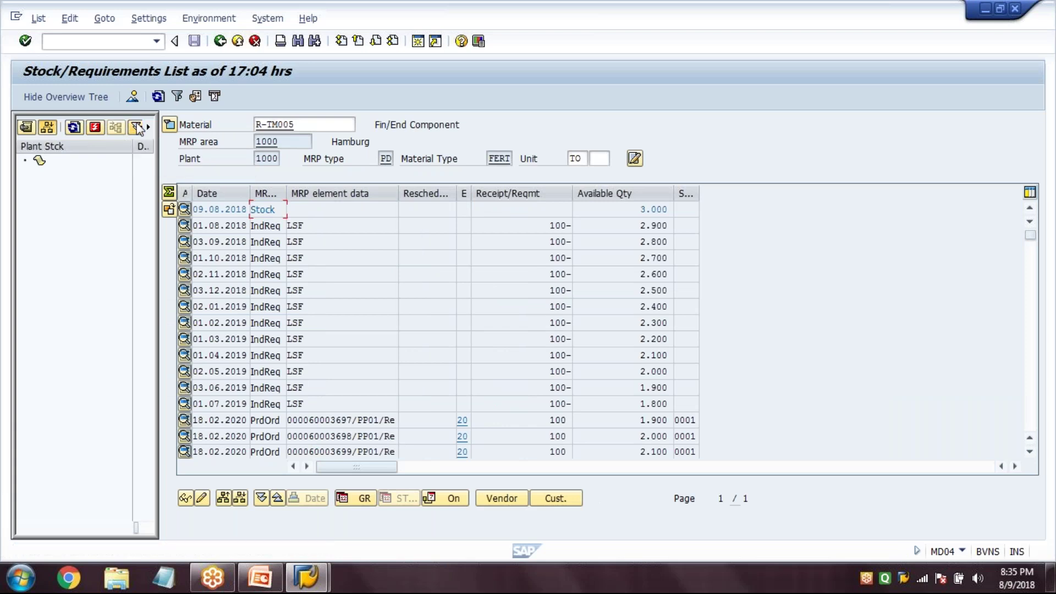
click(39, 161)
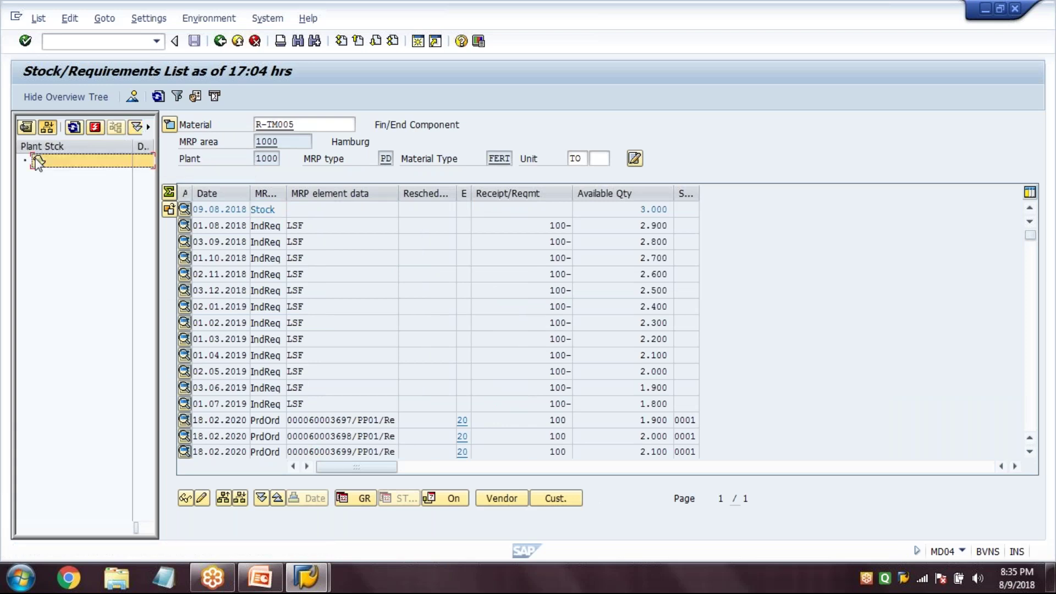
click(220, 42)
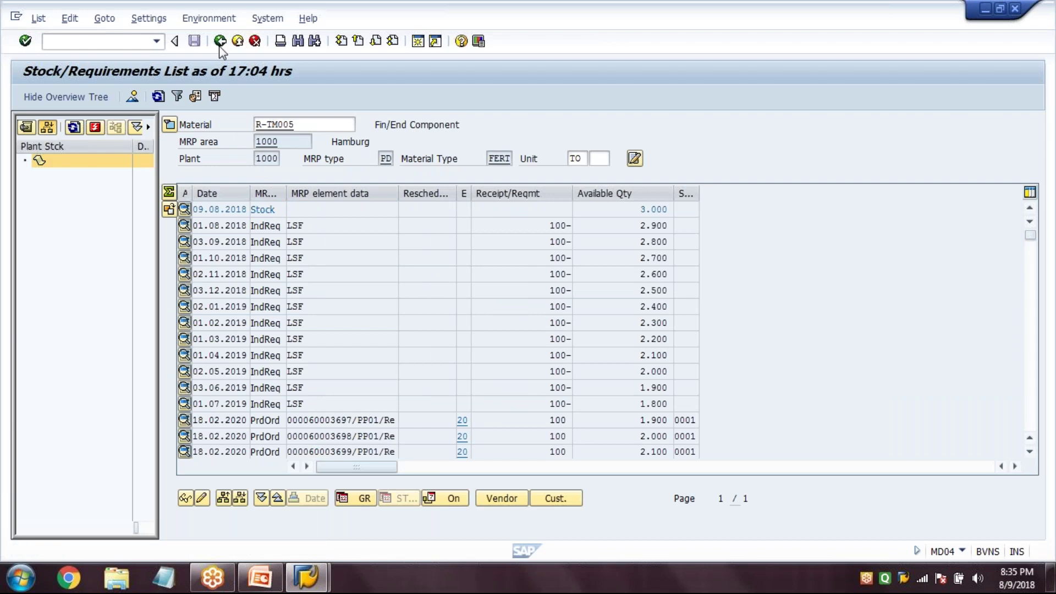
click(178, 190)
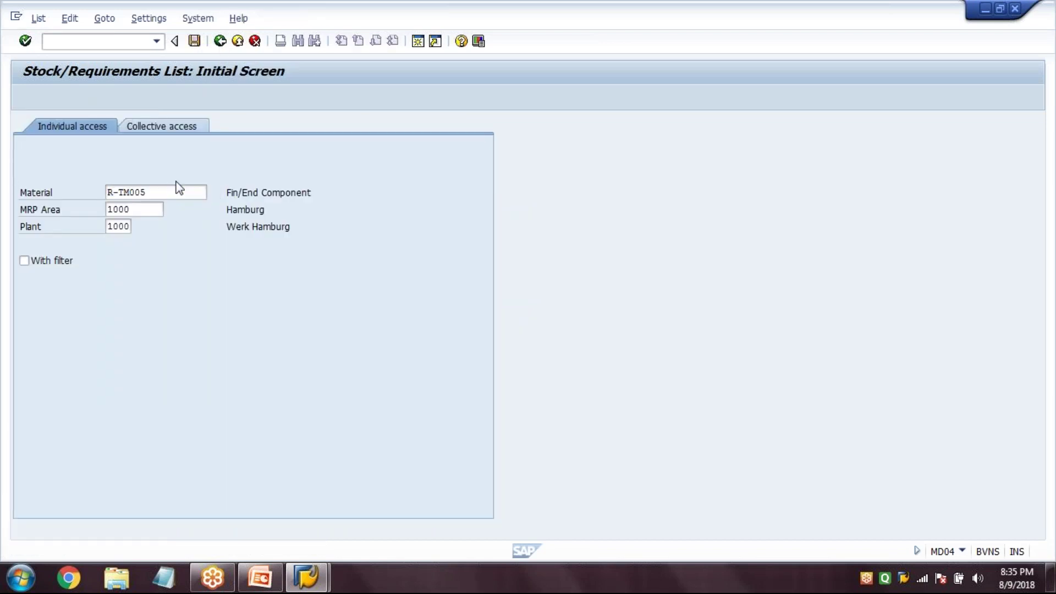
key(Return)
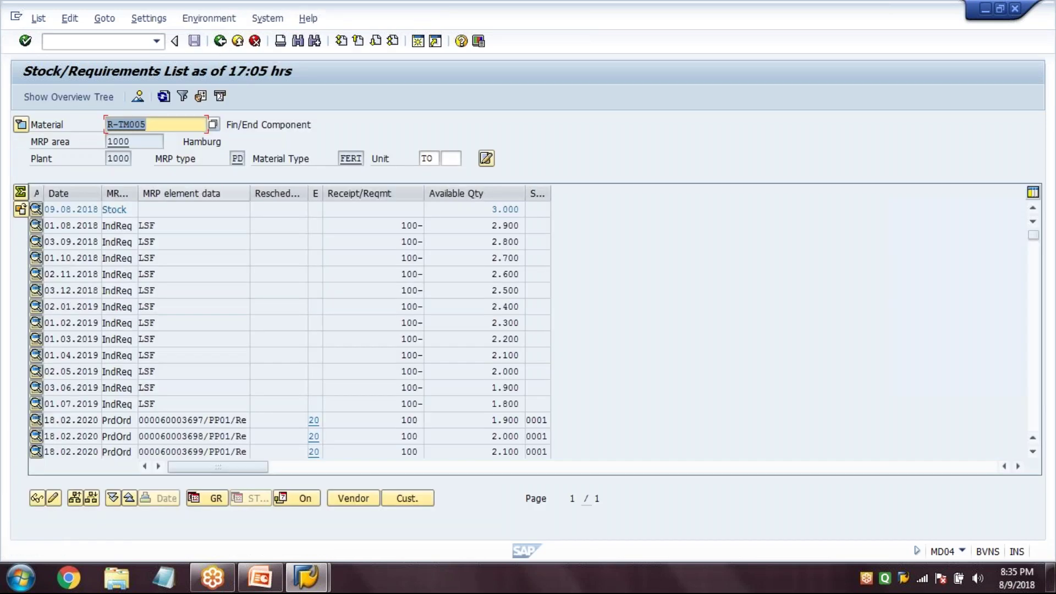
- Review the period totals by days, weeks and months, try the planning calendar view, and return to the individual line list
click(76, 498)
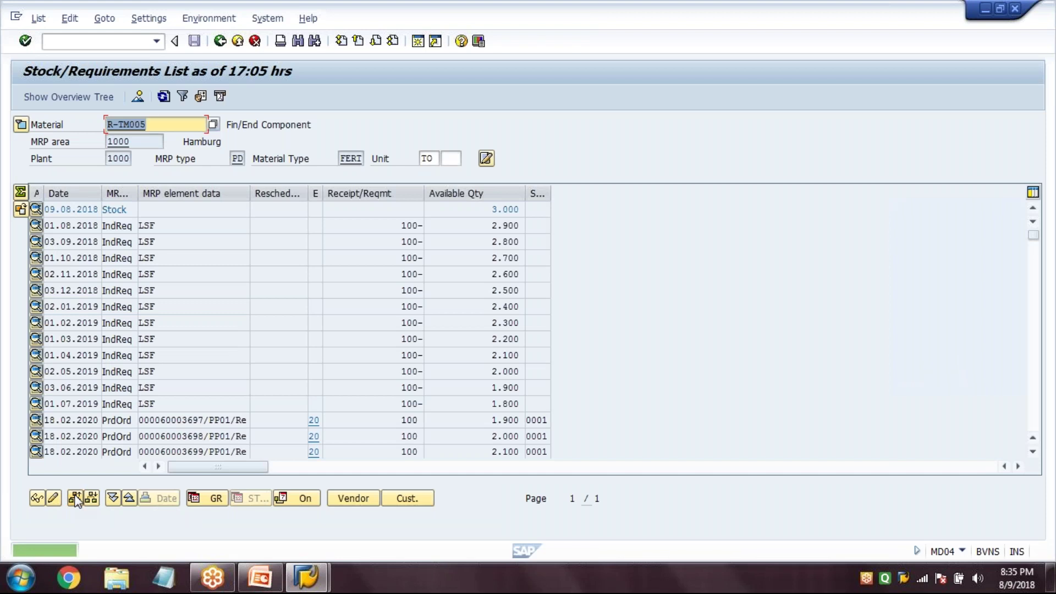
click(21, 196)
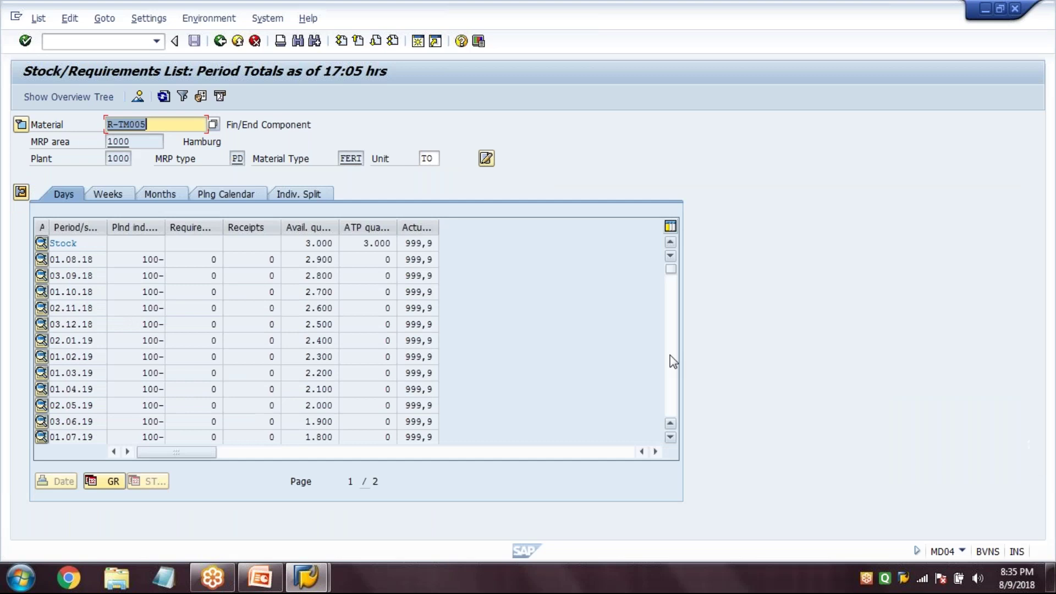
click(108, 197)
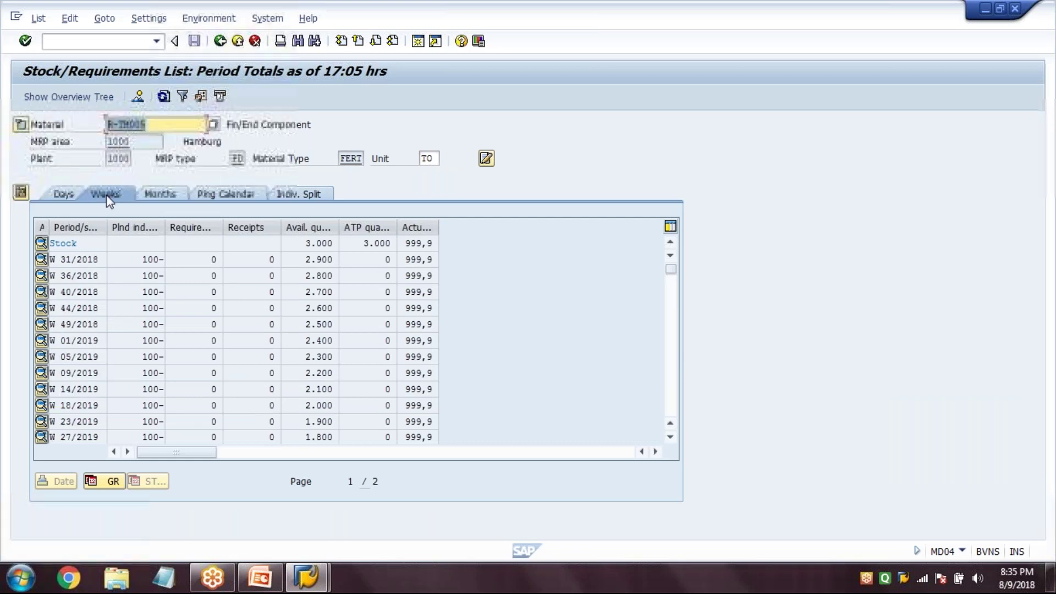
click(147, 195)
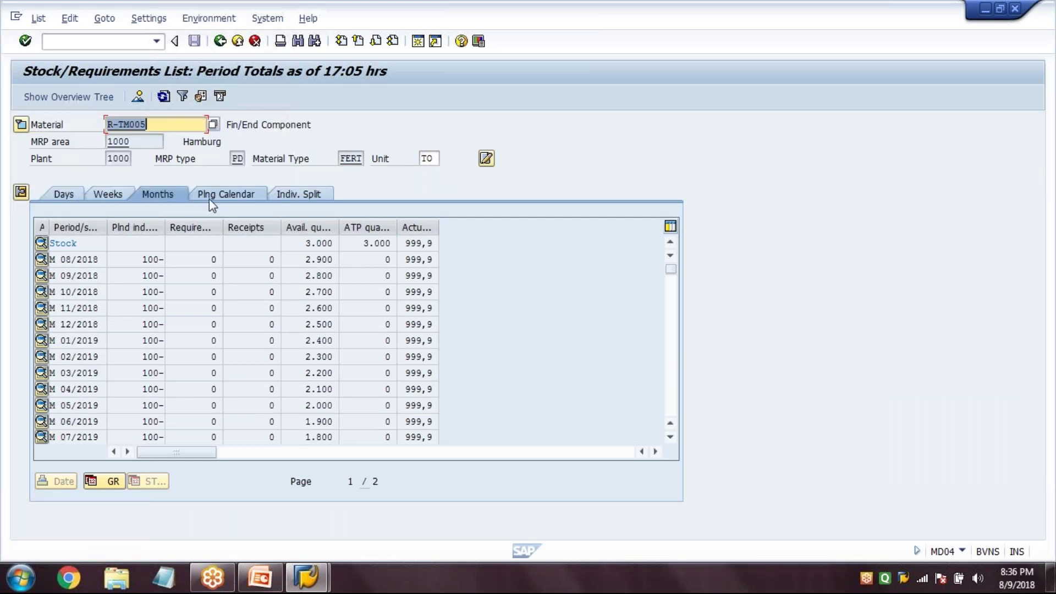
click(209, 200)
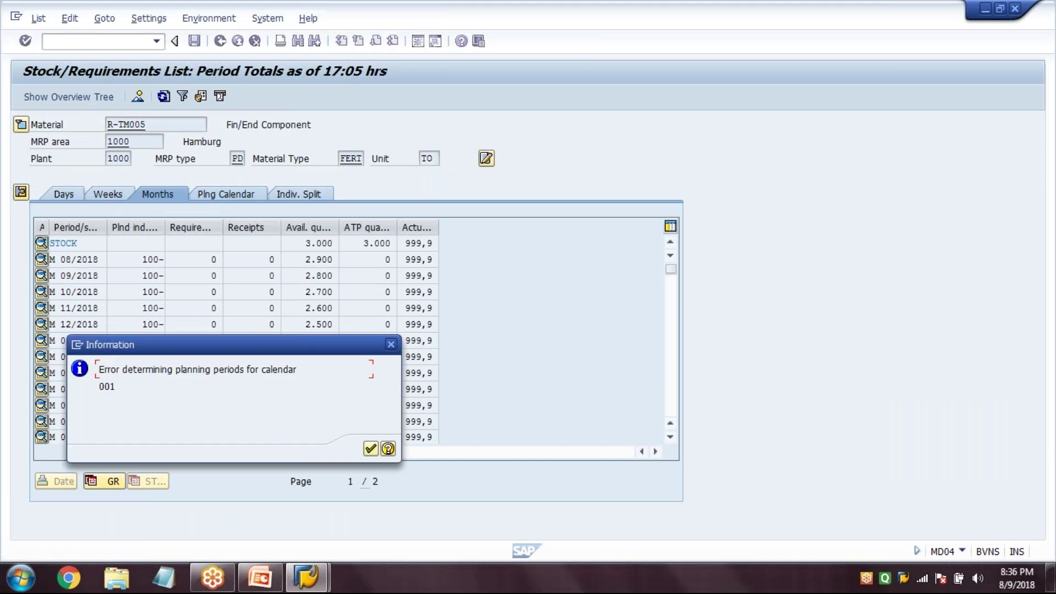
key(Return)
click(20, 192)
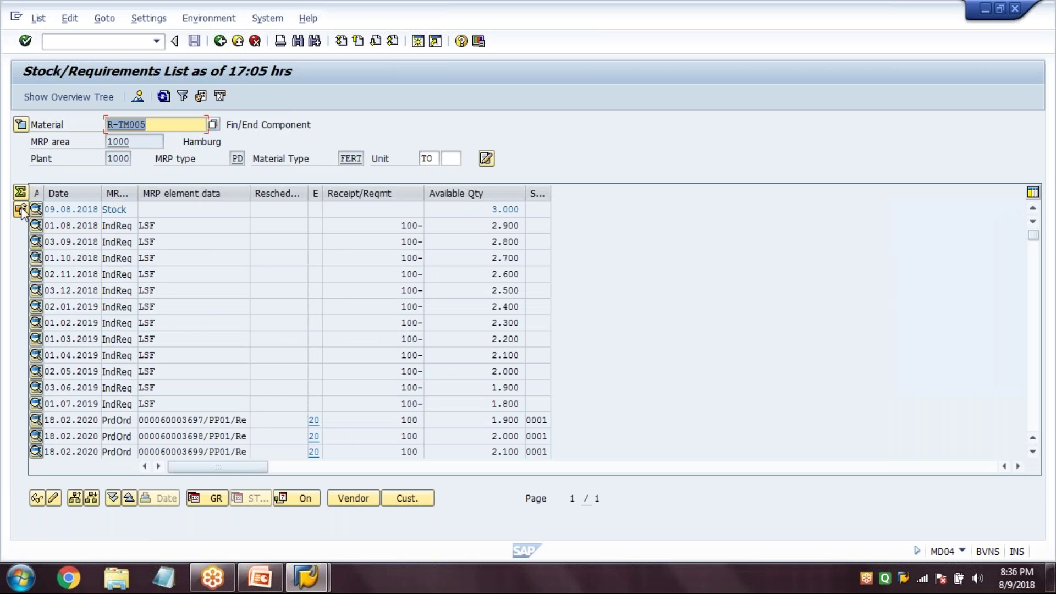
- Display the order tree for the first procurement element of R-TM005 and hide the overview again
click(21, 209)
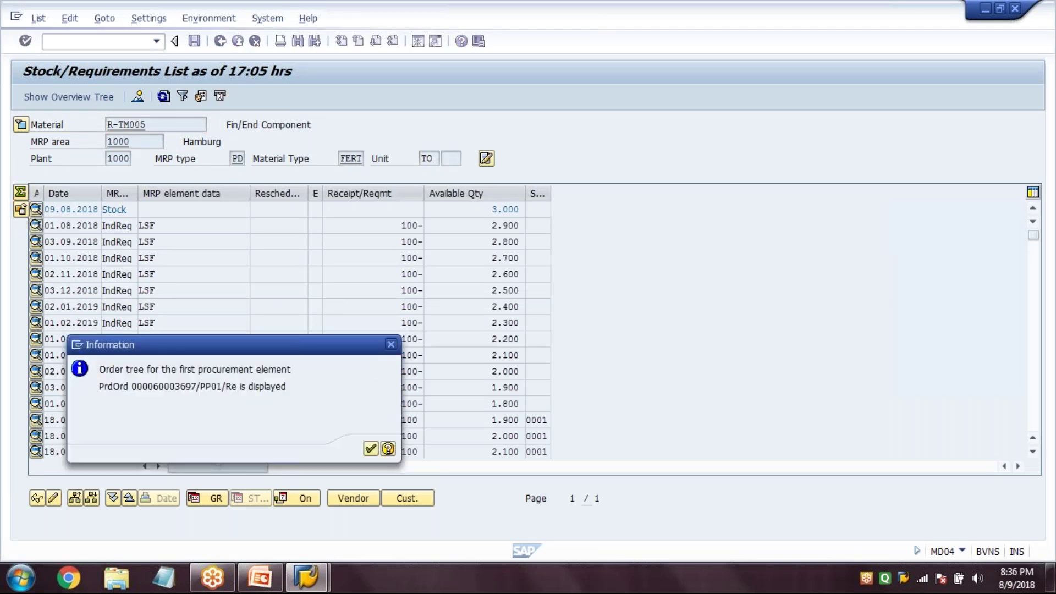
key(Return)
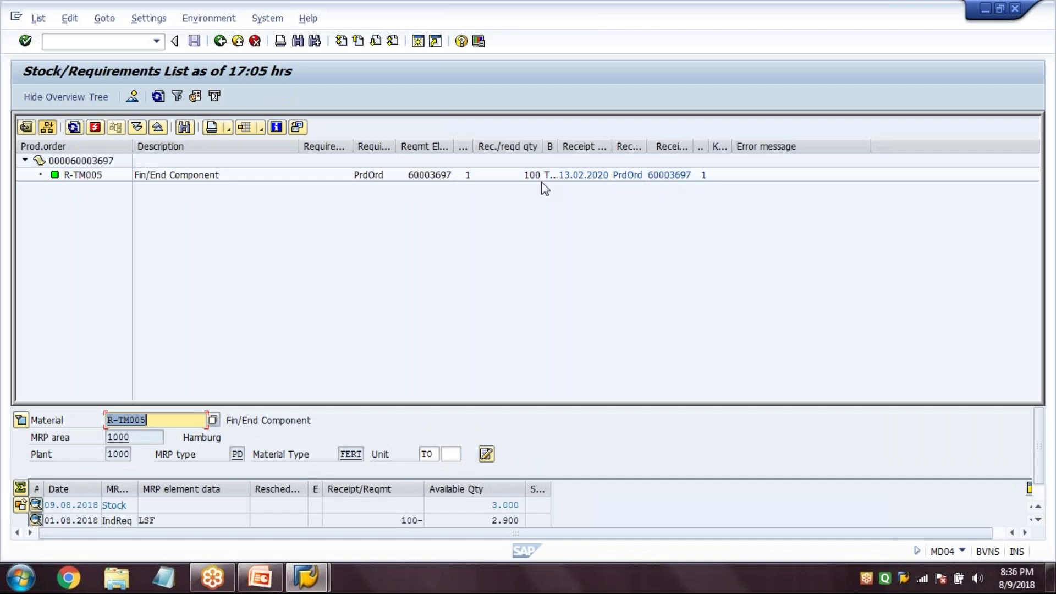
click(82, 97)
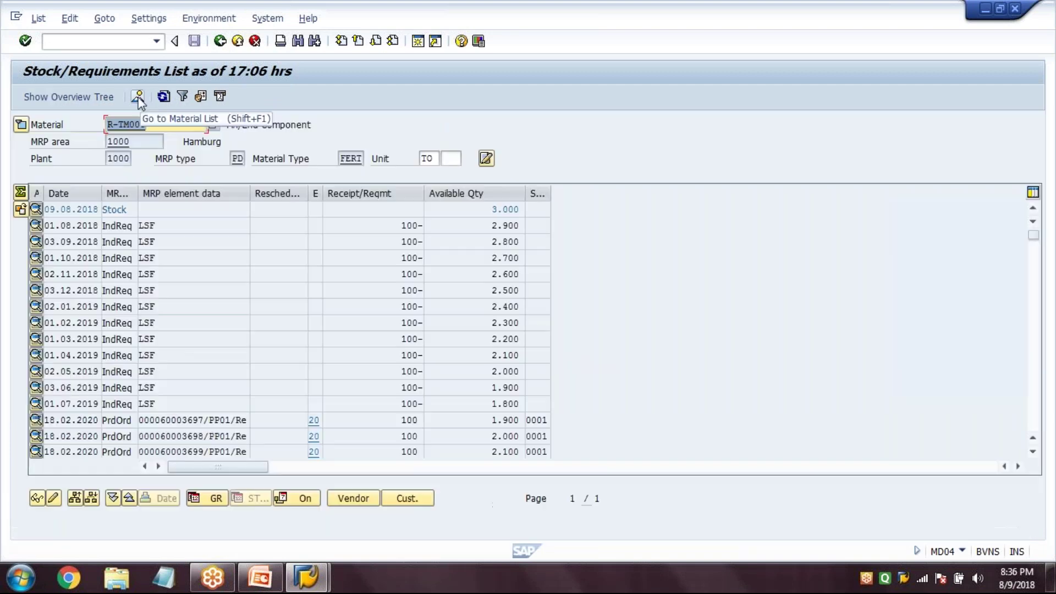
- View the material list for plant 1000, exit it with confirmation, and redisplay the stock/requirements list for R-TM005
click(137, 98)
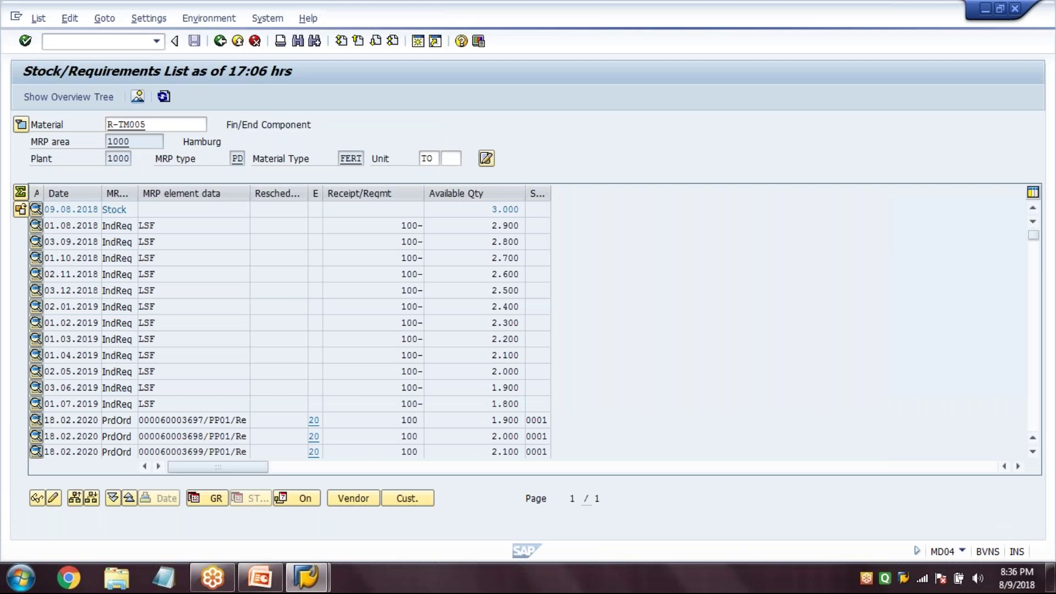
click(220, 42)
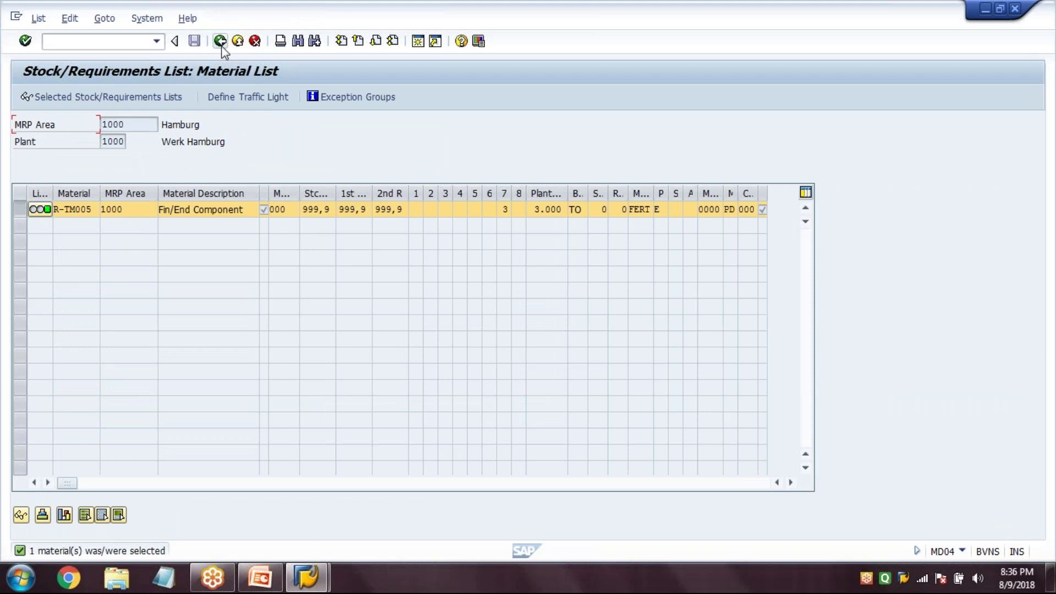
click(221, 42)
key(Escape)
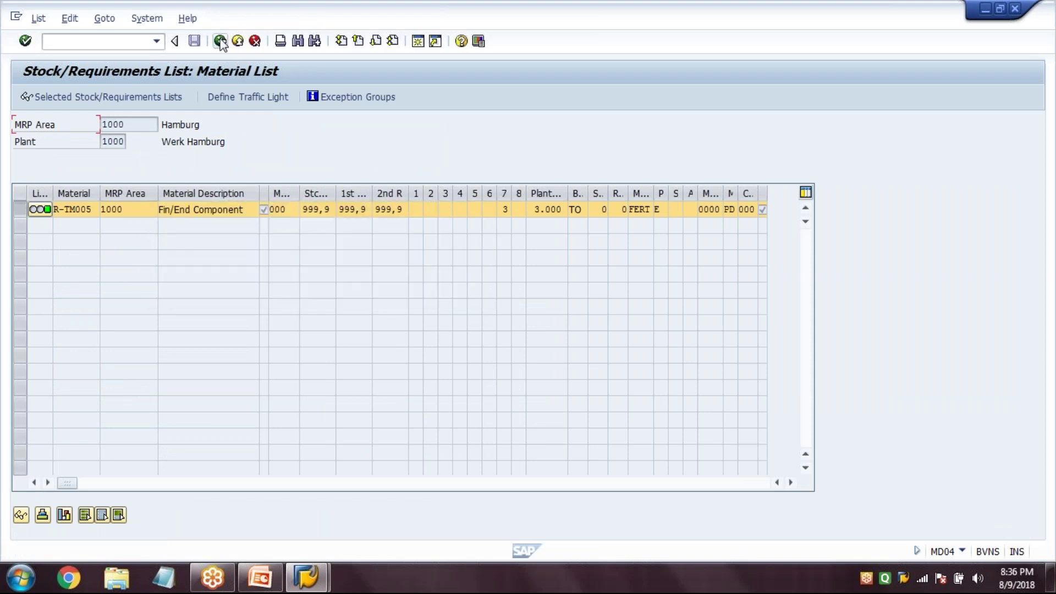
click(220, 43)
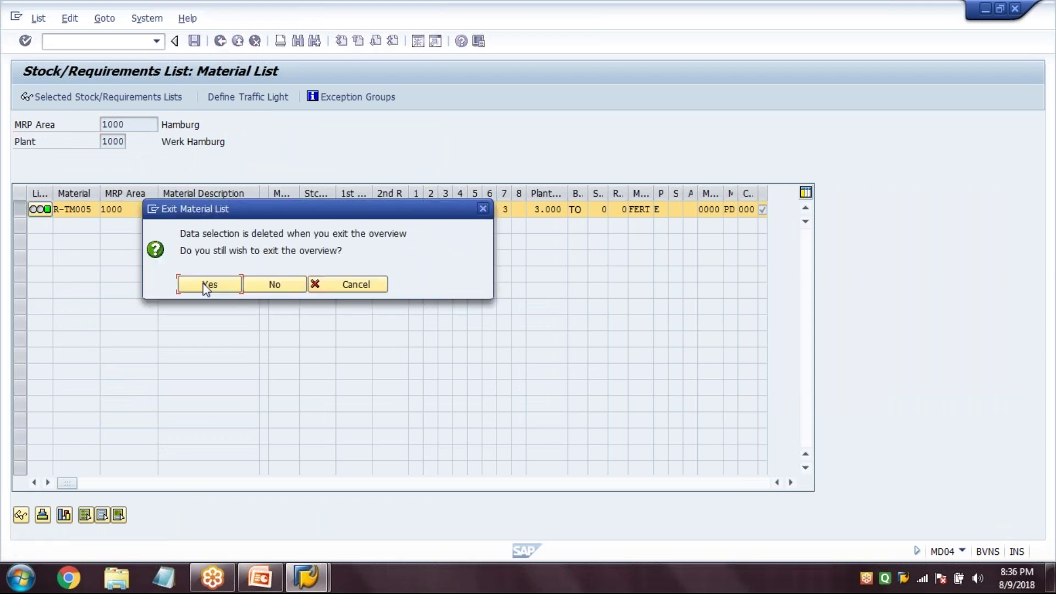
click(206, 286)
key(Return)
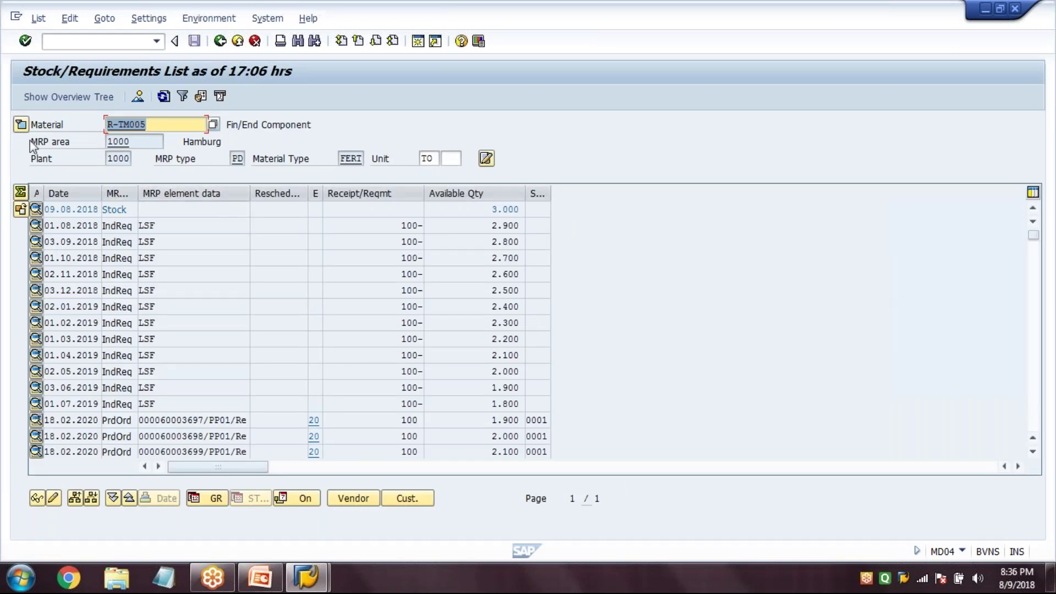
- Inspect the material header details, collapse them, and show the overview tree, switching its placement above the list and back beside it
click(19, 124)
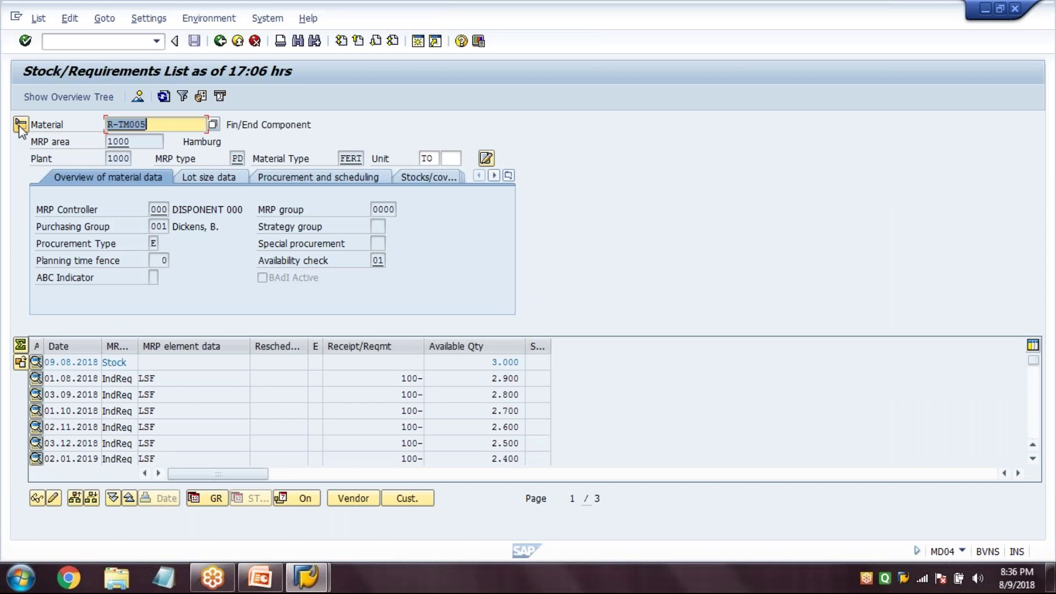
click(19, 125)
click(58, 97)
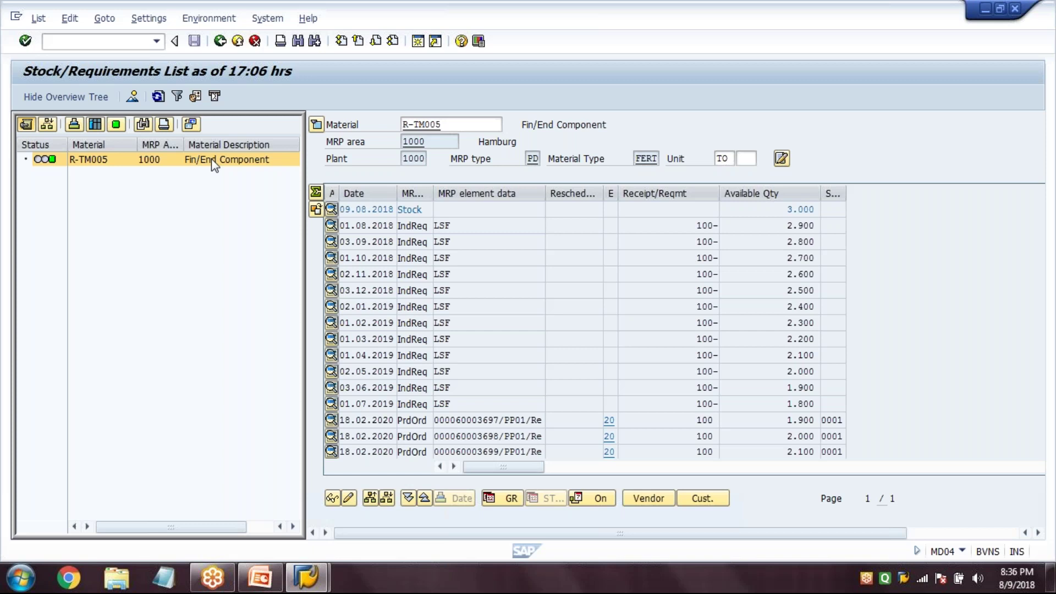
click(191, 125)
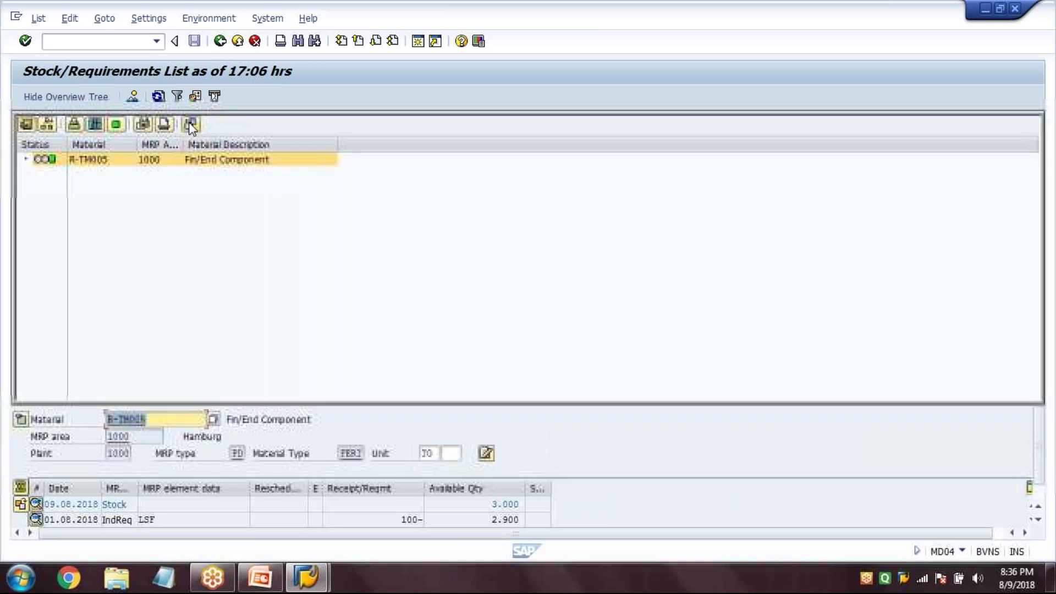
click(191, 125)
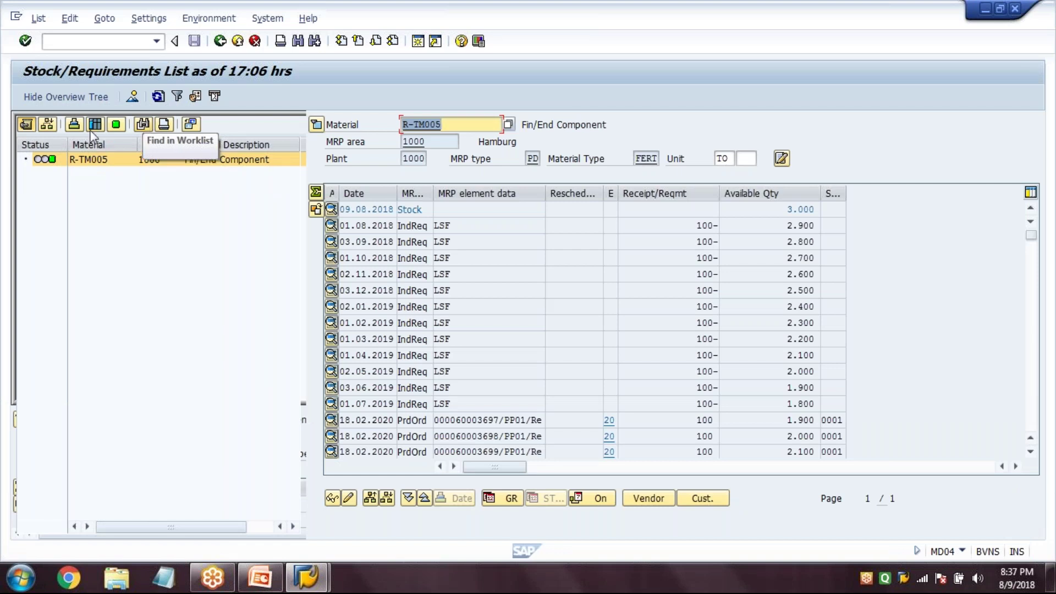
- Switch the overview tree to the order tree, then return to the initial screen and reload the R-TM005 list
click(27, 125)
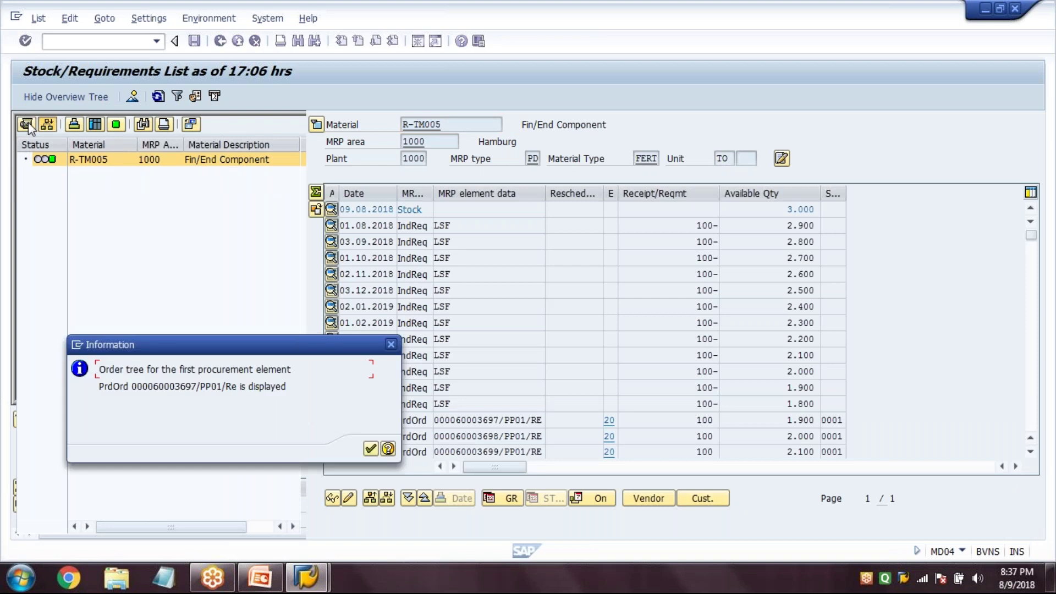
key(Return)
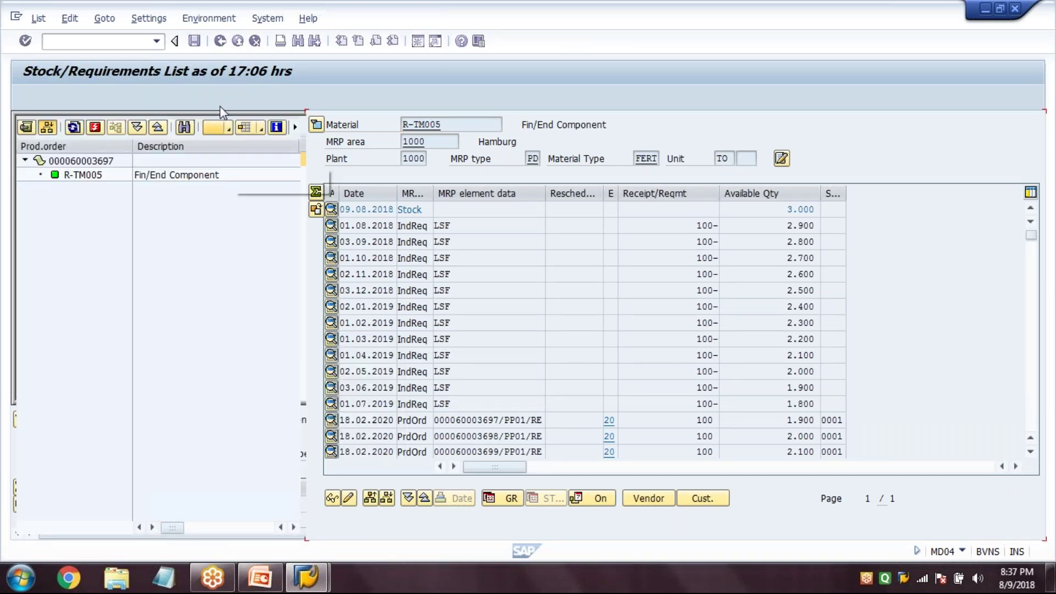
key(F3)
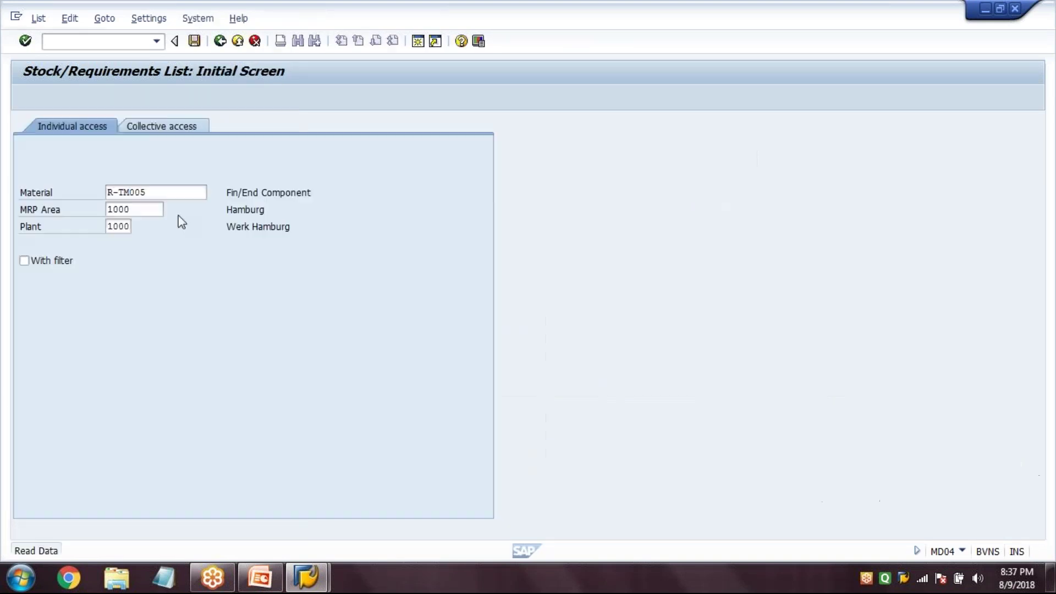
key(Return)
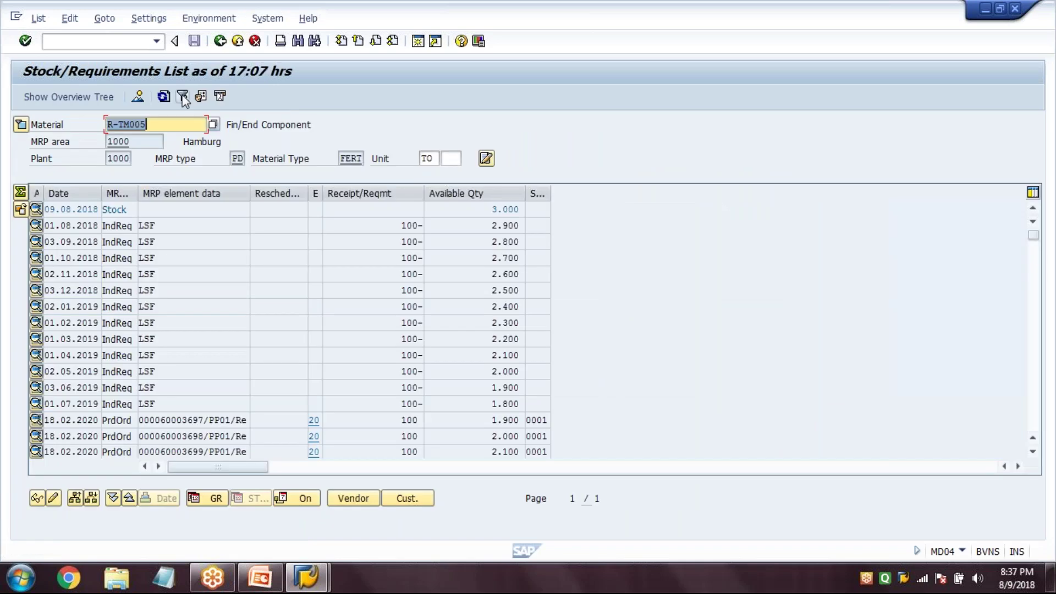
- Turn on the list filter and apply the display filter SAP00001 SAP Only receipts
click(182, 97)
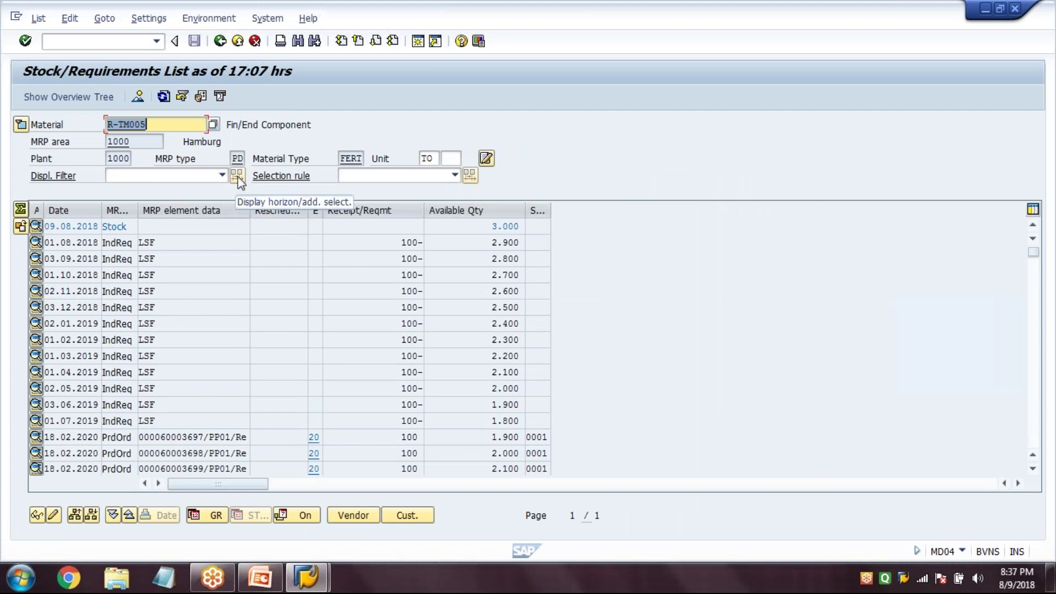
click(216, 177)
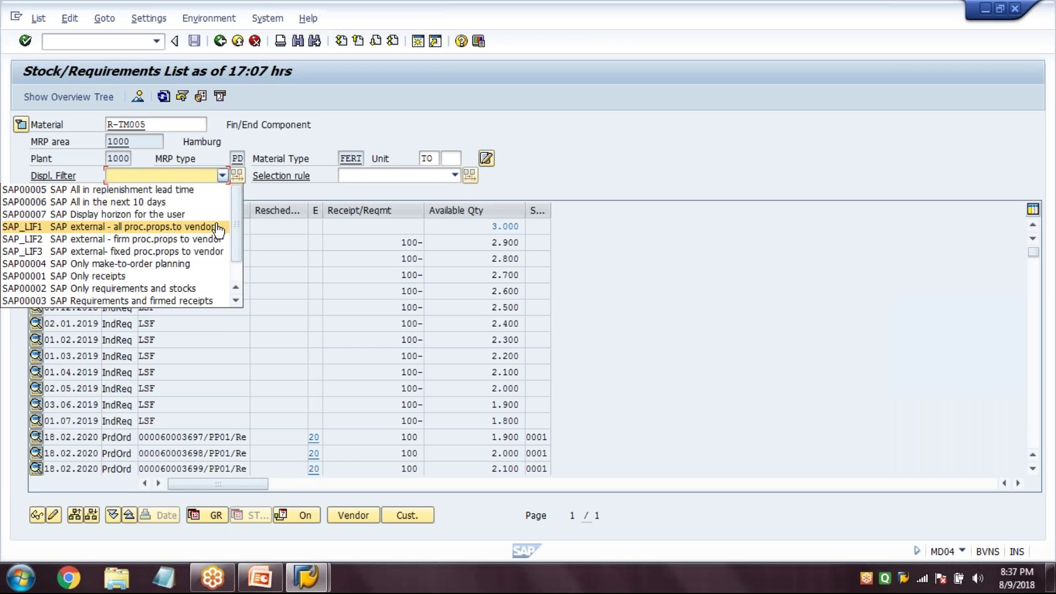
scroll(165, 275, down, 1)
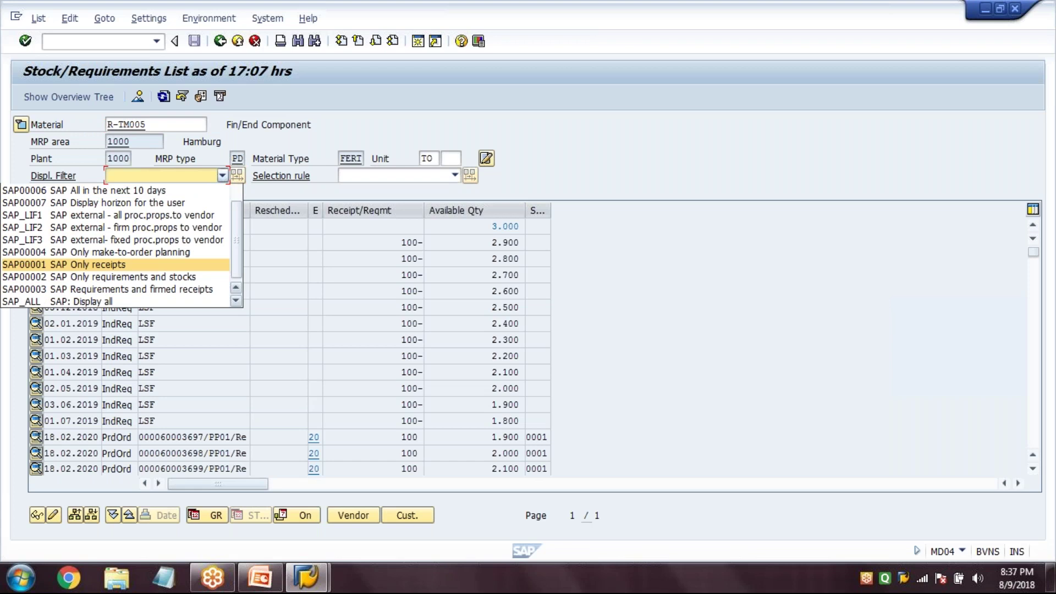
click(215, 263)
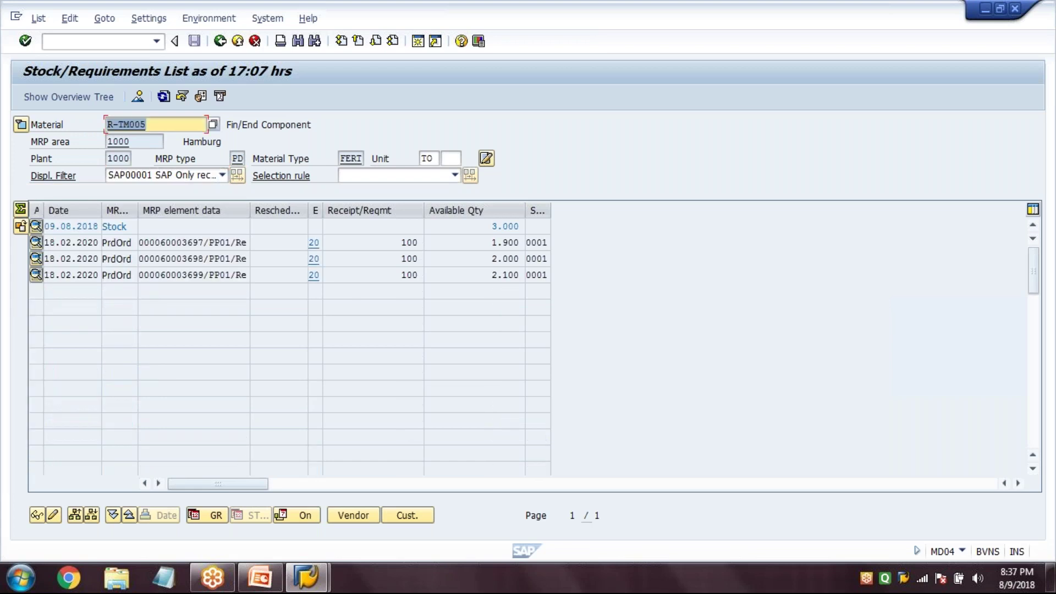
- Apply the selection rule SAP00005 SAP Plnd Indep. Reqmt with Dep. Reqmts to the list and return to SAP Easy Access
click(382, 178)
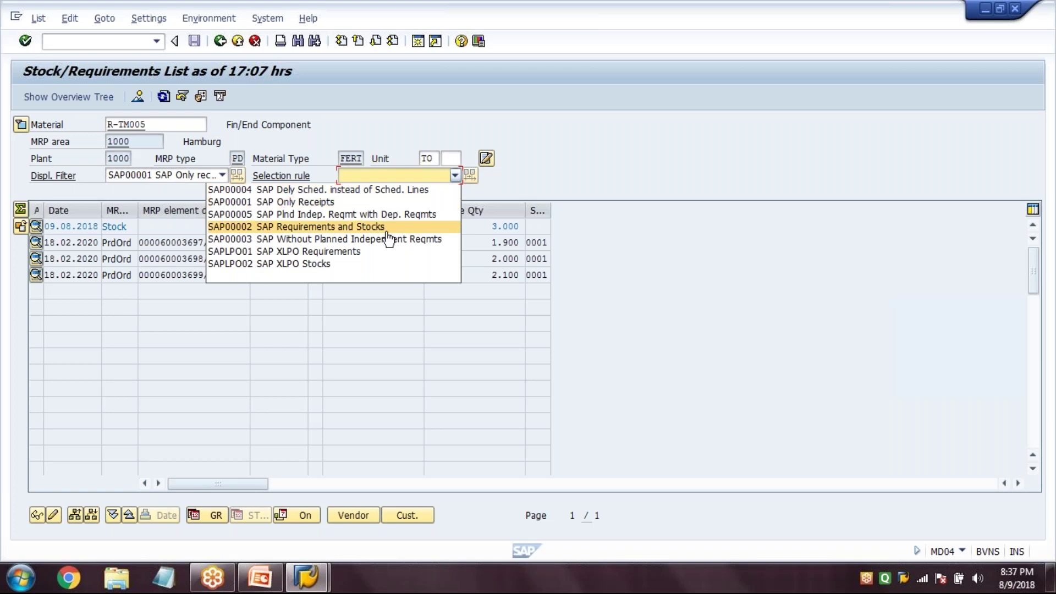
click(297, 214)
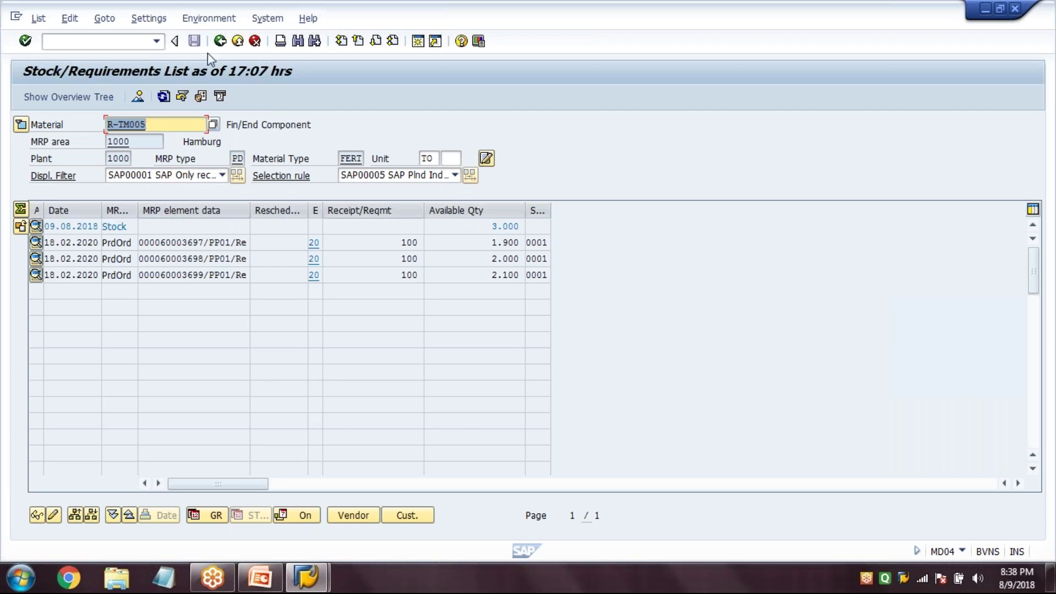
click(220, 41)
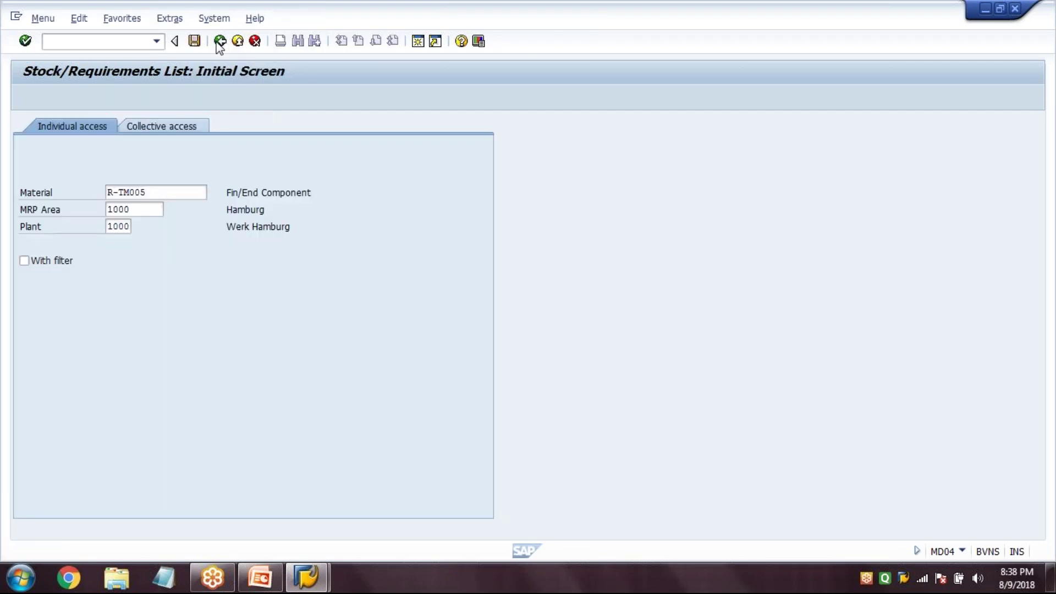
click(219, 42)
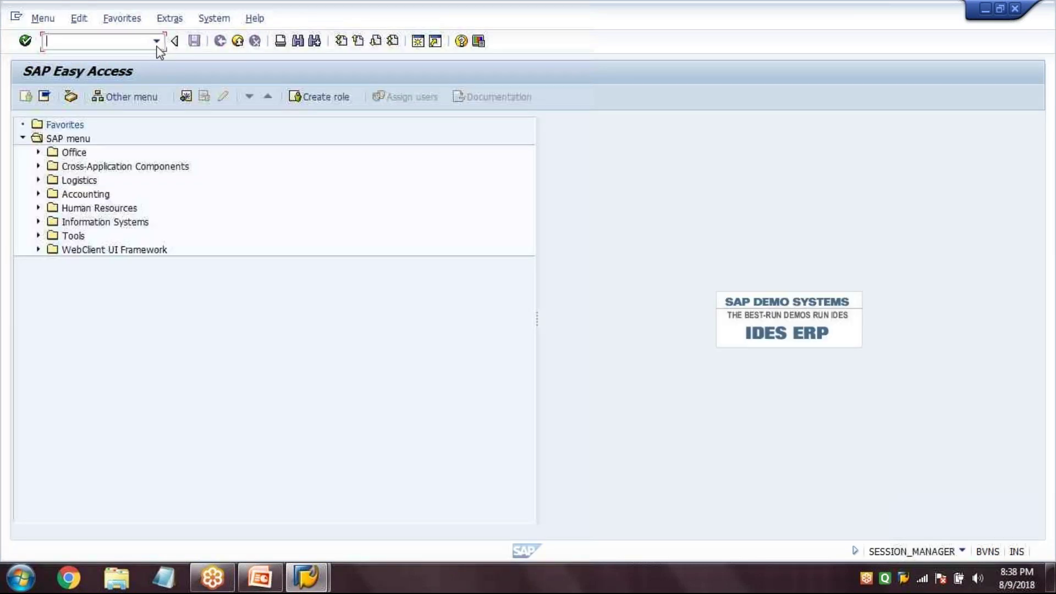
- Display the MD06 collective MRP list for plant 1000 and MRP controller 000, and return to SAP Easy Access
text(md06)
key(Return)
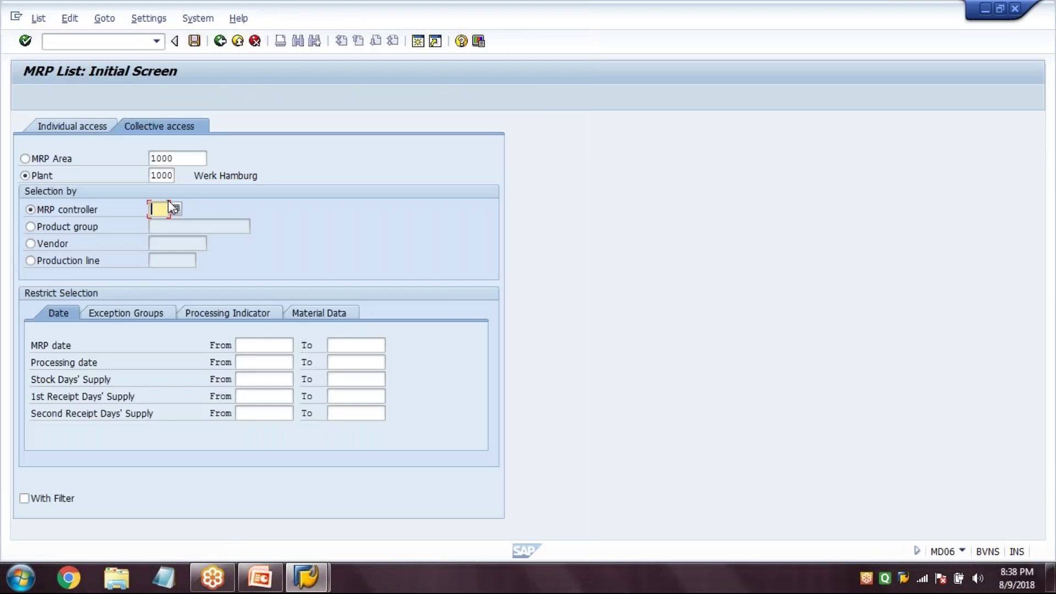
click(24, 42)
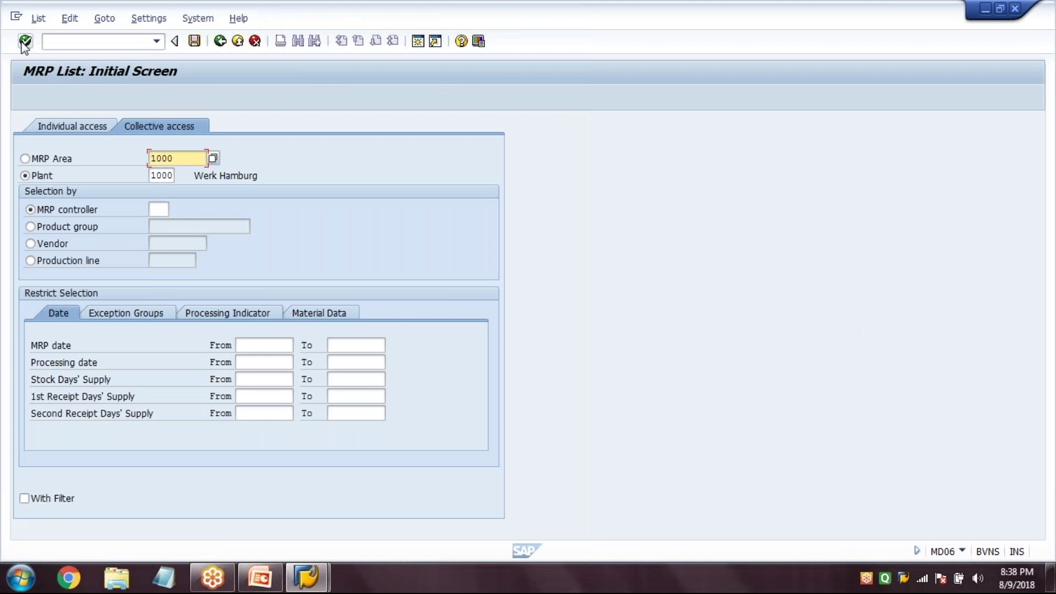
text(000)
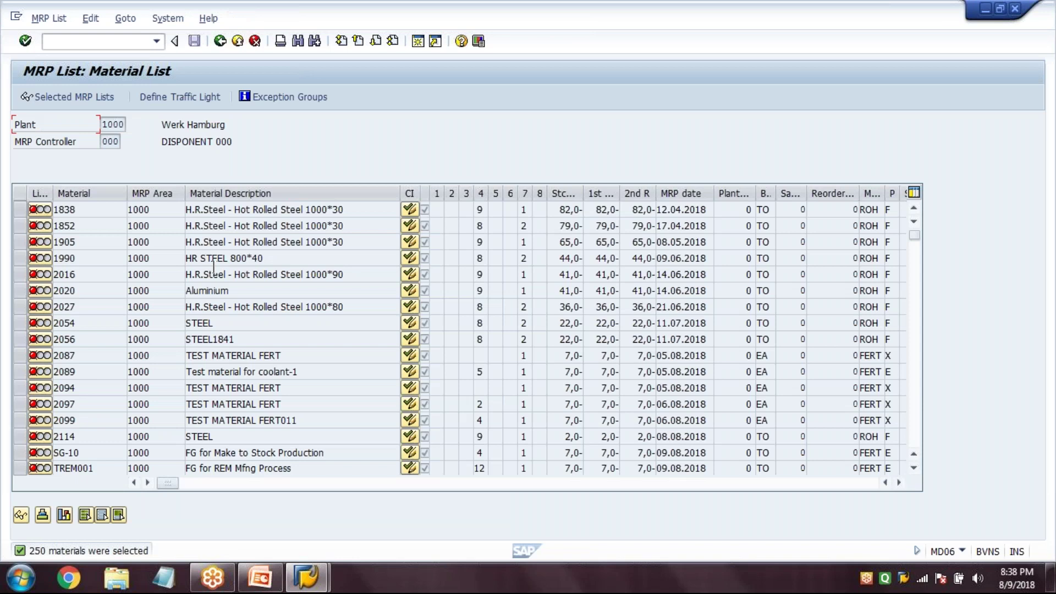
key(F3)
click(222, 42)
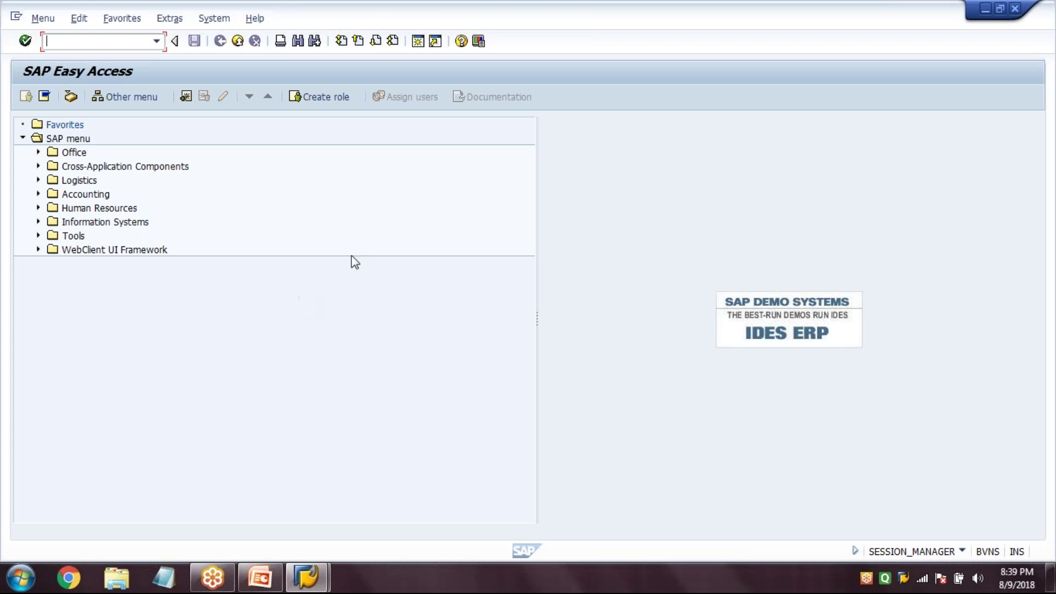
- Switch to Notepad and write the heading "PP Integration with QM" underlined with a row of asterisks
click(141, 49)
click(165, 580)
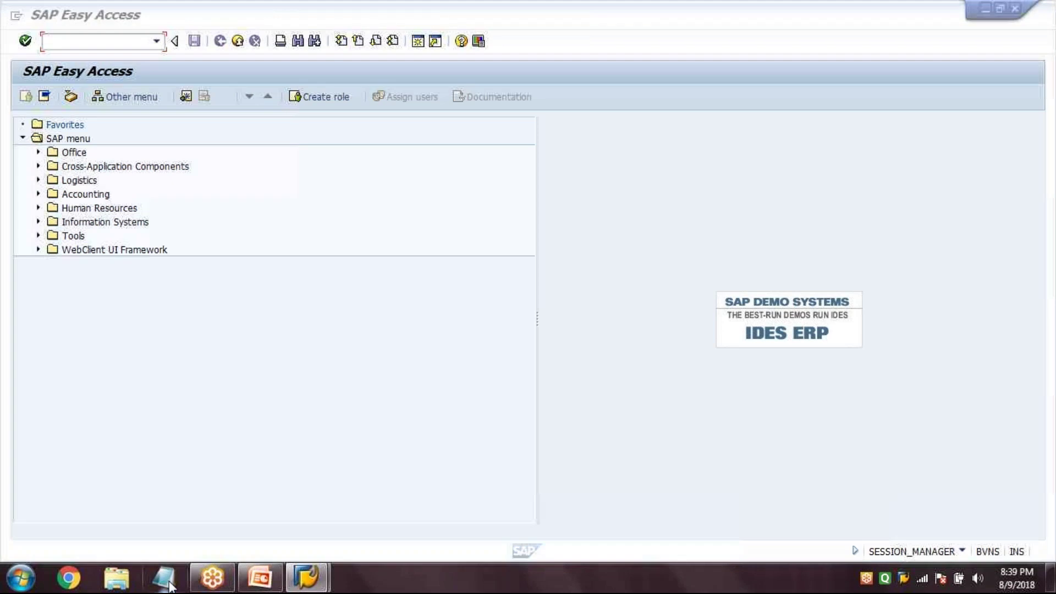
click(169, 583)
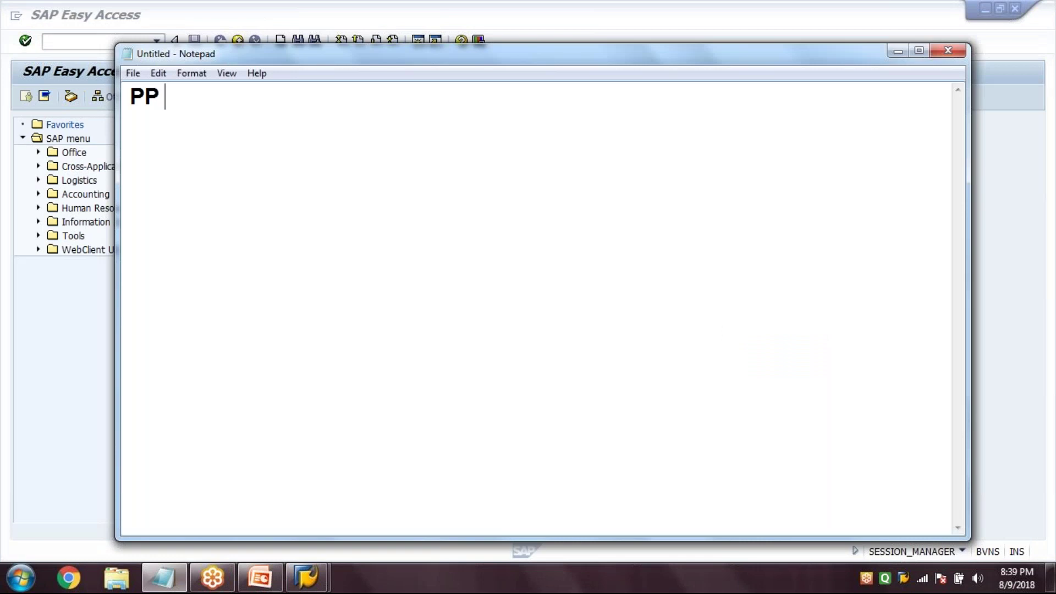
text(Integration with QM)
key(Return)
text(*********************************)
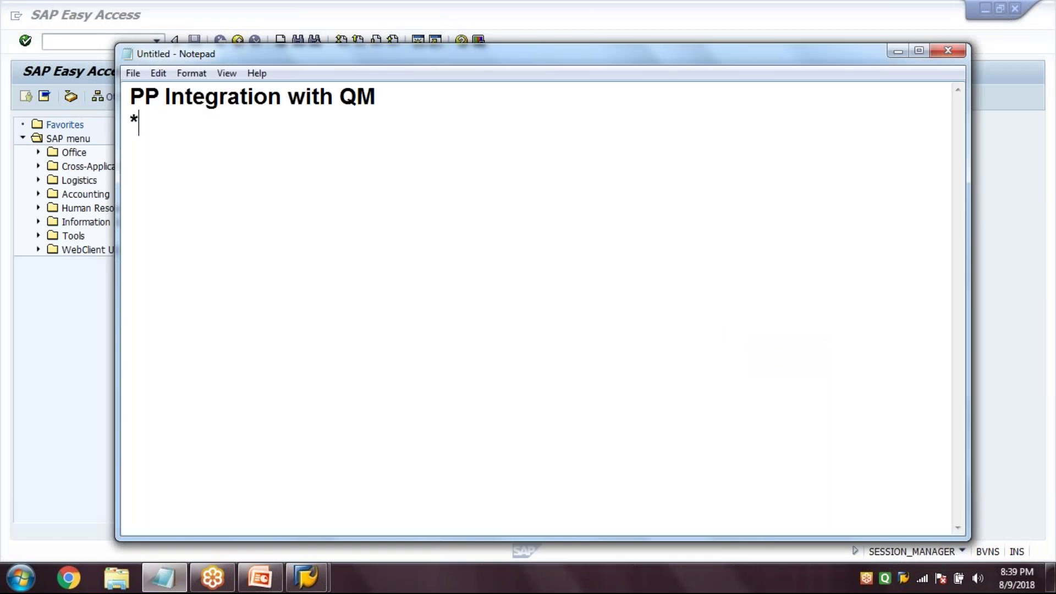
- Switch back to SAP, check the inspection lot assignment of the R-TM005 production order in CO03, and return to SAP Easy Access
click(43, 304)
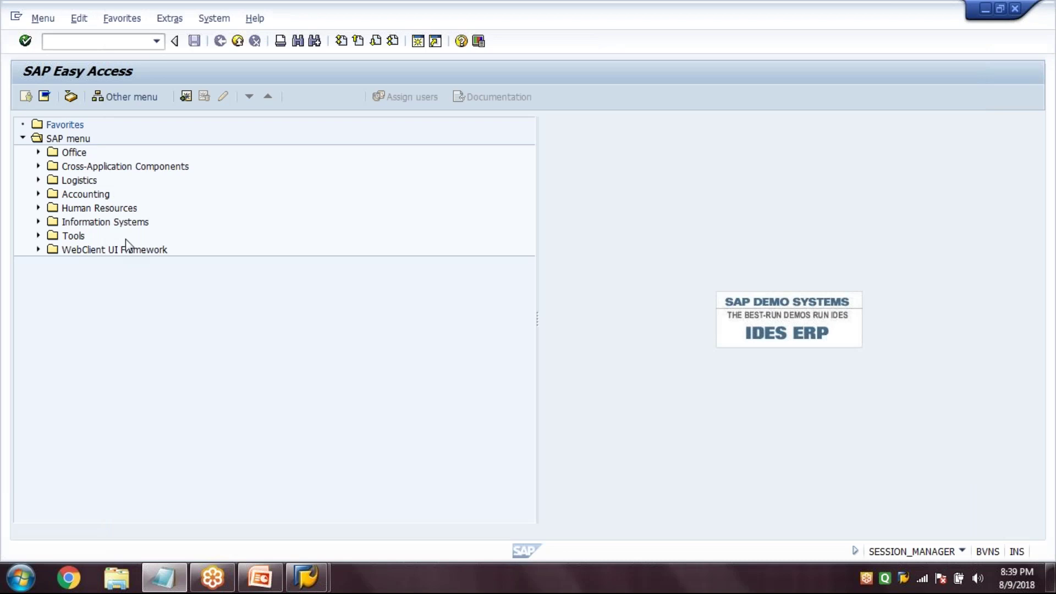
text(CO03)
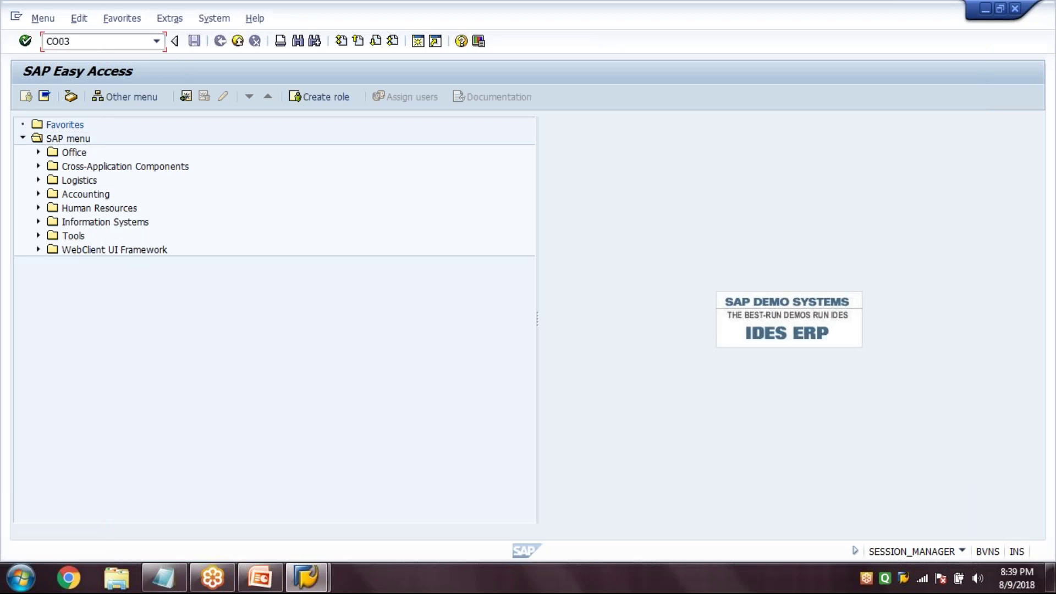
key(Return)
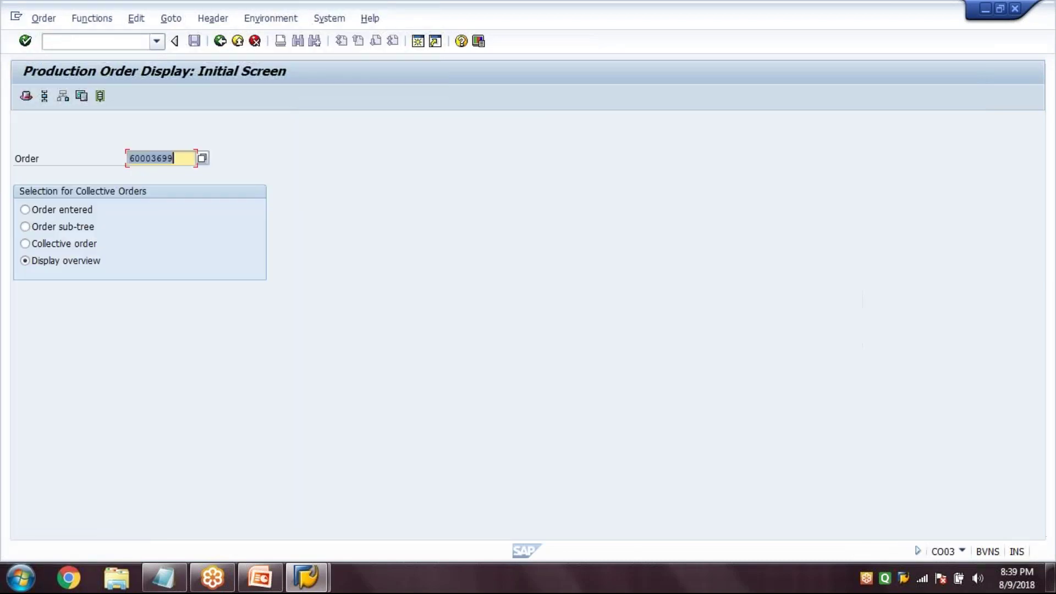
key(Return)
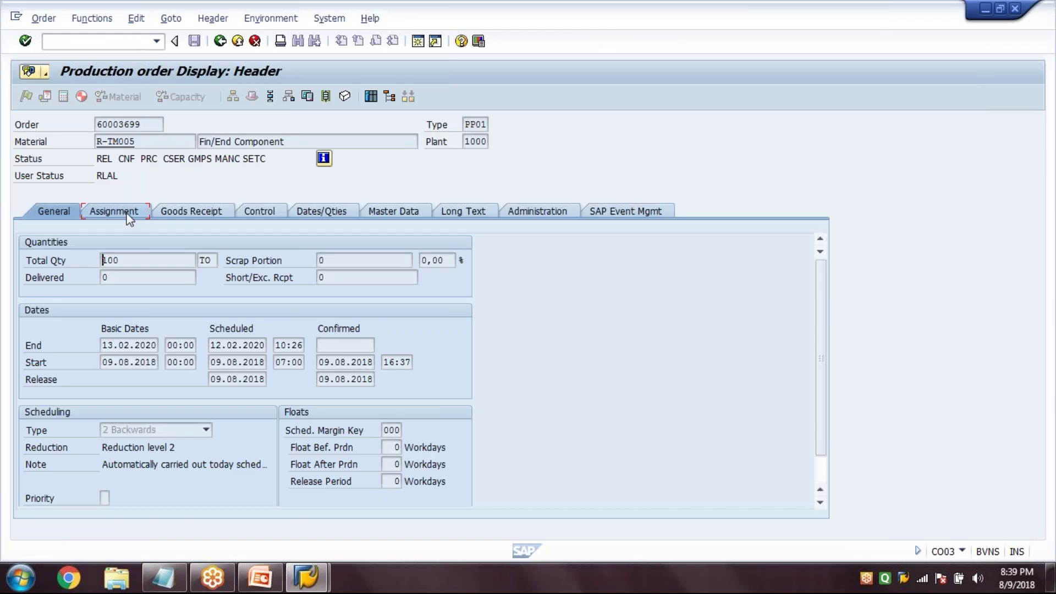
click(823, 476)
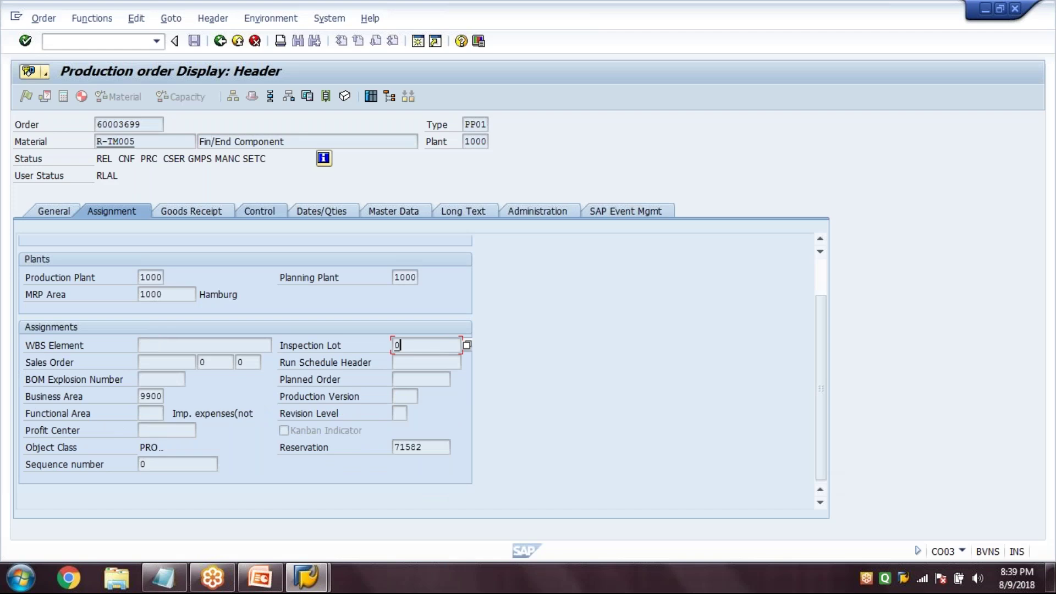
click(413, 346)
click(220, 42)
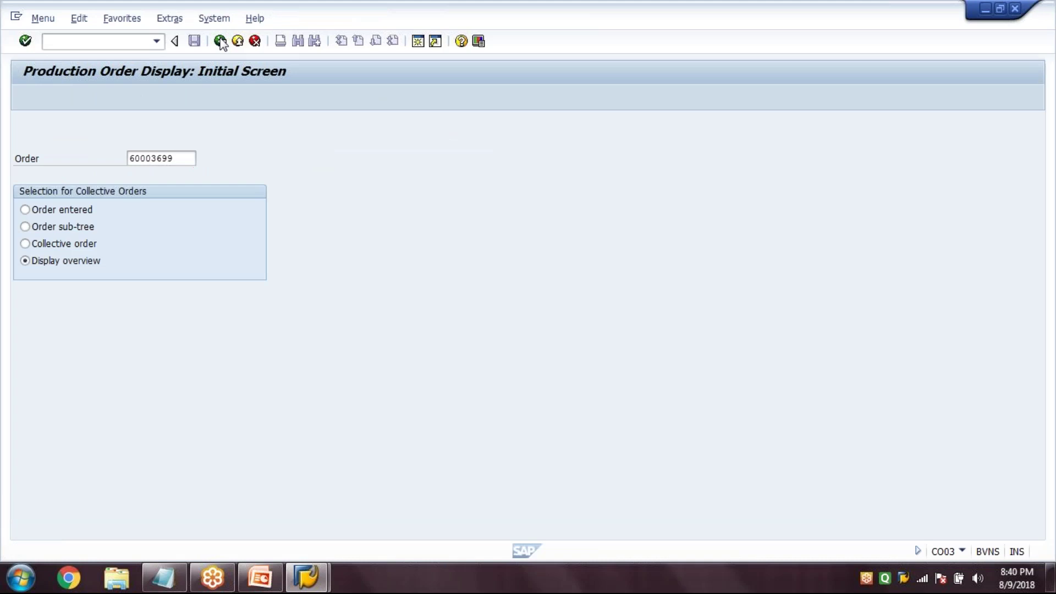
click(220, 41)
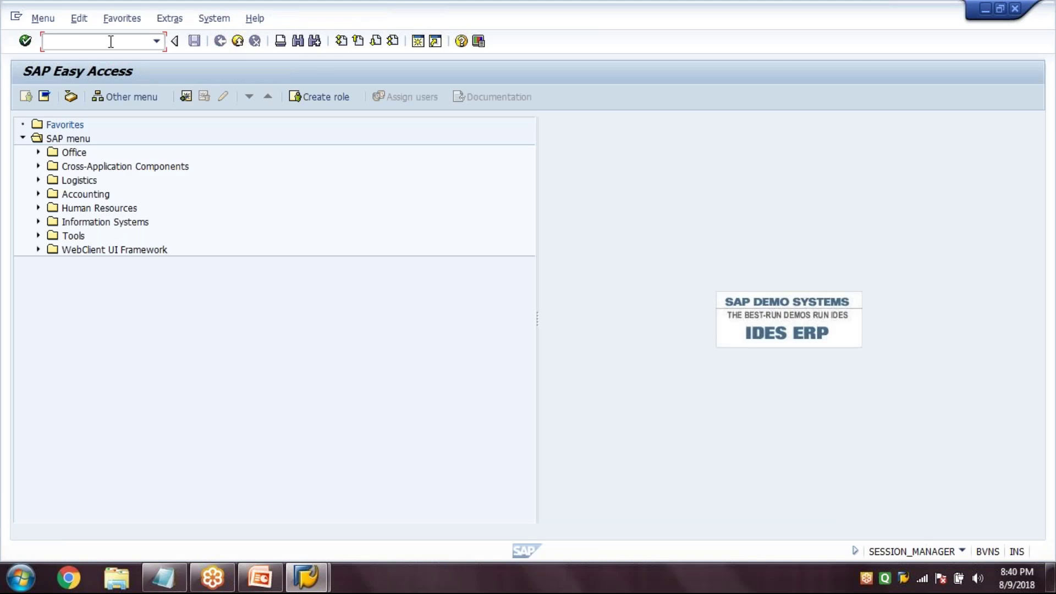
- Switch to Notepad, add the line "At the time of Production Order Release" below the asterisks, and begin another line with "At the time"
click(164, 577)
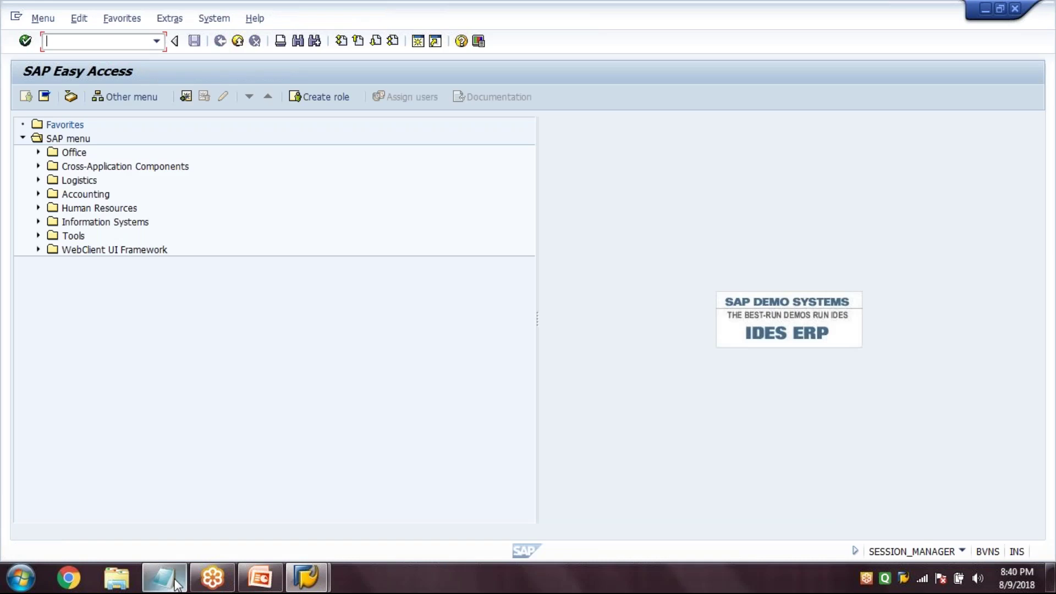
key(Return)
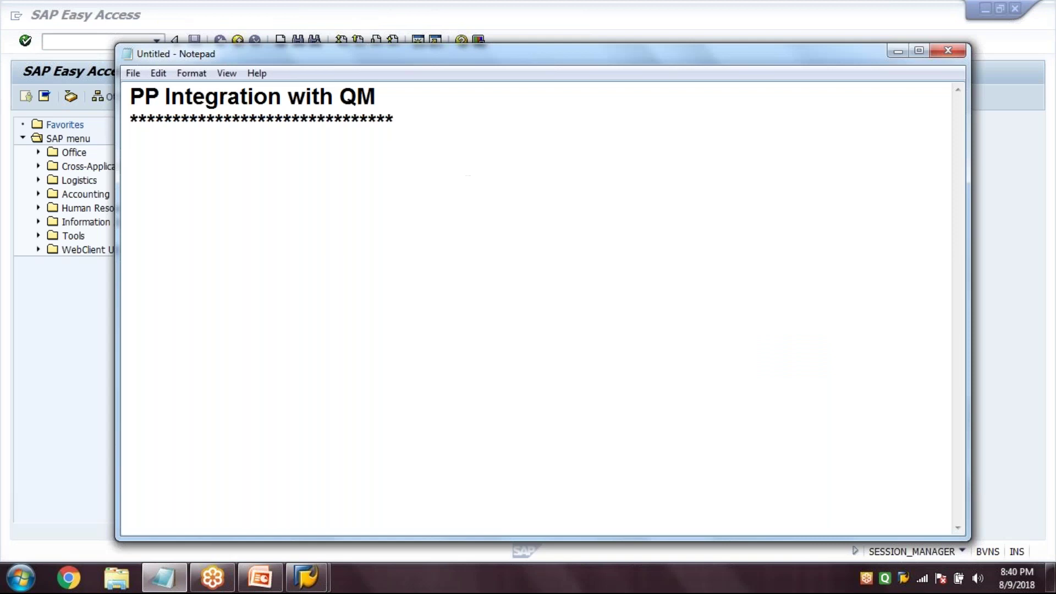
text(At the time Product)
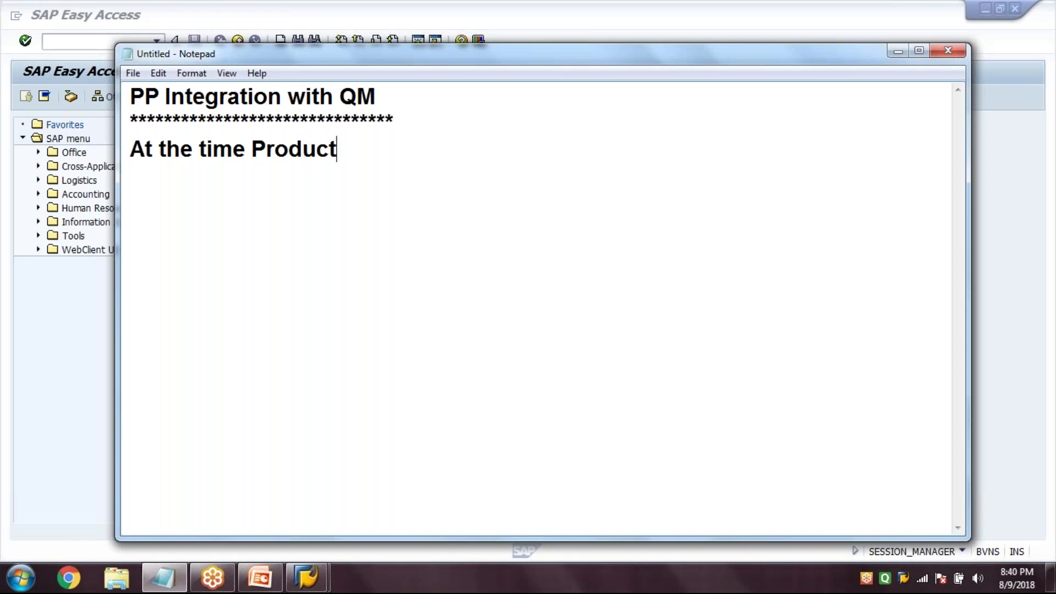
text(ion Order)
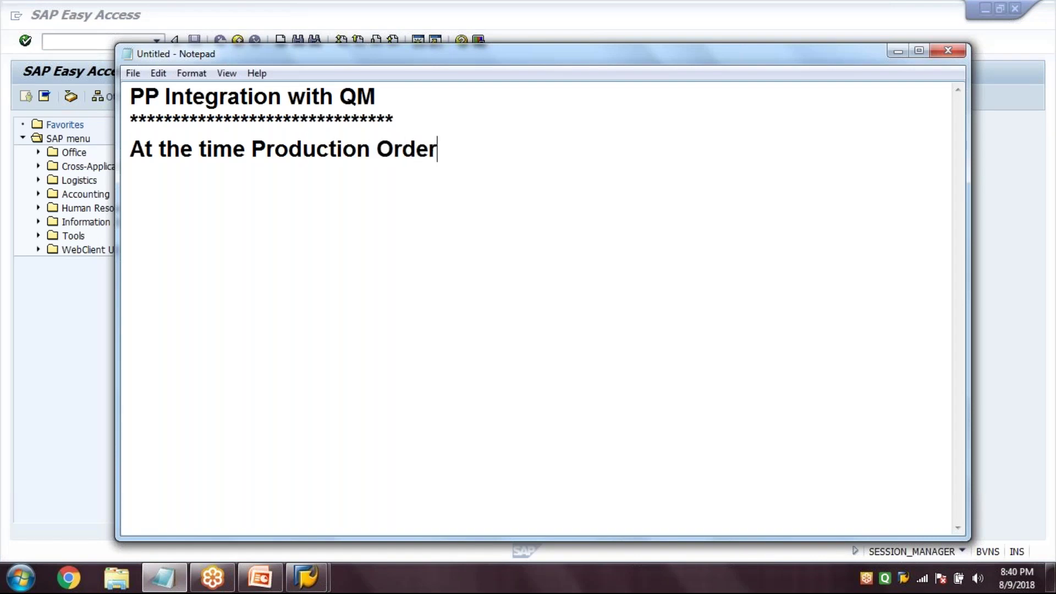
text( Release)
key(Return)
text(At the t)
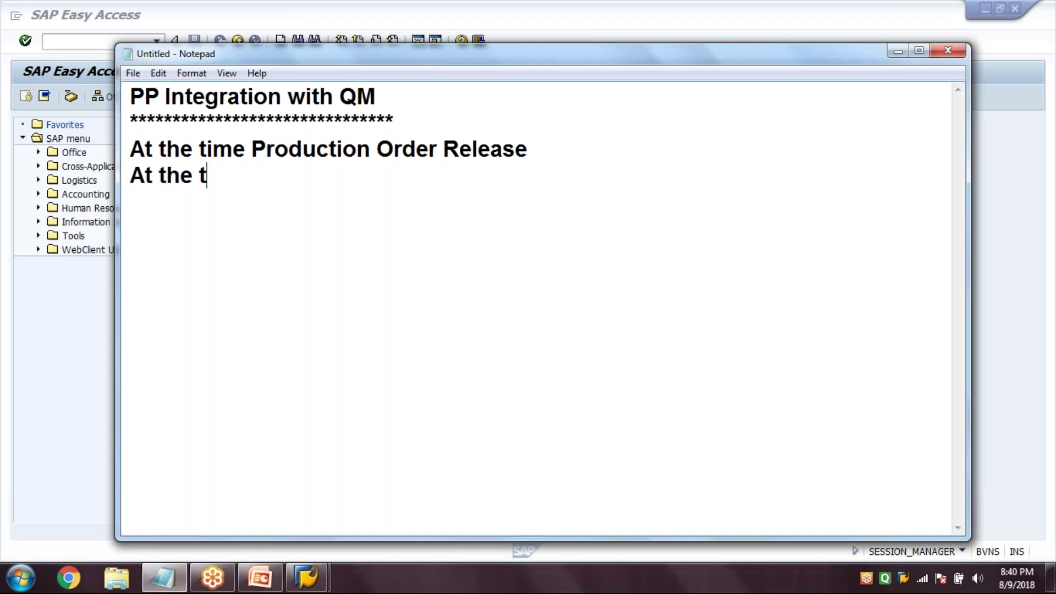
text(ime)
key(Up)
text(o)
key(BackSpace)
text(of)
click(266, 181)
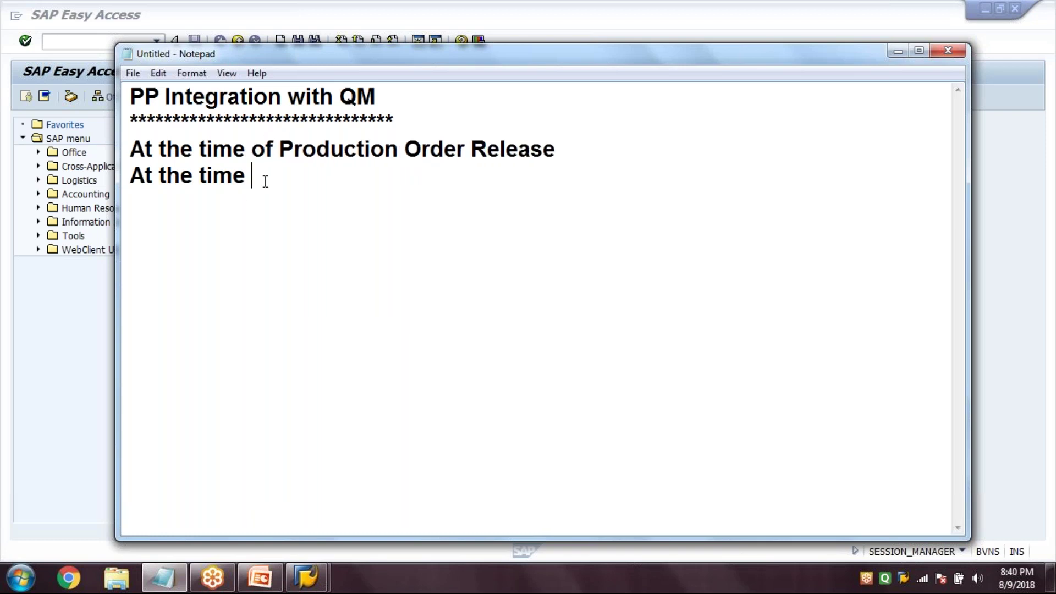
- Complete the second note line as "At the time of GR wref to Production Order" and start a new line
text(of Production)
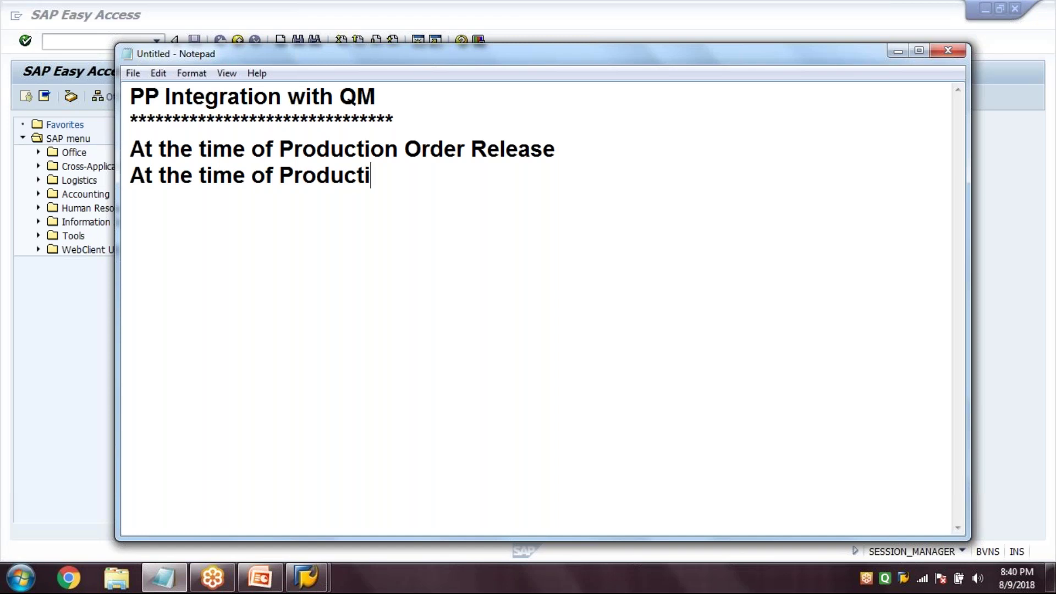
key(BackSpace)
key(BackSpace)
key(BackSpace)
key(BackSpace)
key(BackSpace)
key(BackSpace)
key(BackSpace)
key(BackSpace)
key(BackSpace)
key(BackSpace)
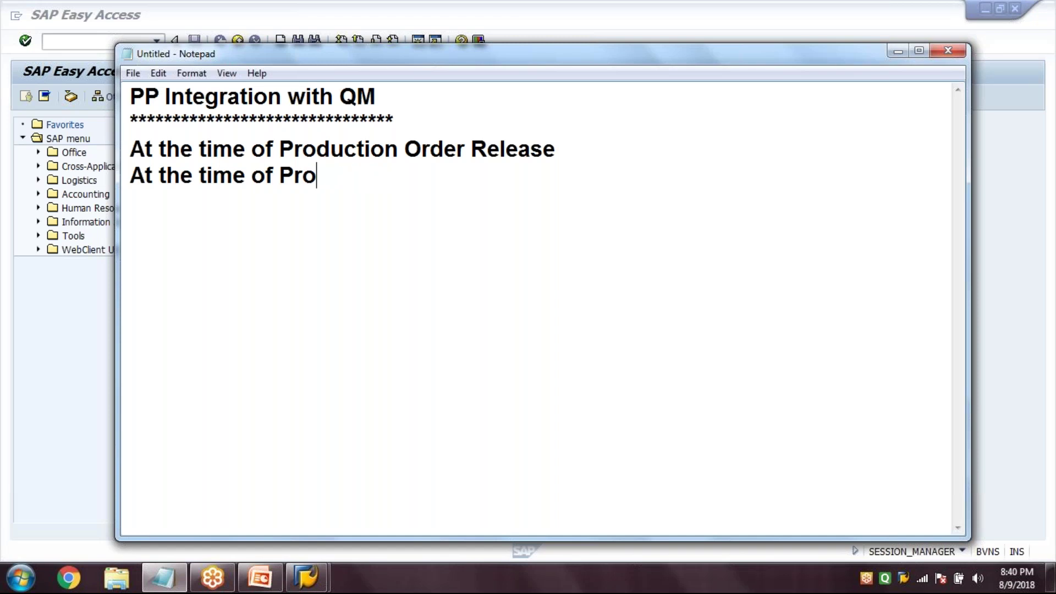
text(Gr)
key(BackSpace)
text(R wre)
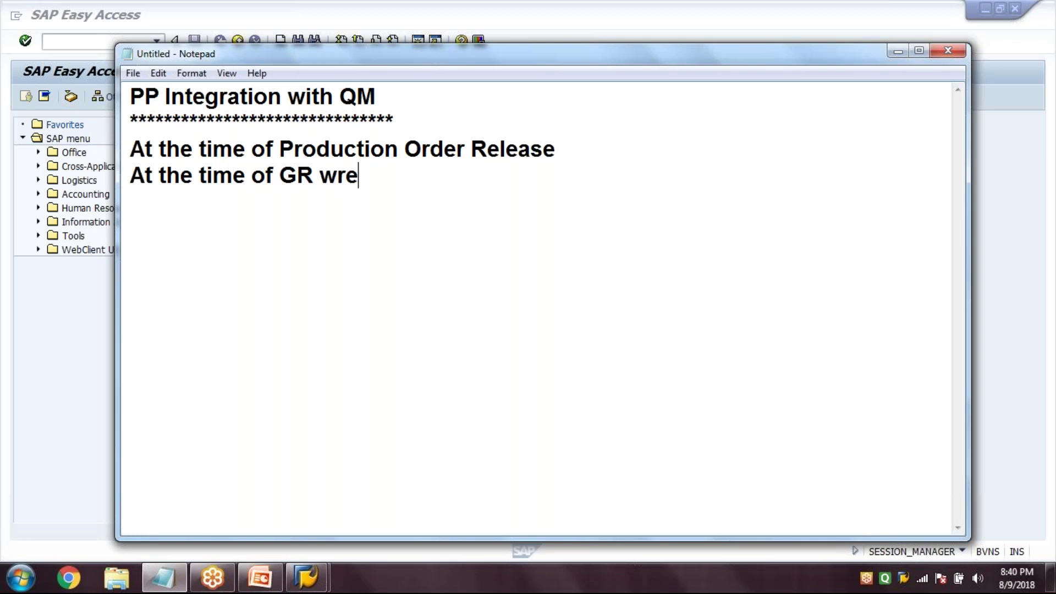
text(f to Production Order)
key(Return)
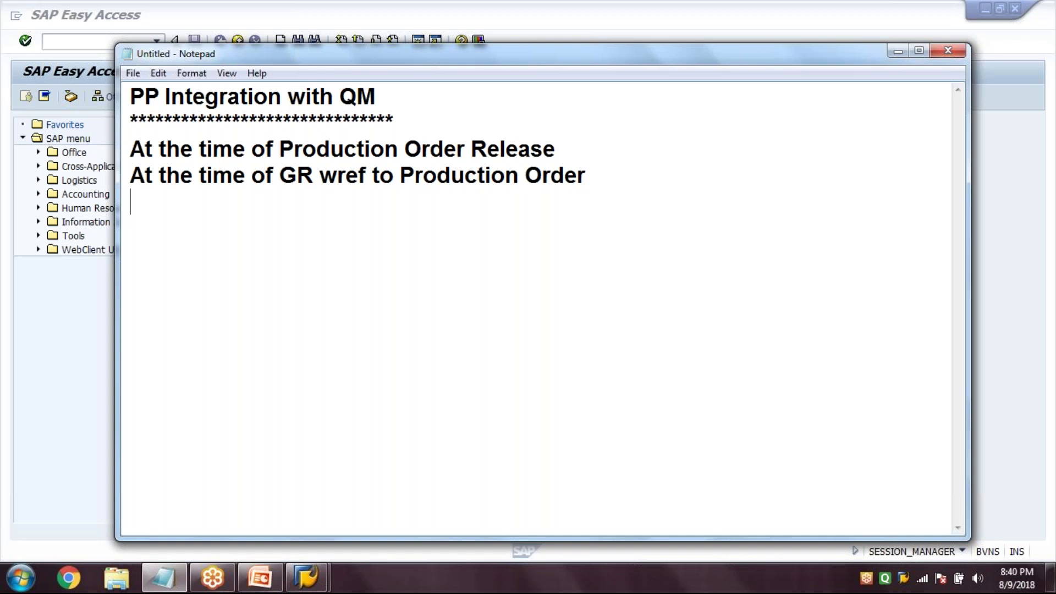
- Switch to SAP and run the MMBE stock overview for material R-TM005 in plant 1000
click(86, 322)
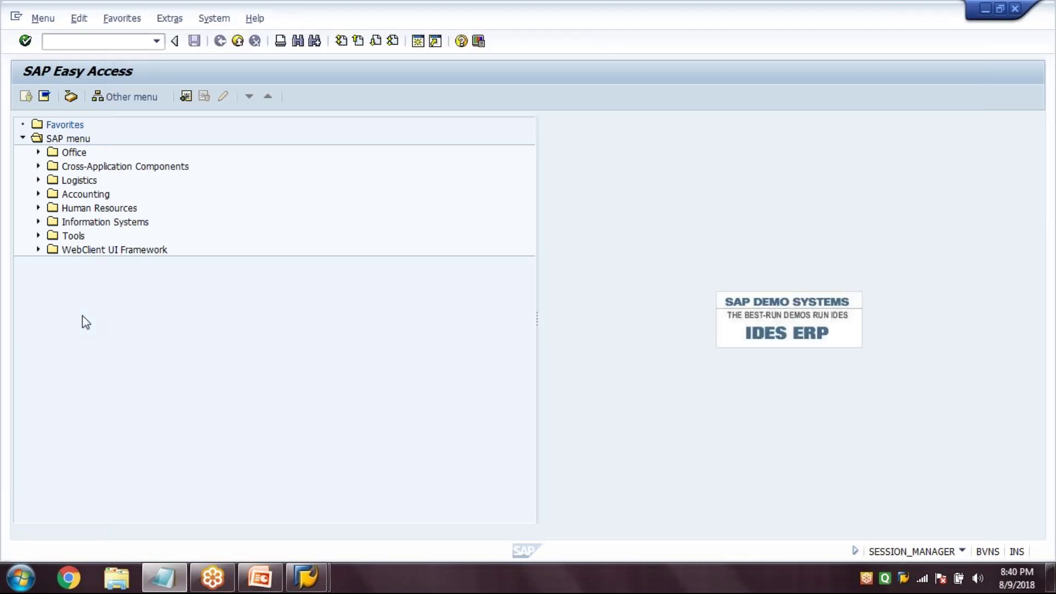
click(132, 41)
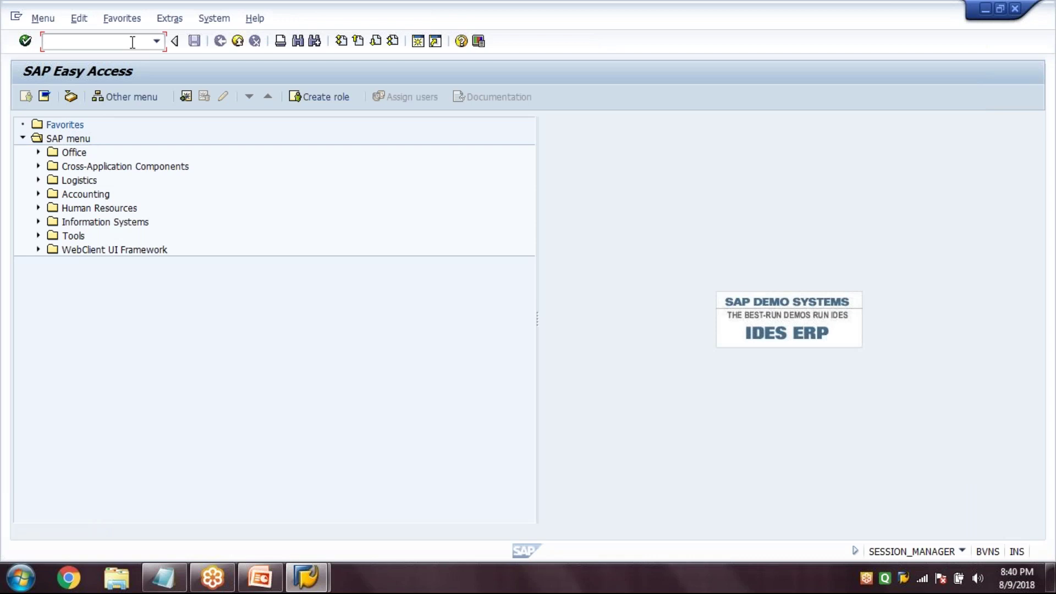
text(mmbe)
key(Return)
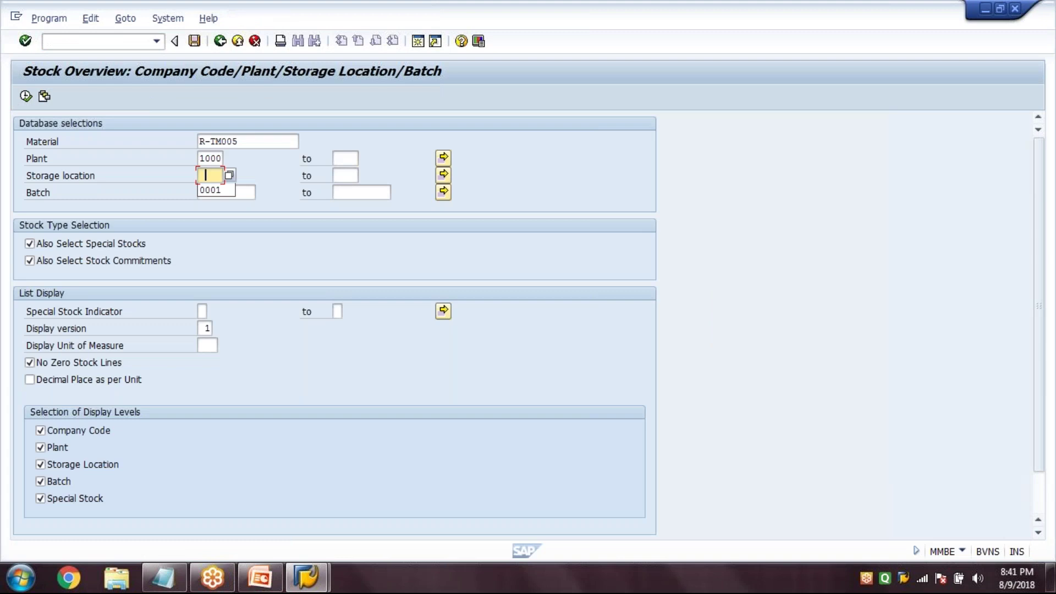
key(F8)
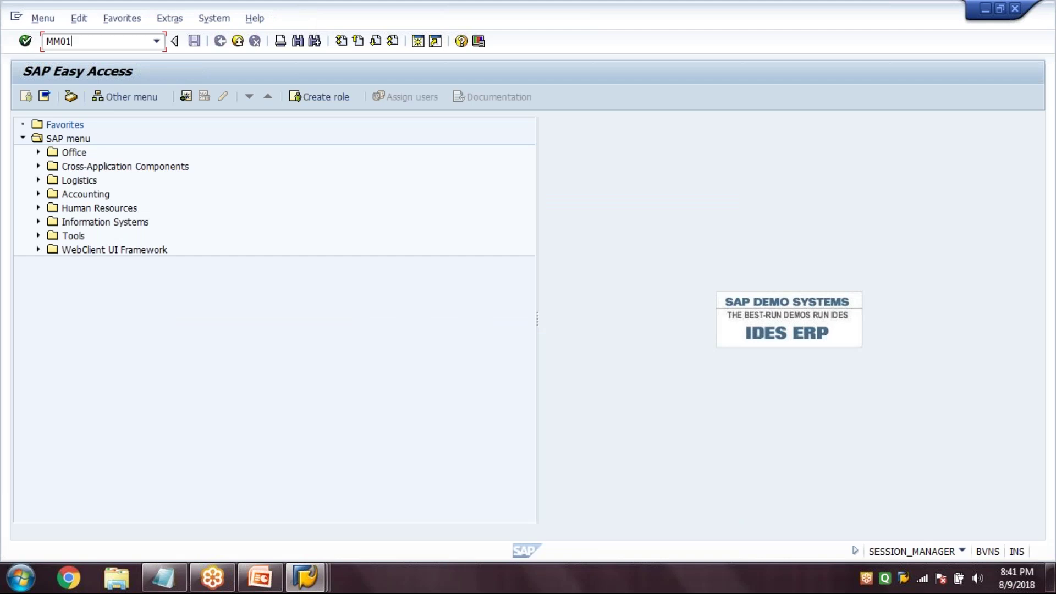
- Run MM01 and enter material R-TM005 with industry sector M (Mechanical Engineering) and material type FERT (Finished product)
key(Return)
text(R)
text(M)
key(Tab)
text(FERT)
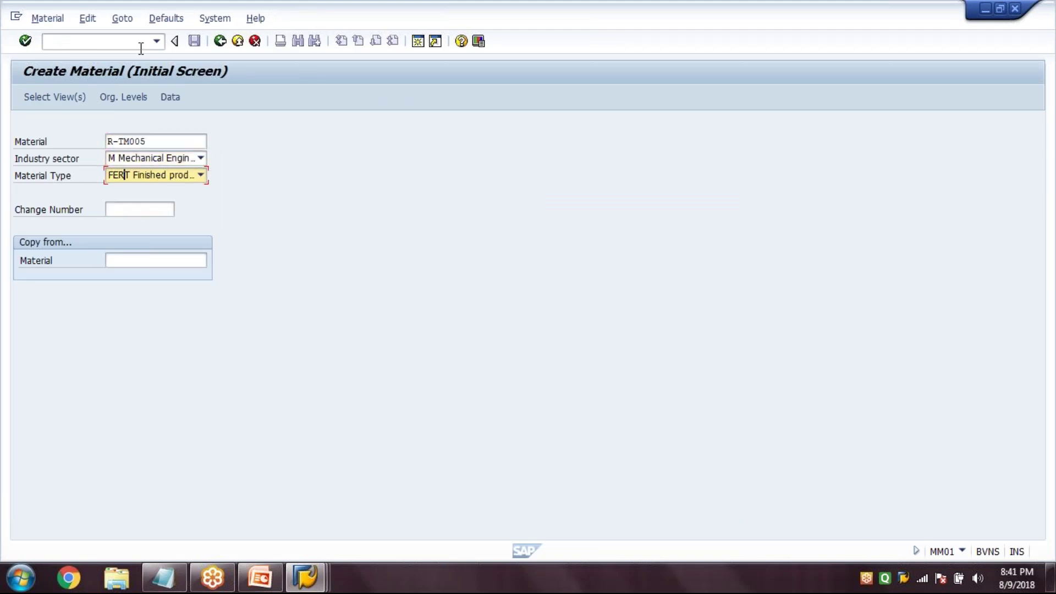
- Select the Quality Management view for R-TM005 and set the organizational level to plant 1000
click(70, 103)
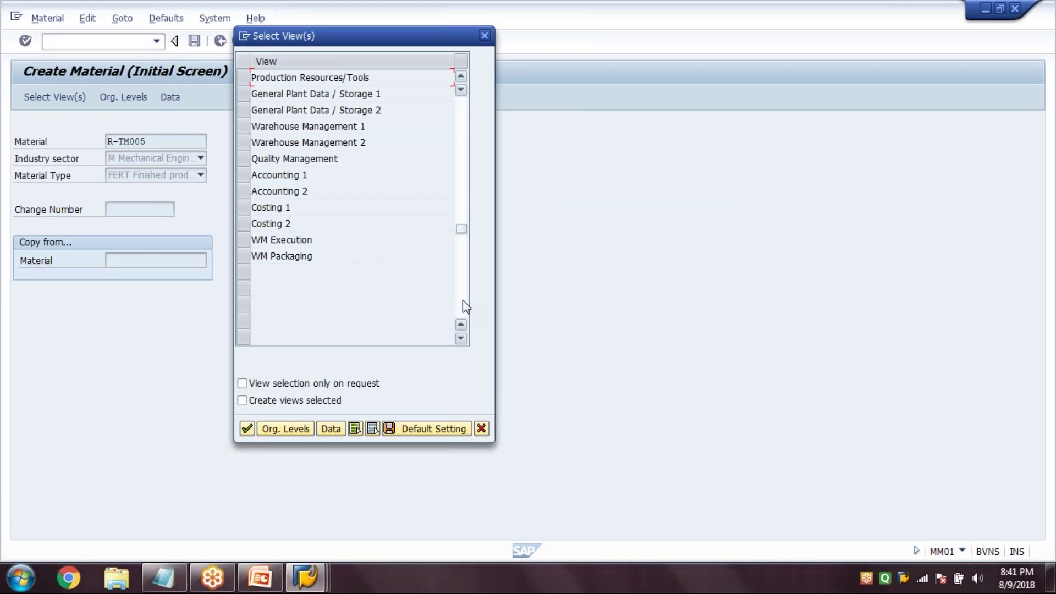
click(295, 158)
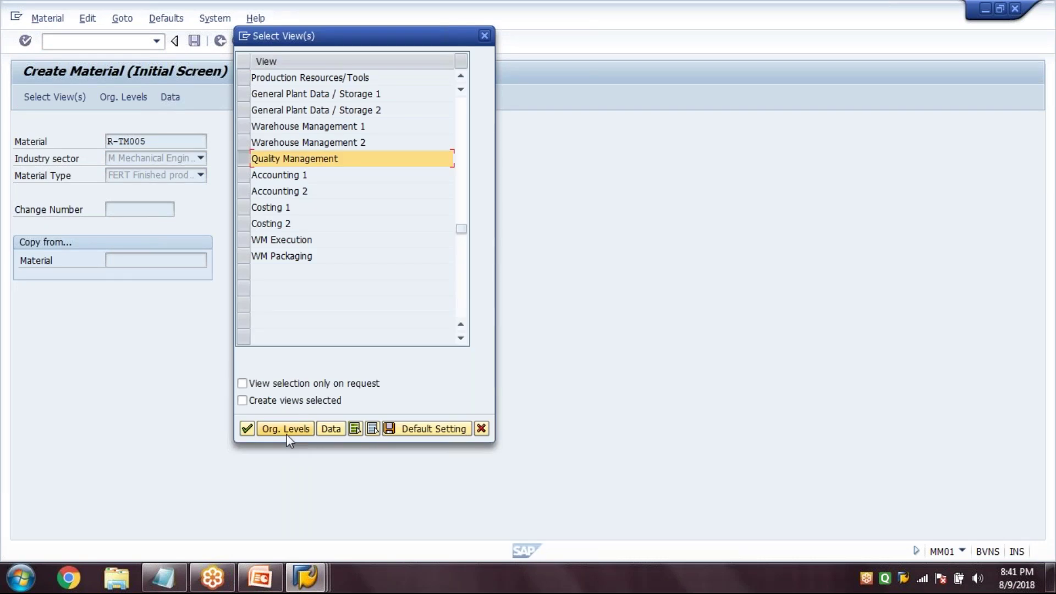
click(286, 429)
text(10)
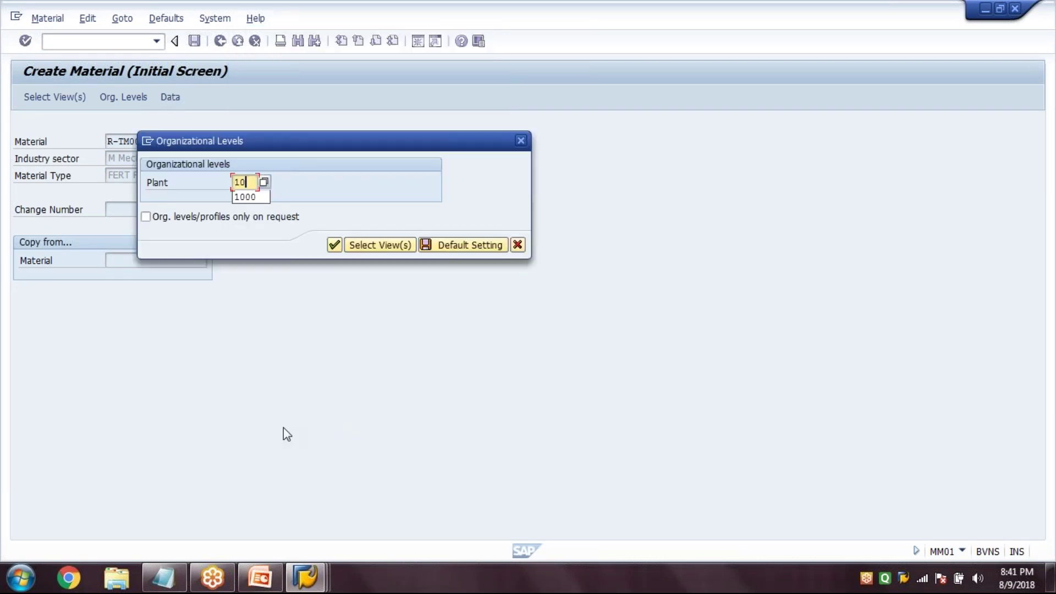
text(00)
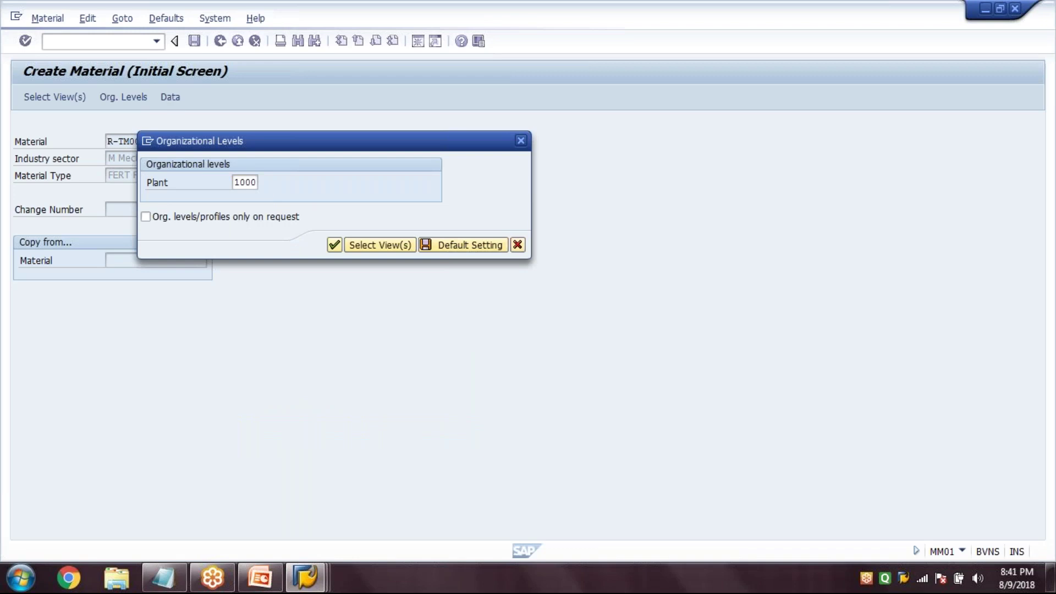
key(Return)
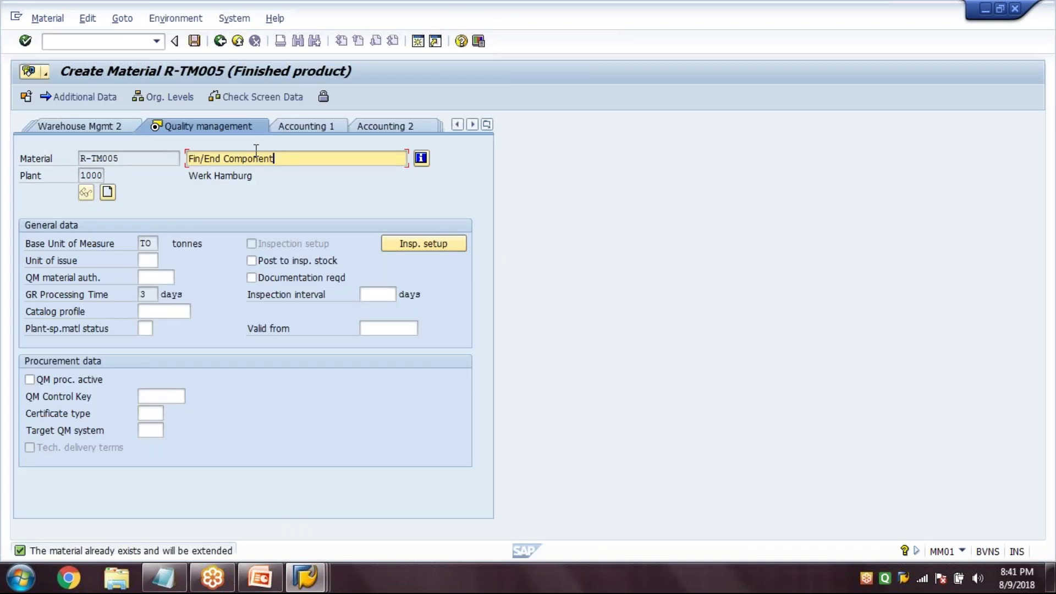
- Add inspection types 03 (preferred) and 04 to the R-TM005 inspection setup, then save the material and return to SAP Easy Access
click(418, 245)
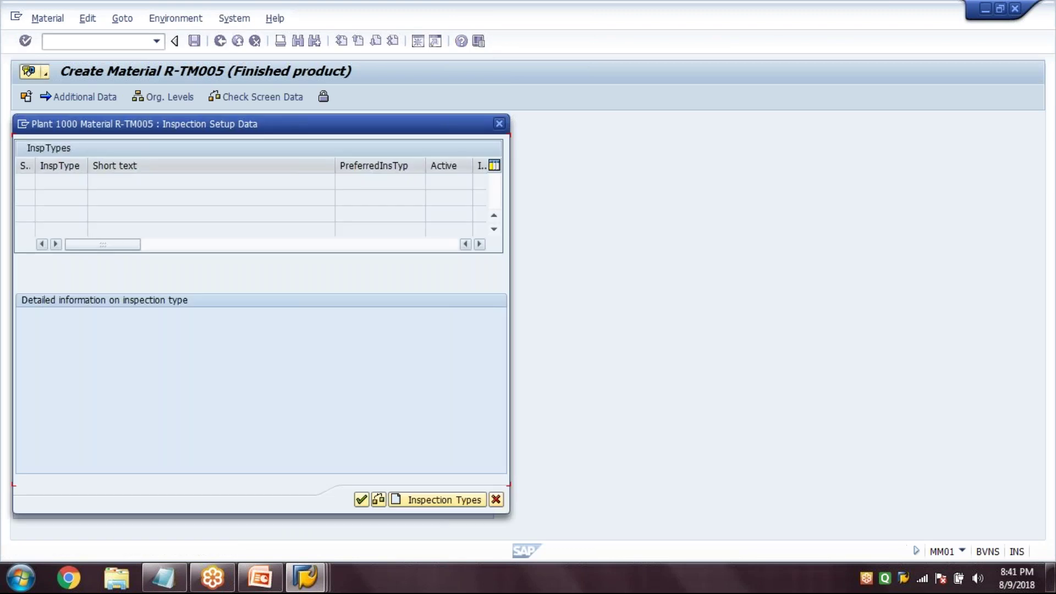
click(434, 500)
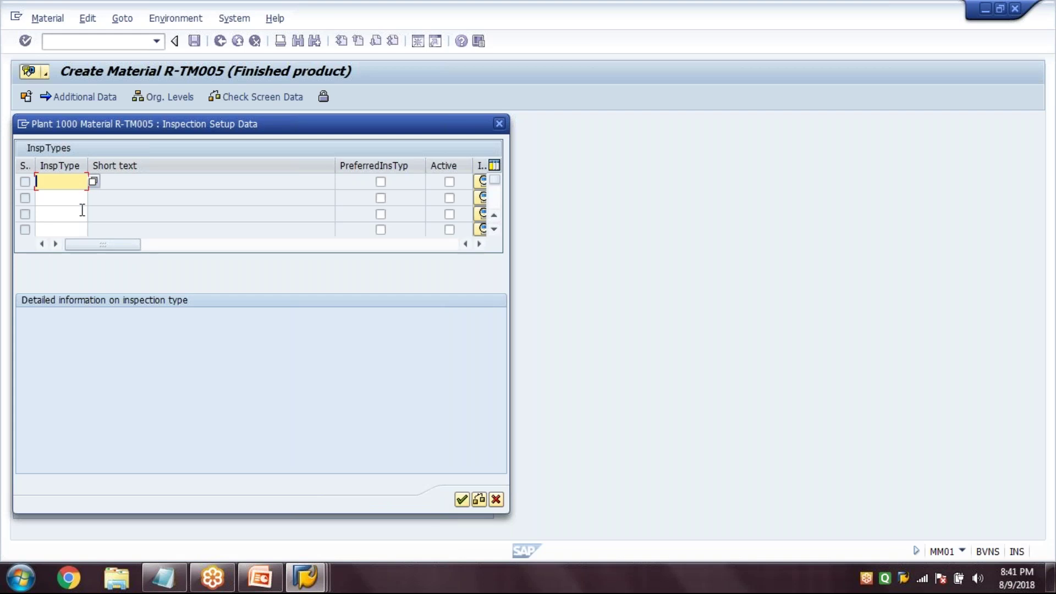
click(94, 182)
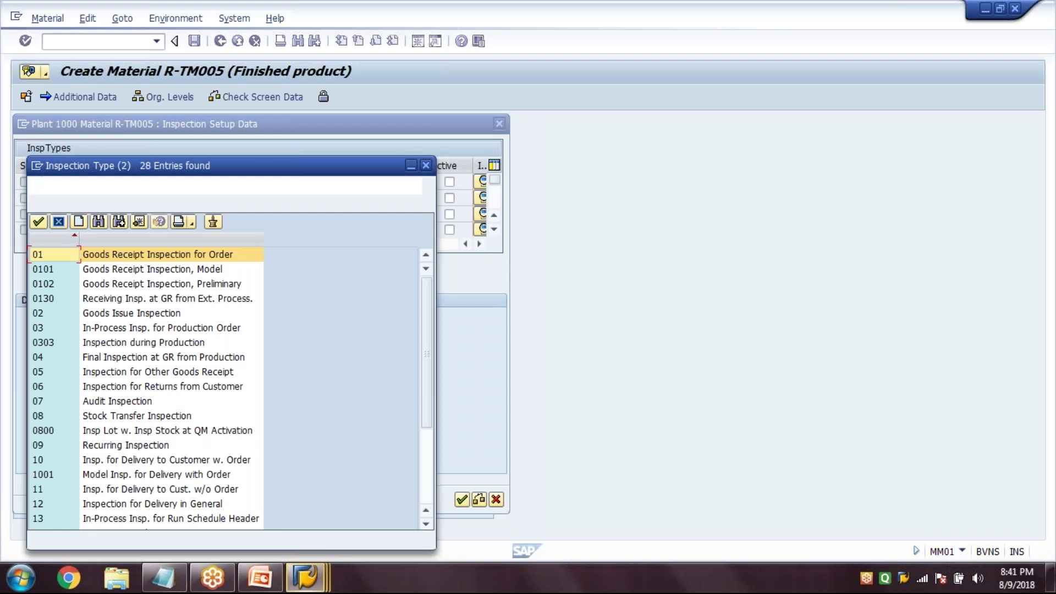
double_click(226, 328)
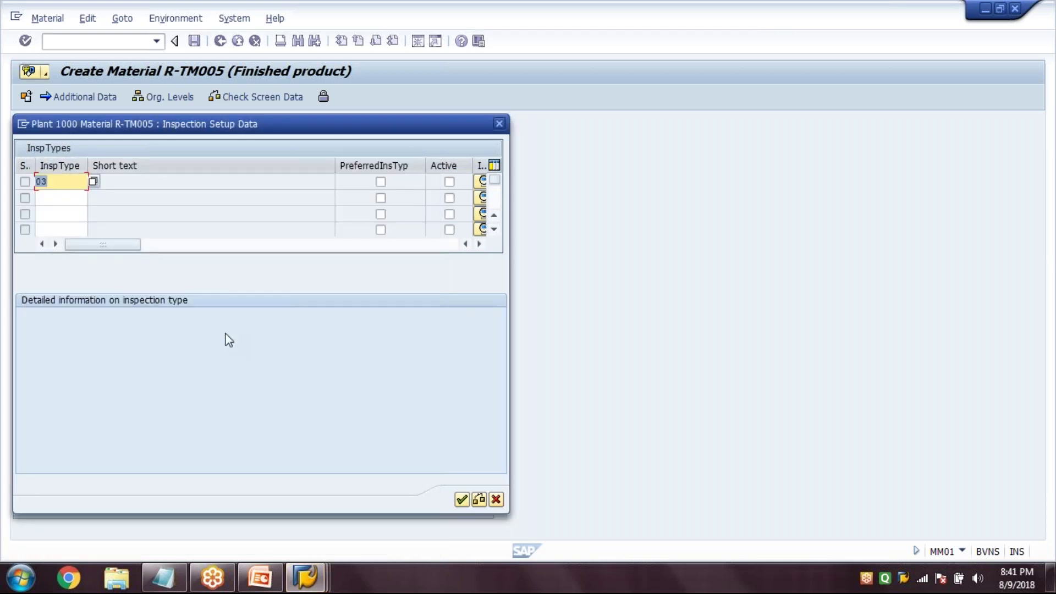
click(60, 198)
click(94, 199)
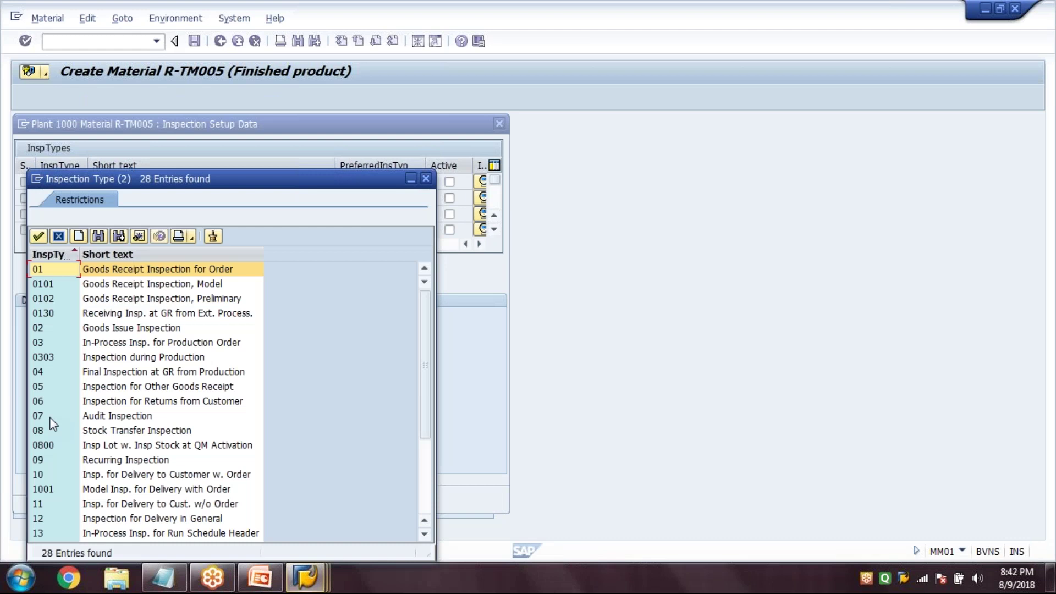
double_click(127, 372)
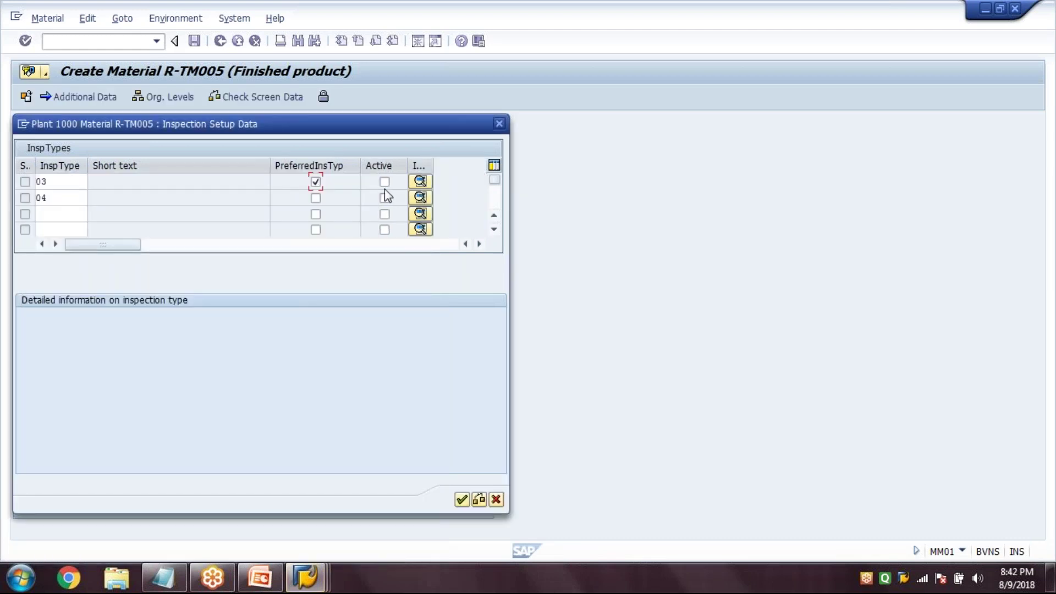
click(461, 499)
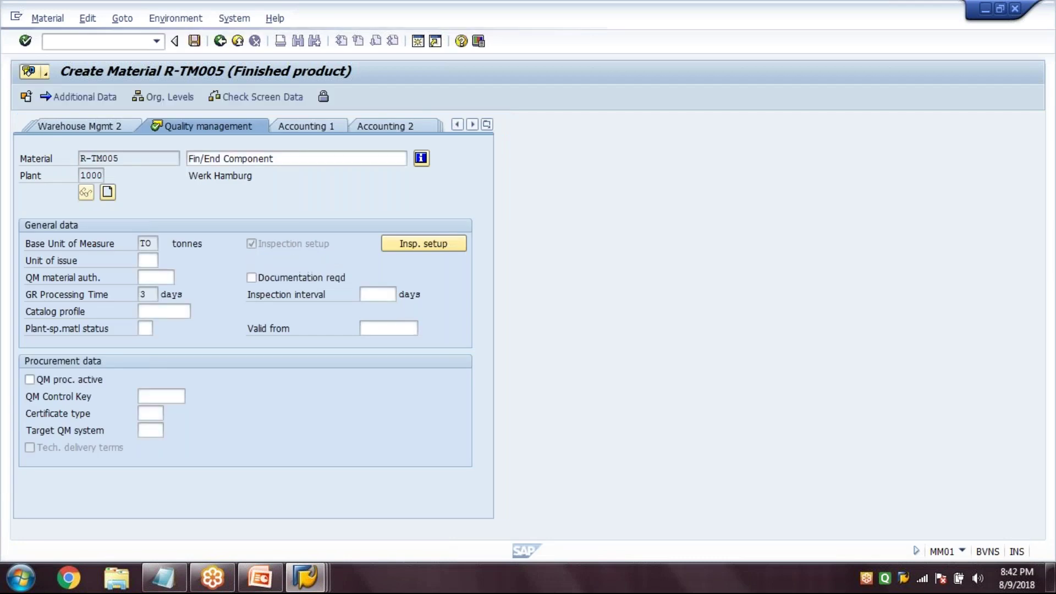
key(ctrl+s)
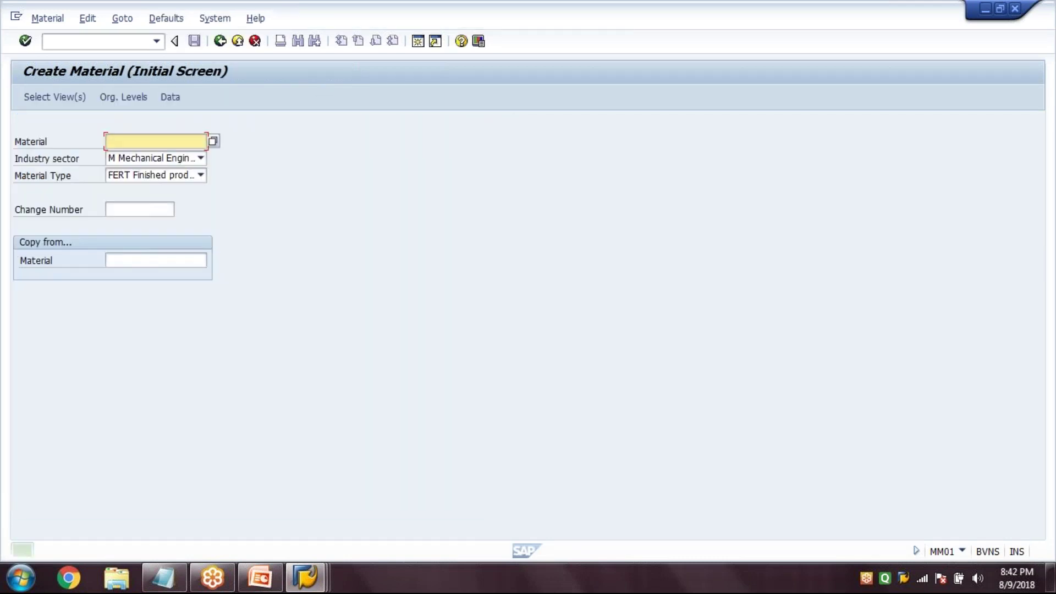
click(220, 42)
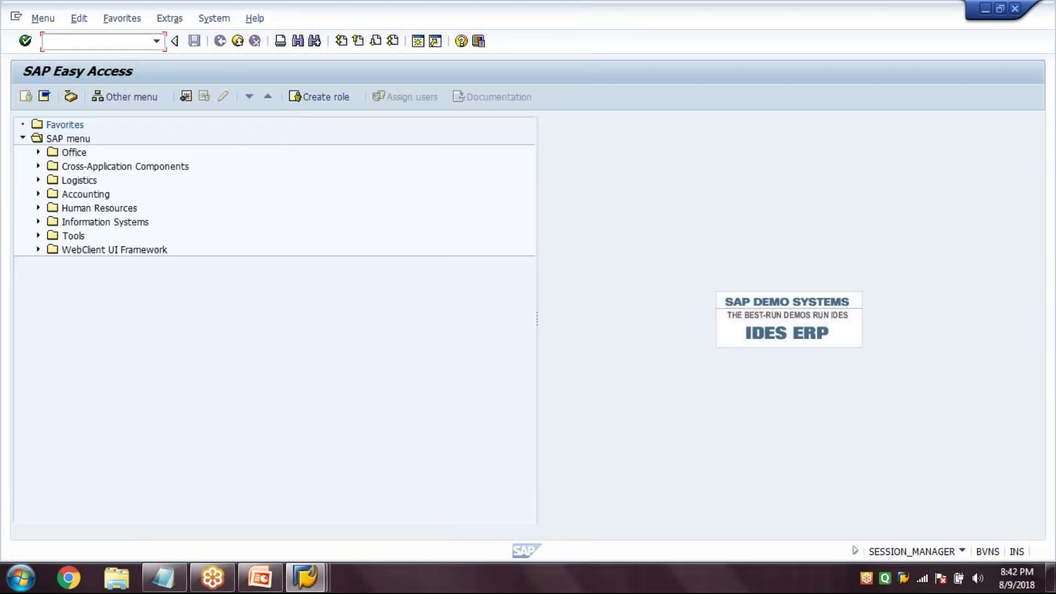
- Create an inspection plan with QP01 for R-TM005 in plant 1000, setting usage 5 (Goods receipt), status 4 and from lot size 1
text(QP01)
key(Return)
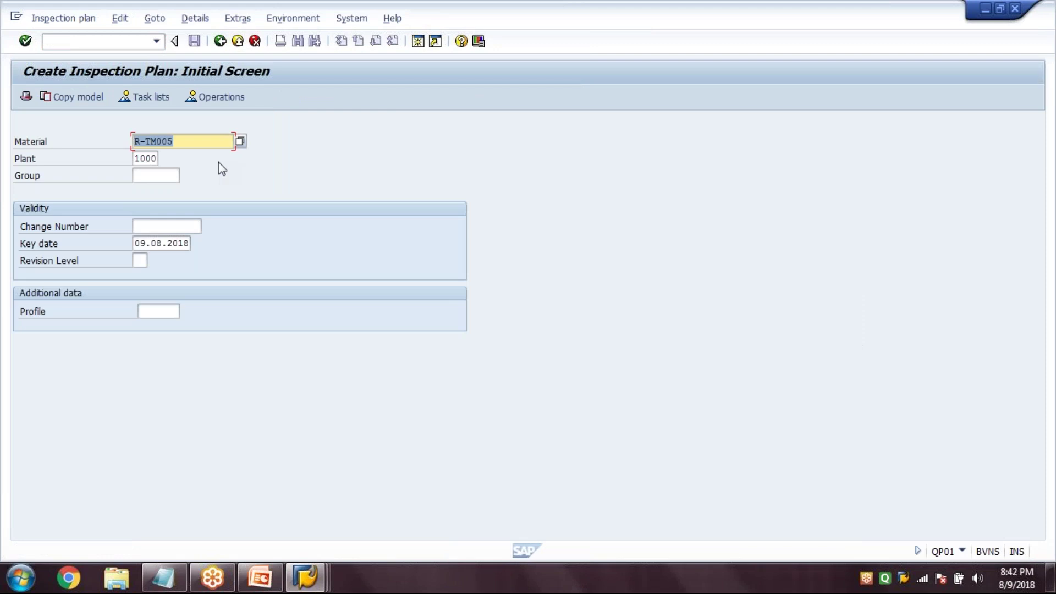
key(Return)
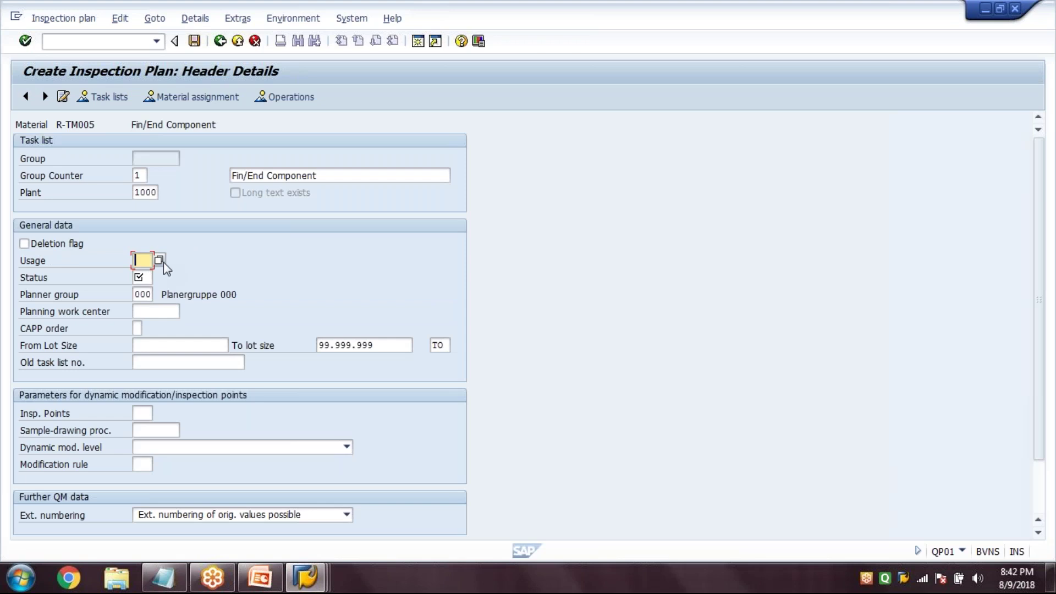
click(160, 261)
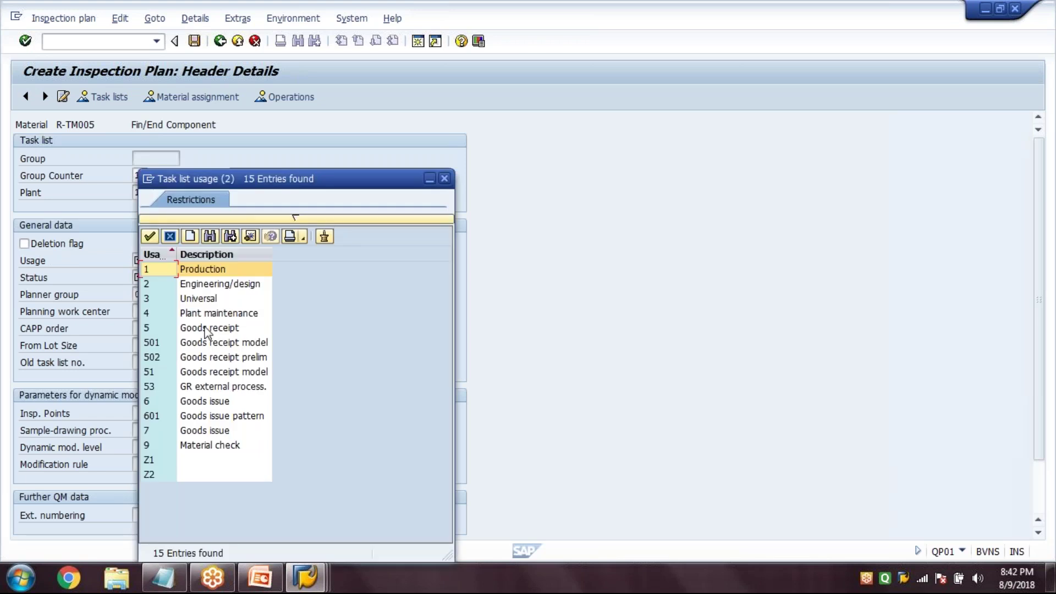
double_click(206, 329)
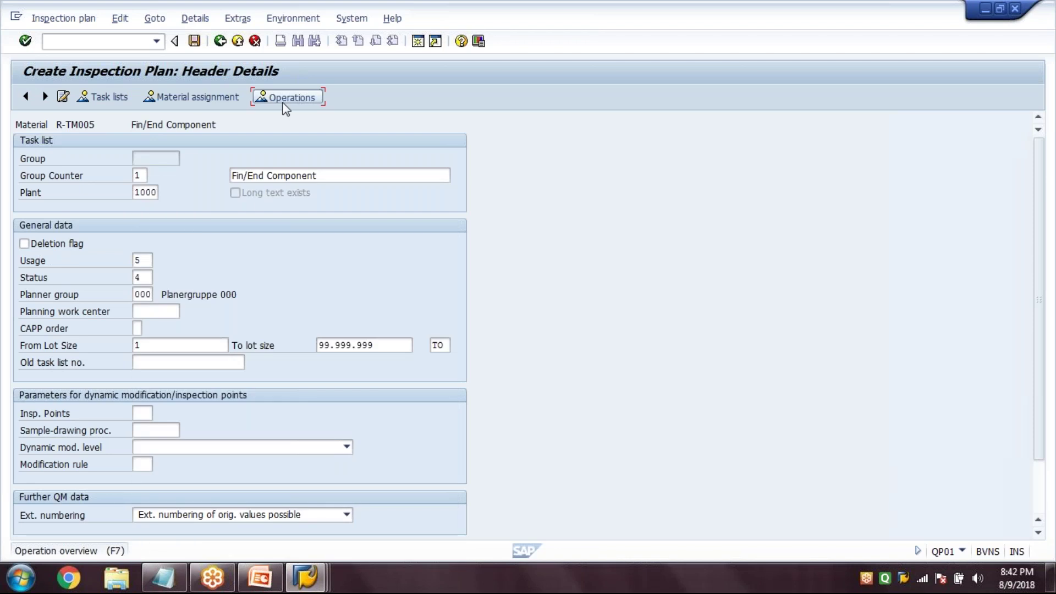
- Define operation 0010 with work center TRWC1, control key QM01, description "Inspection at the time of GR", setup 1,0 and machine 2,0
click(285, 97)
click(103, 209)
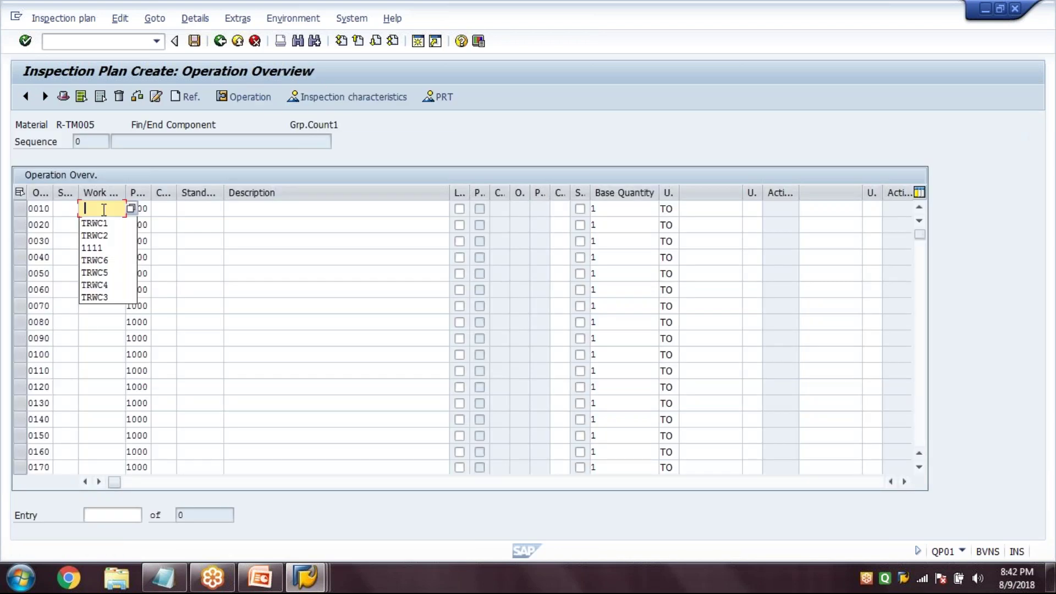
click(94, 223)
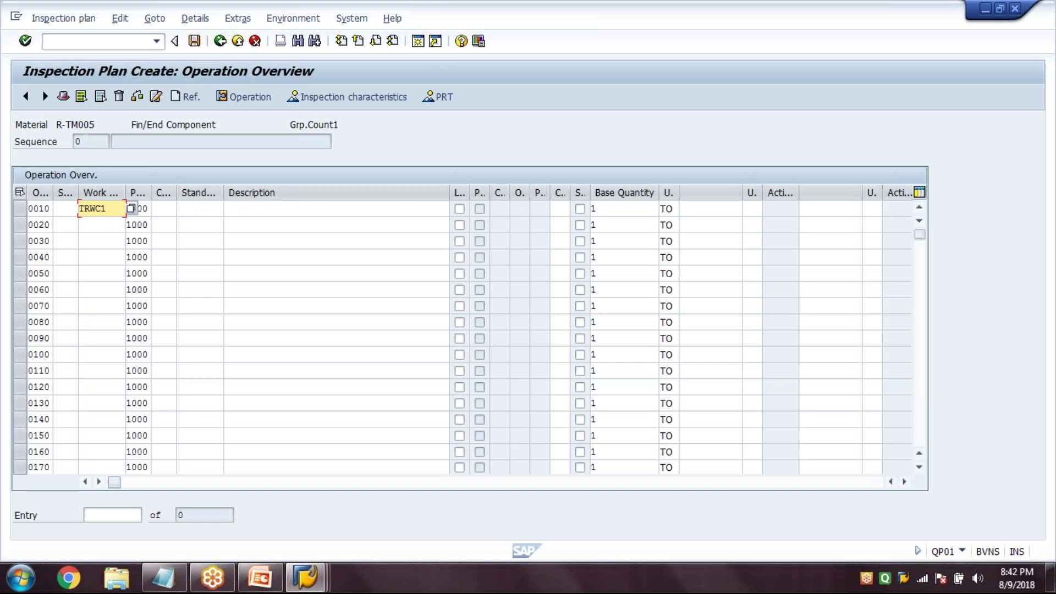
click(173, 208)
text(QM01)
key(Tab)
key(Tab)
text(Inspection at the time of GR)
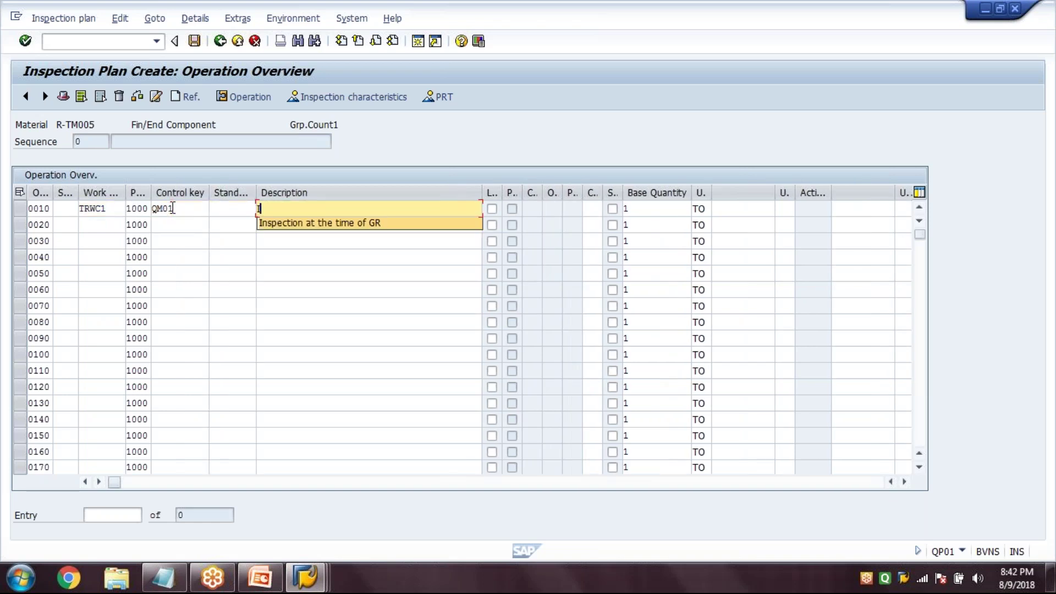
key(Return)
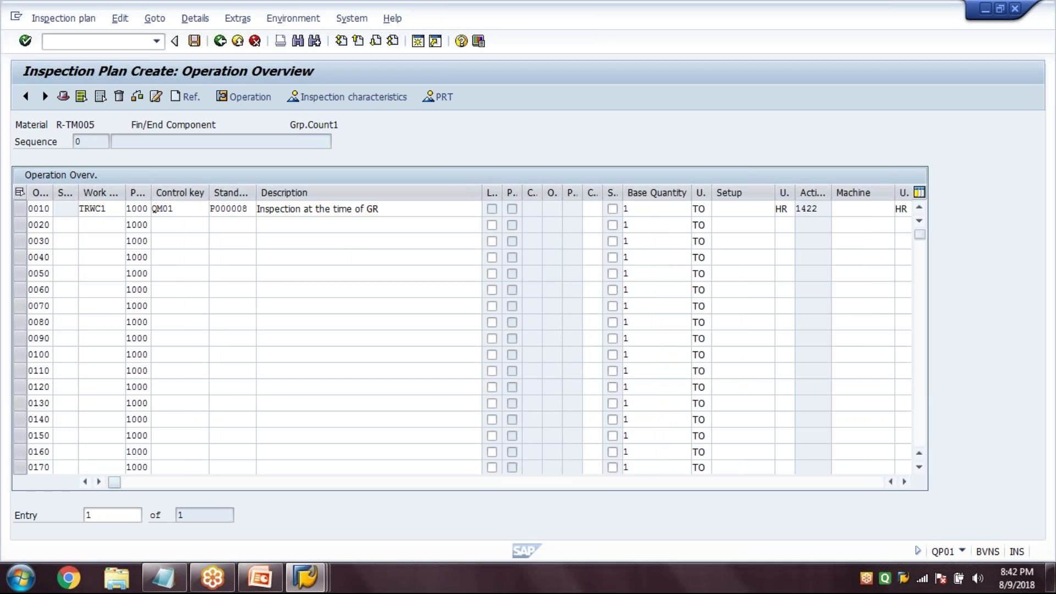
key(F2)
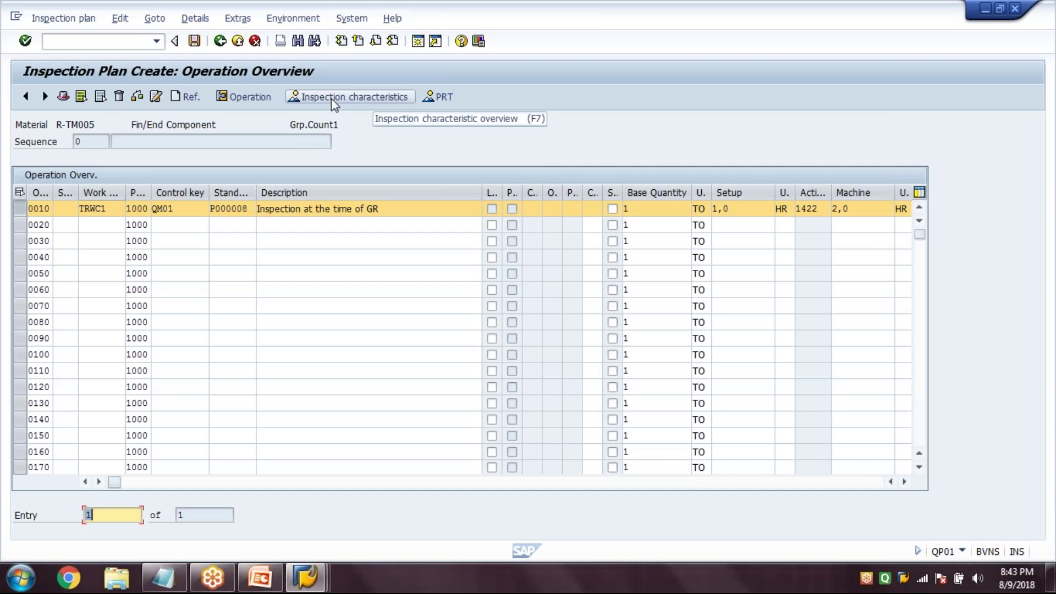
- Add master inspection characteristic 8-103 to operation 0010 of the inspection plan
click(334, 103)
text(8)
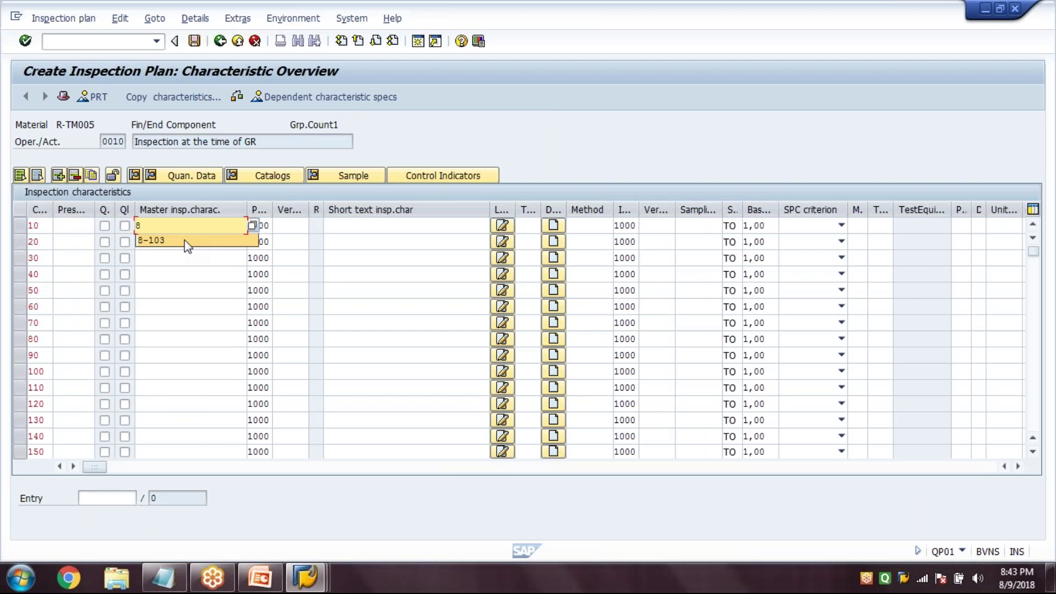
click(184, 240)
- Assign sampling procedure %10-%0 to characteristic 8-103, save the inspection plan and return to SAP Easy Access
click(244, 467)
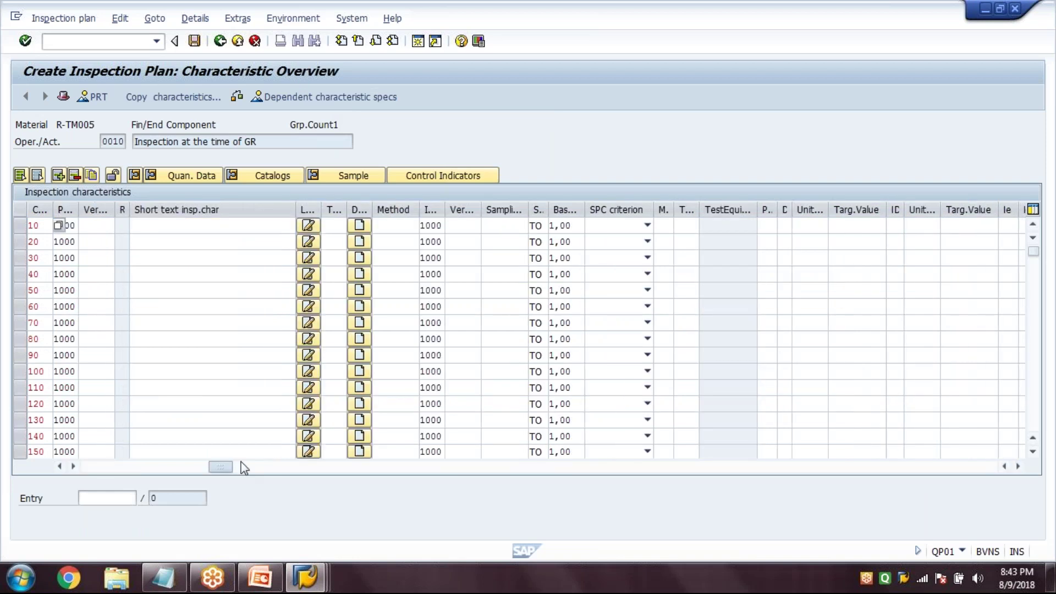
drag(244, 467, 373, 478)
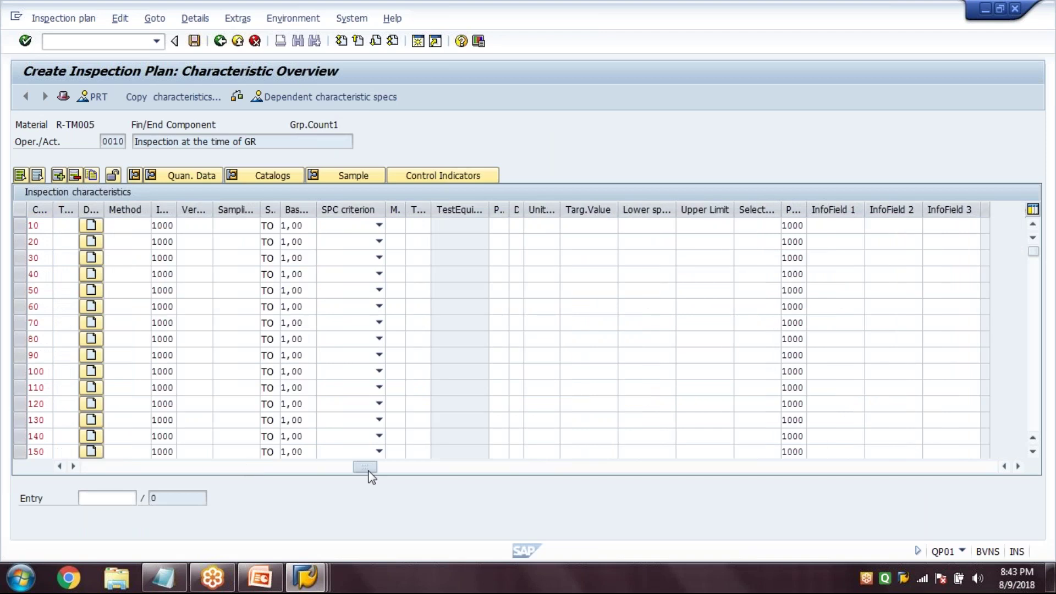
drag(259, 234, 352, 228)
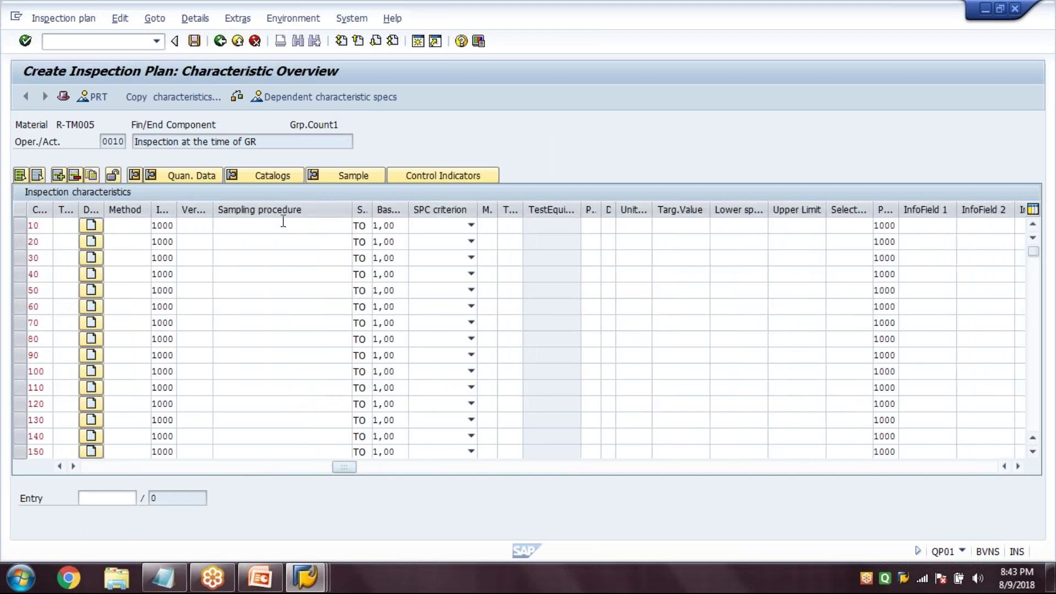
click(283, 225)
click(231, 238)
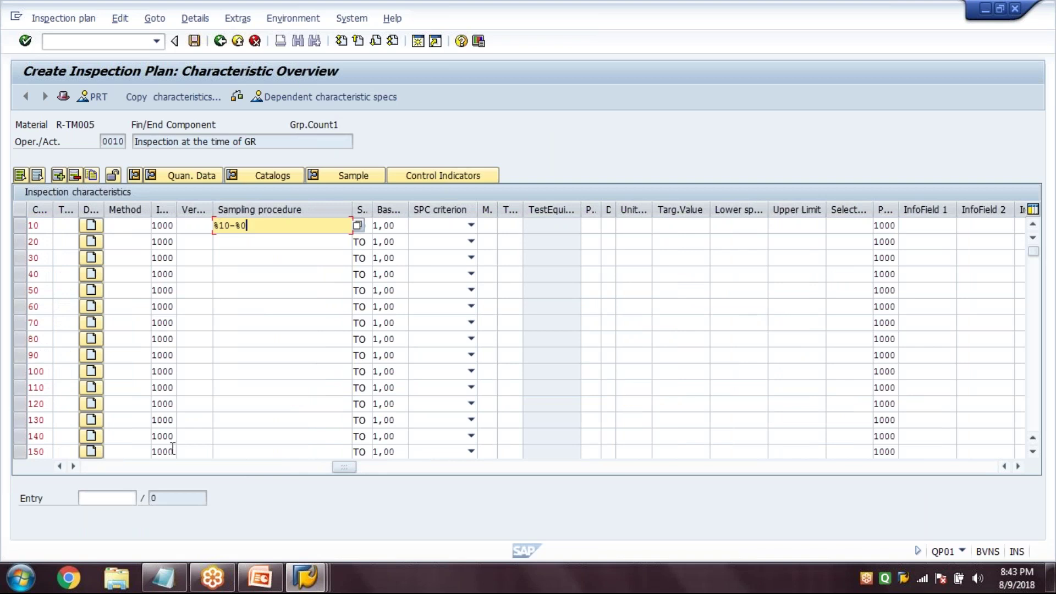
key(Return)
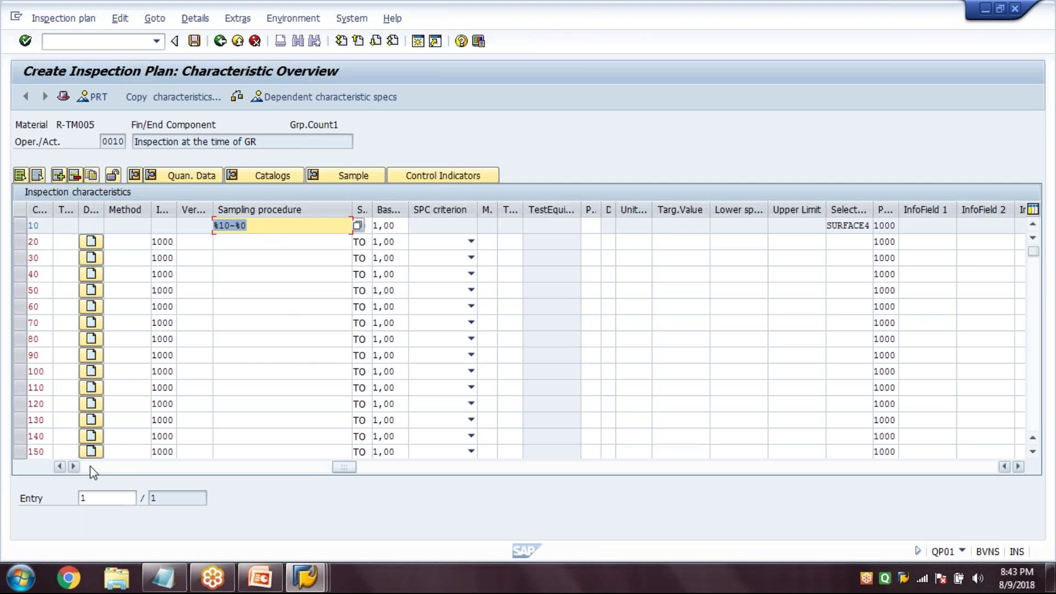
key(shift+Tab)
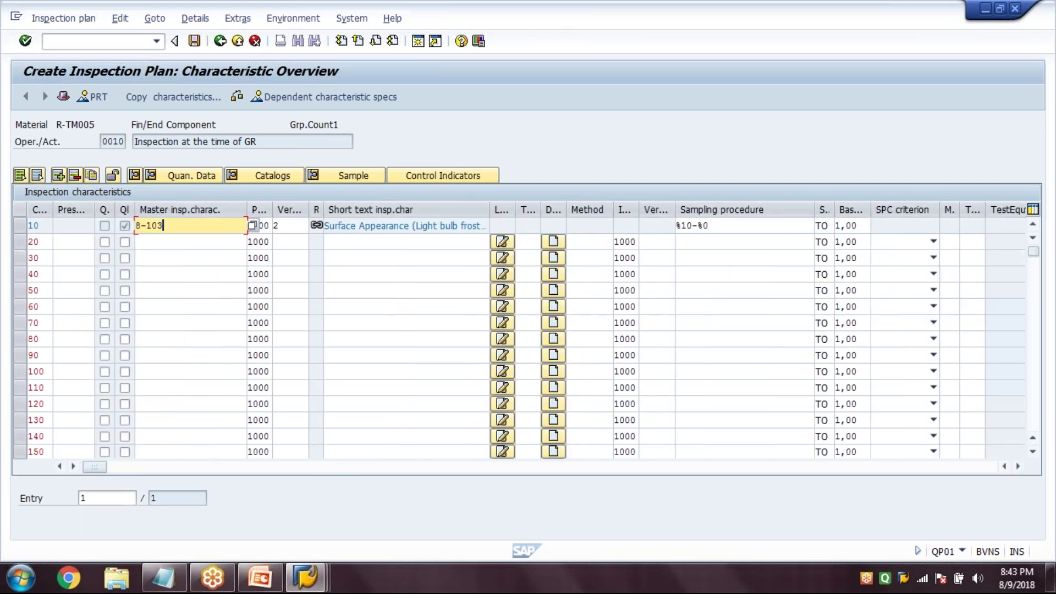
key(ctrl+s)
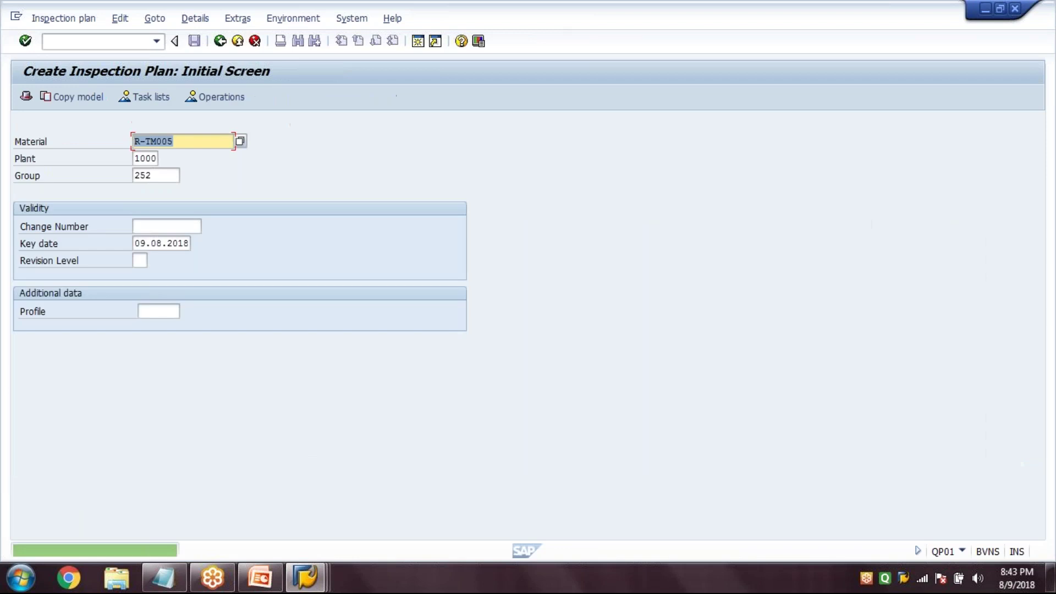
key(F3)
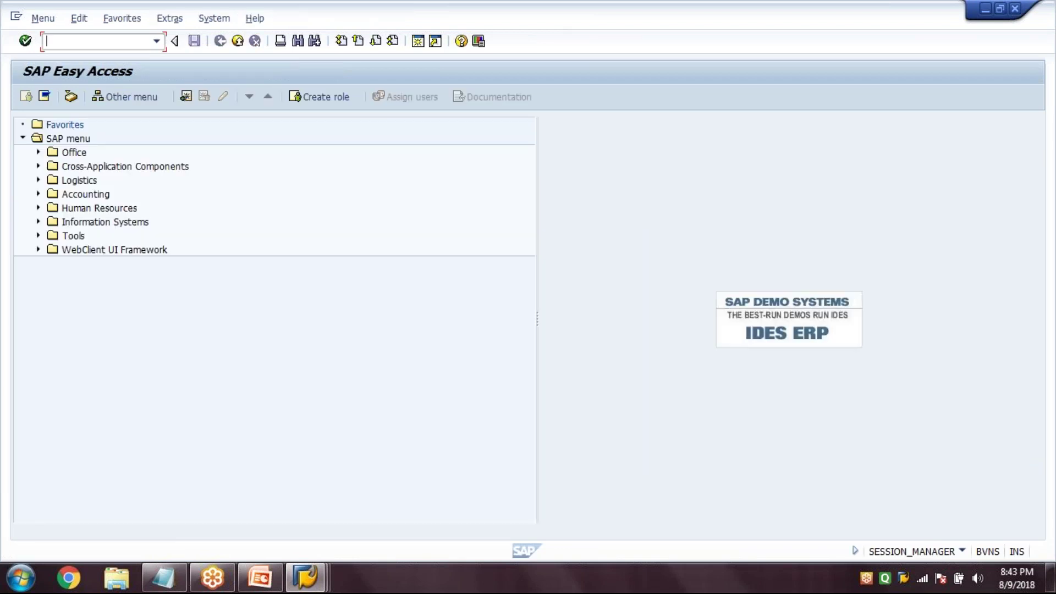
- Run CO01 and start a production order for material R-TM005 in plant 1000 with order type PP01
text(CO01)
key(Return)
text(R-TM005)
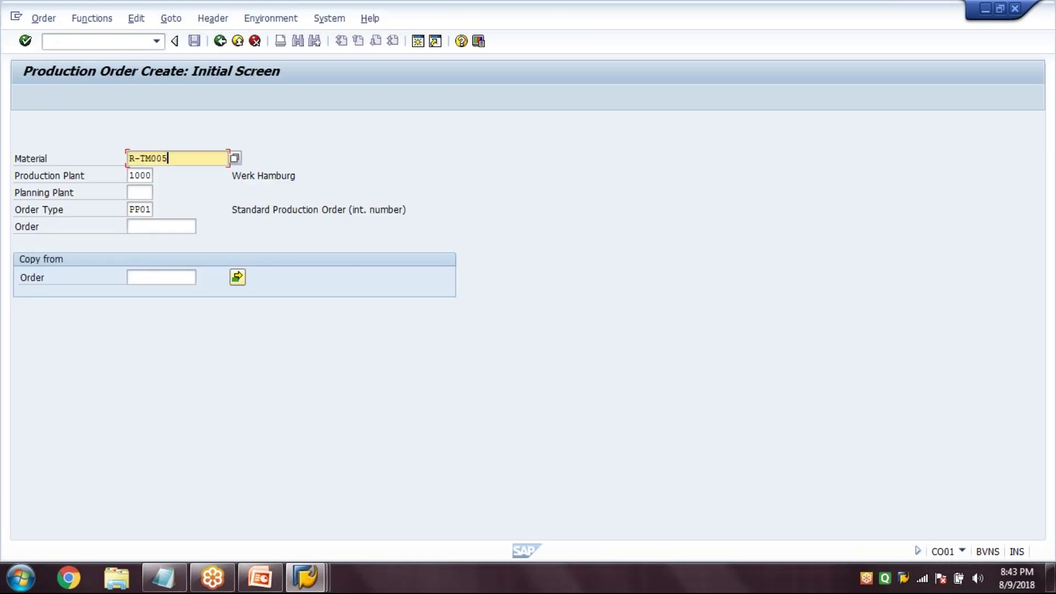
key(Tab)
key(Tab)
key(Return)
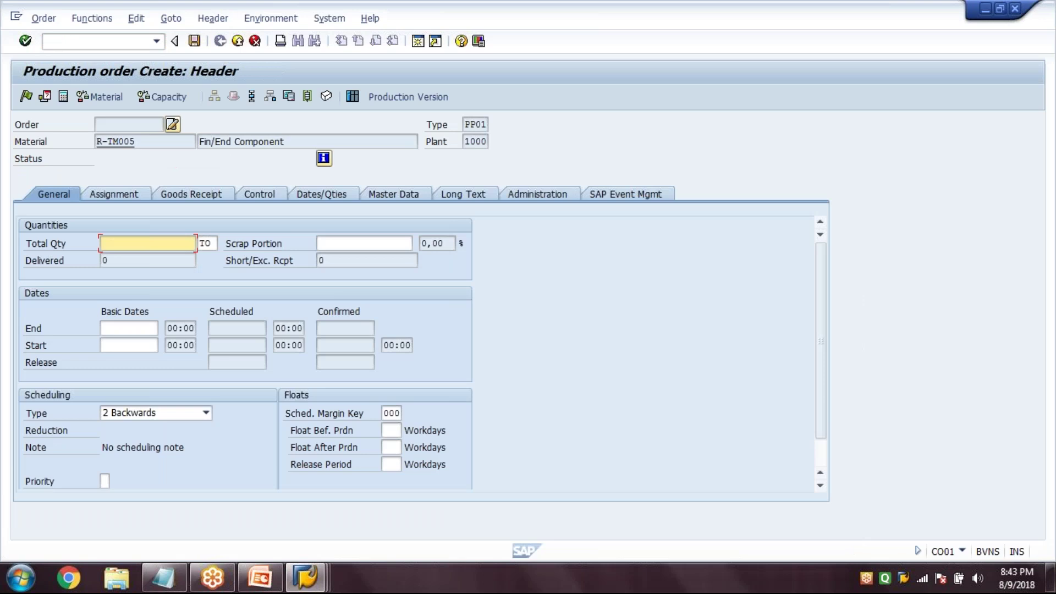
- Enter total quantity 1000 and basic end date 30.09.2018 for the new order, then acknowledge the availability check message
text(1000)
key(Tab)
text(30.09.2018)
key(Return)
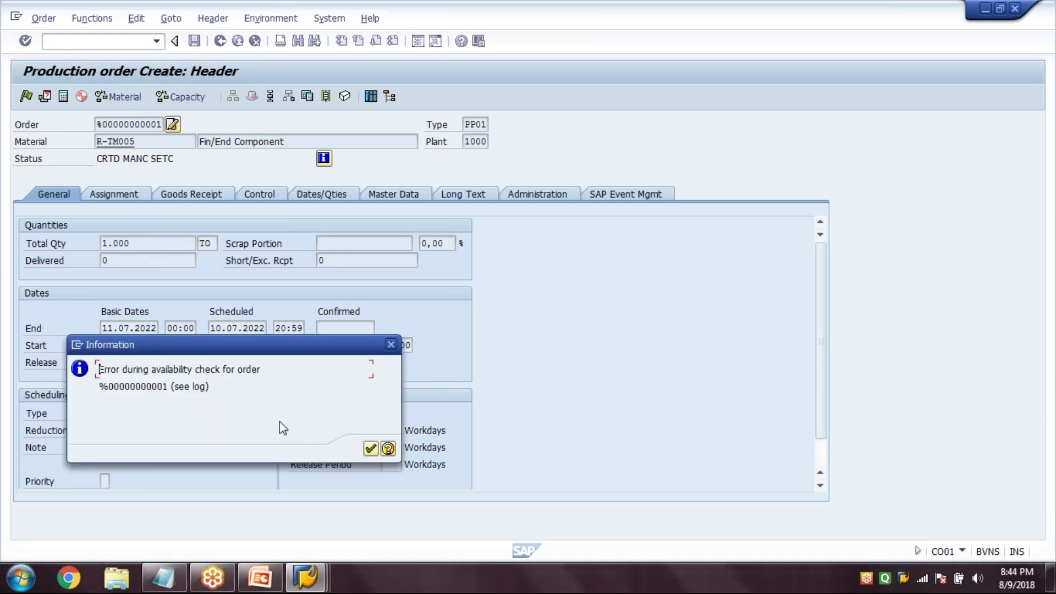
click(369, 449)
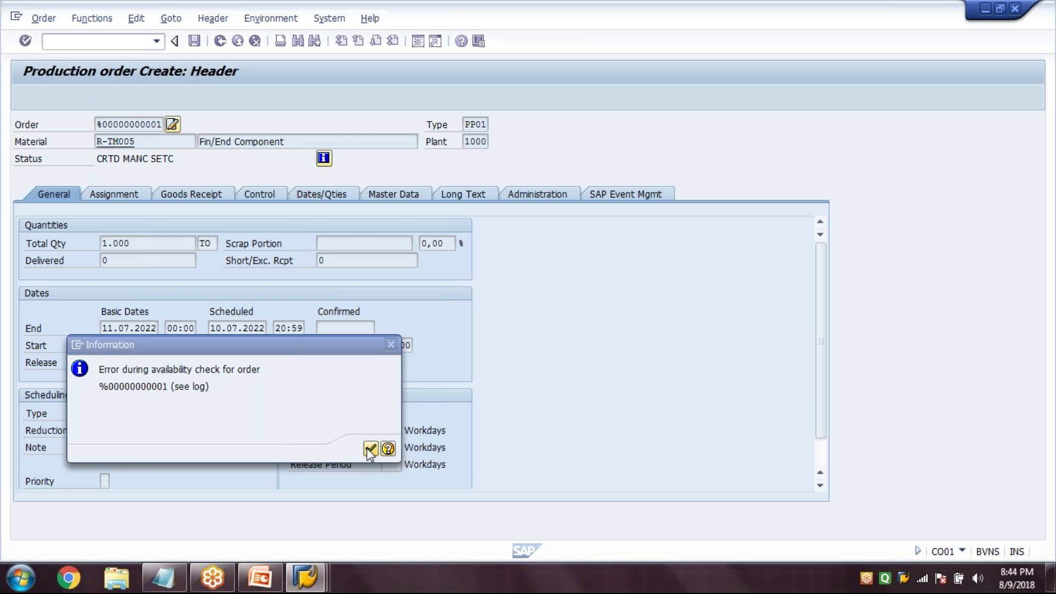
- Run MMBE to look up the stock of component R-TM001 in plant 1000, storage location 0001
click(128, 42)
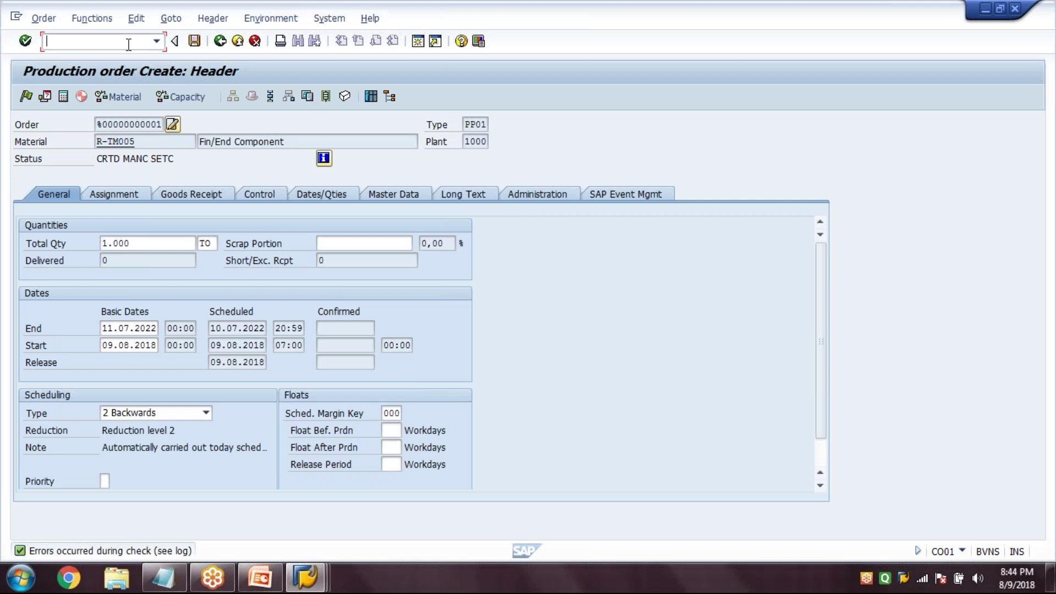
text(/NMMBE)
key(Return)
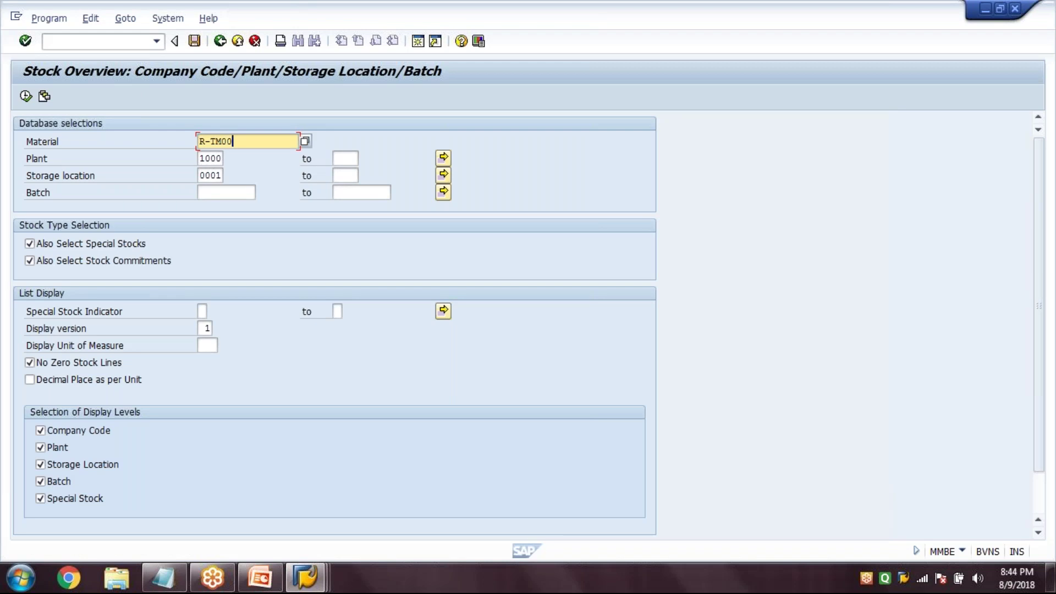
text(1)
key(F8)
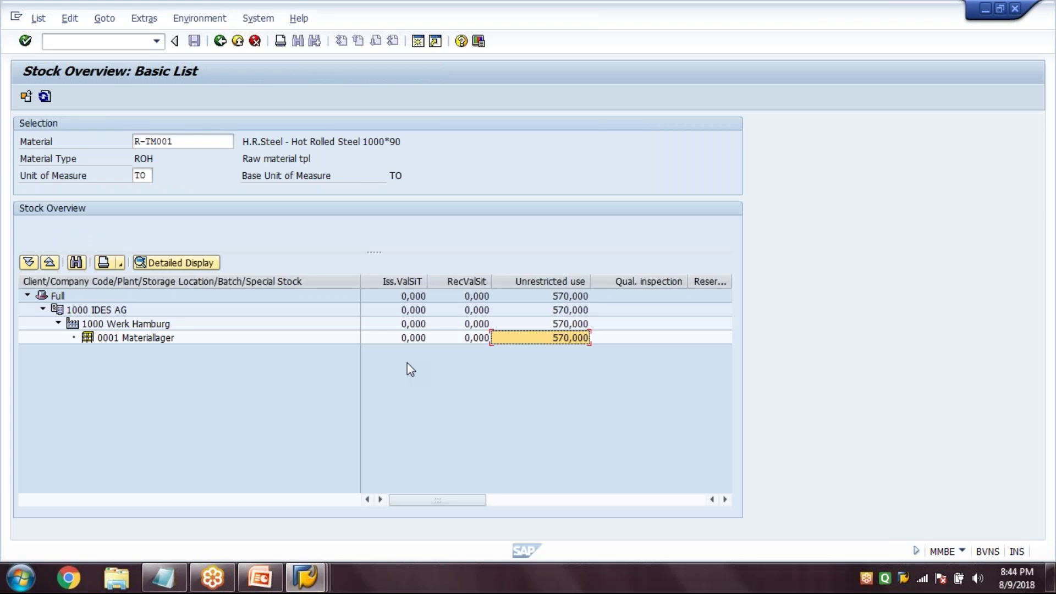
- Run CO01 again and start a production order for R-TM005 with production and planning plant 1000 and order type PP01
key(ctrl+slash)
text(/nco01)
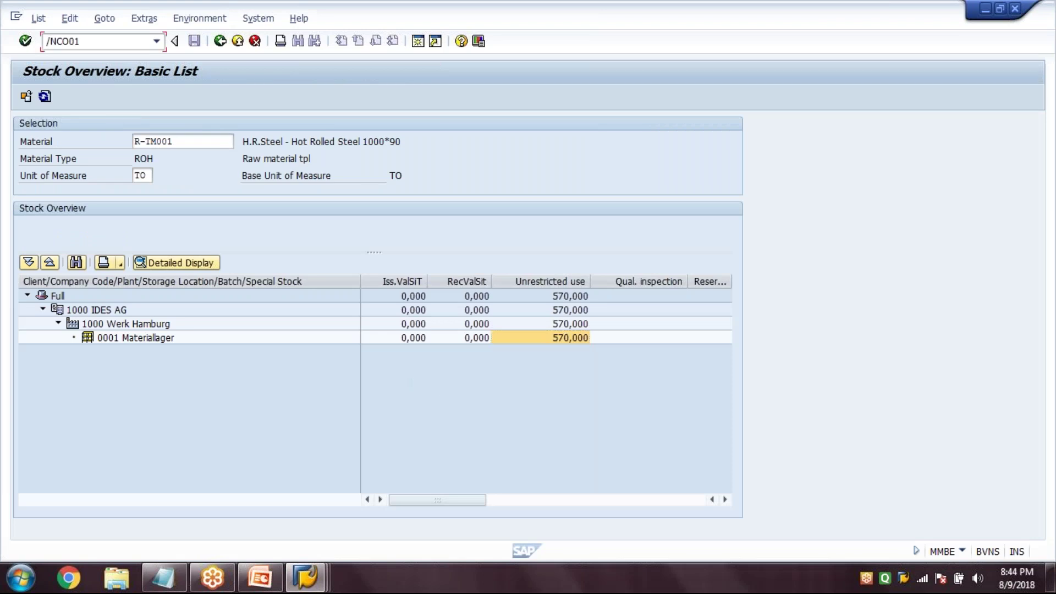
key(Return)
key(Up)
key(Down)
key(Up)
text(1000)
key(Tab)
text(10)
key(Return)
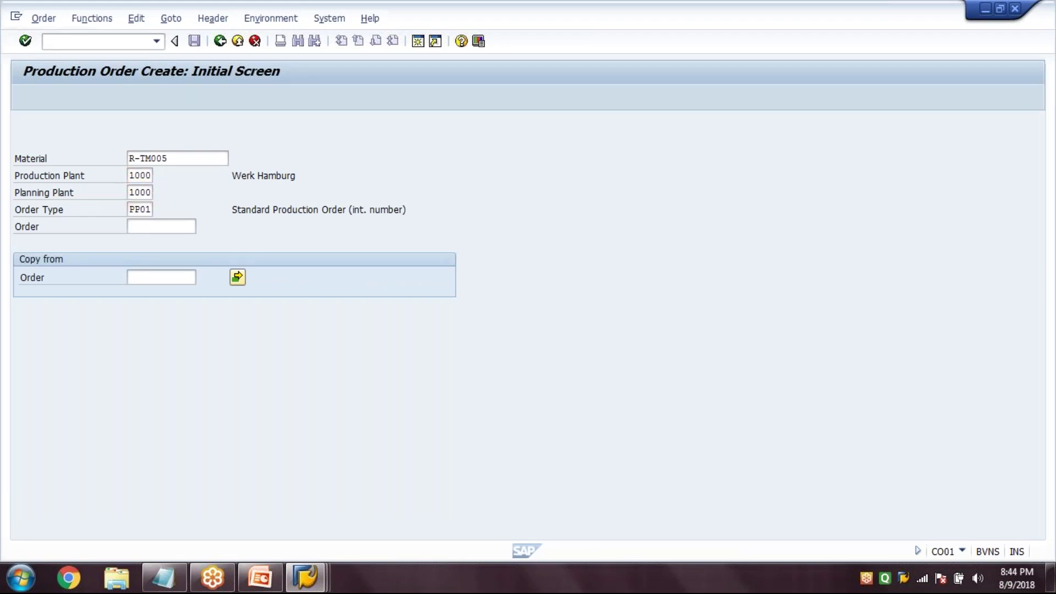
- Set total quantity 1000 TO and basic end date 30.09.2018, then save the production order despite the cost calculation error
text(1000)
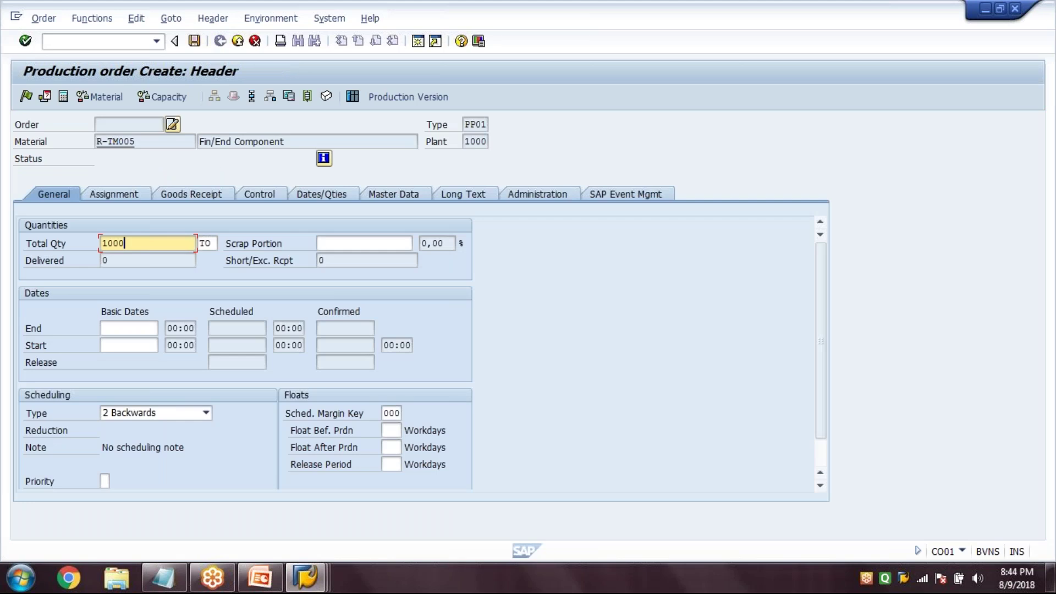
click(129, 328)
key(Down)
key(Return)
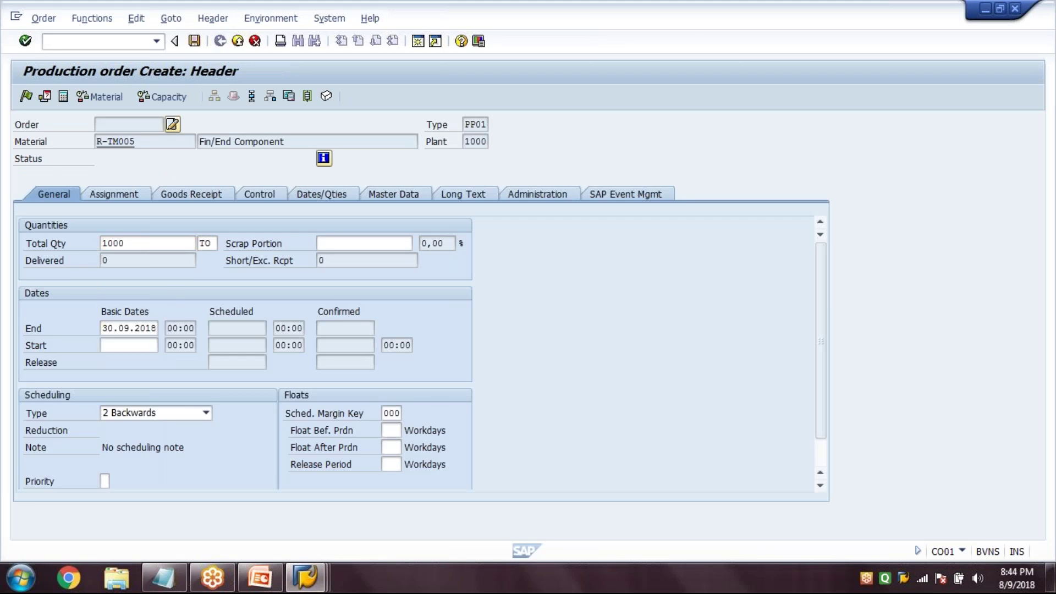
key(F5)
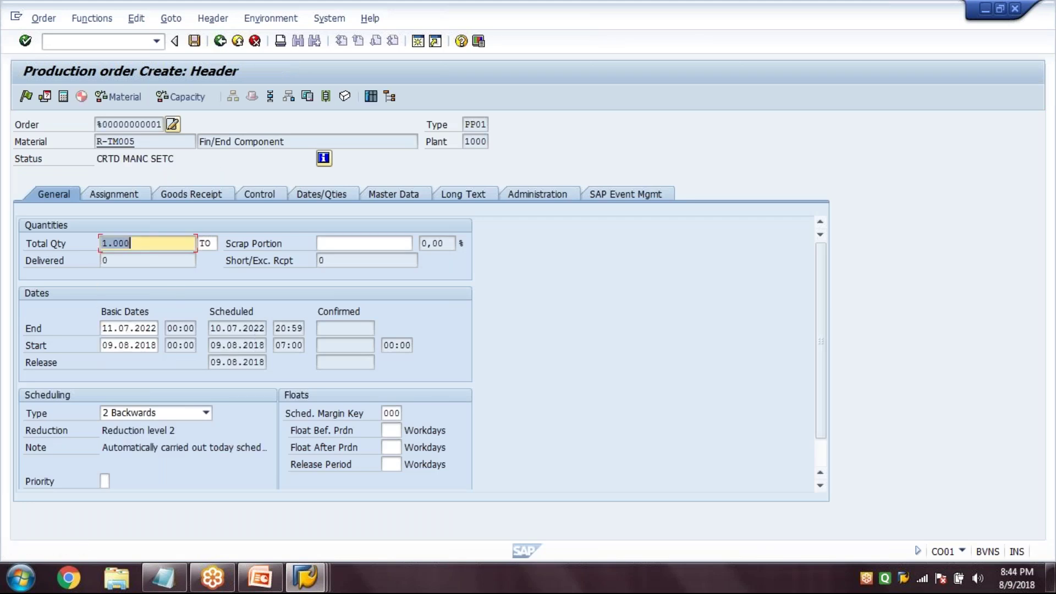
click(195, 42)
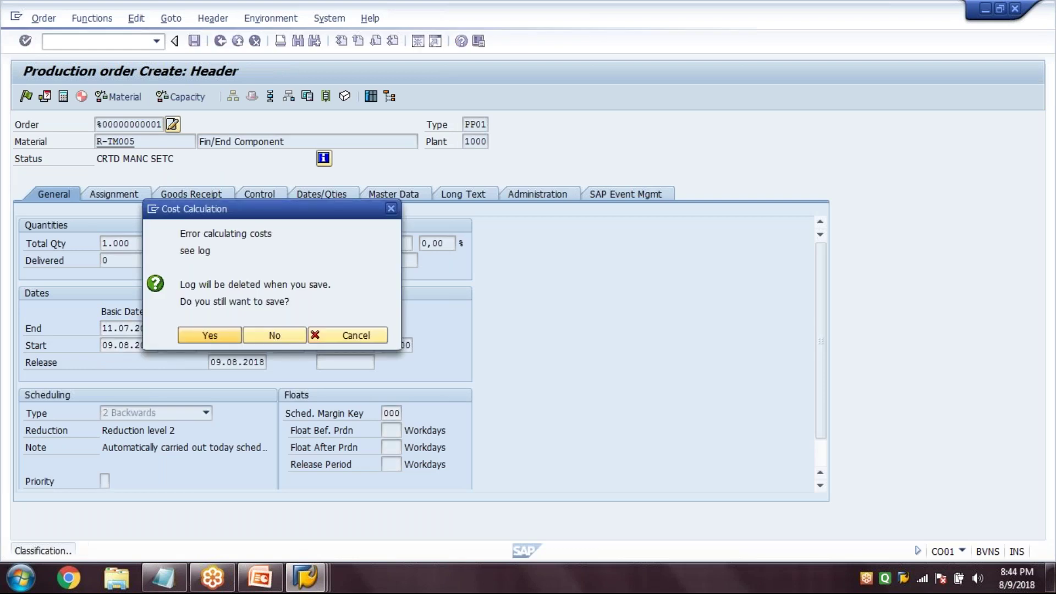
key(Return)
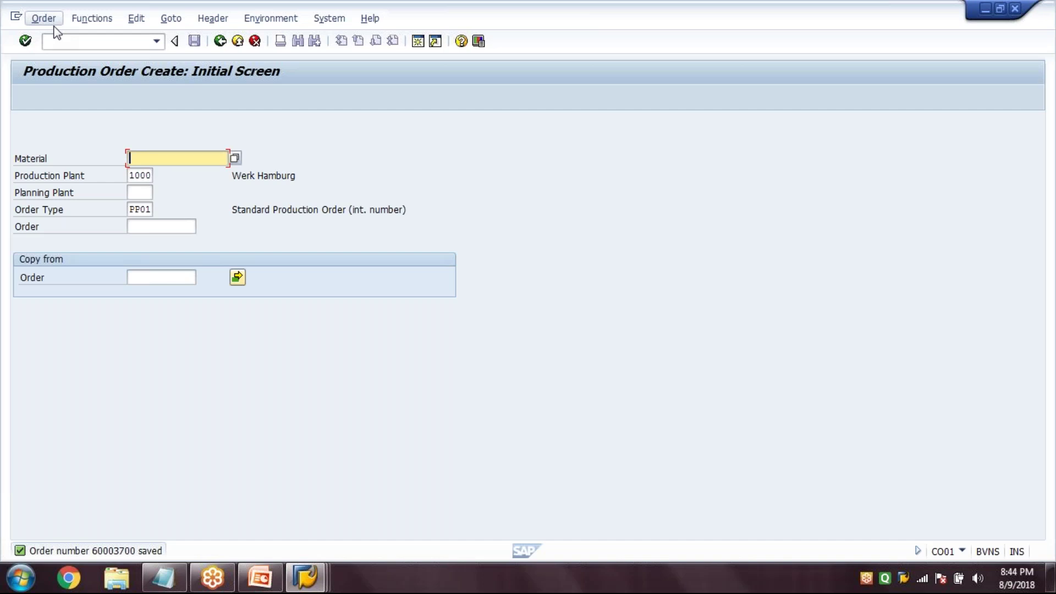
- Open the newly saved production order in change mode
click(44, 18)
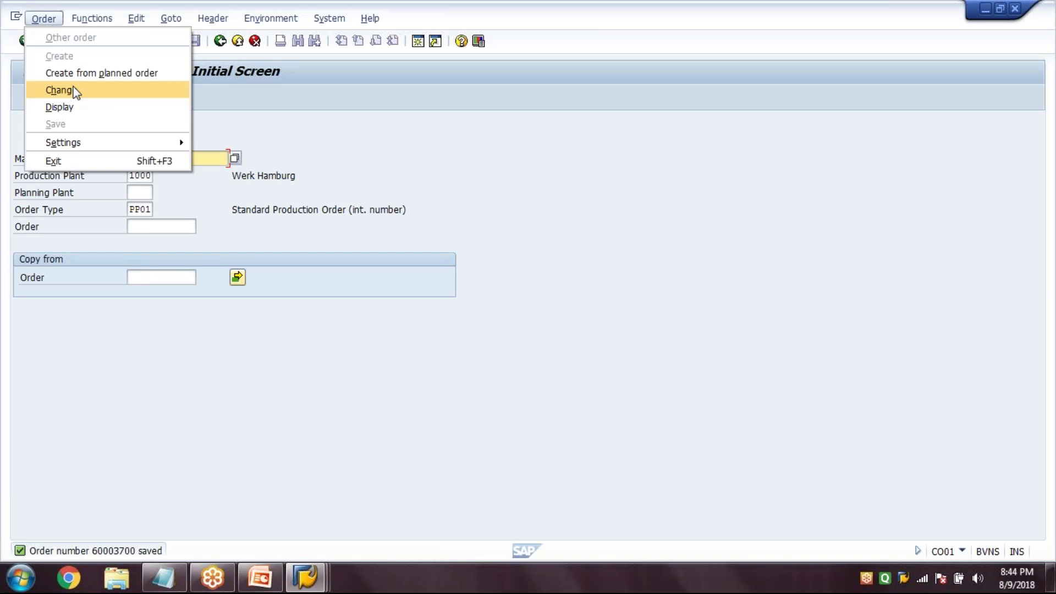
click(75, 91)
key(ctrl+c)
click(180, 161)
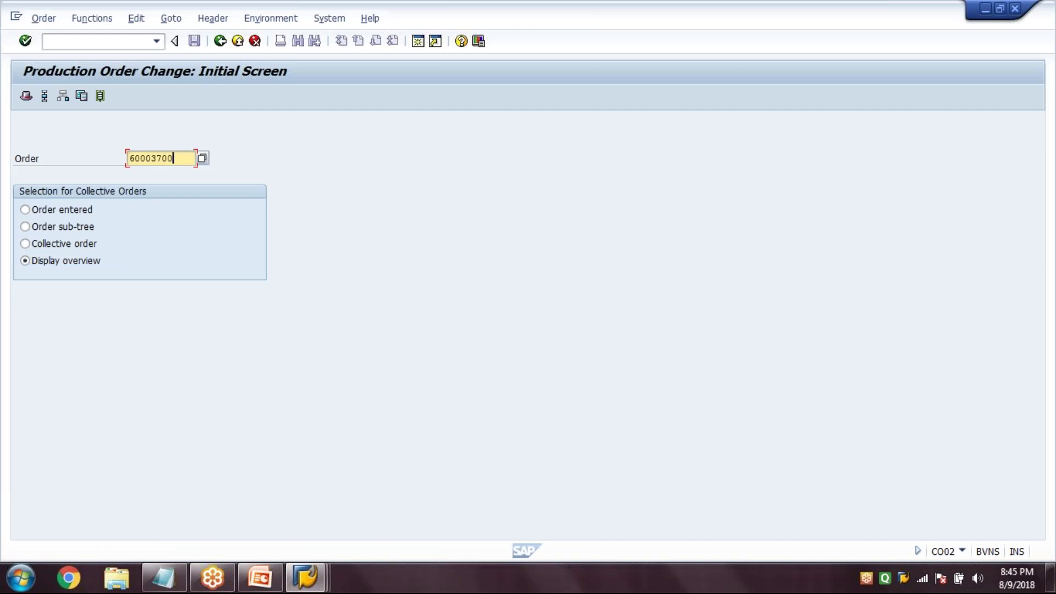
key(Return)
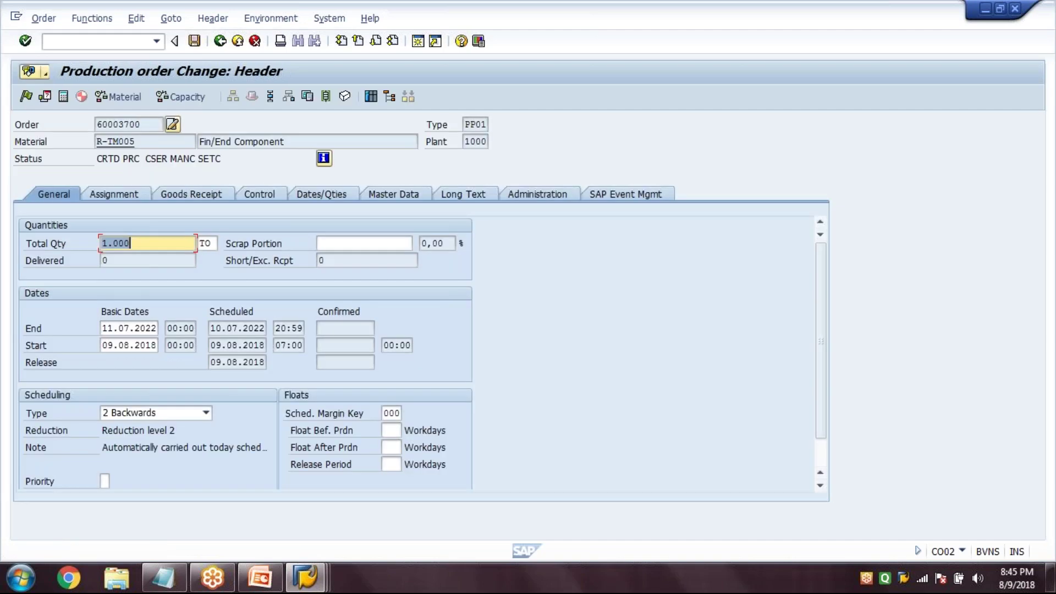
- Release the production order and check the inspection lot in its assignment data
click(129, 194)
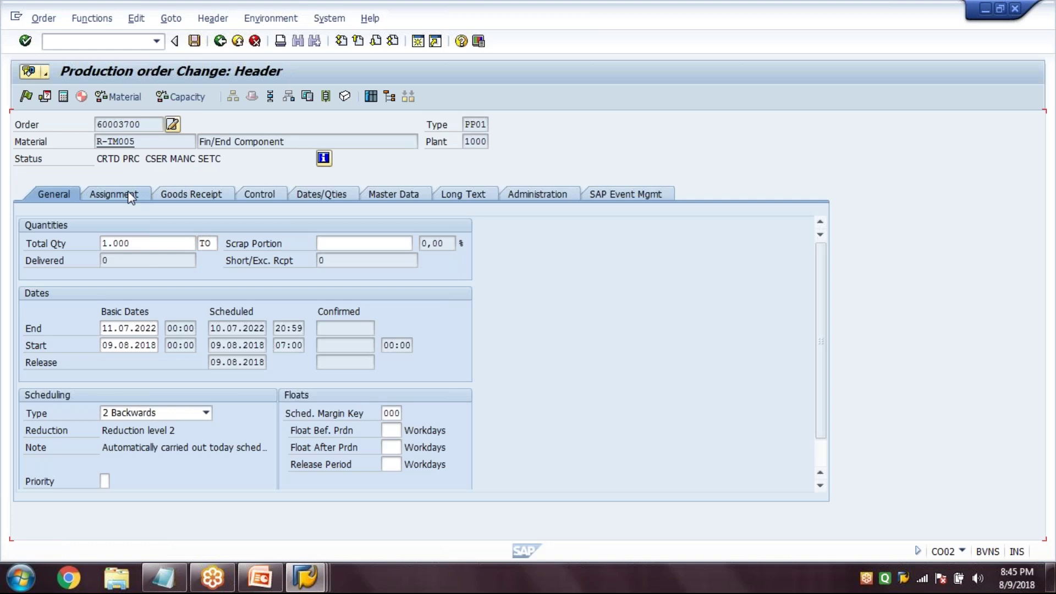
click(414, 378)
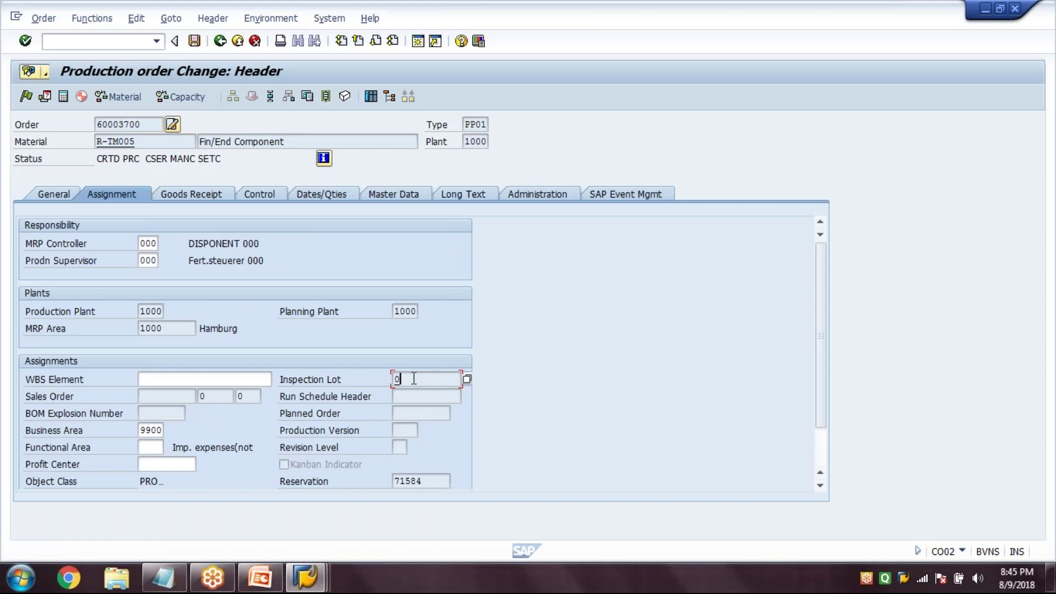
click(26, 98)
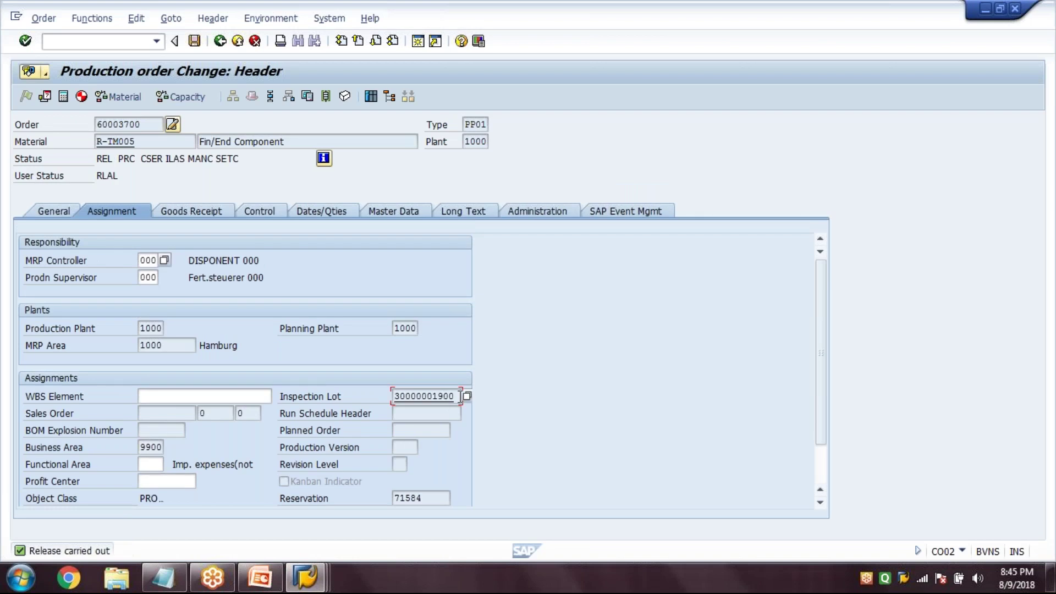
scroll(334, 347, down, 1)
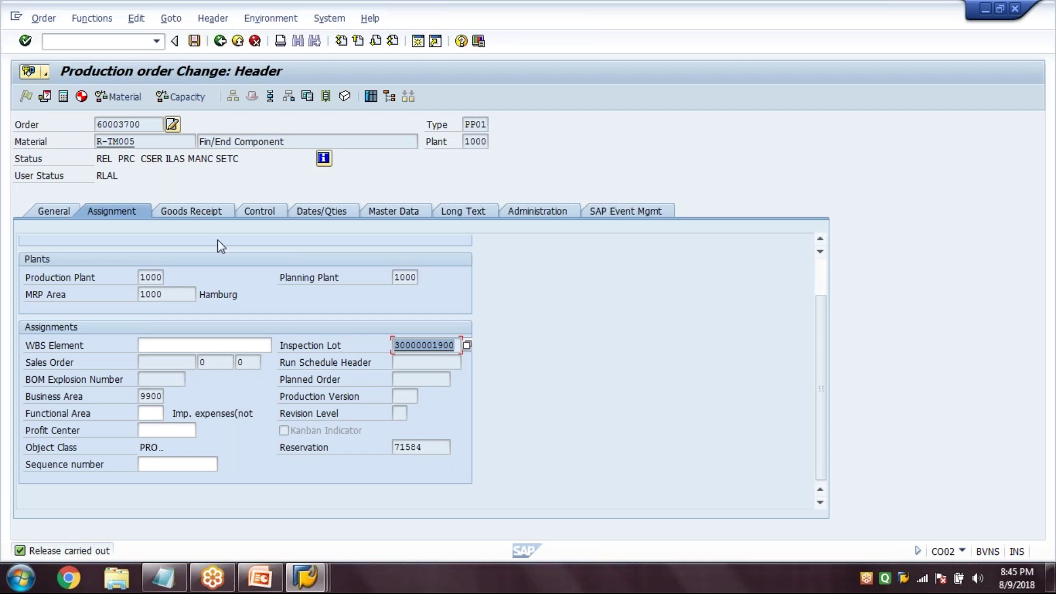
- Check the order's goods receipt stock type and save the released order despite the cost calculation error
click(207, 216)
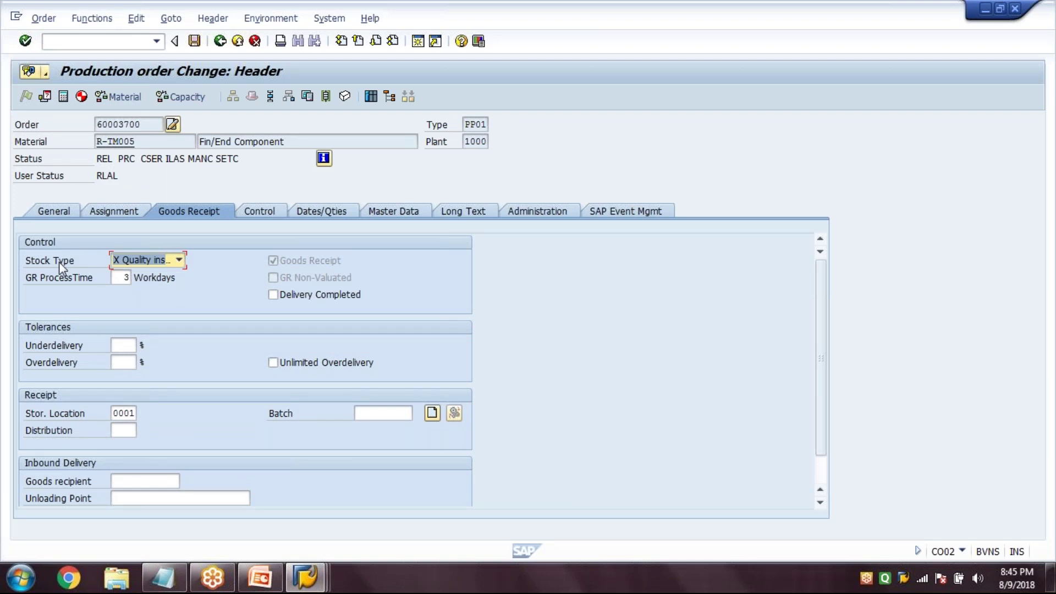
click(148, 259)
click(148, 287)
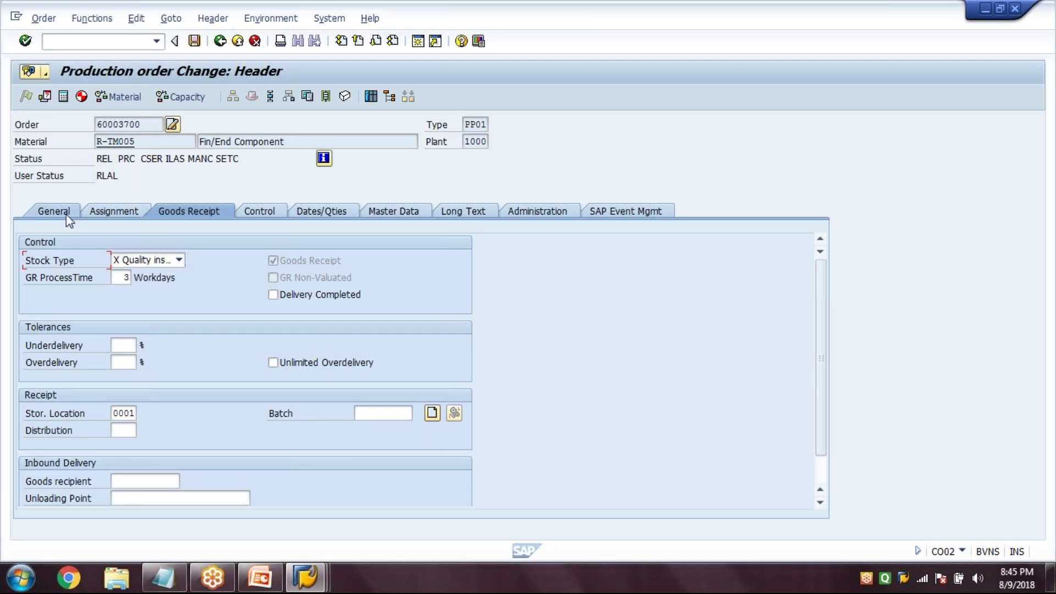
click(195, 41)
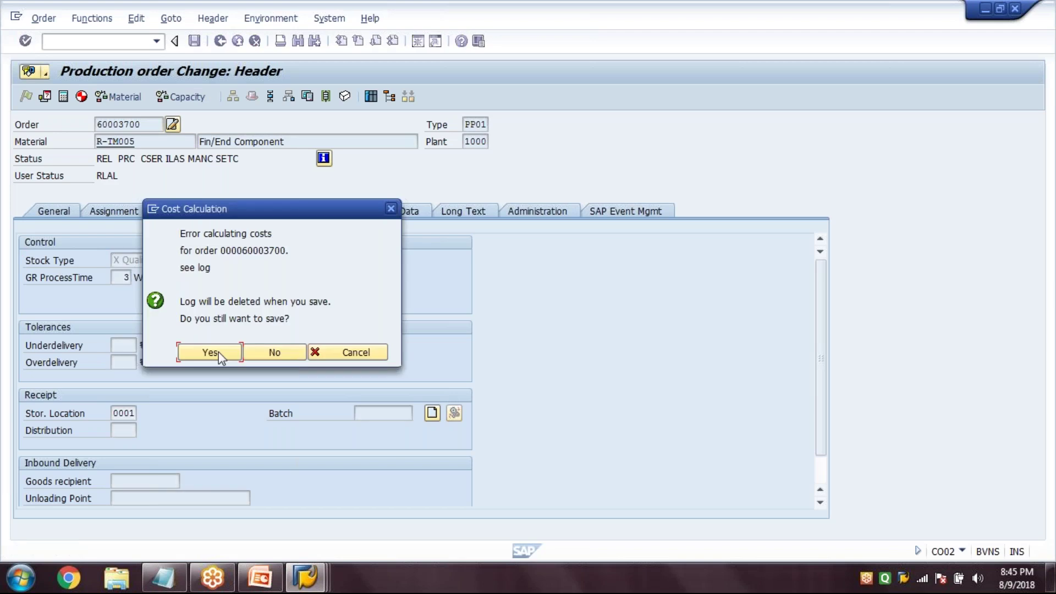
click(219, 352)
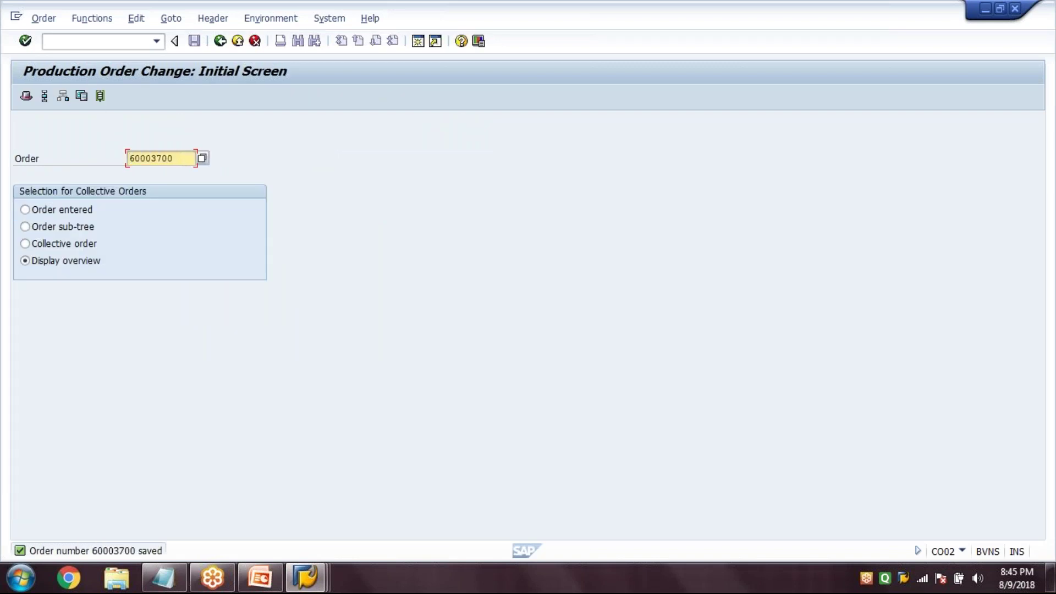
- Run CO15 and open the released production order for confirmation
click(99, 41)
text(/NCO15)
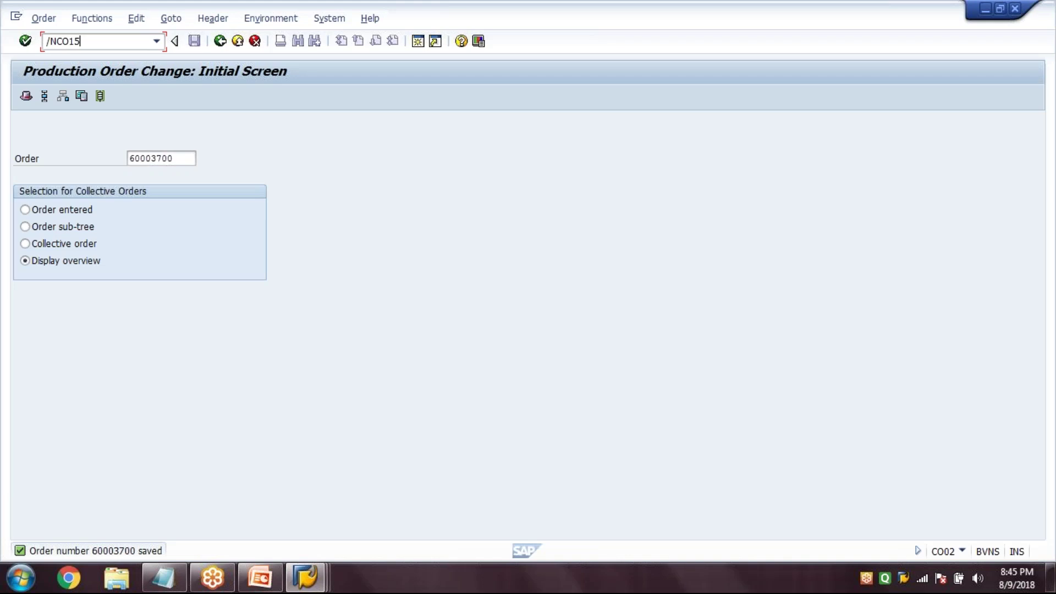
key(Return)
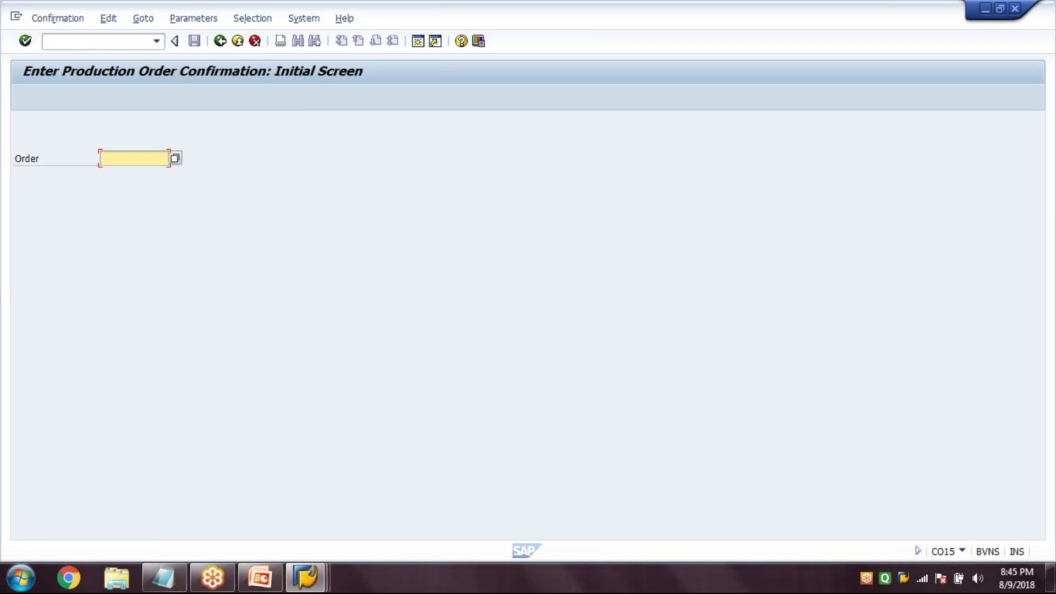
key(ctrl+v)
key(Return)
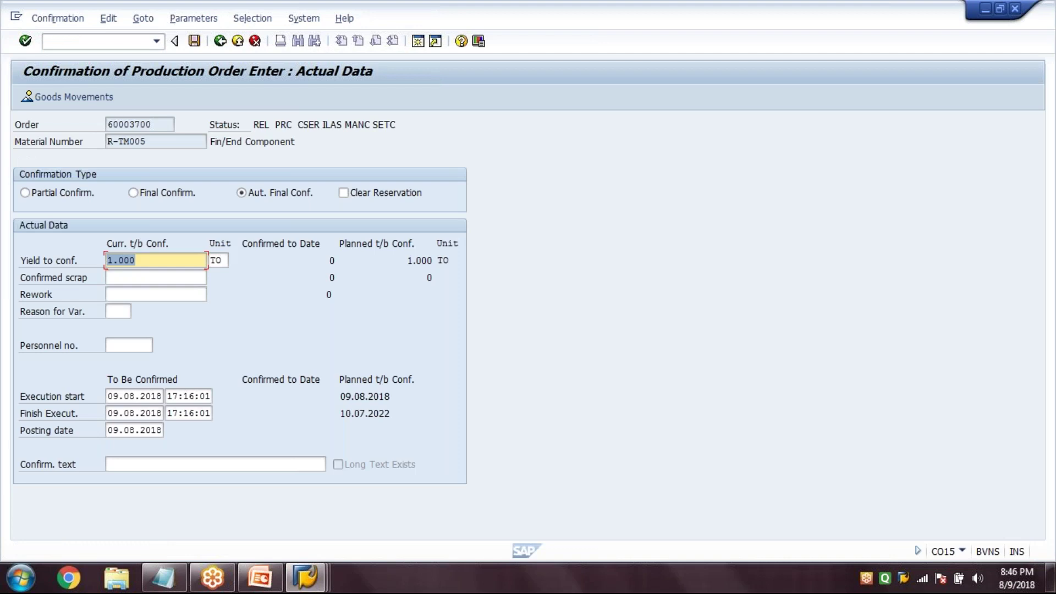
- Save the order's confirmation as Final Confirm. with Clear Reservation enabled, and return to SAP Easy Access
click(133, 192)
click(343, 193)
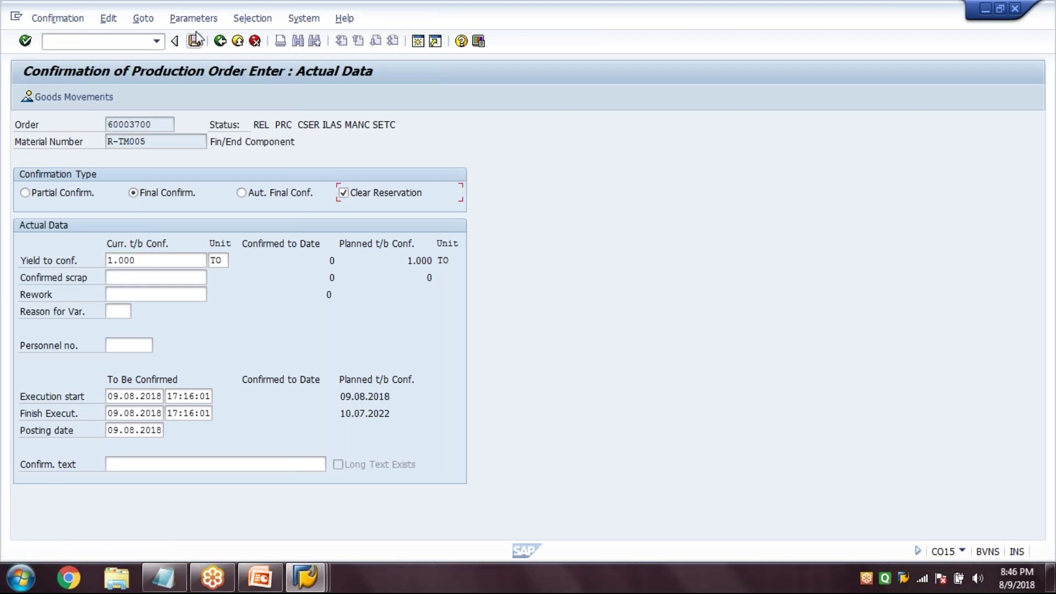
click(195, 41)
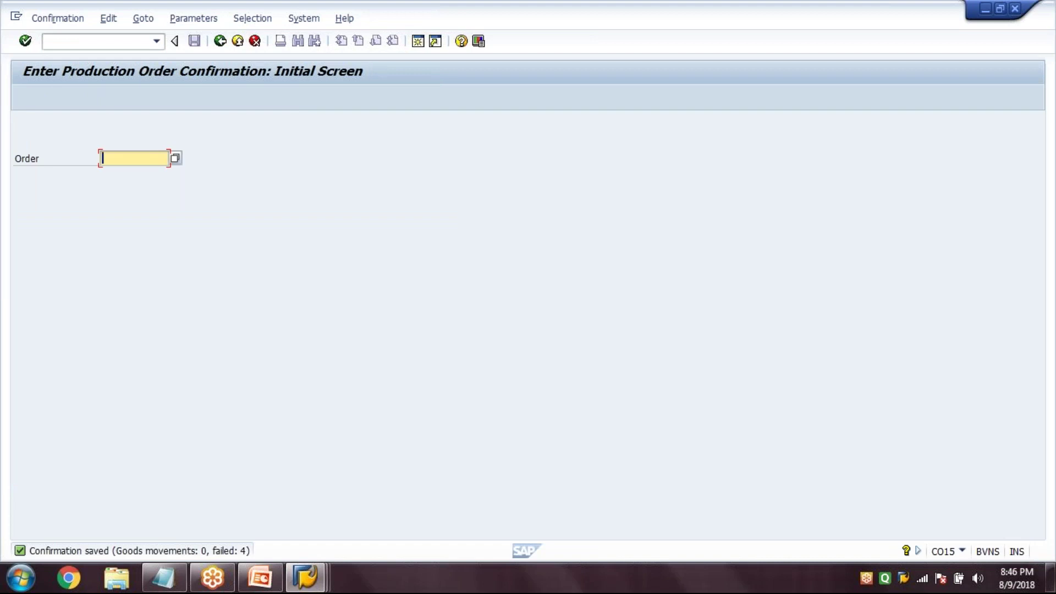
click(220, 41)
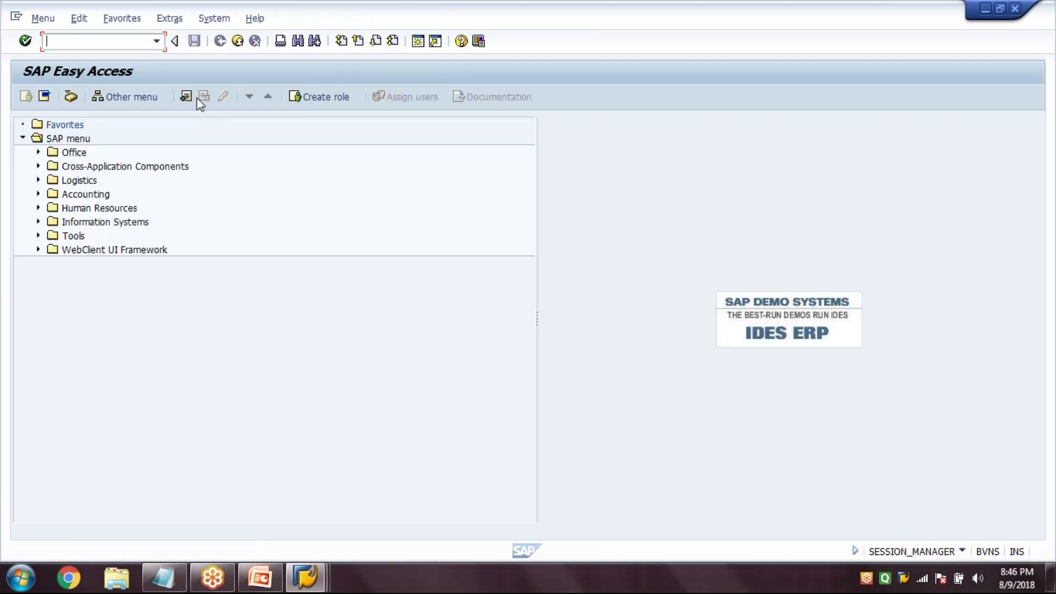
- Run OPKP and view the details of production scheduling profile 000001 for plant 1000
text(OPKP)
key(Return)
click(193, 465)
text(100)
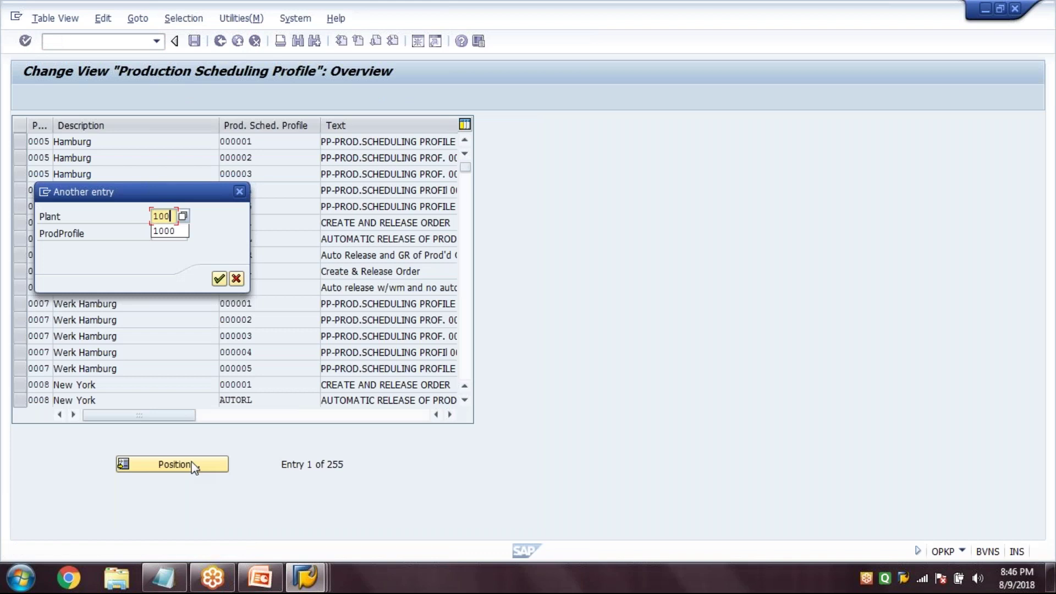
text(0)
key(Return)
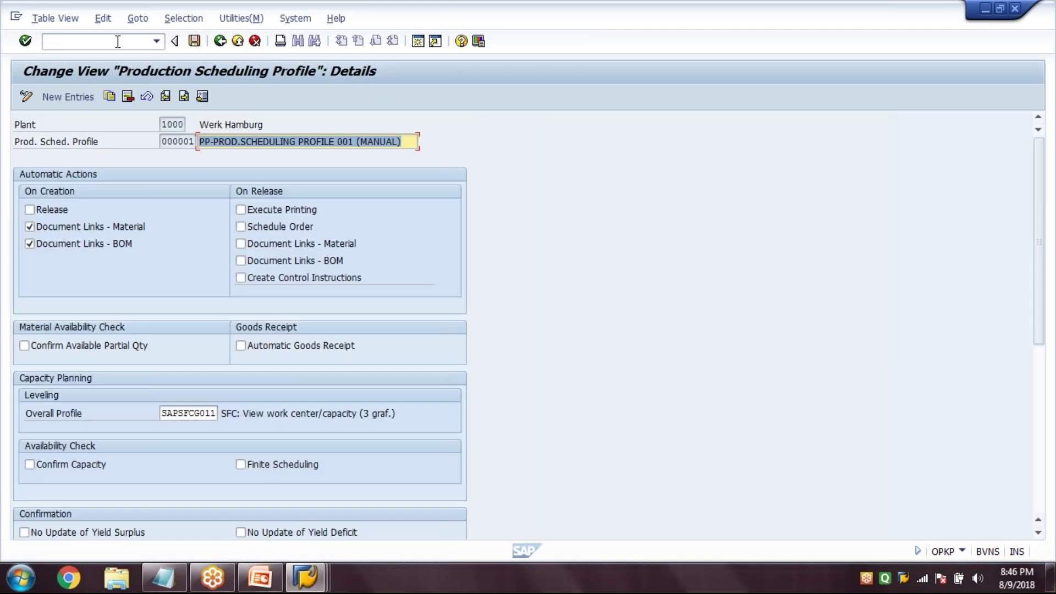
- Run MIGO, load the production order for goods receipt with movement type 101, check its stock type and post the receipt
click(118, 41)
text(/NMIGO)
key(Return)
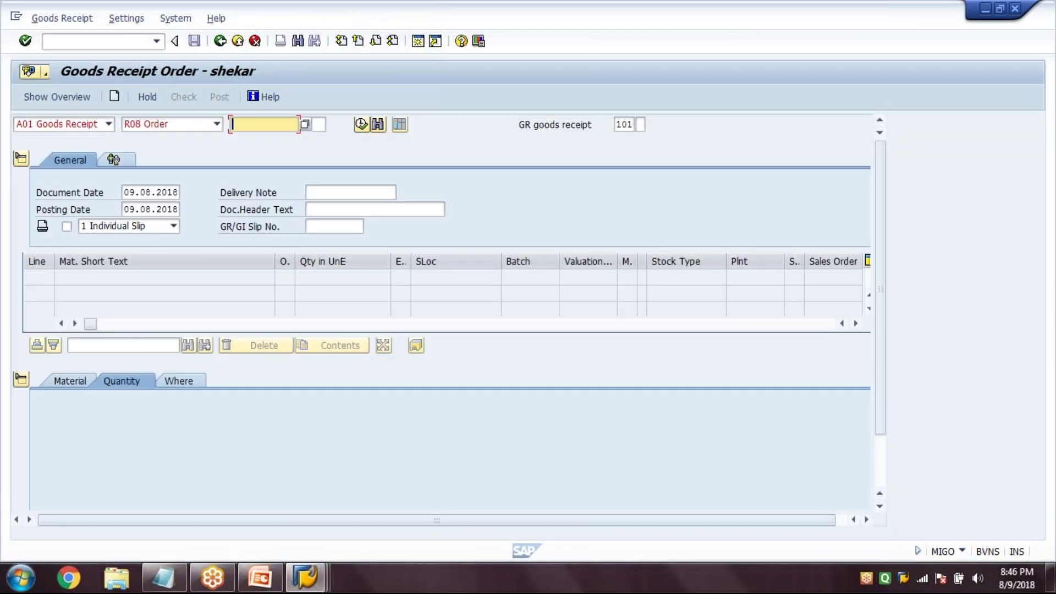
text(60003700)
key(Return)
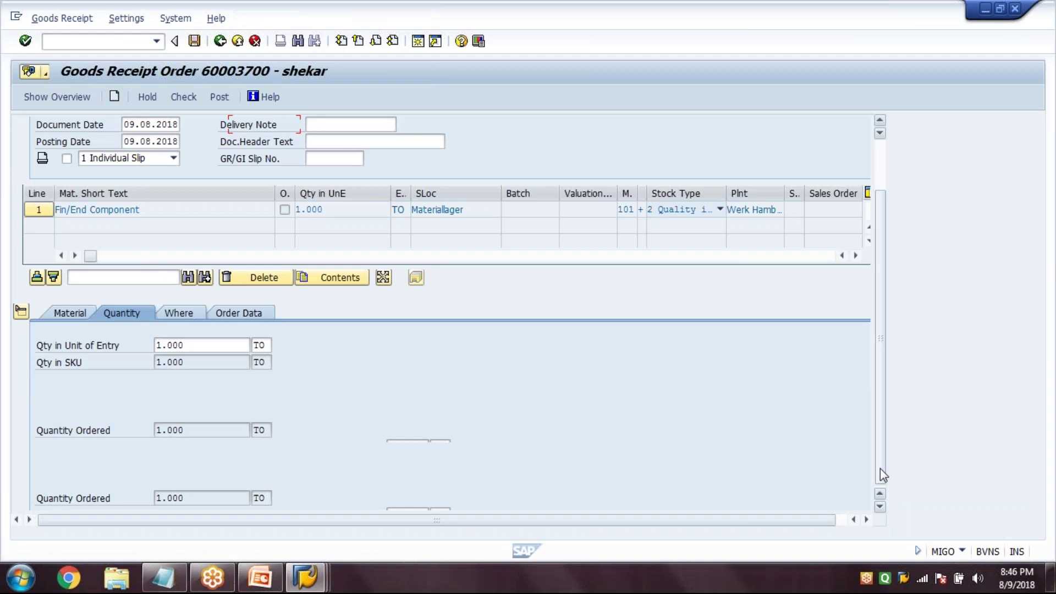
click(176, 313)
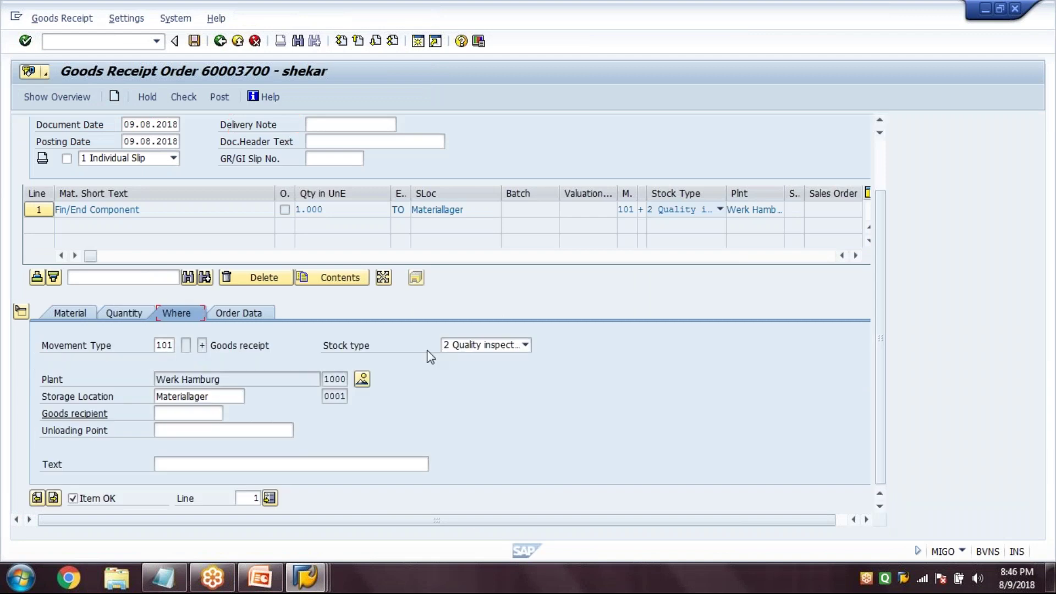
click(194, 41)
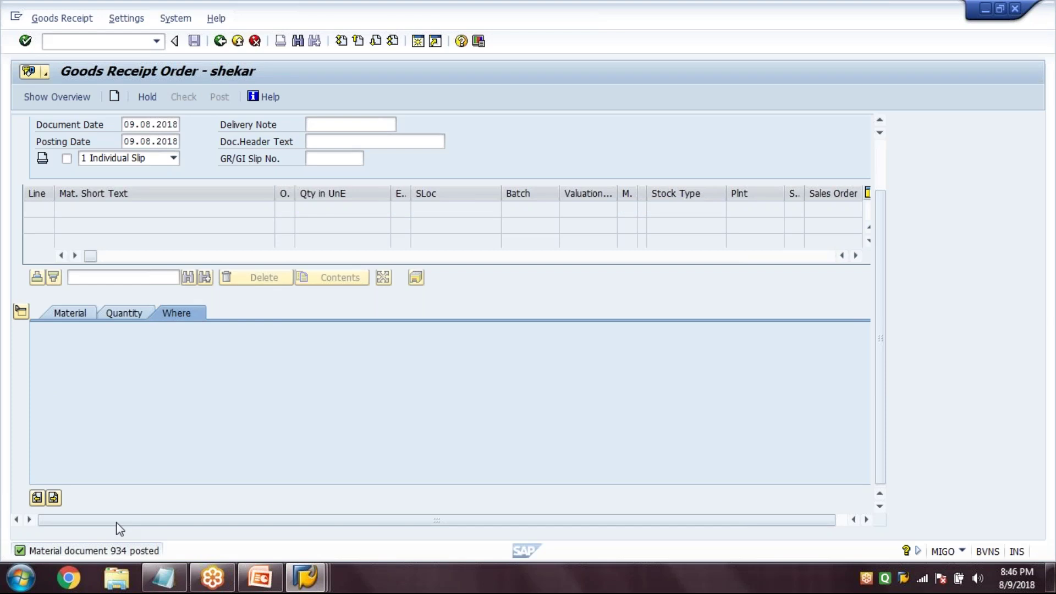
- Switch to the R-TM005 stock overview, refresh it and check the quality inspection stock
click(305, 578)
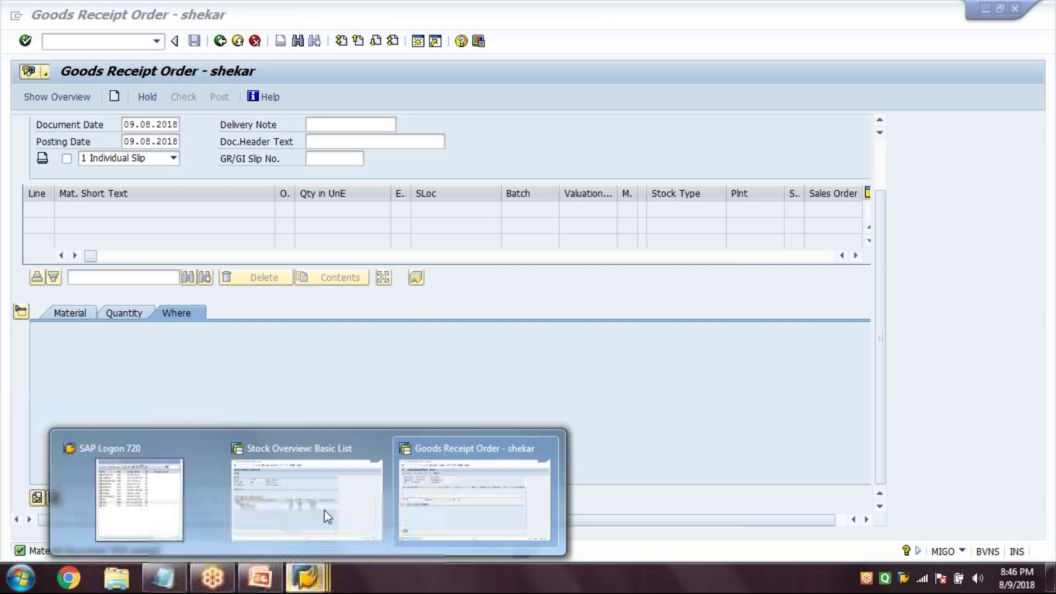
click(328, 517)
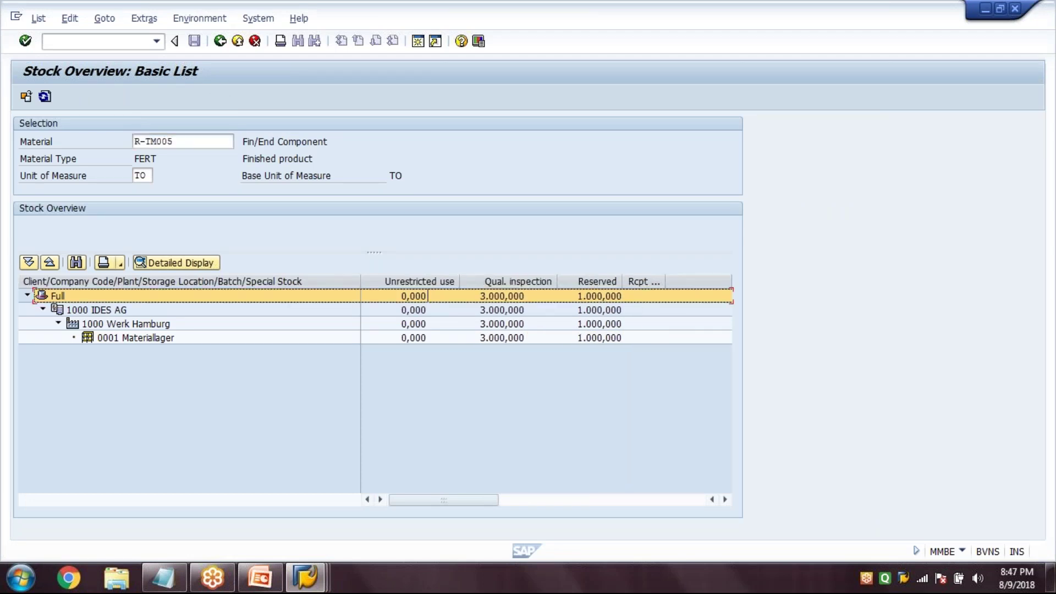
click(519, 284)
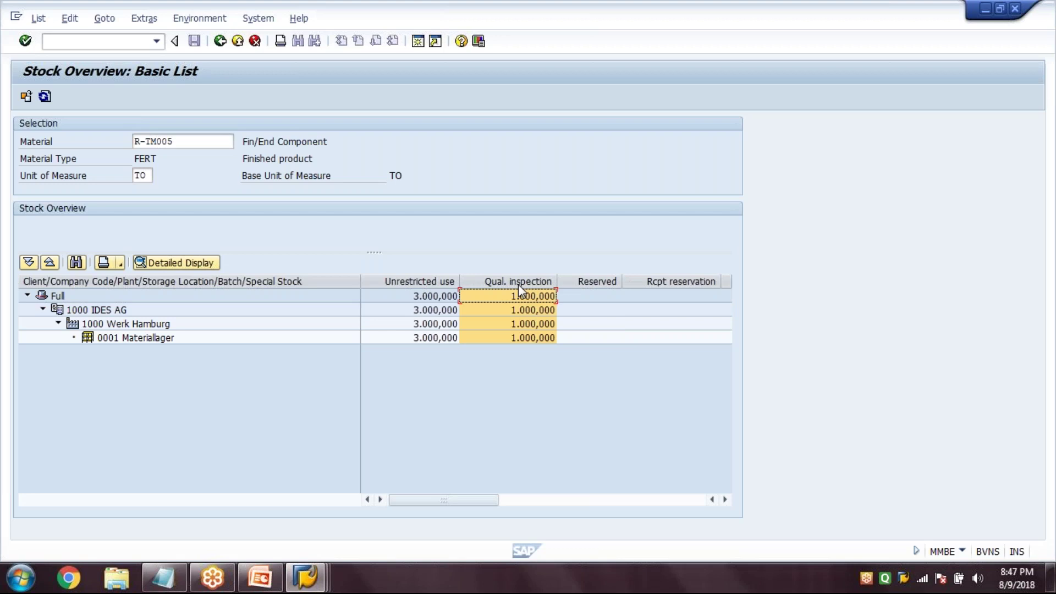
click(482, 396)
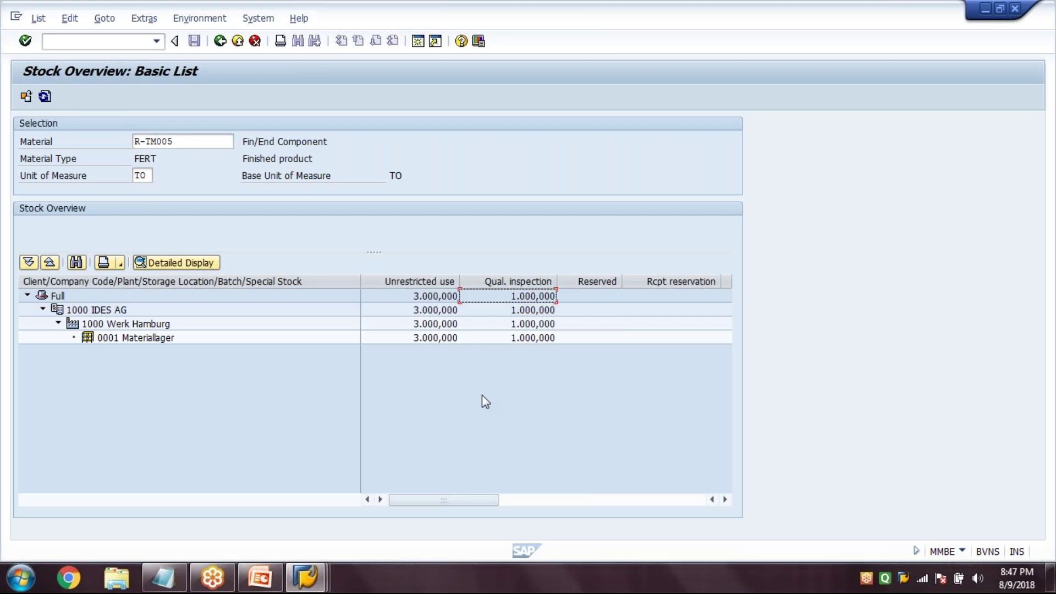
- Return to the goods receipt session, display the just-posted material document and open its inspection lot
click(321, 579)
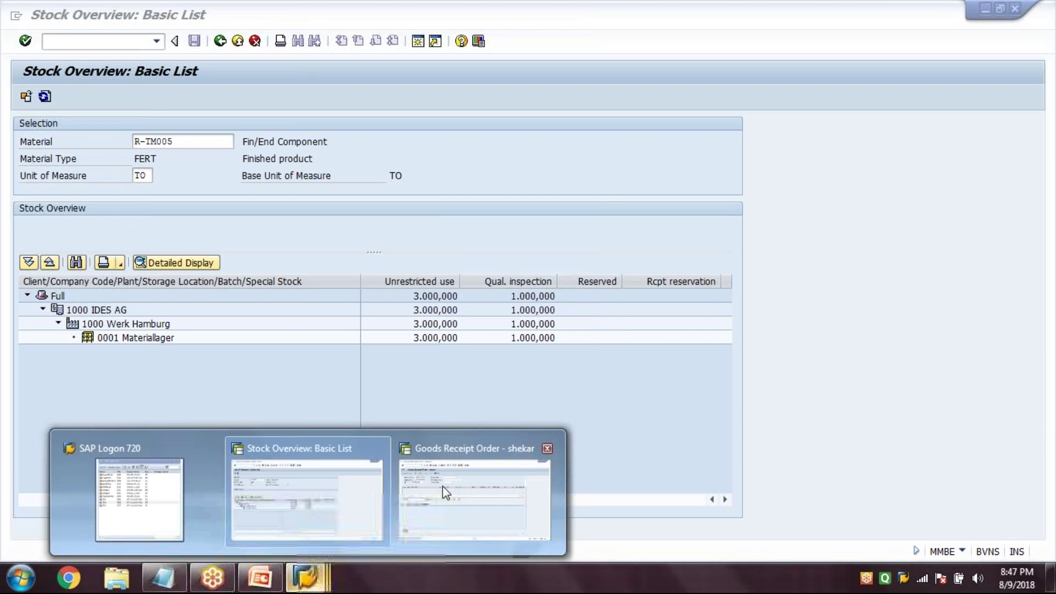
click(446, 492)
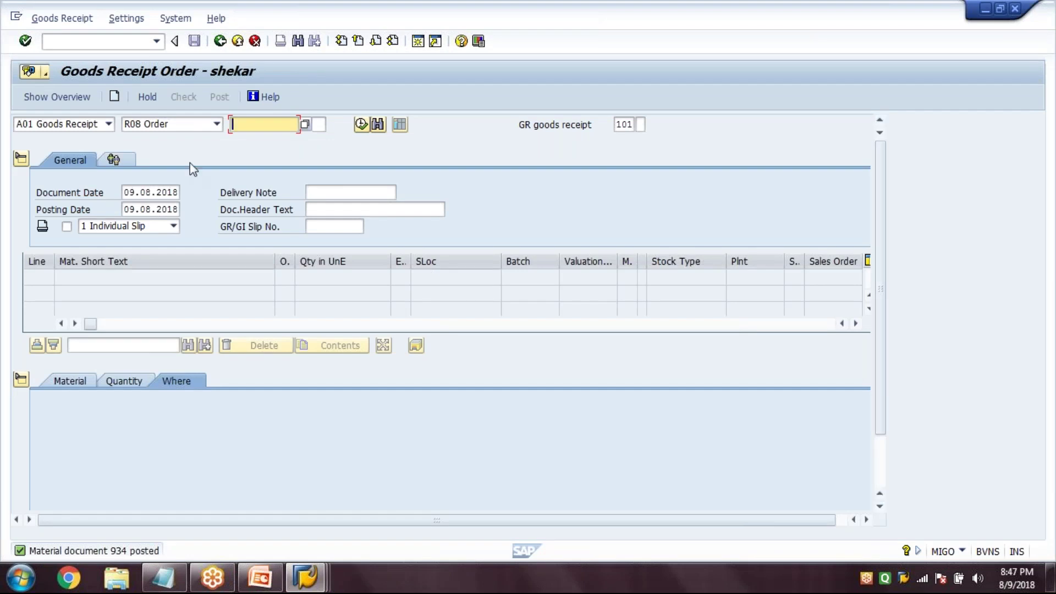
click(82, 124)
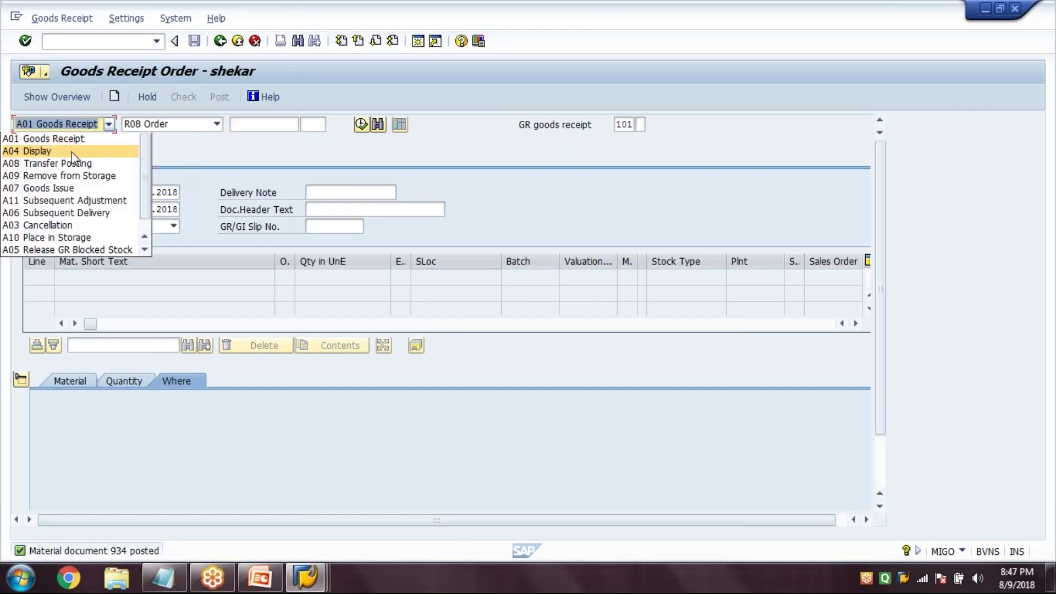
click(72, 151)
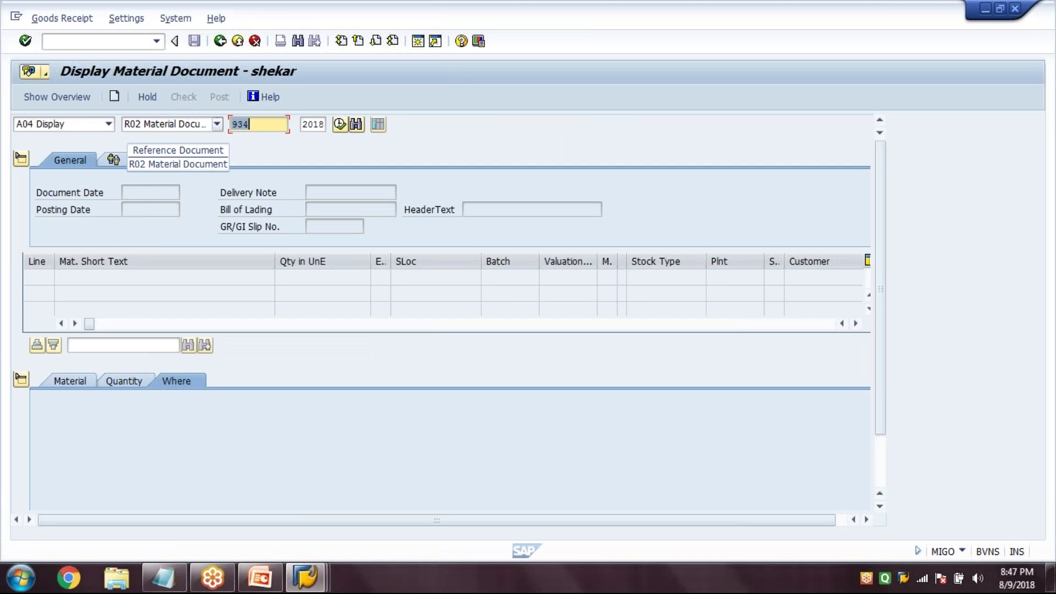
key(Return)
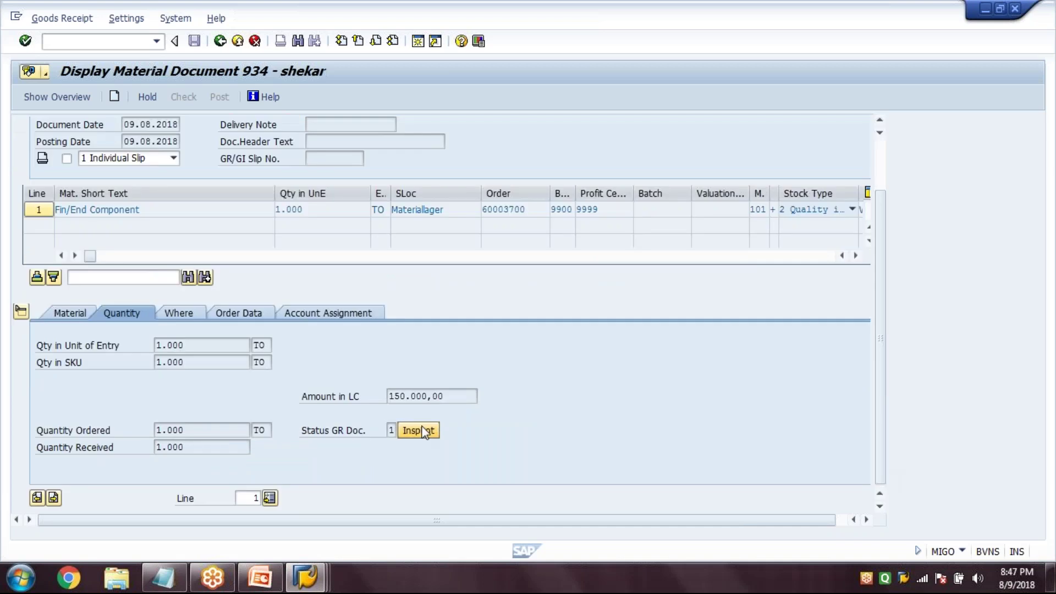
click(413, 432)
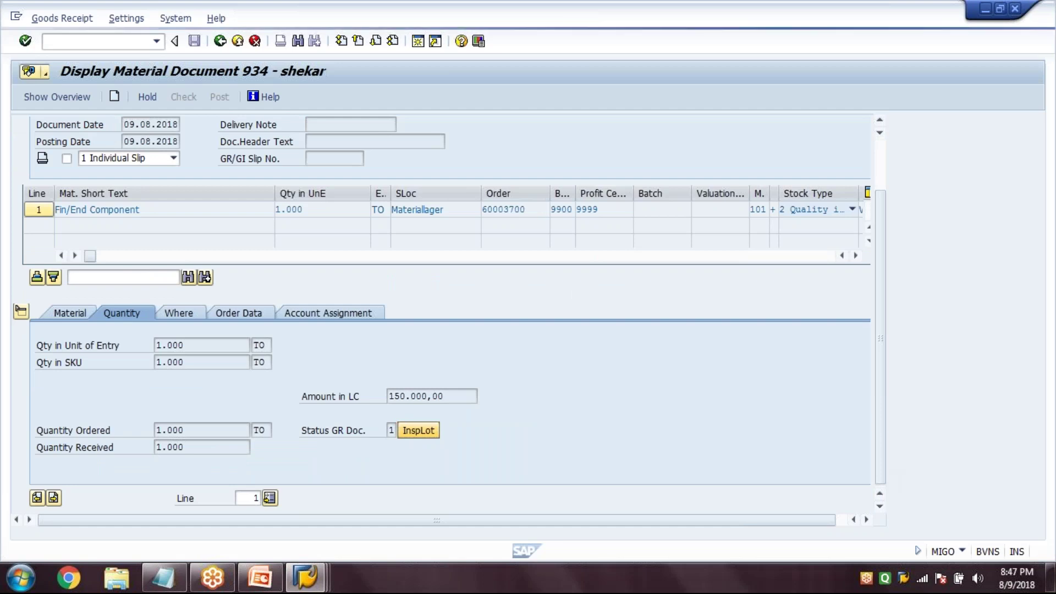
- Add the line "QA03 - To display Inspection Lot" to the Notepad notes and return to the inspection lot
key(alt+Tab)
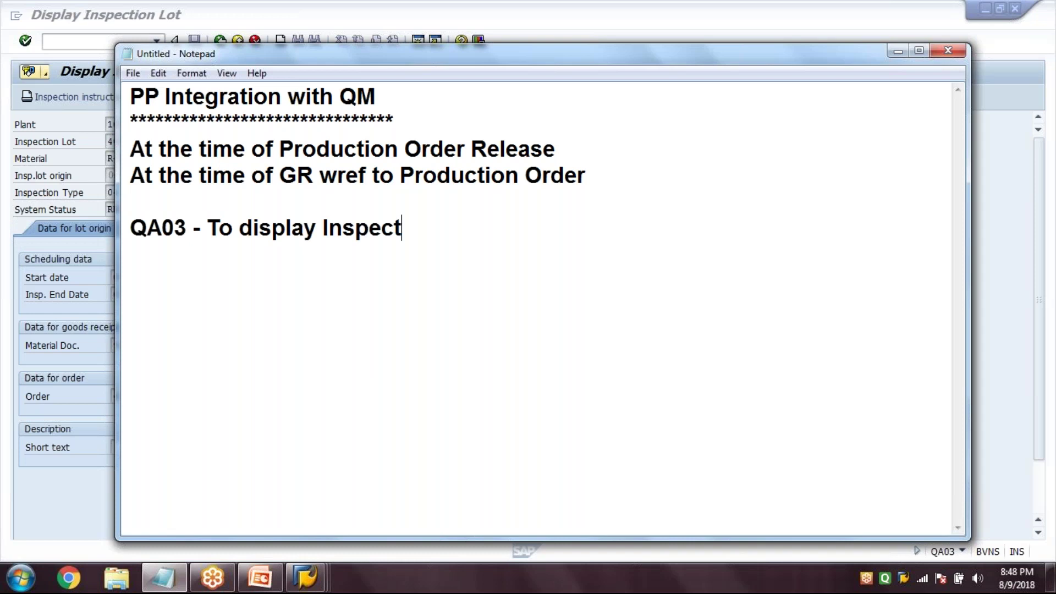
text(ion Lot)
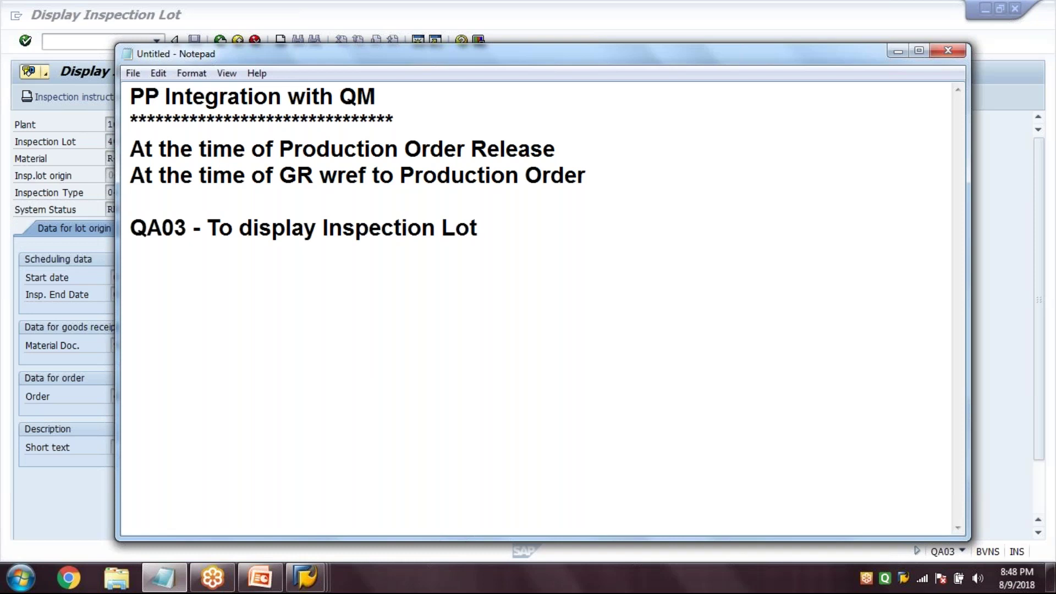
click(34, 450)
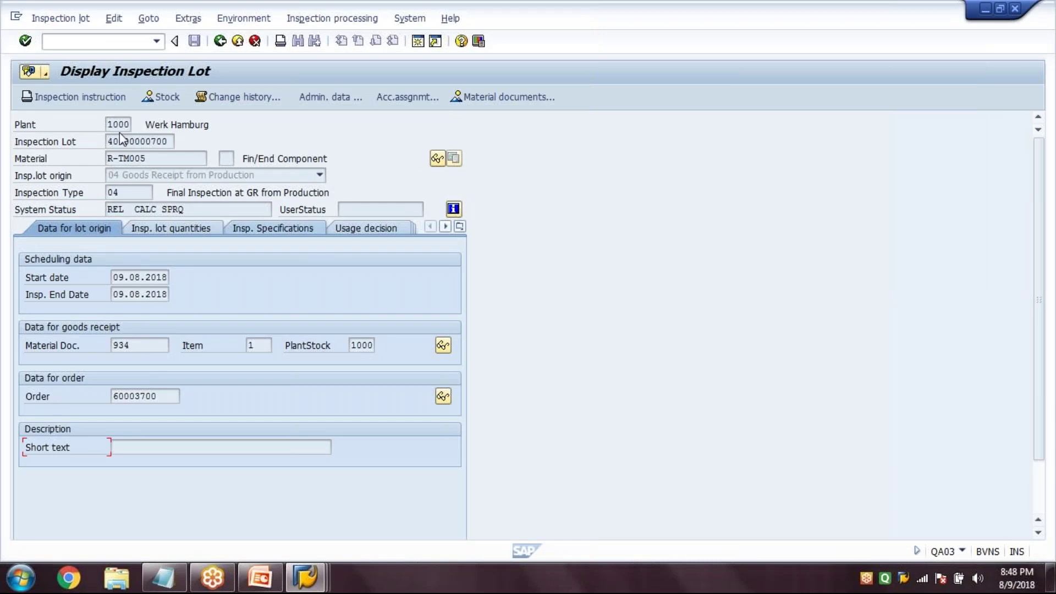
- Check the inspection lot's material, inspection type, material document and production order
double_click(126, 158)
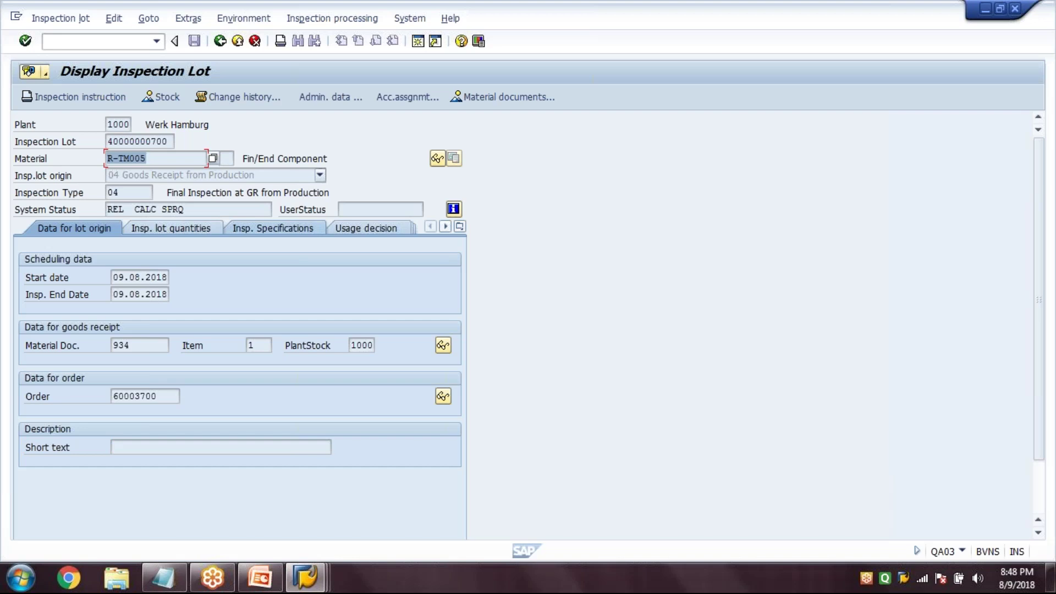
click(119, 192)
double_click(111, 192)
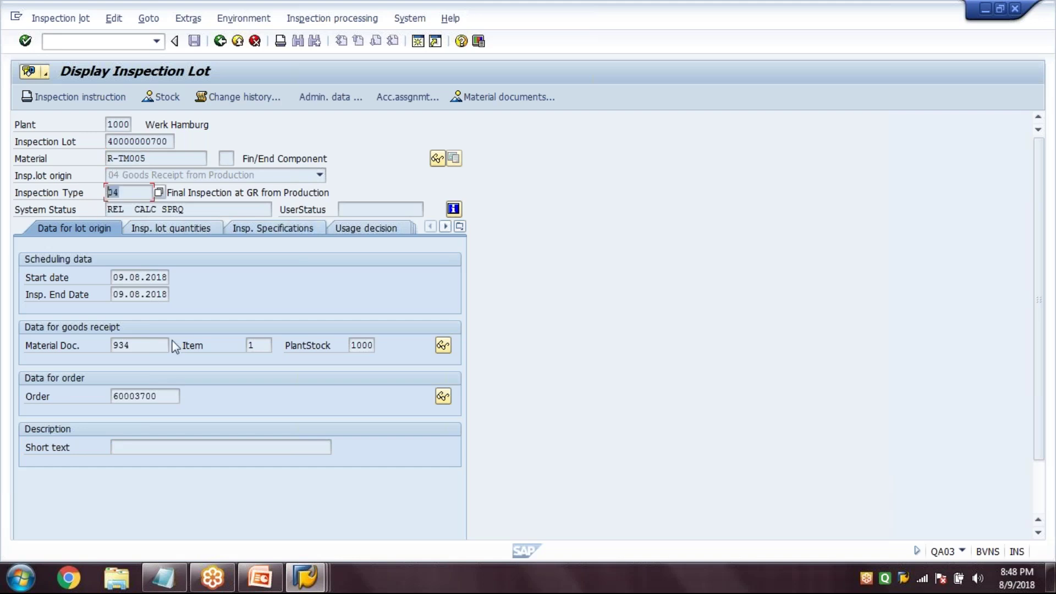
double_click(120, 345)
double_click(114, 396)
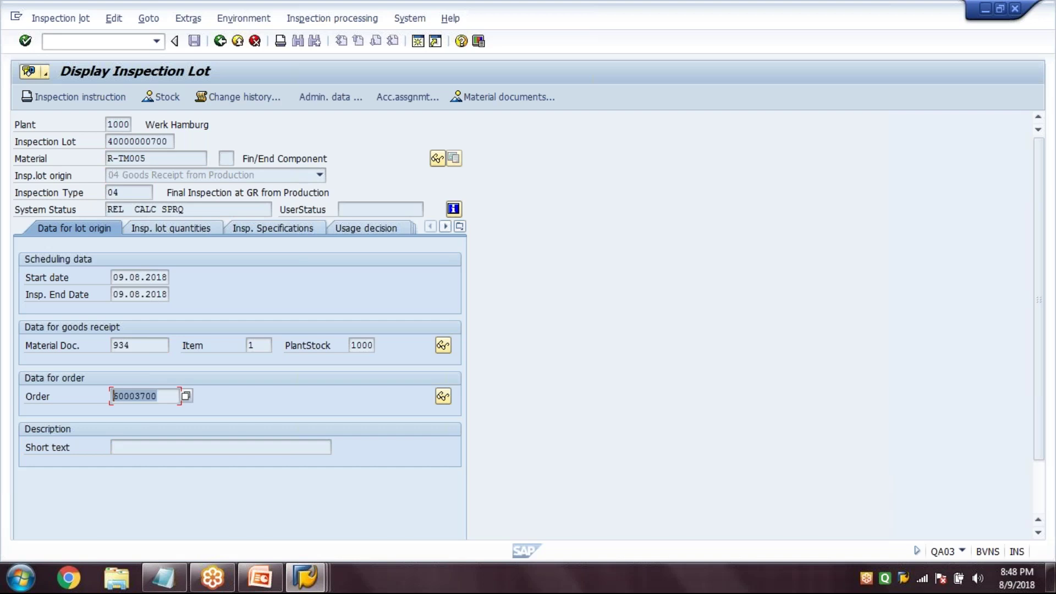
- Review the inspection lot's quantities and its assigned inspection specifications
click(193, 233)
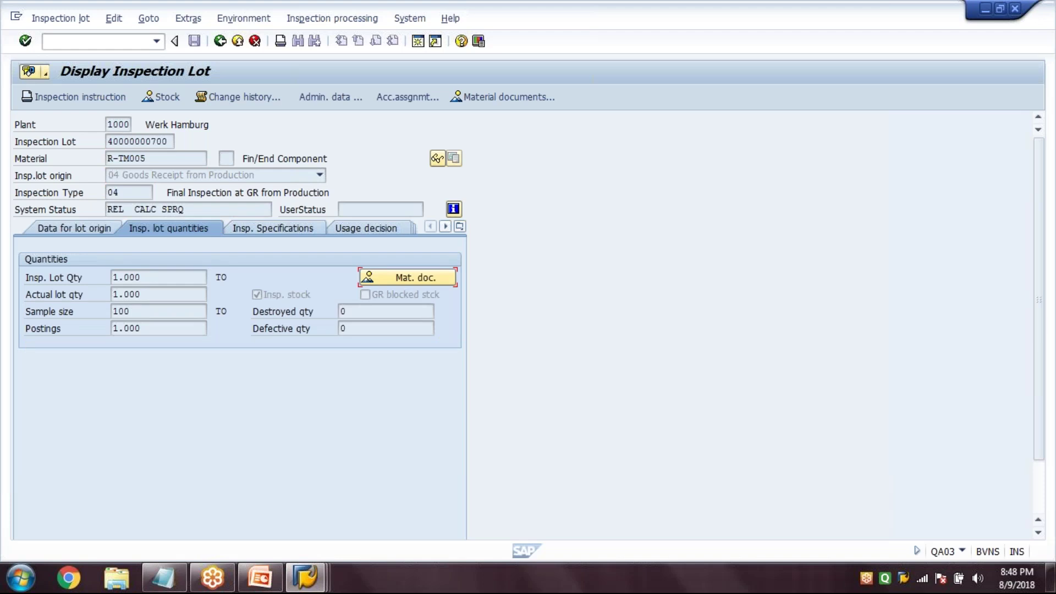
key(shift+Tab)
key(Tab)
click(264, 240)
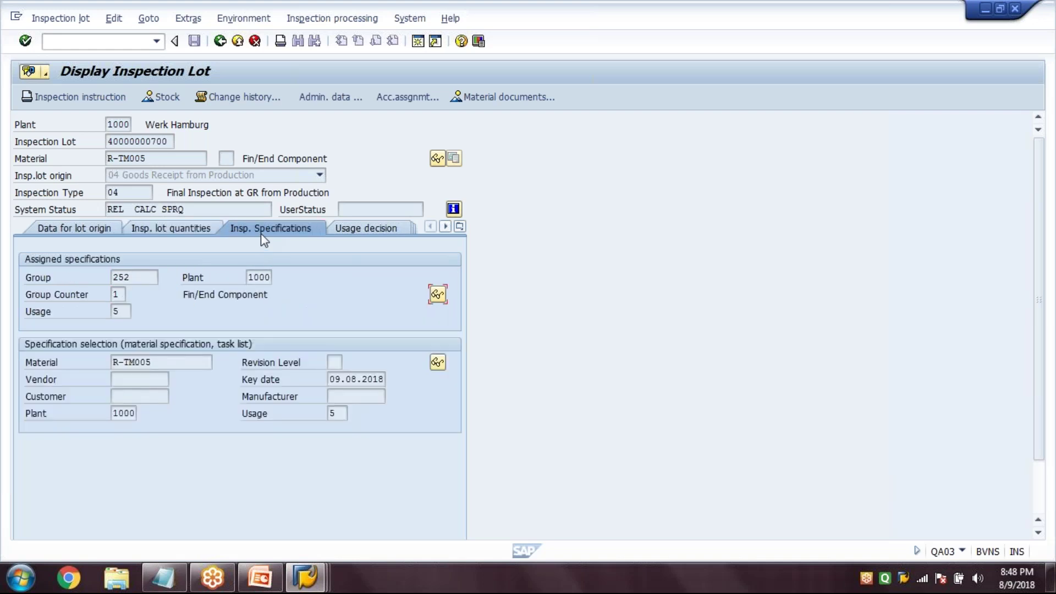
key(Tab)
- Check the inspection lot's usage decision, including the available valuation codes and the decision status
click(342, 230)
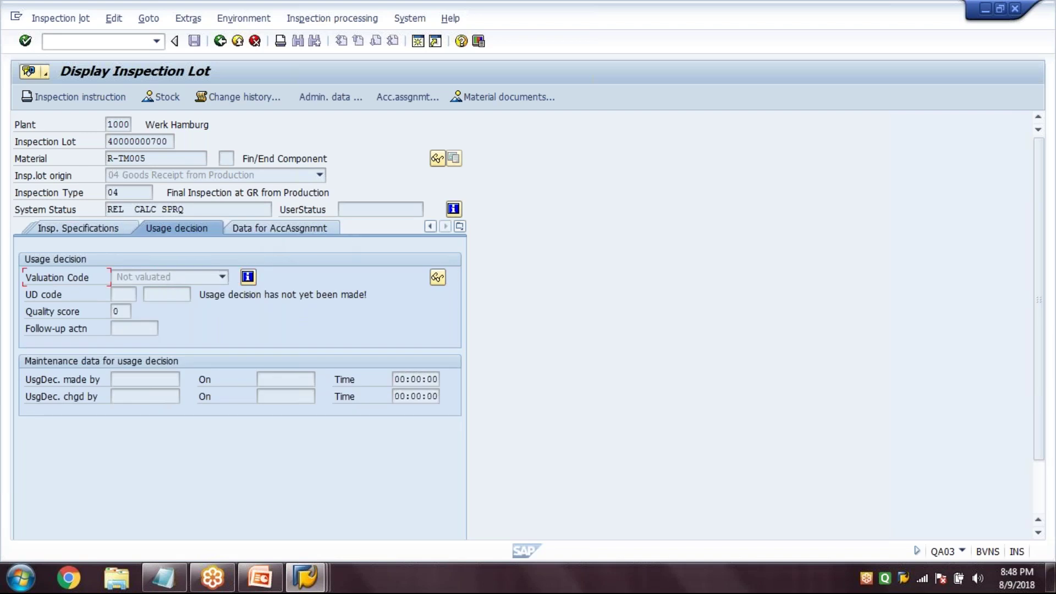
click(147, 279)
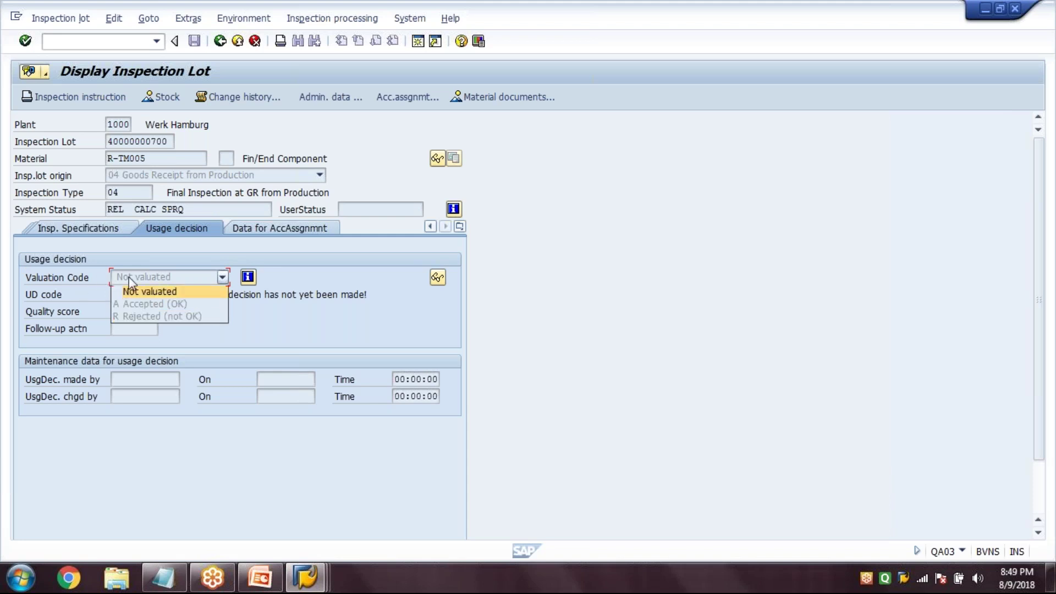
click(138, 291)
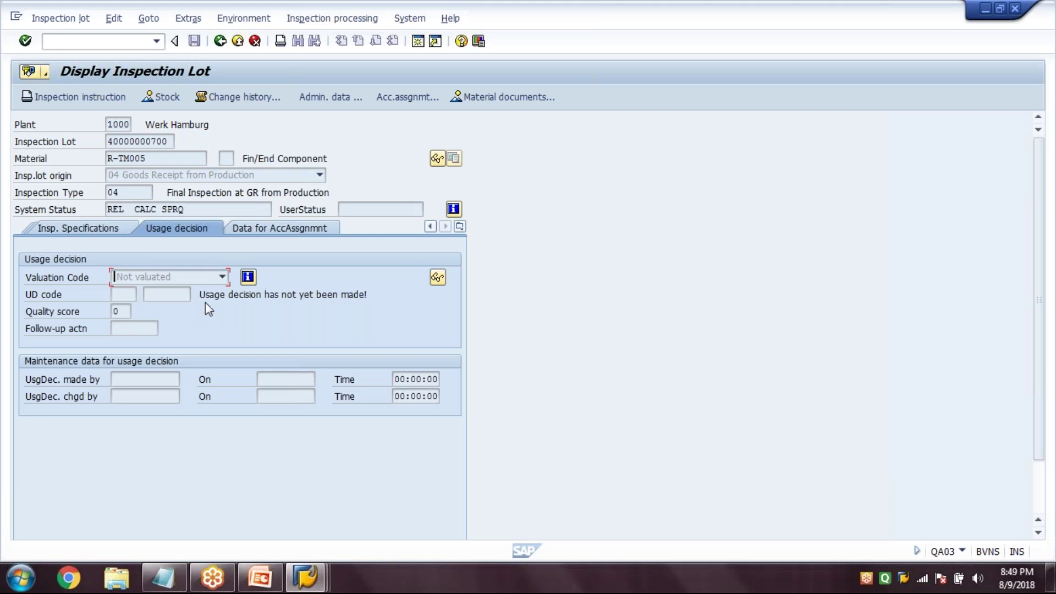
drag(202, 295, 397, 293)
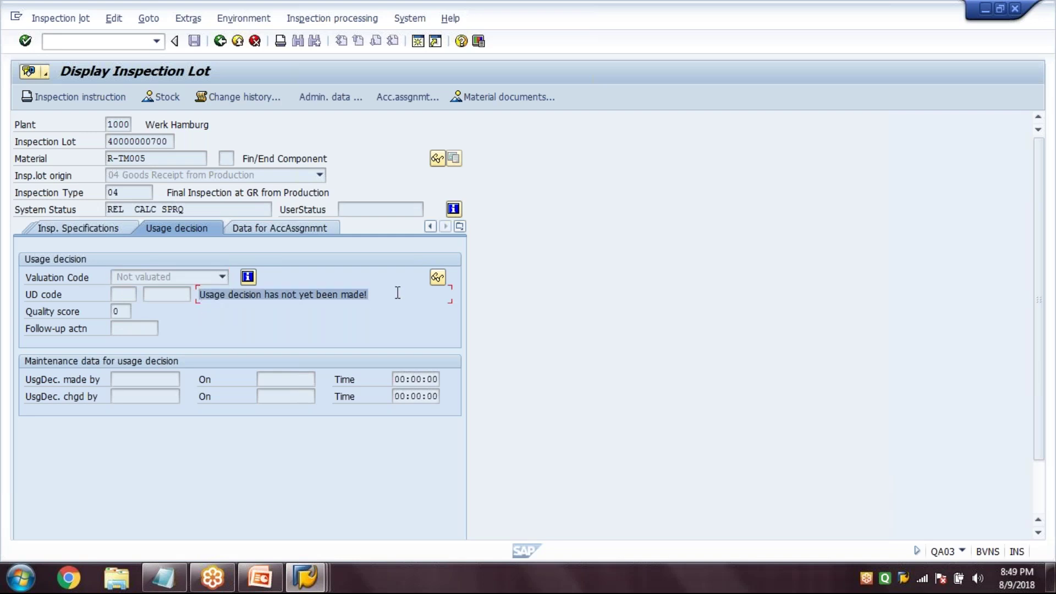
click(398, 293)
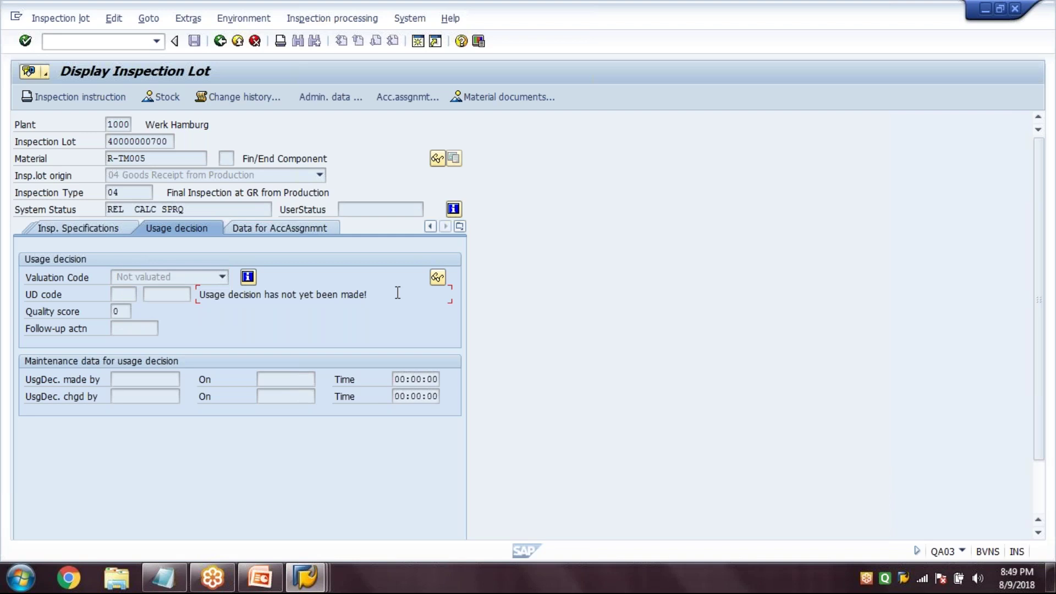
- Leave the inspection lot and material document, run QE01, and add "QE01 - Record the Results" to the Notepad notes
click(220, 42)
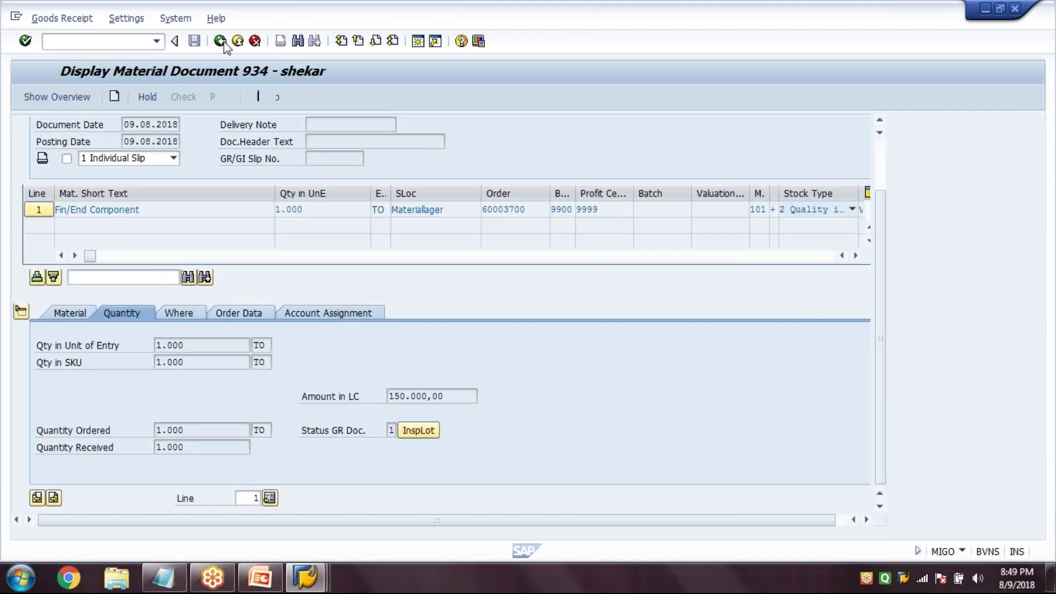
click(220, 42)
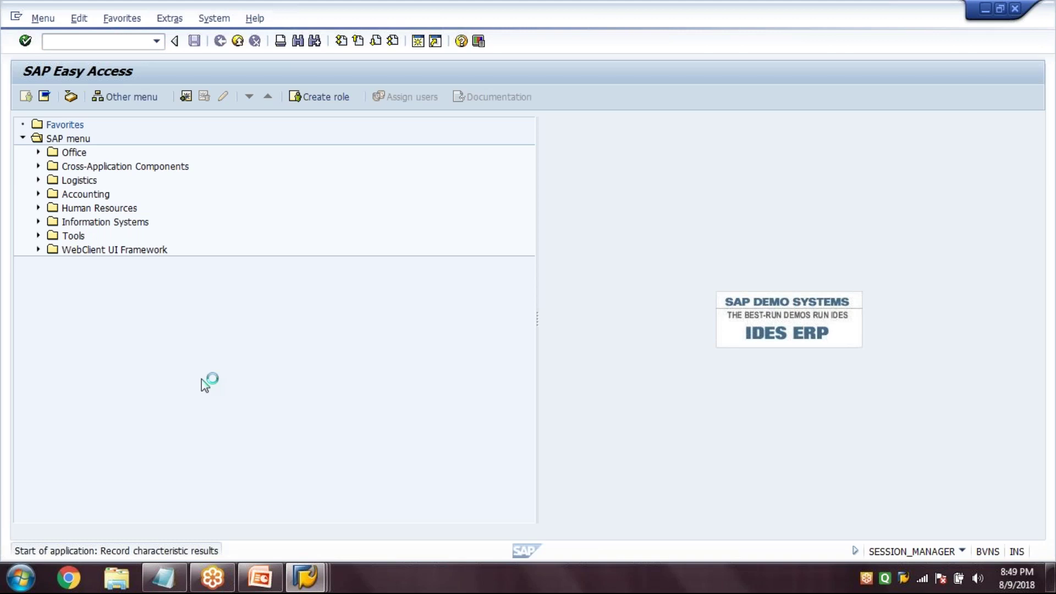
key(alt+Tab)
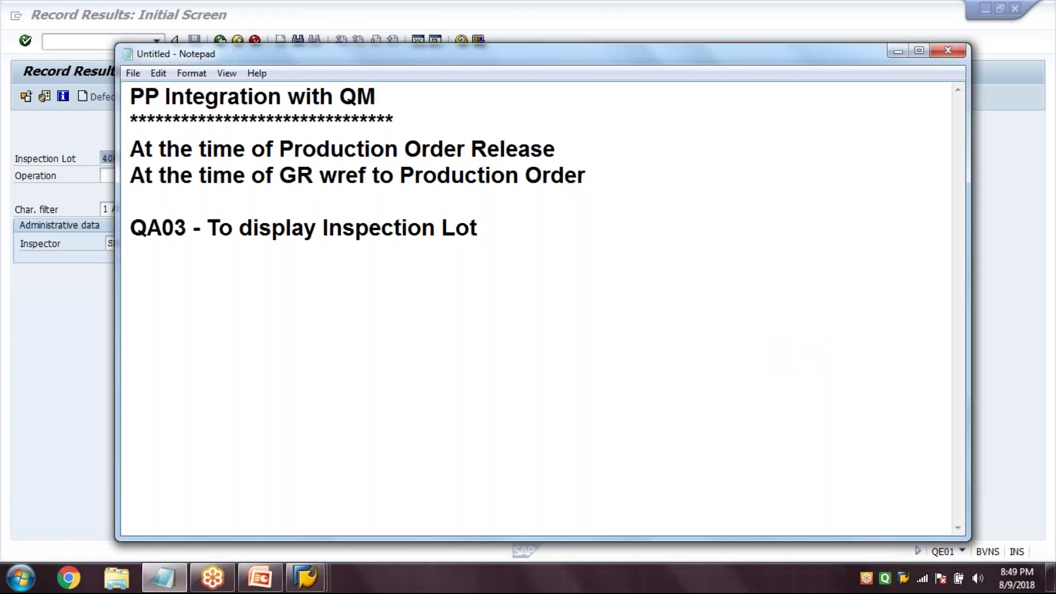
key(Return)
text(QE01 - Record )
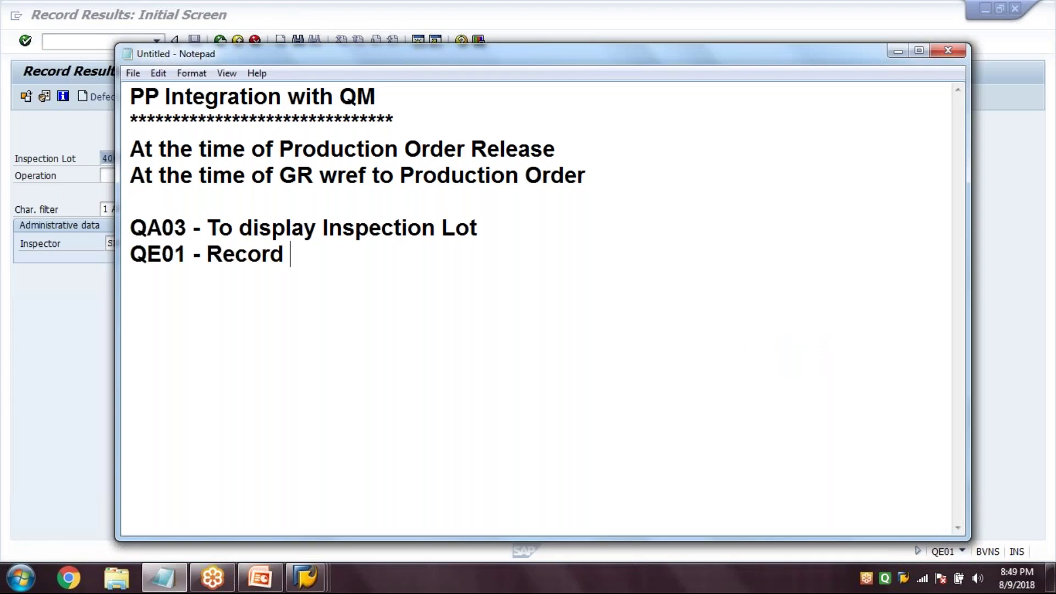
text(the Results)
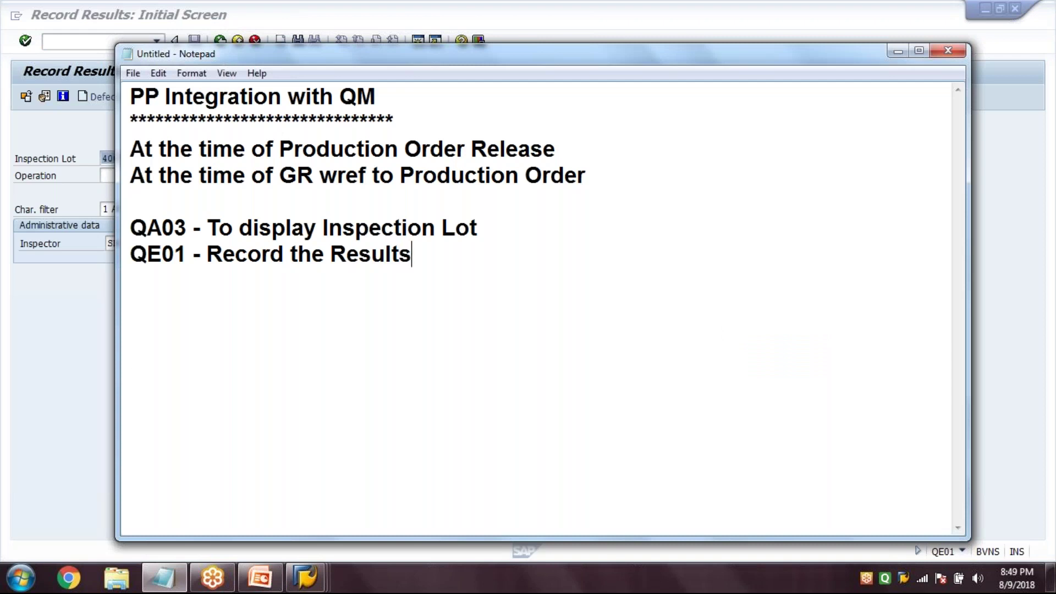
key(alt+Tab)
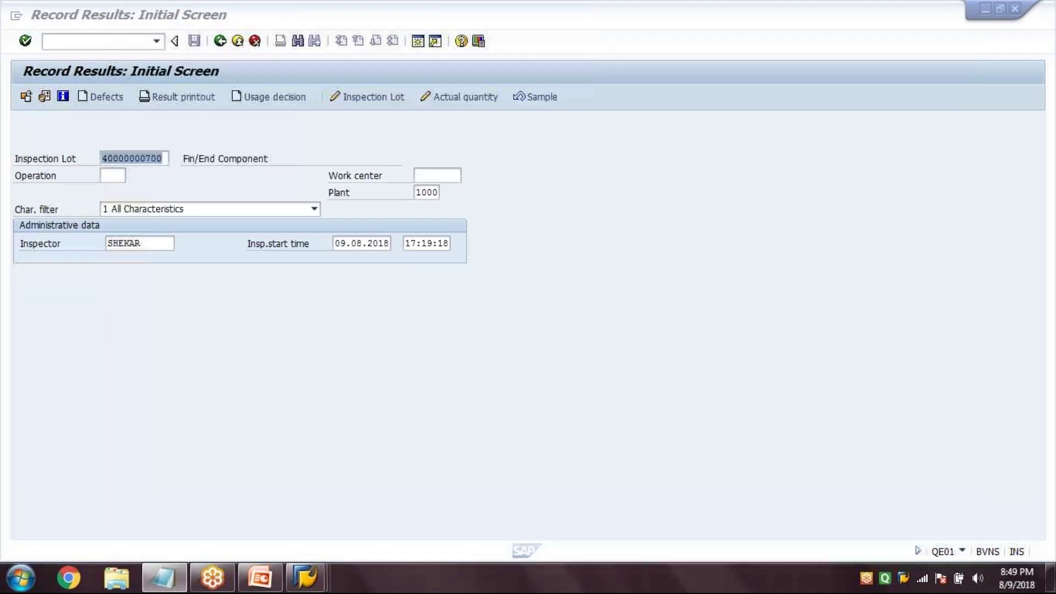
click(165, 158)
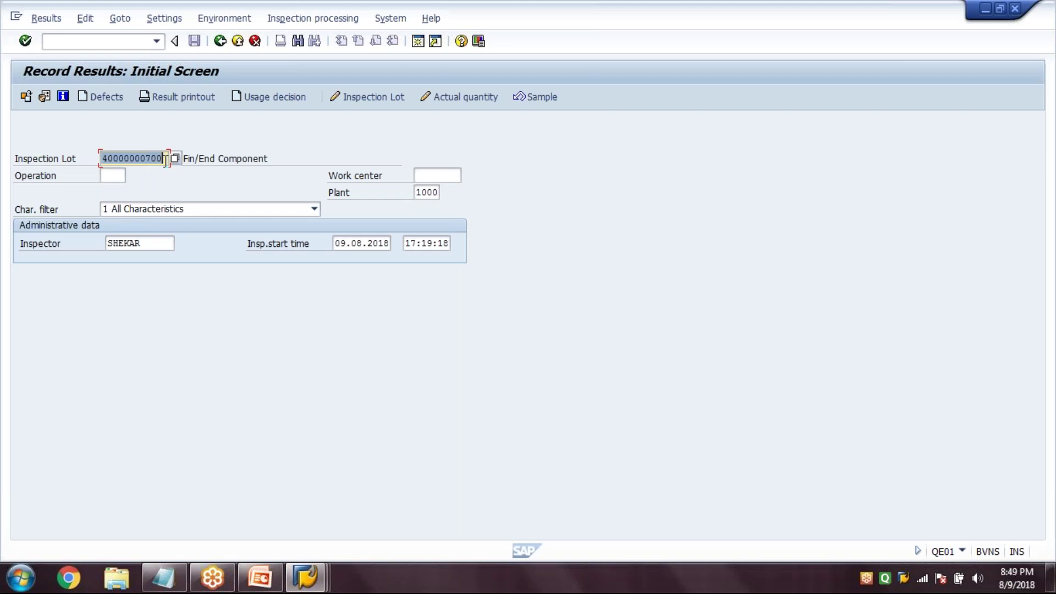
- Add "QA11 - Record Usage Decision" and "QA32 - List of Inspection Lots for a Material" to the Notepad notes
key(Return)
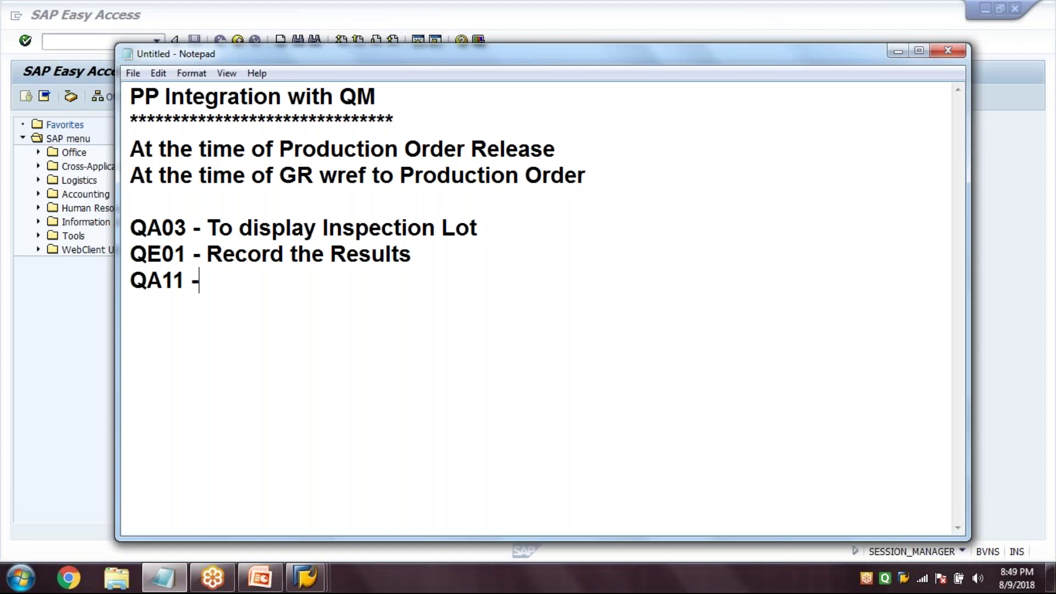
text(Record Usage Decision)
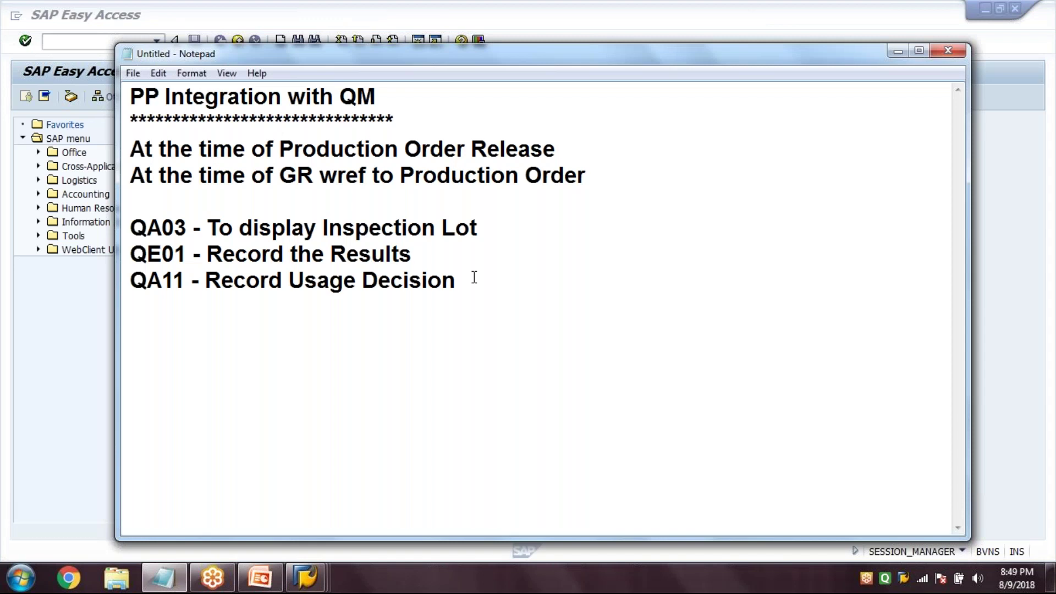
key(Return)
key(Return)
text(QA32 - )
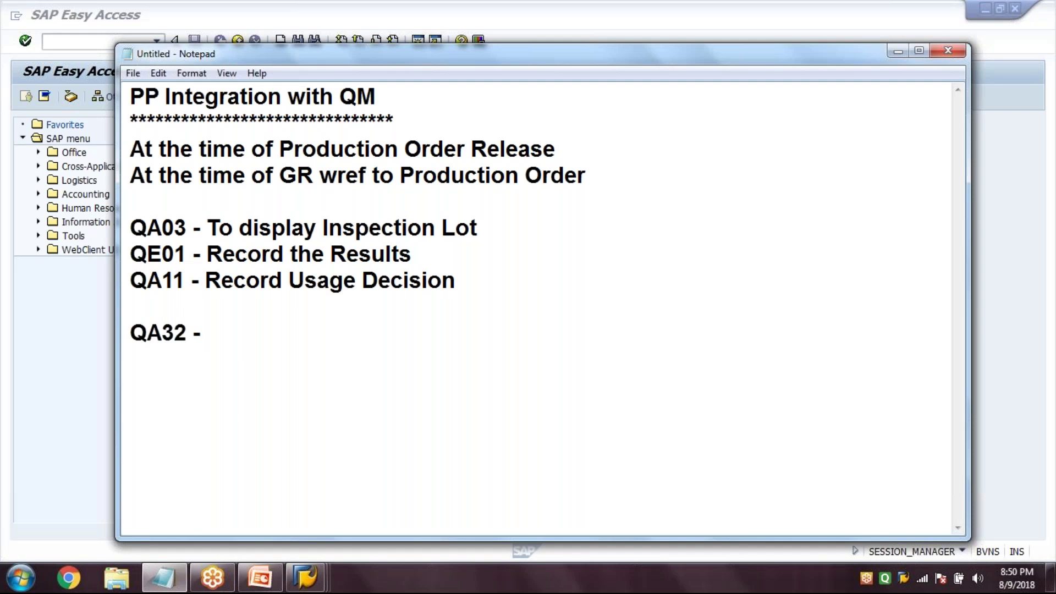
text(List of )
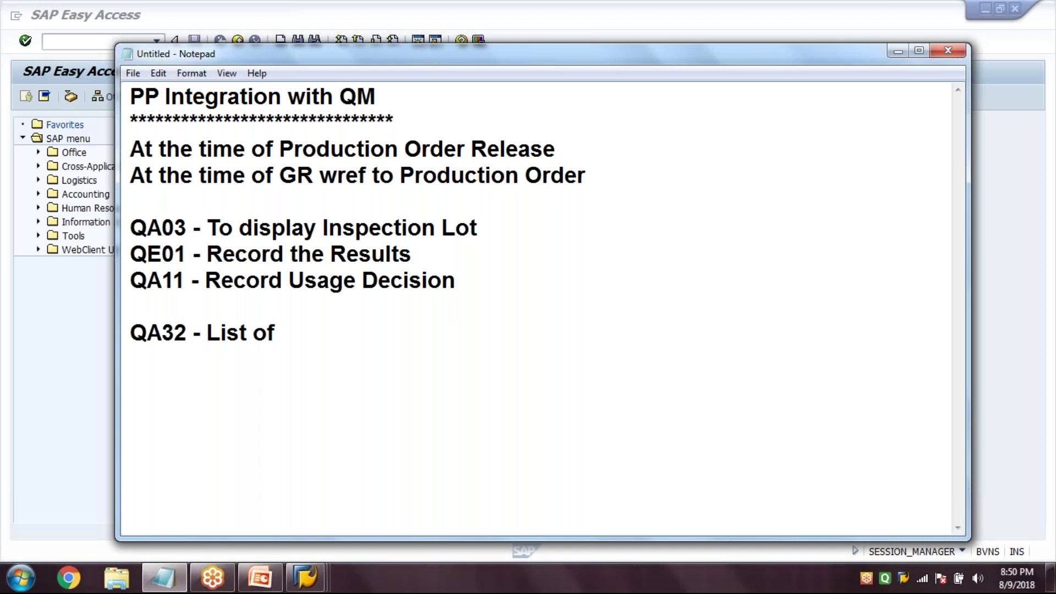
text(Inspect)
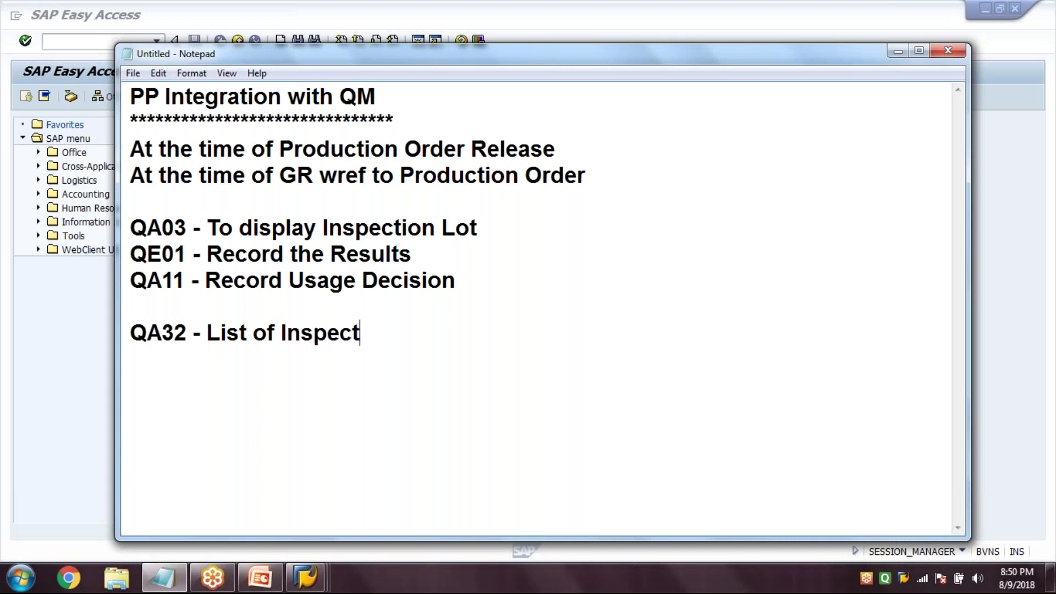
text(ion Lots)
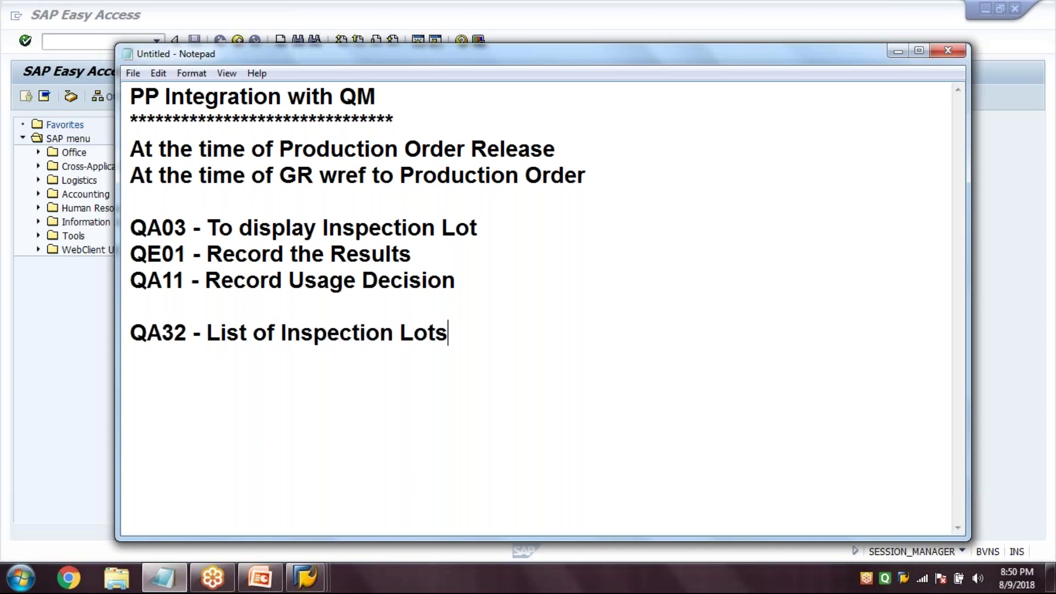
text( for a Ma)
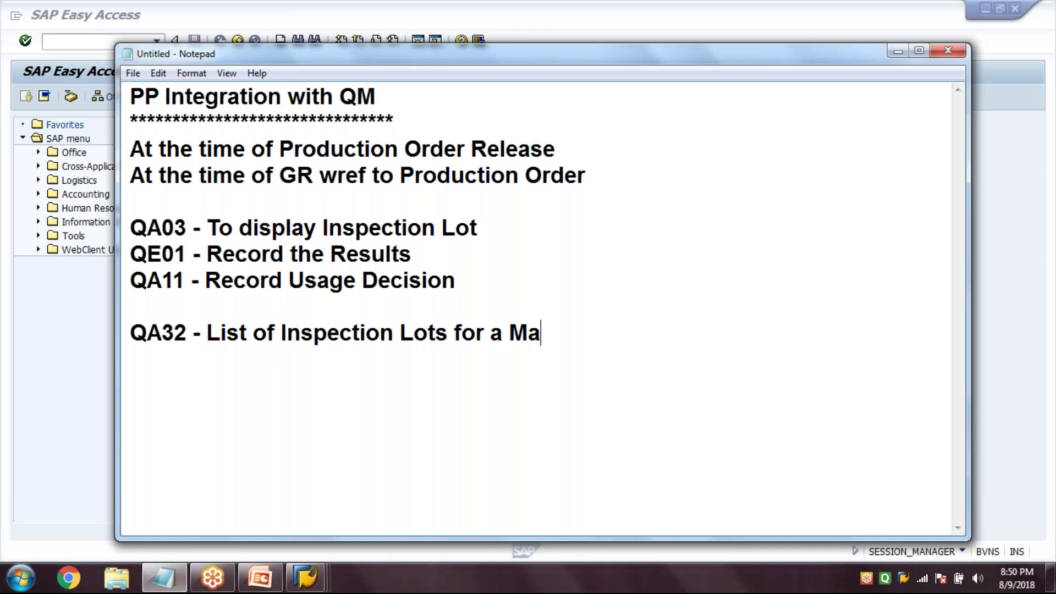
text(terial)
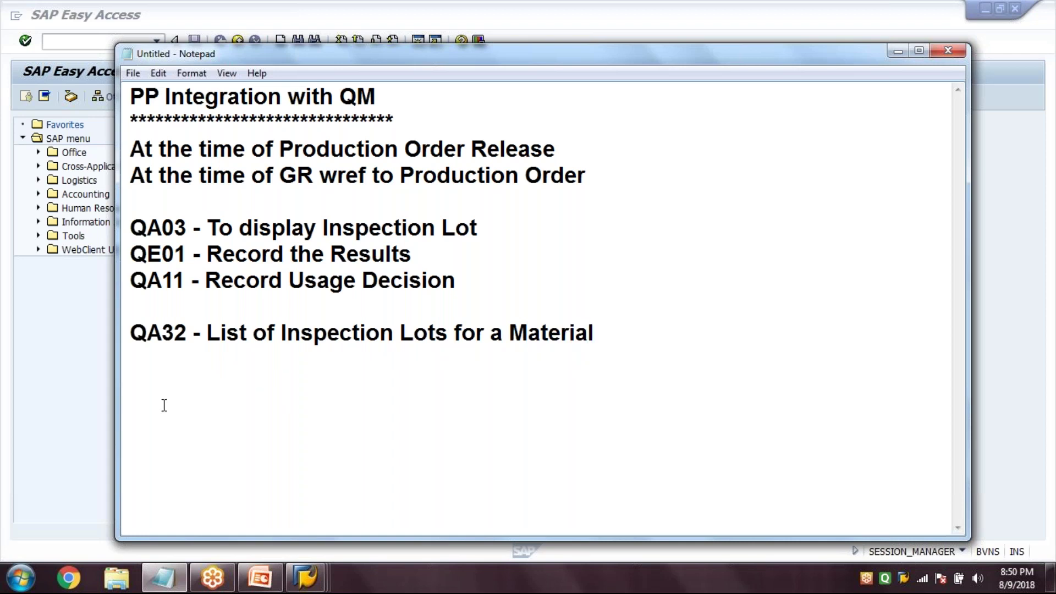
- In SAP, run QA32 and list all inspection lots for material R-TM005, showing the full inspection lot numbers
click(64, 363)
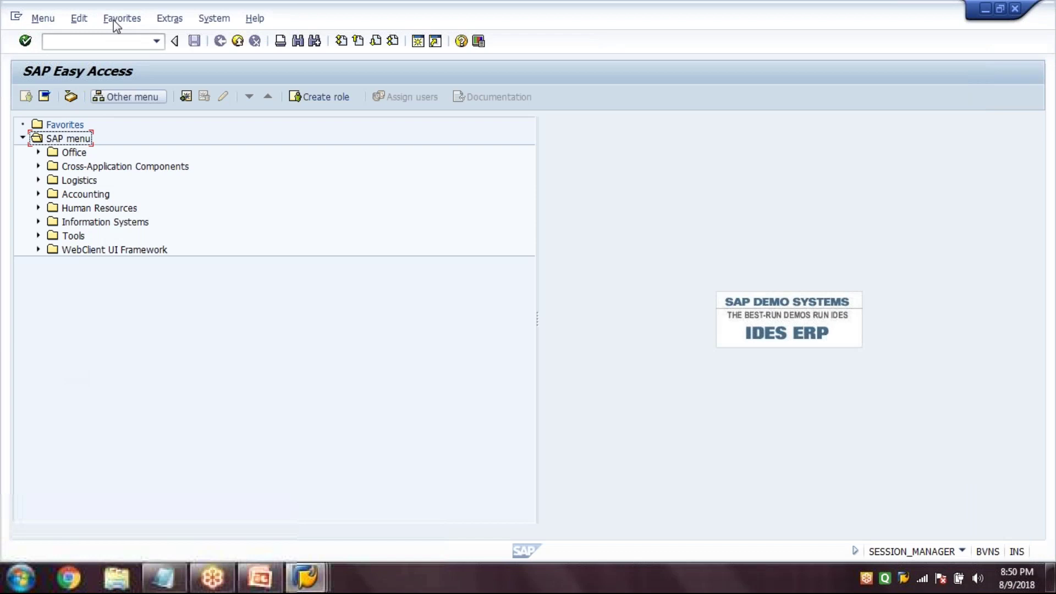
click(112, 42)
text(QA32)
key(Return)
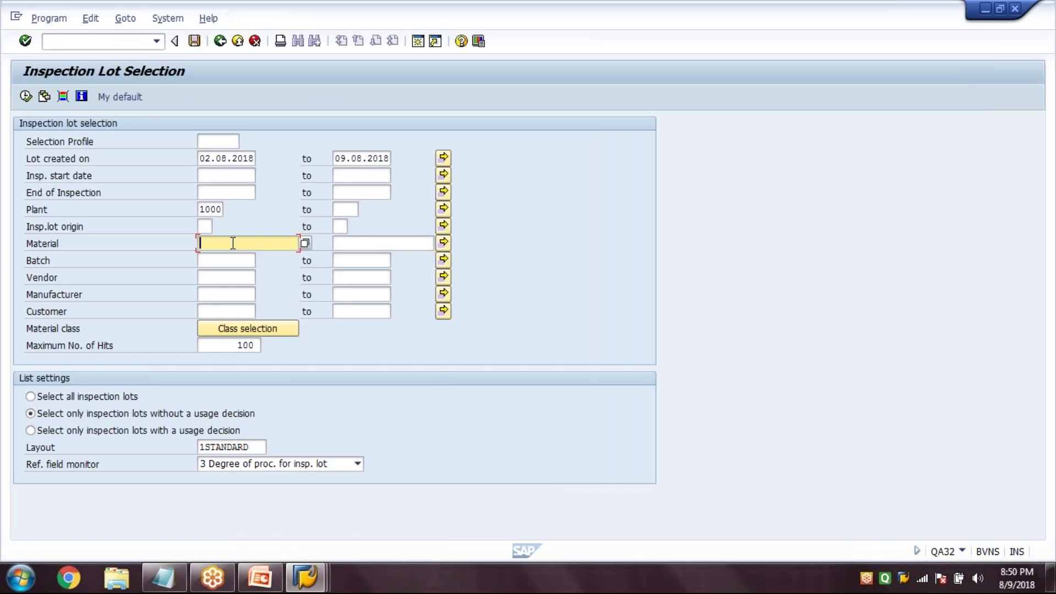
text(R-TM005)
click(47, 402)
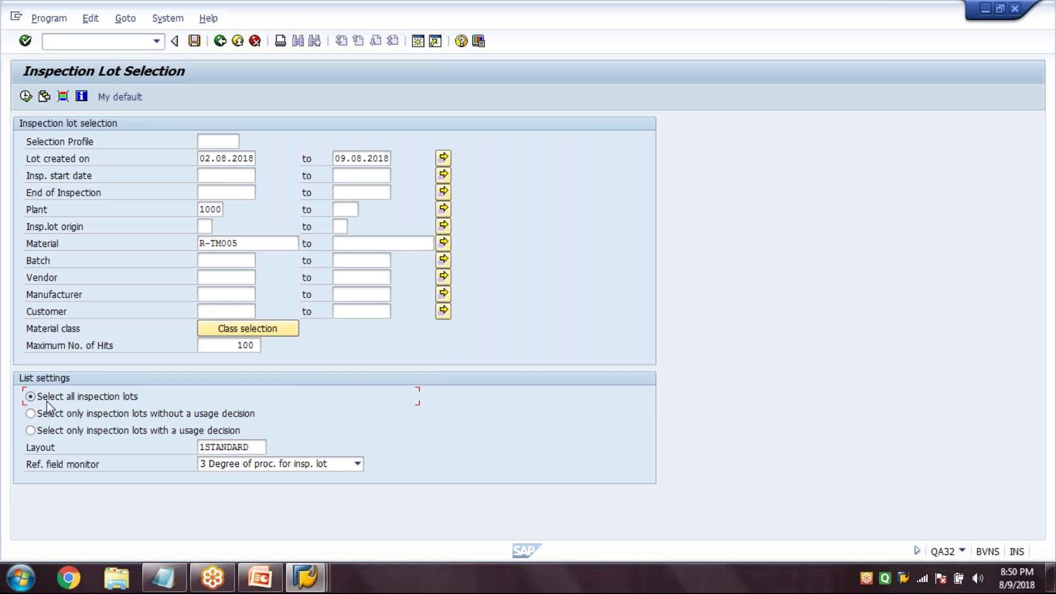
click(25, 97)
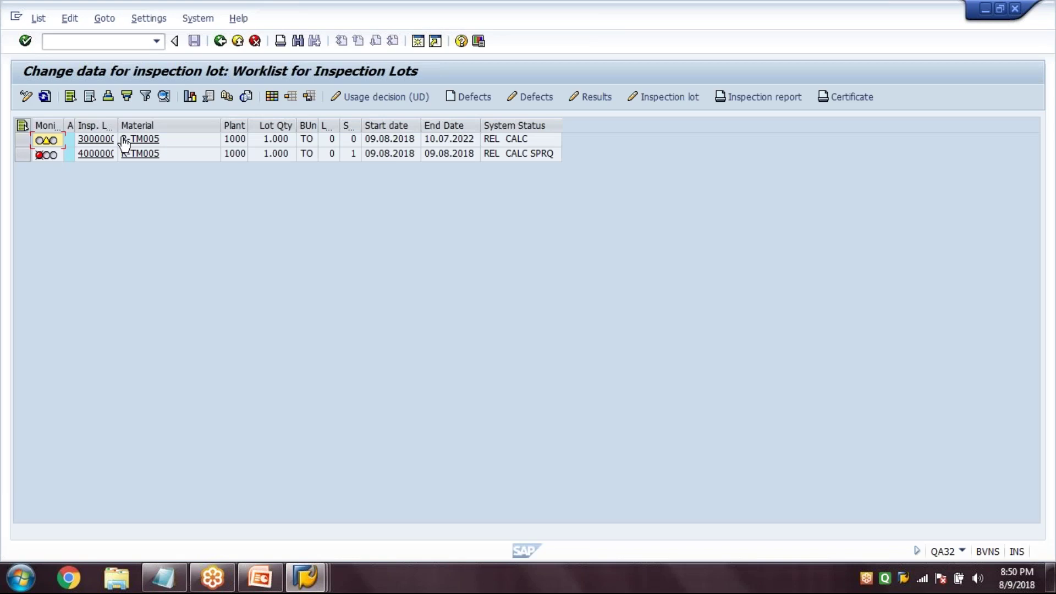
click(124, 144)
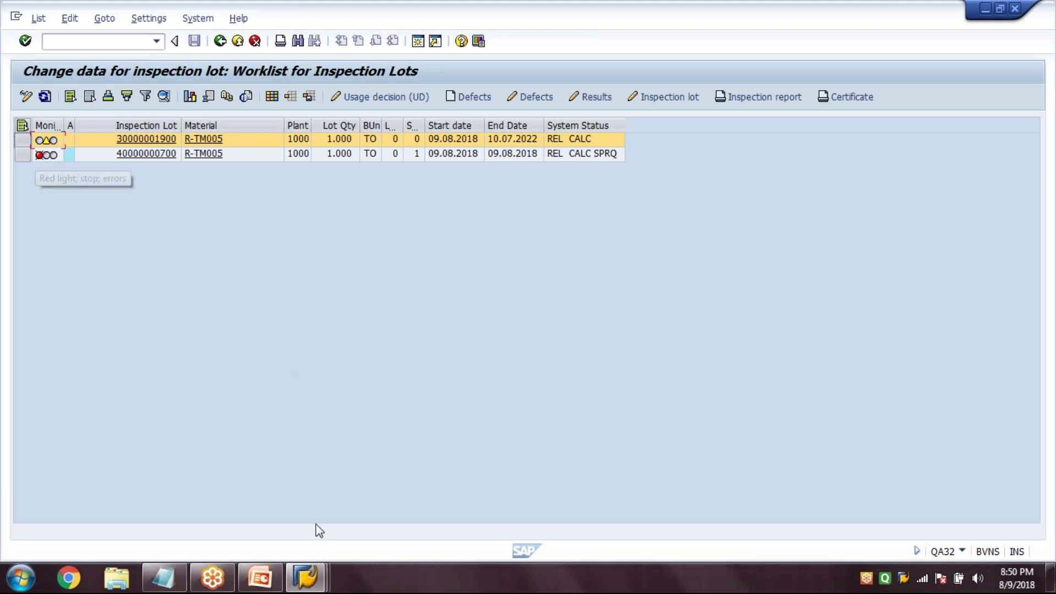
- Switch to the stock overview session, leave it, and run QA11 for the proposed inspection lot
click(311, 586)
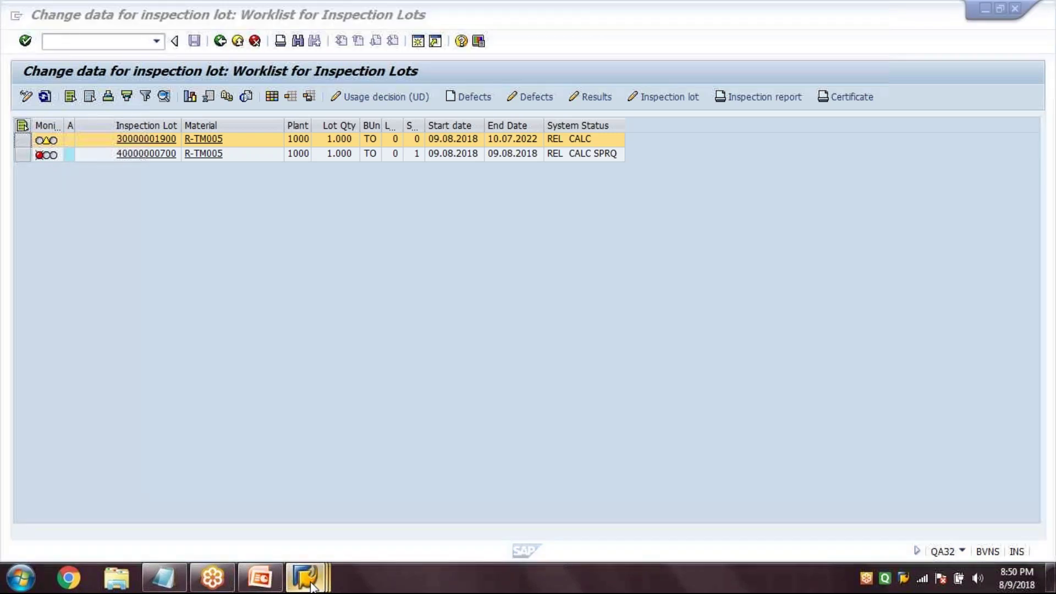
click(319, 528)
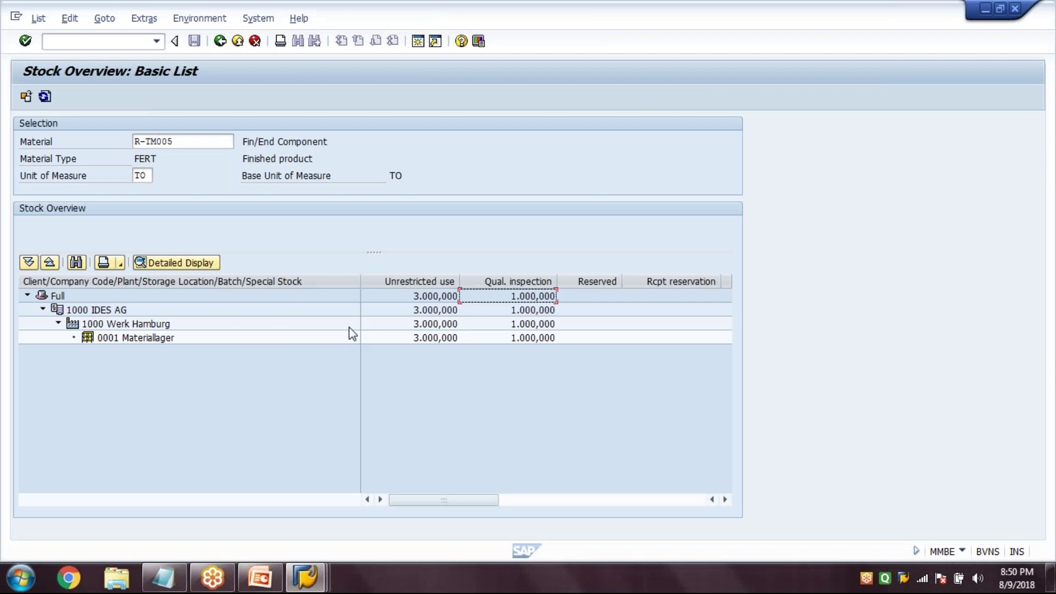
text(QA)
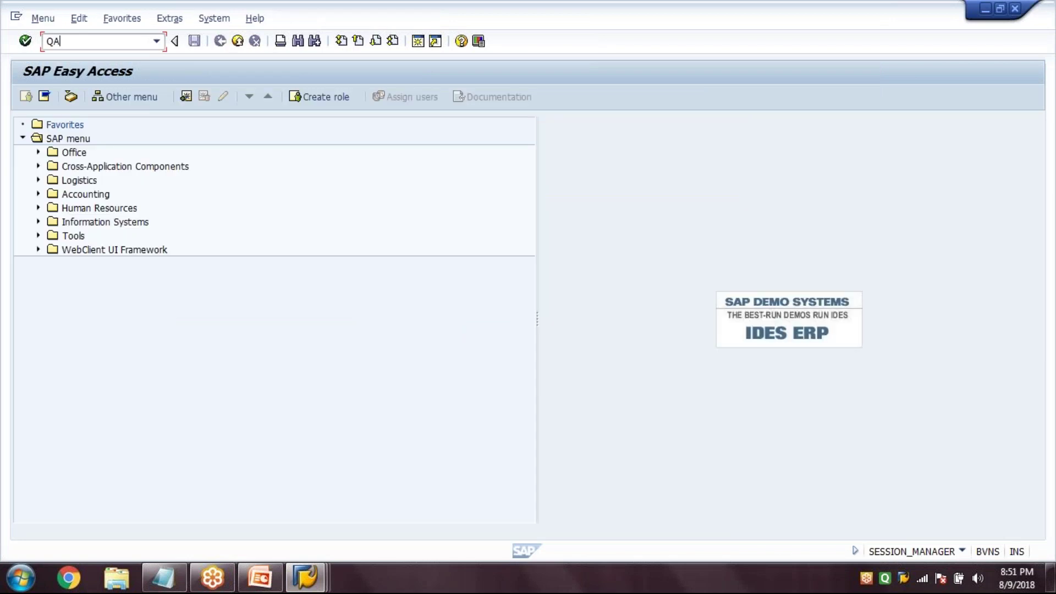
text(11)
key(Return)
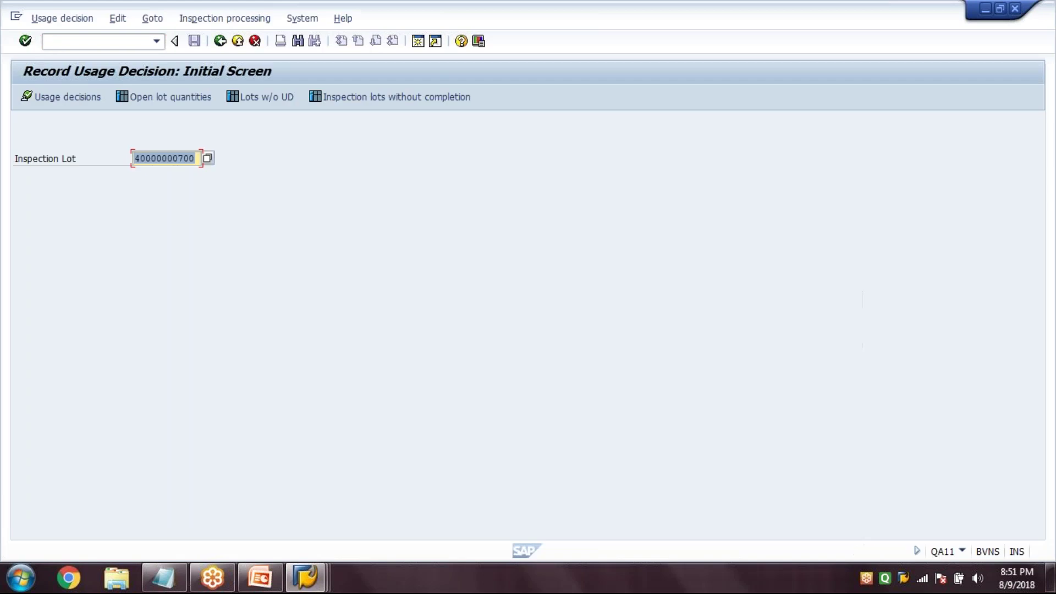
key(Return)
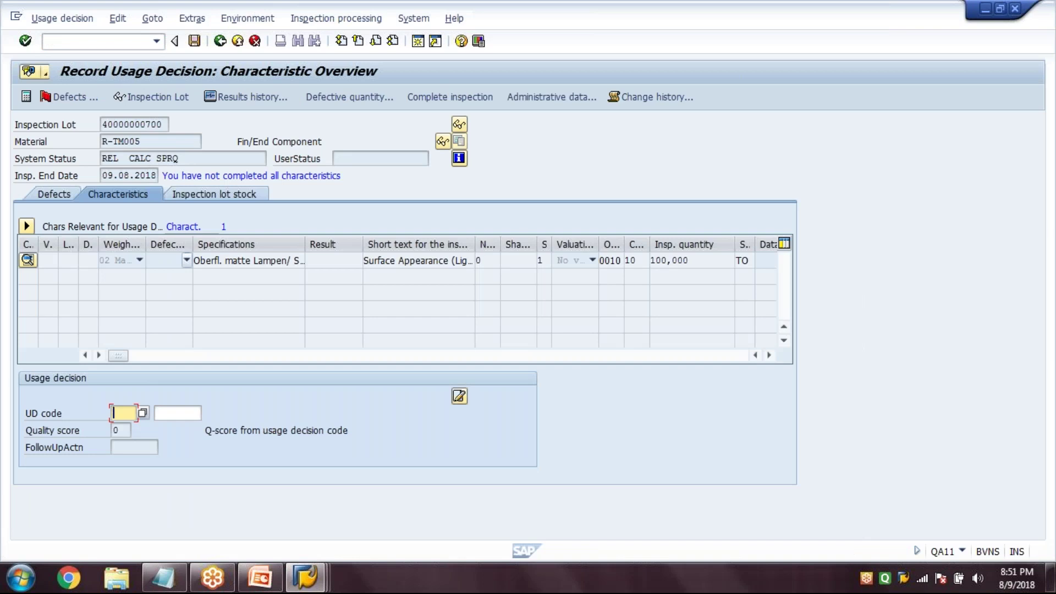
- Force inspection completion, set the usage decision to A Accept, and go to the inspection lot stock
click(53, 418)
click(147, 416)
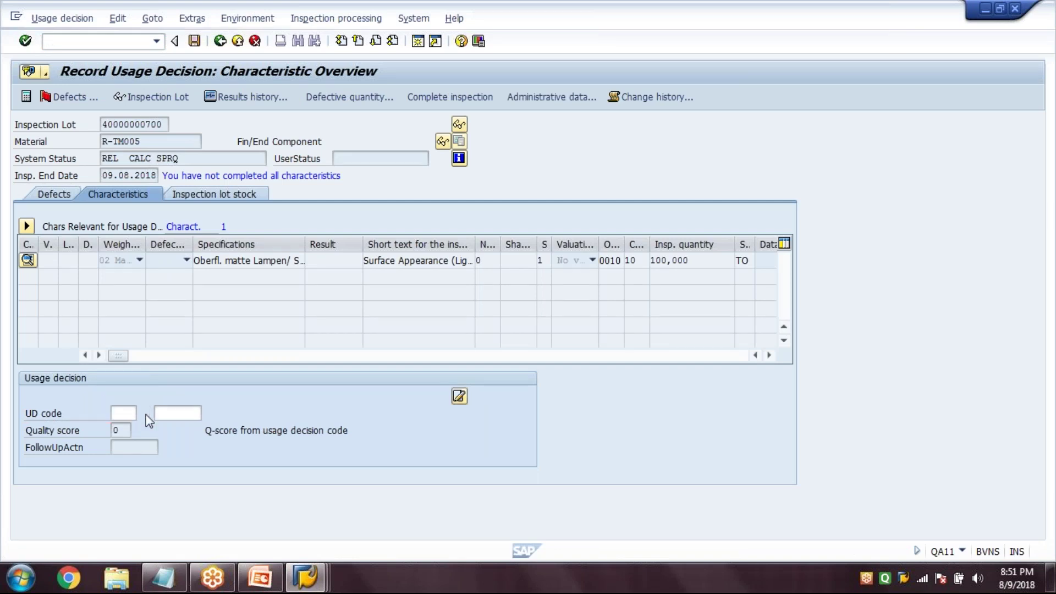
key(ctrl+s)
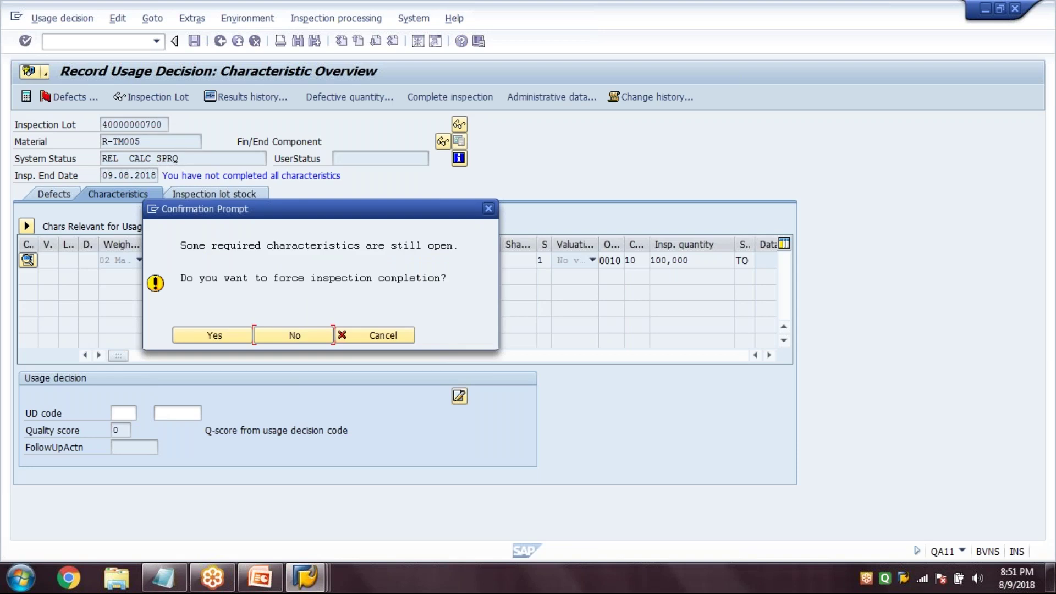
key(Return)
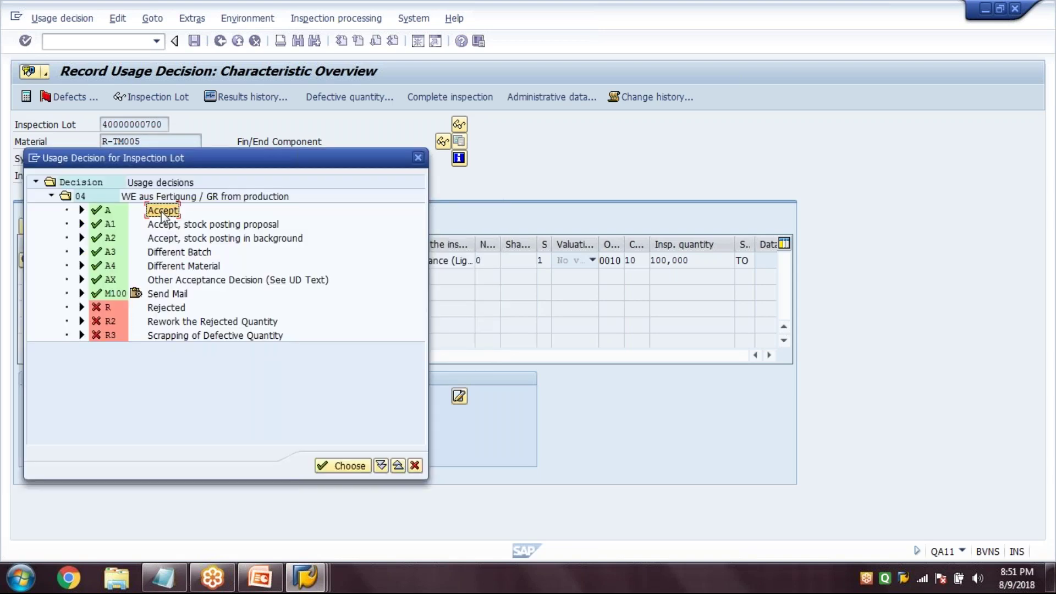
double_click(163, 212)
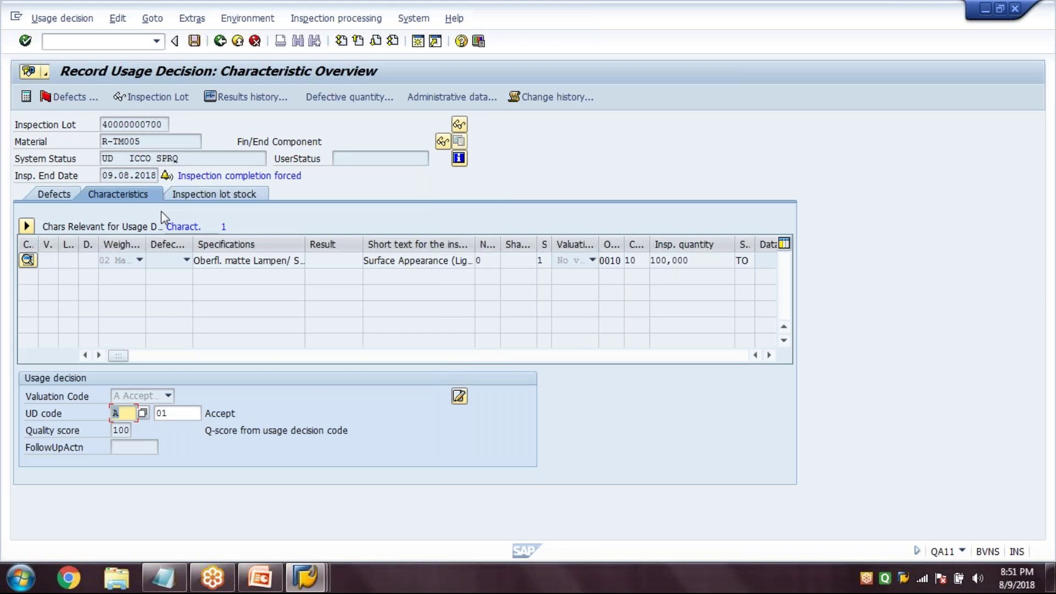
key(Return)
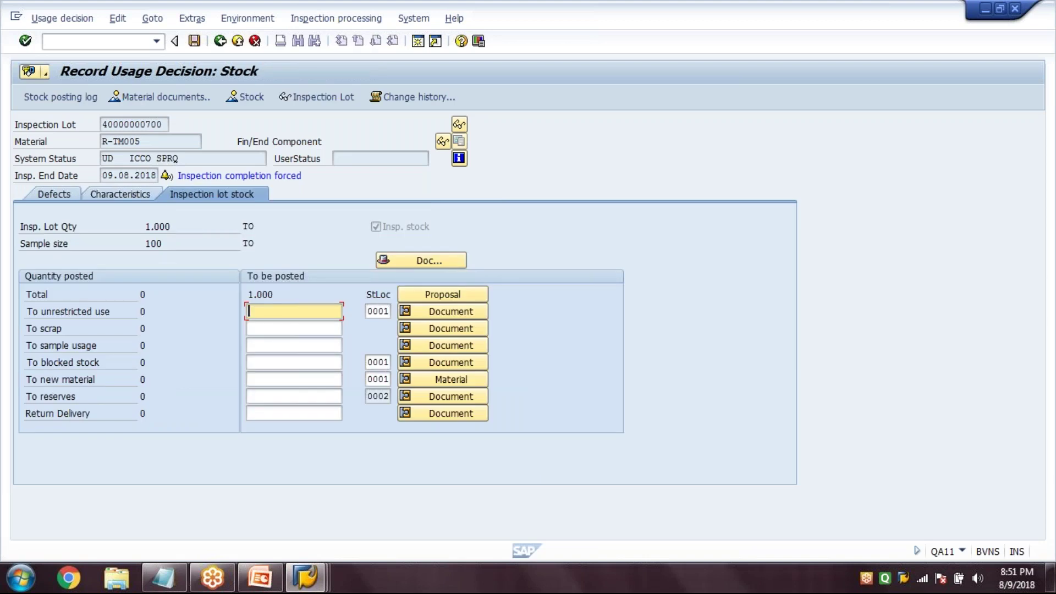
- Enter 1000 as the inspection lot quantity to post to unrestricted use
text(1000)
key(Escape)
click(271, 330)
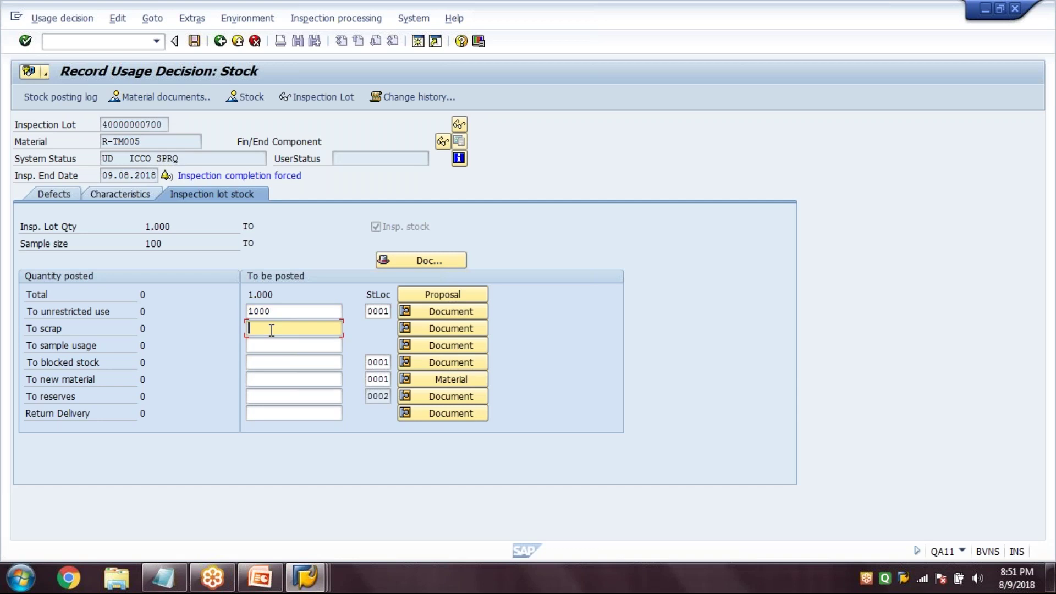
click(283, 364)
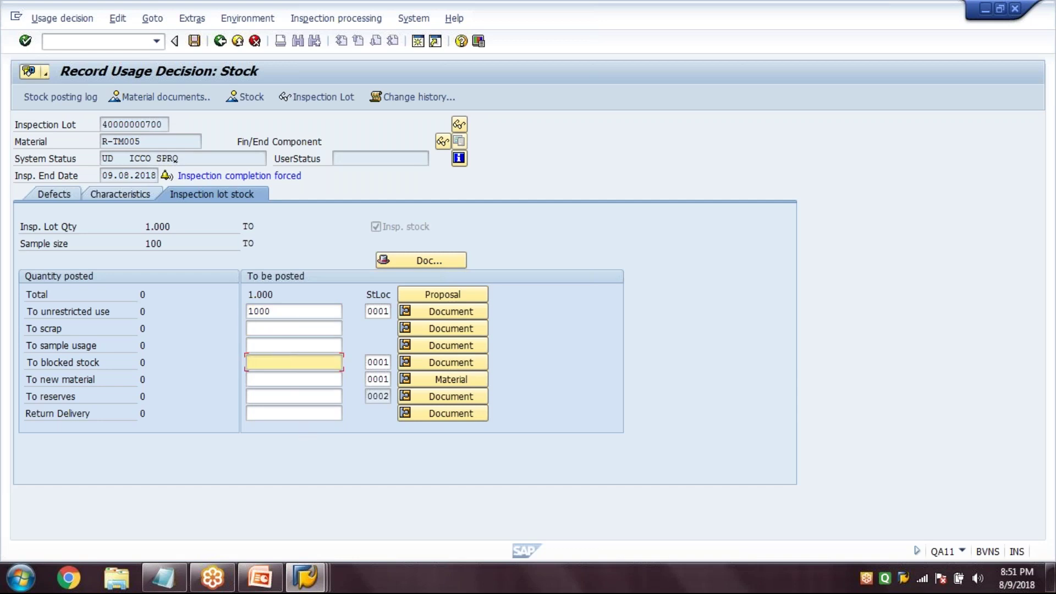
click(294, 413)
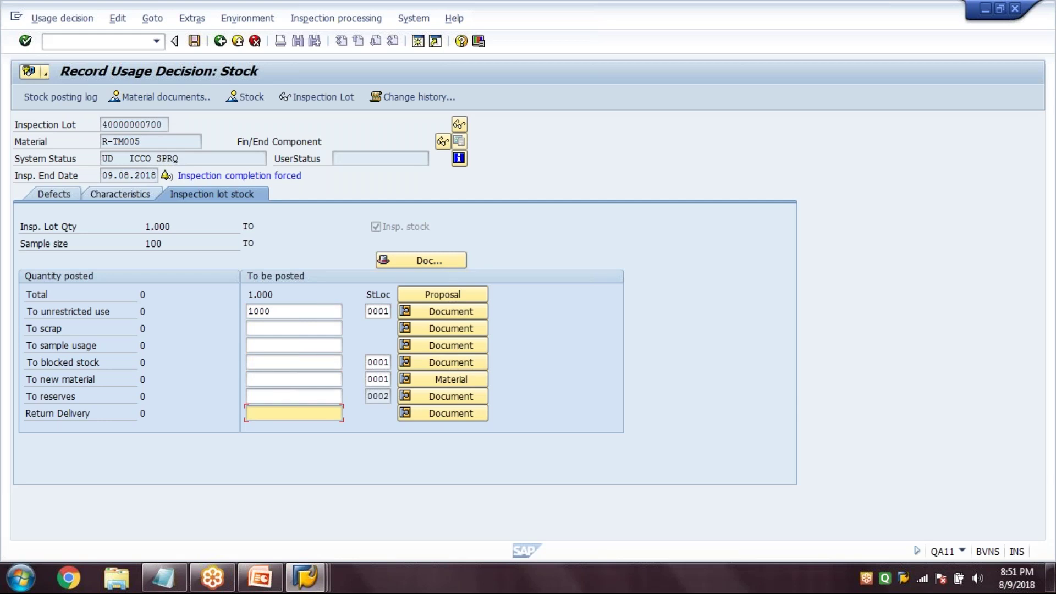
click(282, 310)
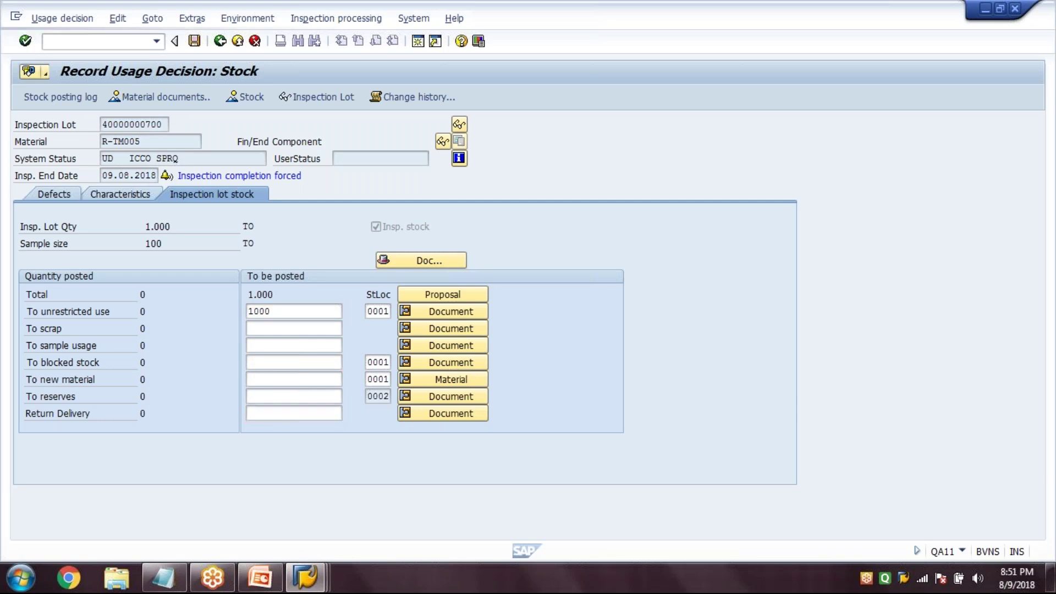
key(Return)
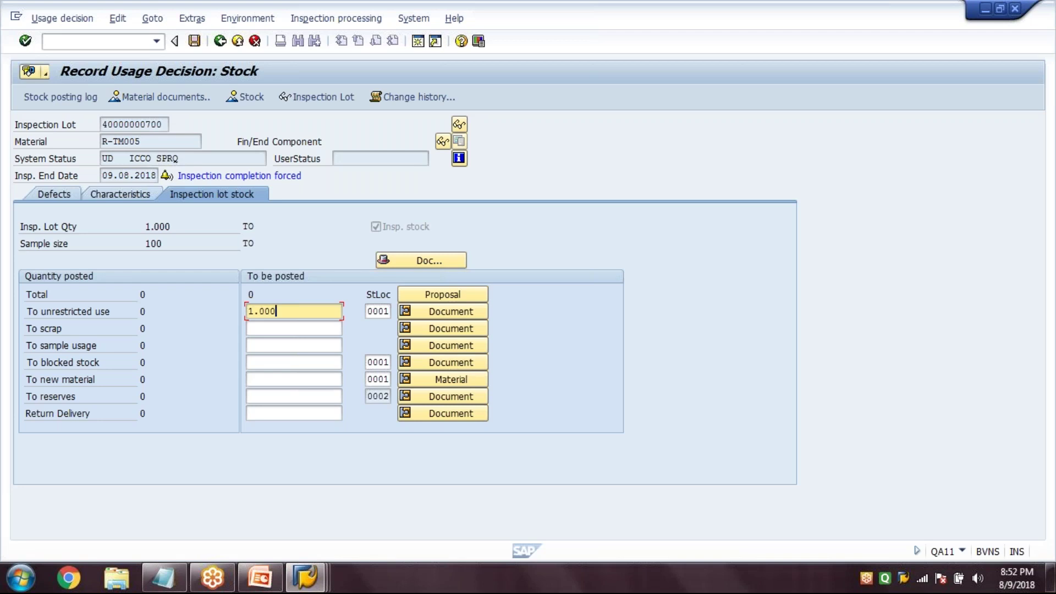
- Split the inspection lot stock into 700 to unrestricted use and 300 to scrap
key(BackSpace)
key(BackSpace)
key(BackSpace)
key(BackSpace)
key(BackSpace)
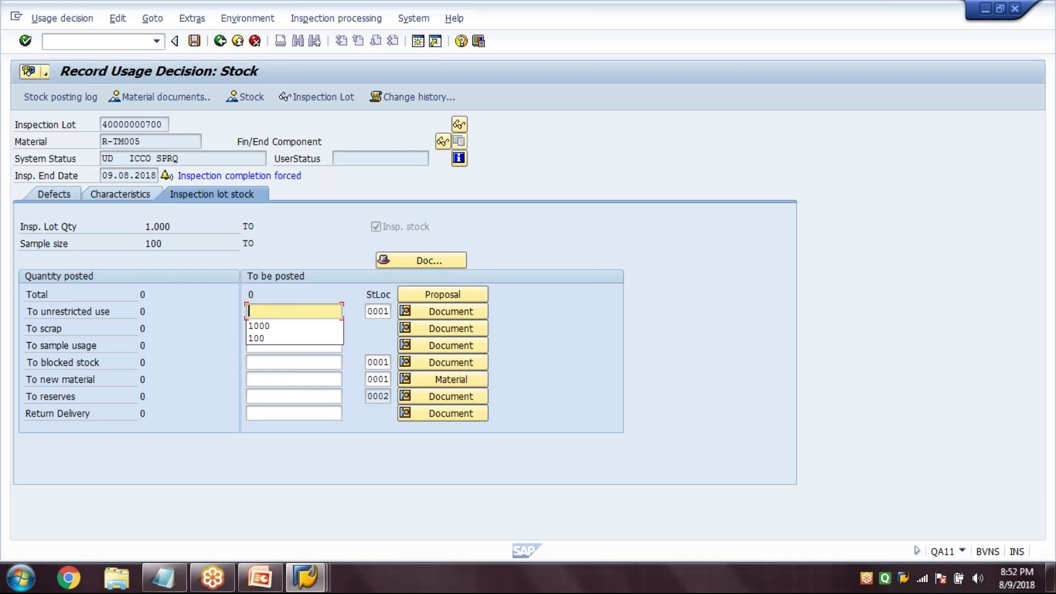
text(700)
click(274, 330)
text(30)
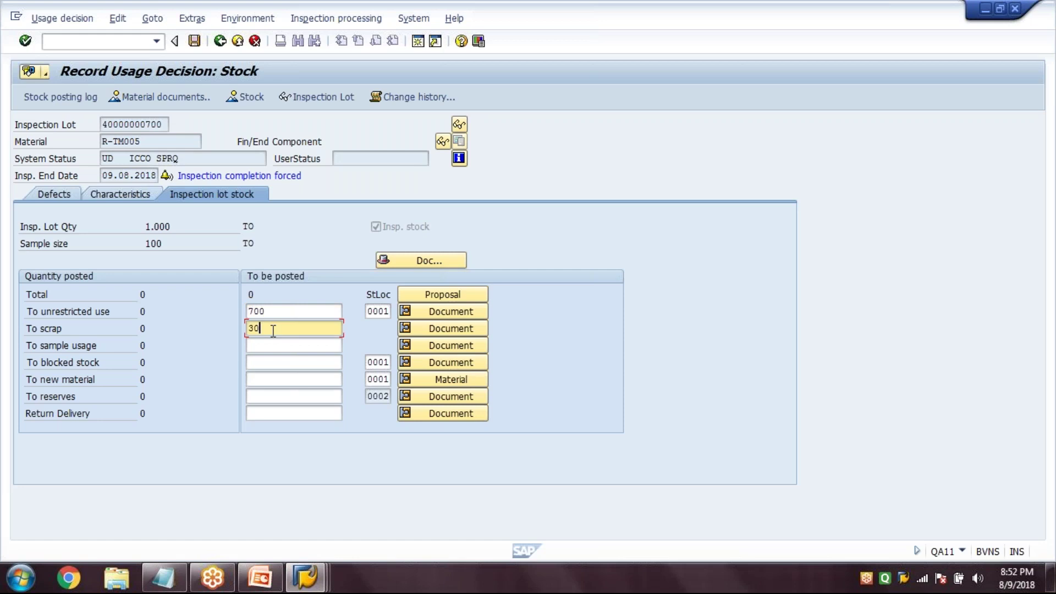
text(0)
key(Return)
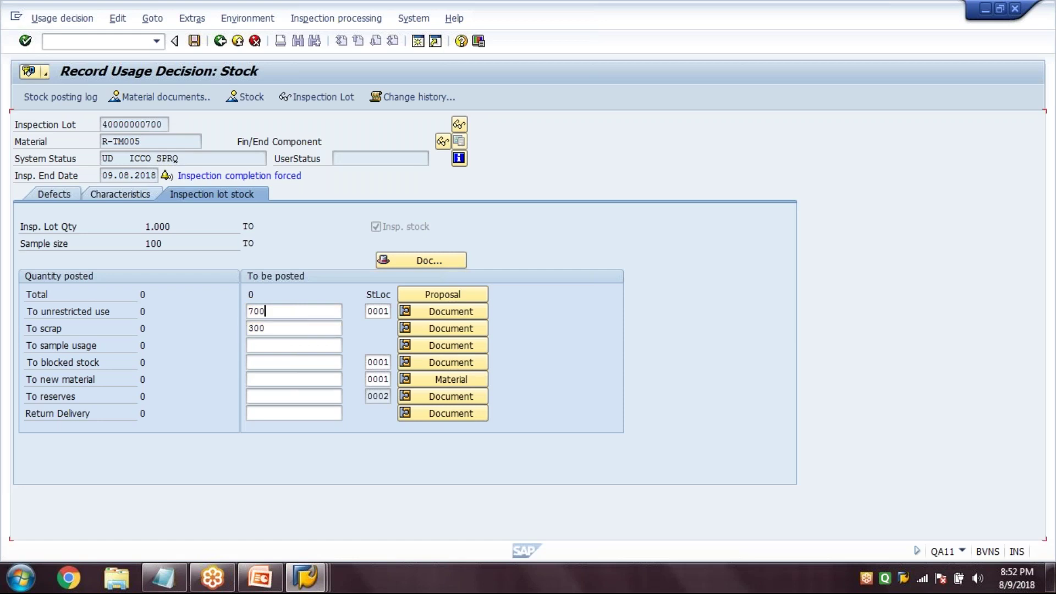
- Set the quantities to be posted to 100 for scrap, 100 for sample usage and 100 for blocked stock
click(278, 329)
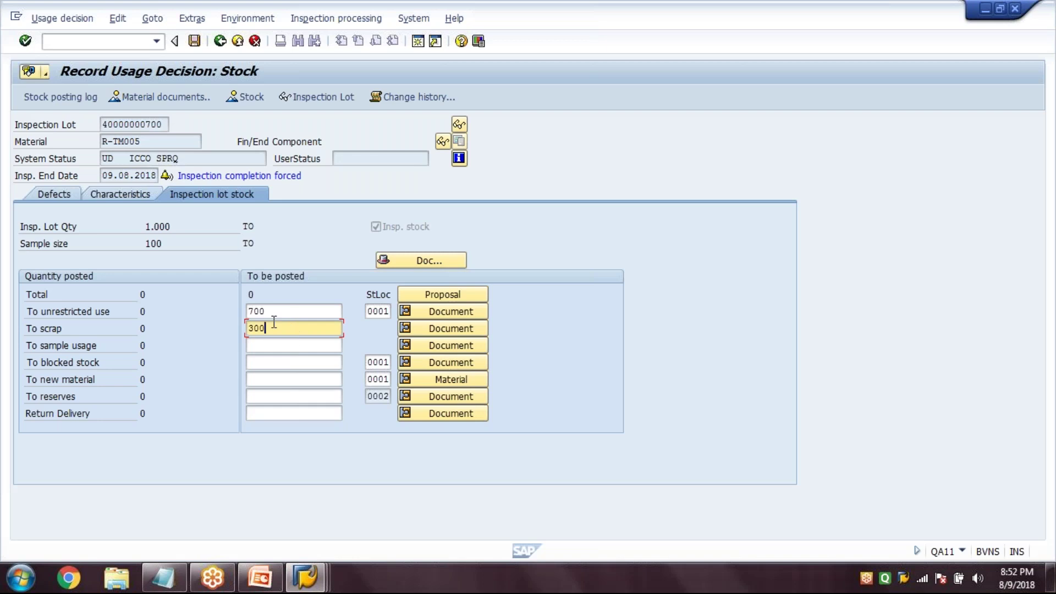
click(274, 313)
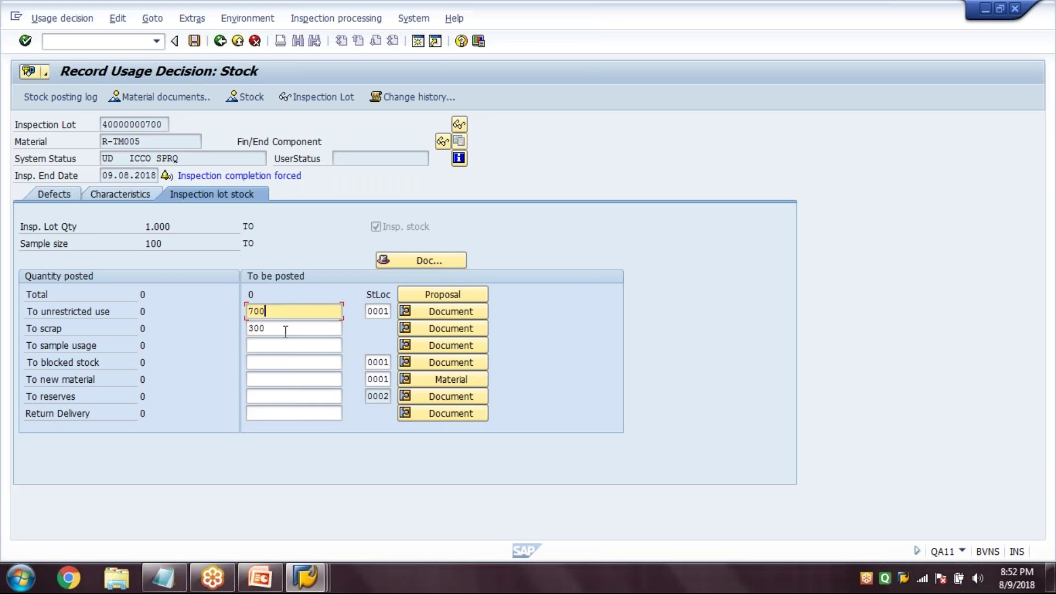
click(282, 331)
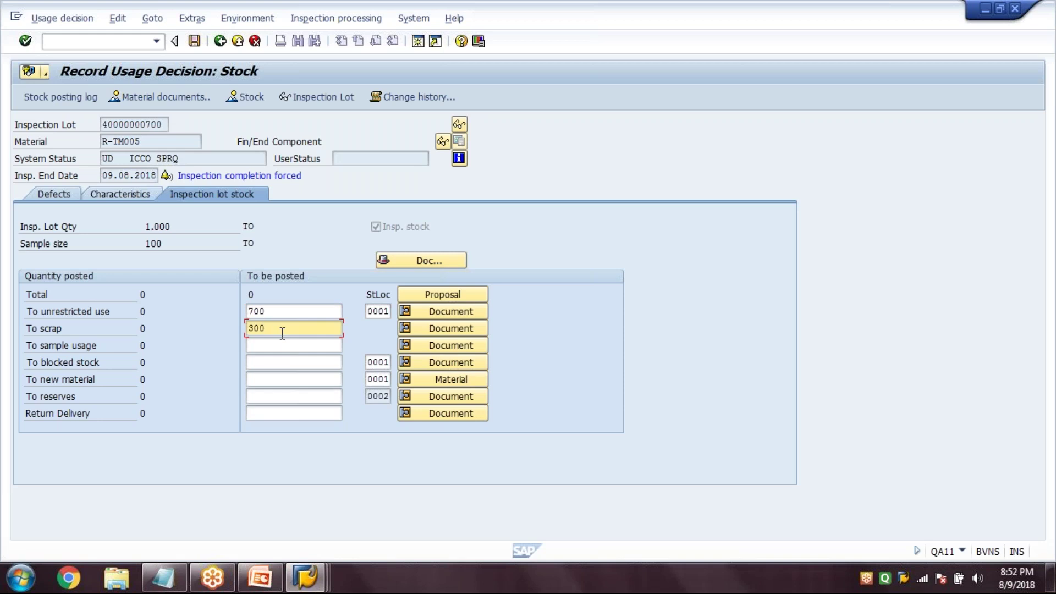
key(Return)
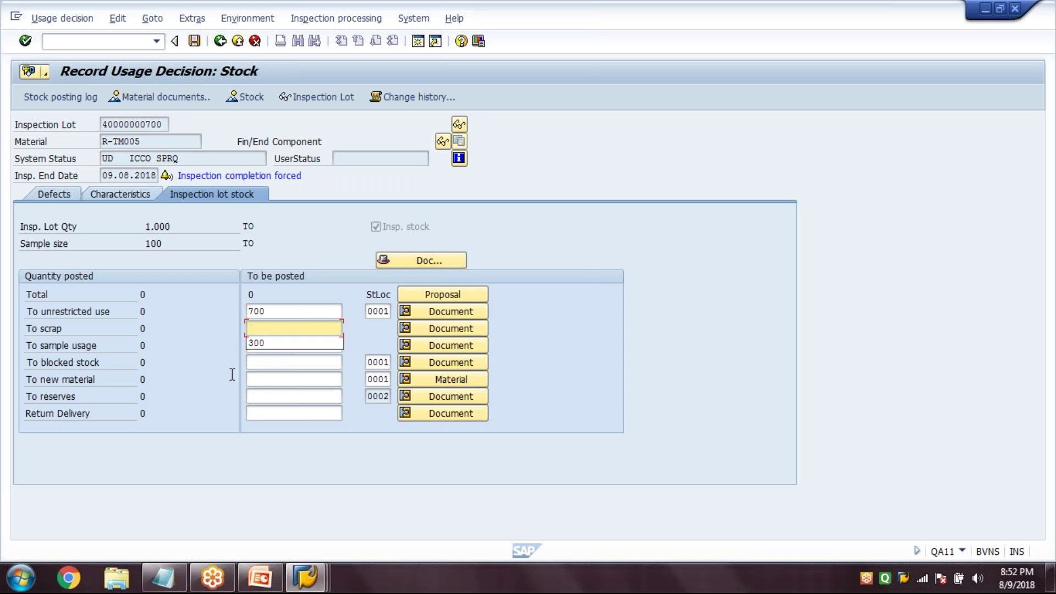
text(100)
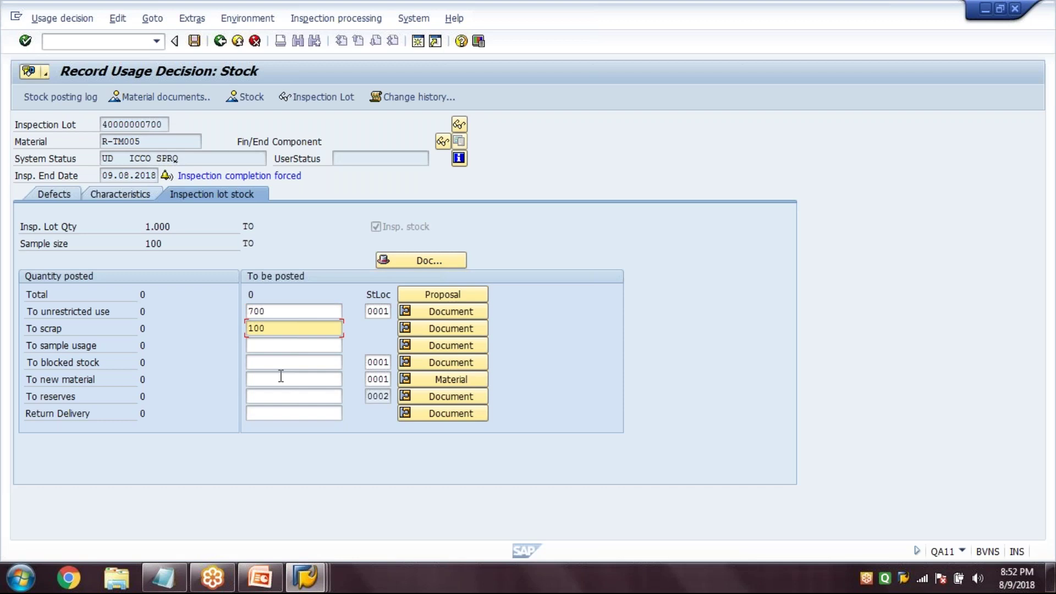
key(Tab)
key(Tab)
text(100)
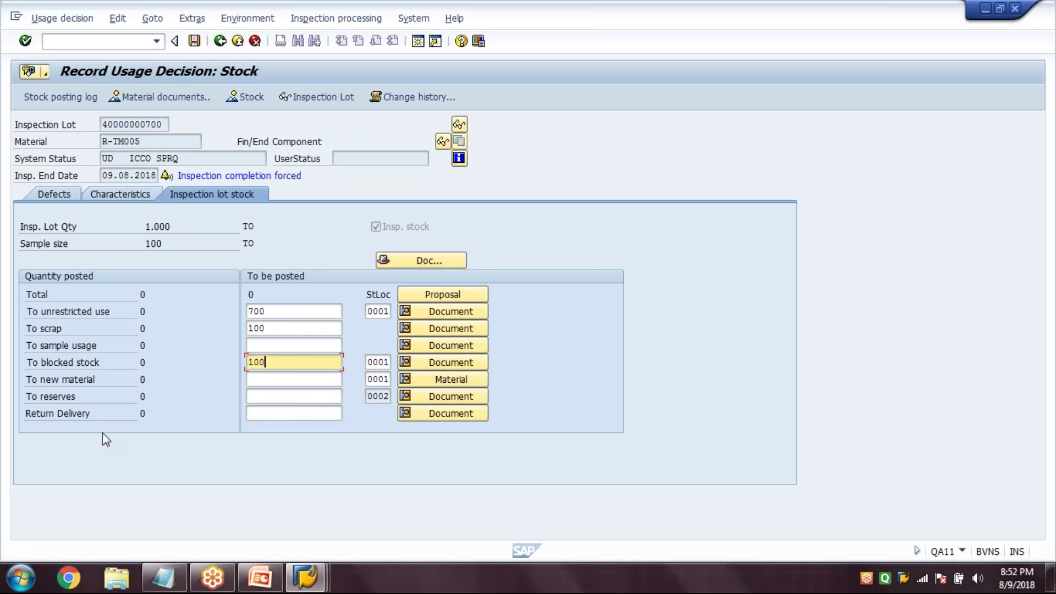
click(260, 346)
text(100)
key(Return)
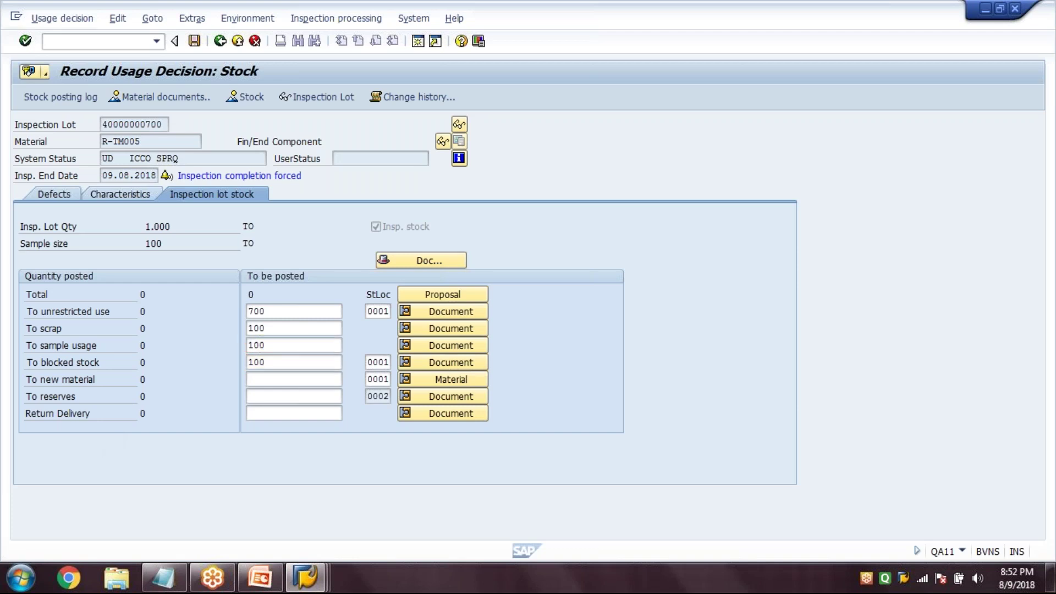
- Save the usage decision with its stock postings and leave QA11
click(284, 309)
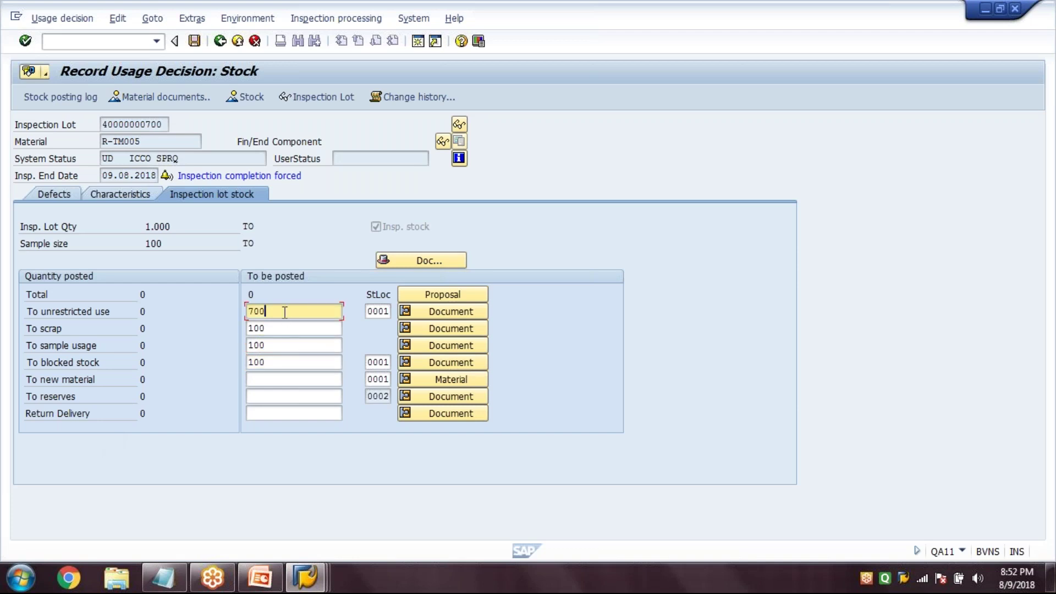
click(195, 42)
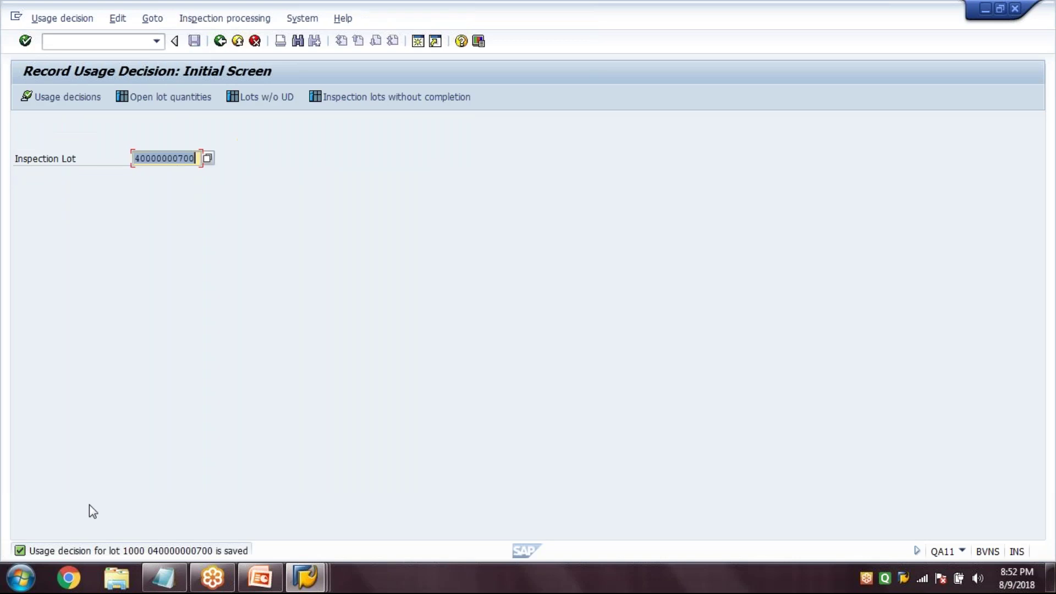
click(220, 41)
- Switch to the stock overview session for R-TM005 and refresh the stock figures
mouse_move(305, 578)
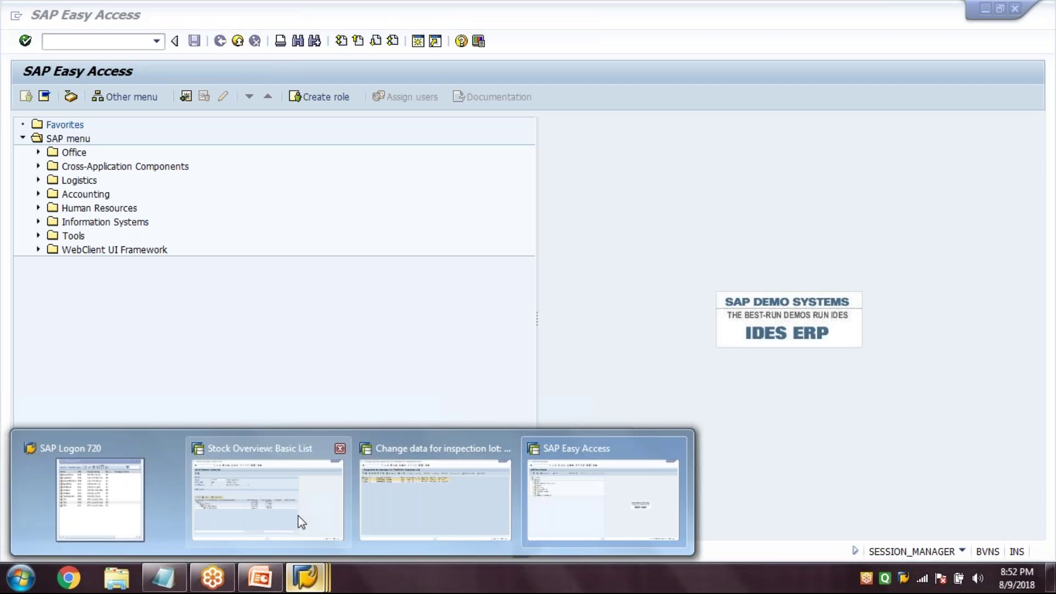
click(302, 522)
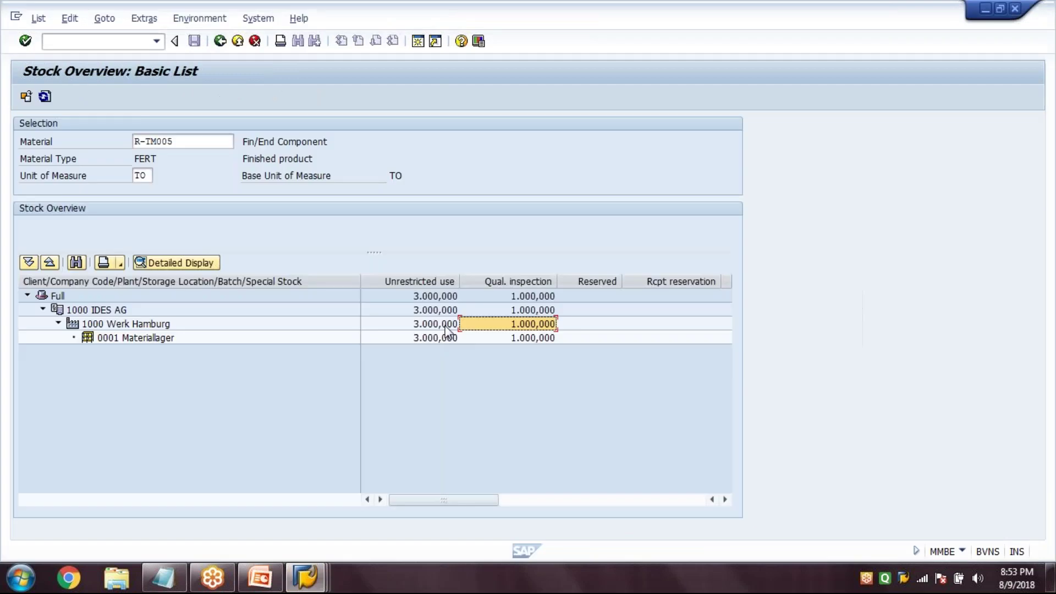
drag(481, 497, 525, 502)
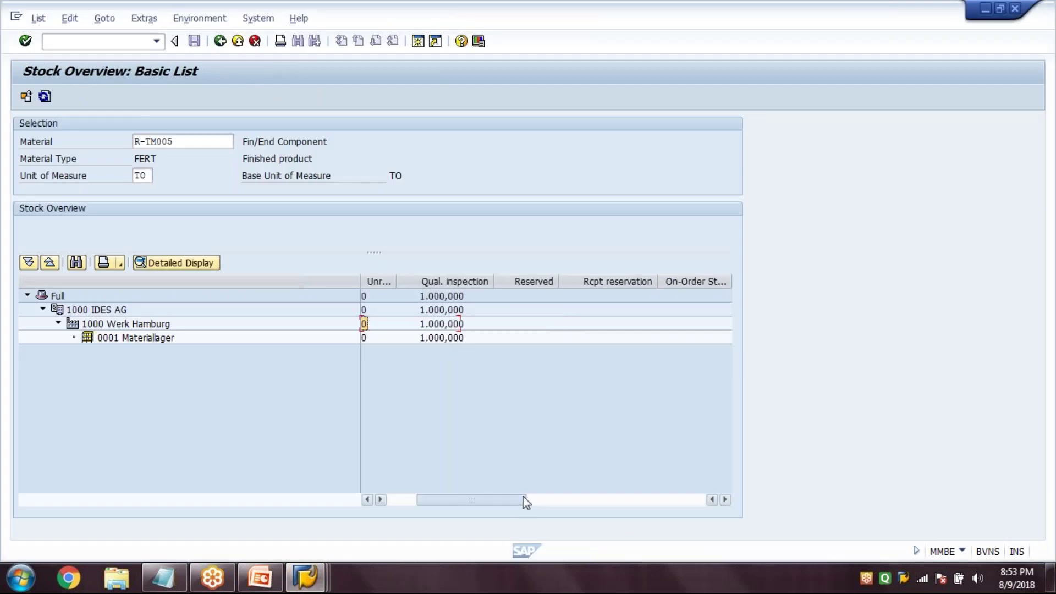
drag(525, 502, 693, 502)
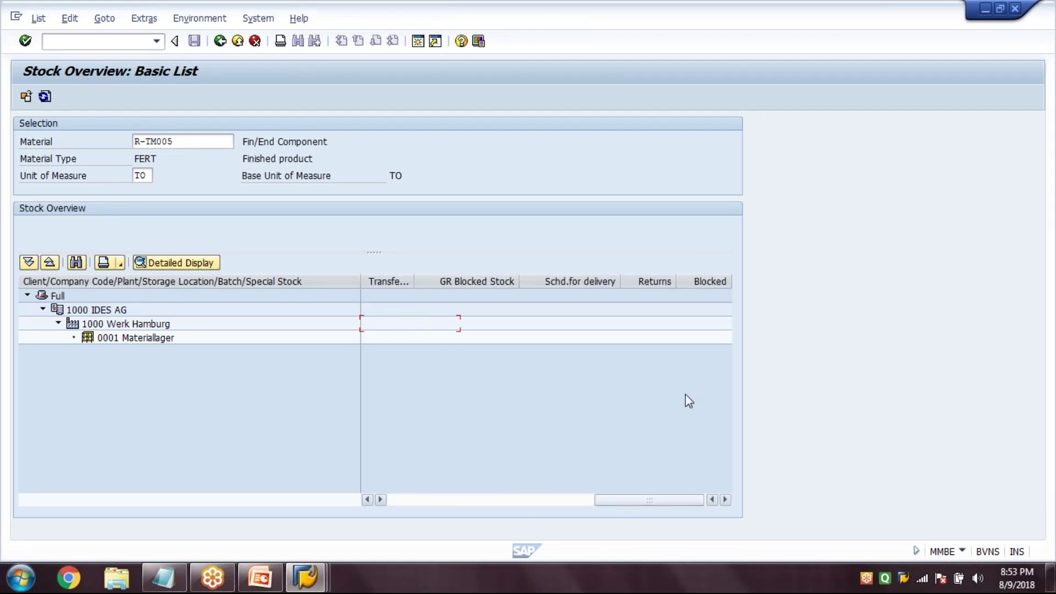
click(45, 97)
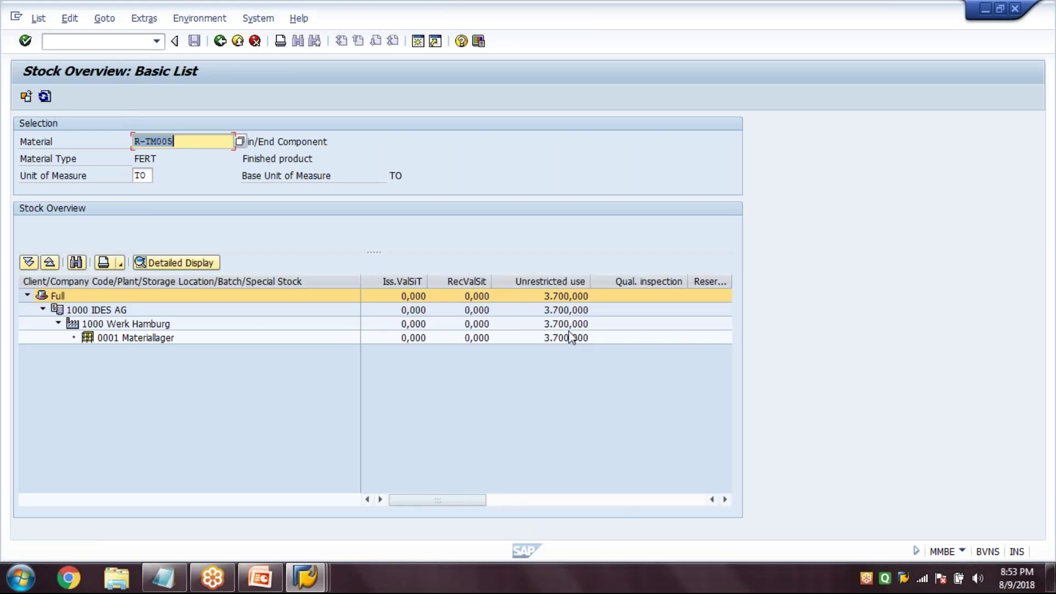
- Check the unrestricted-use and blocked stock of R-TM005, and leave the stock overview
click(570, 337)
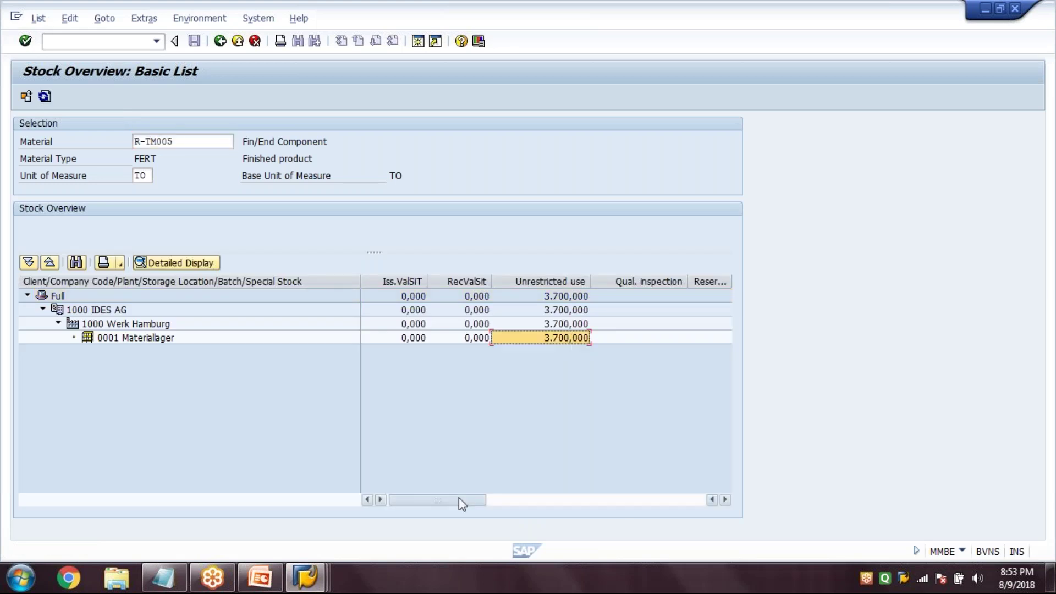
drag(459, 497, 681, 506)
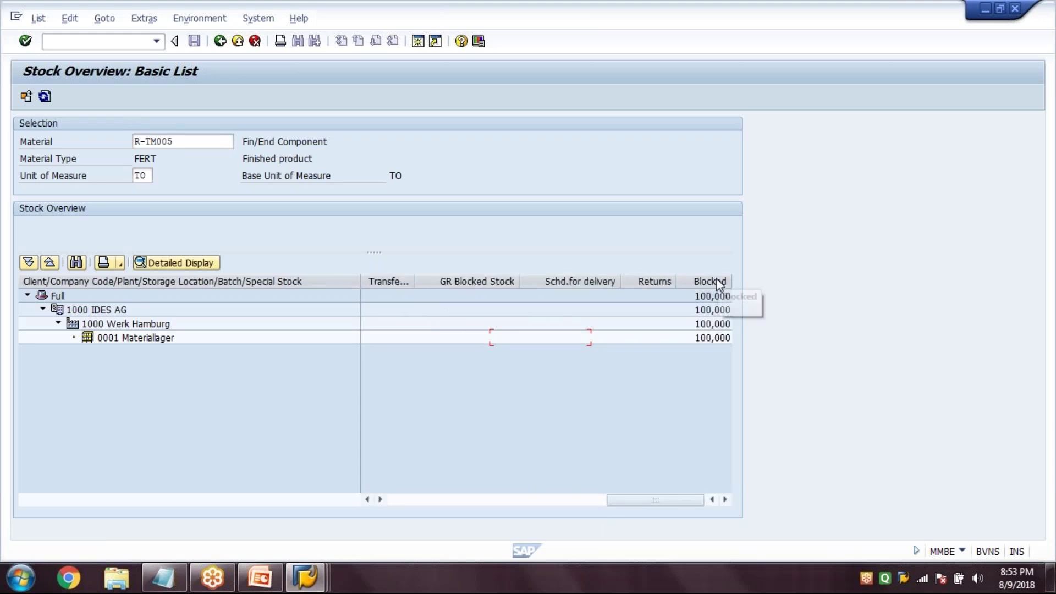
click(719, 283)
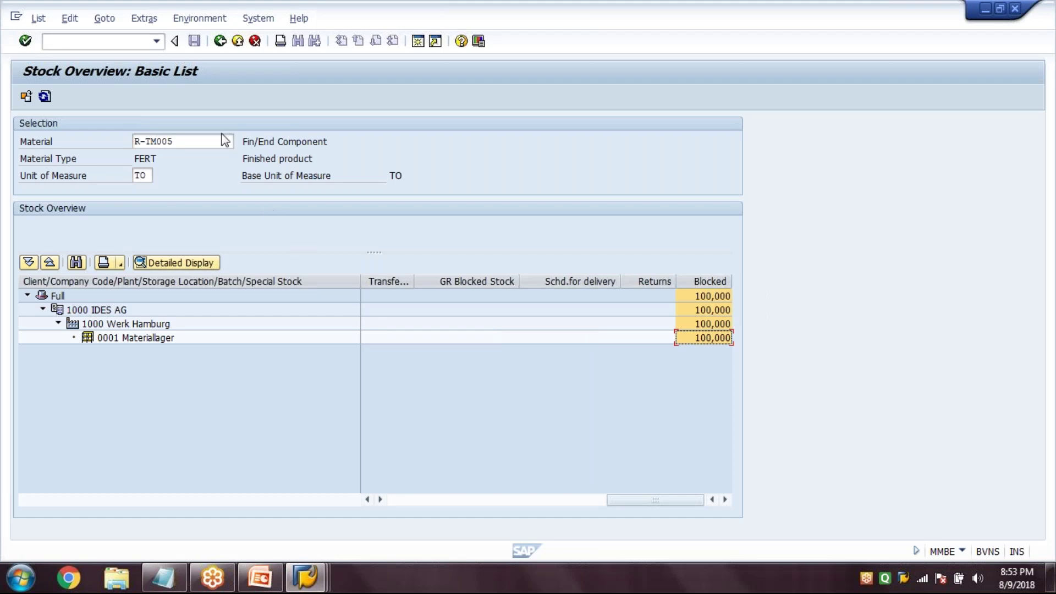
click(220, 47)
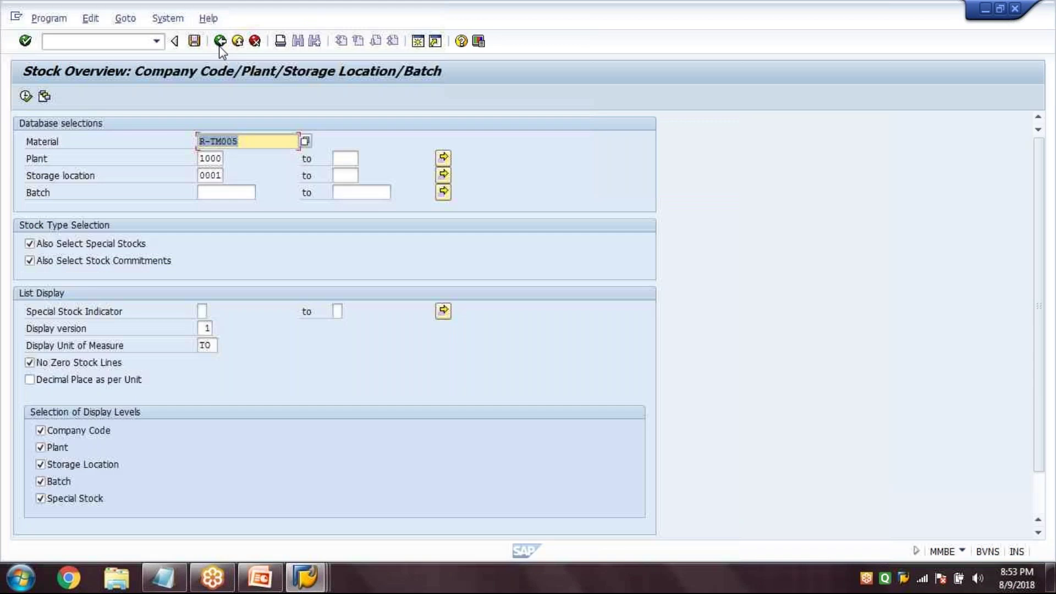
click(220, 42)
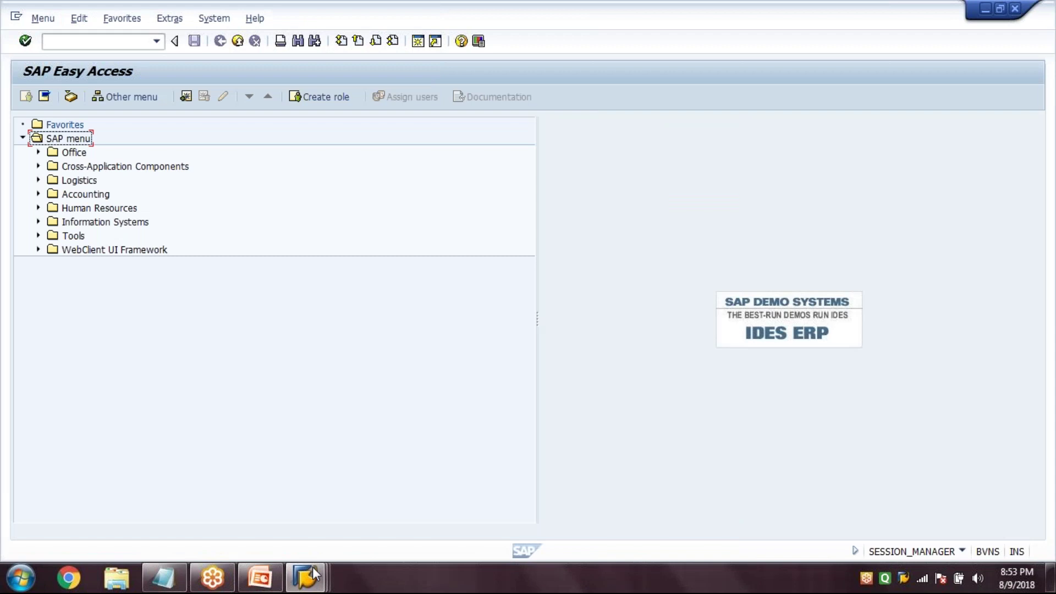
- Switch to the QA32 inspection lot worklist, check the status of the decided lot, and leave it
click(313, 566)
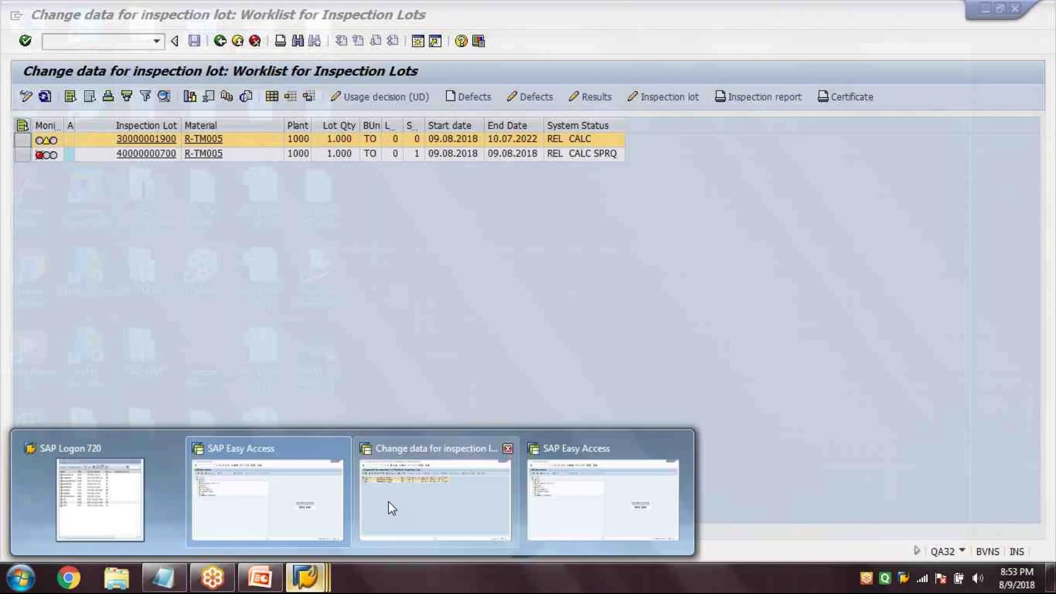
click(388, 501)
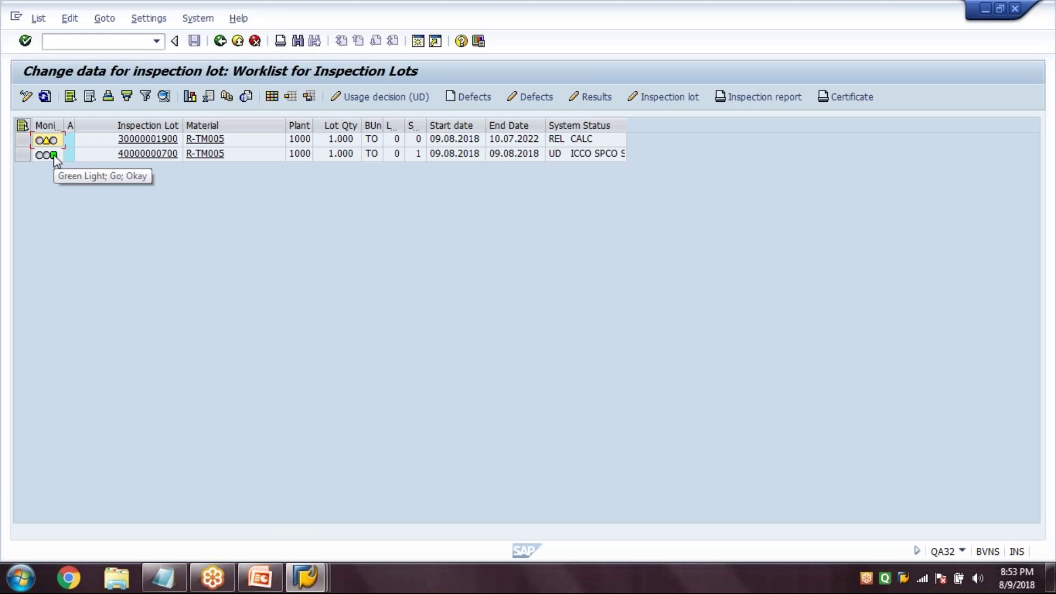
key(shift+F3)
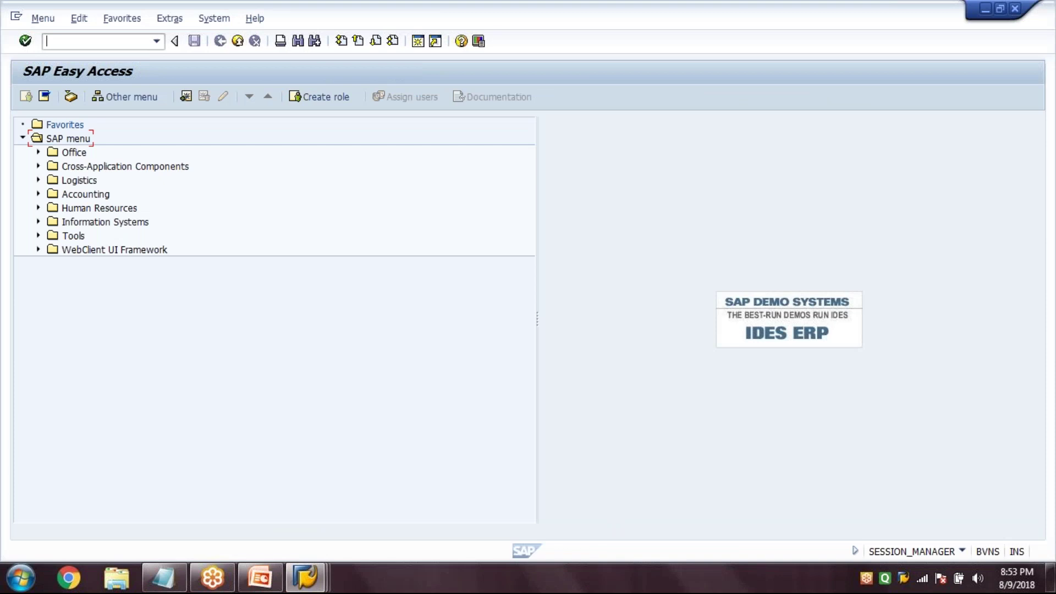
- Run QA03 for the proposed inspection lot and review its usage decision, inspection specifications and lot quantities
text(QA03)
key(Return)
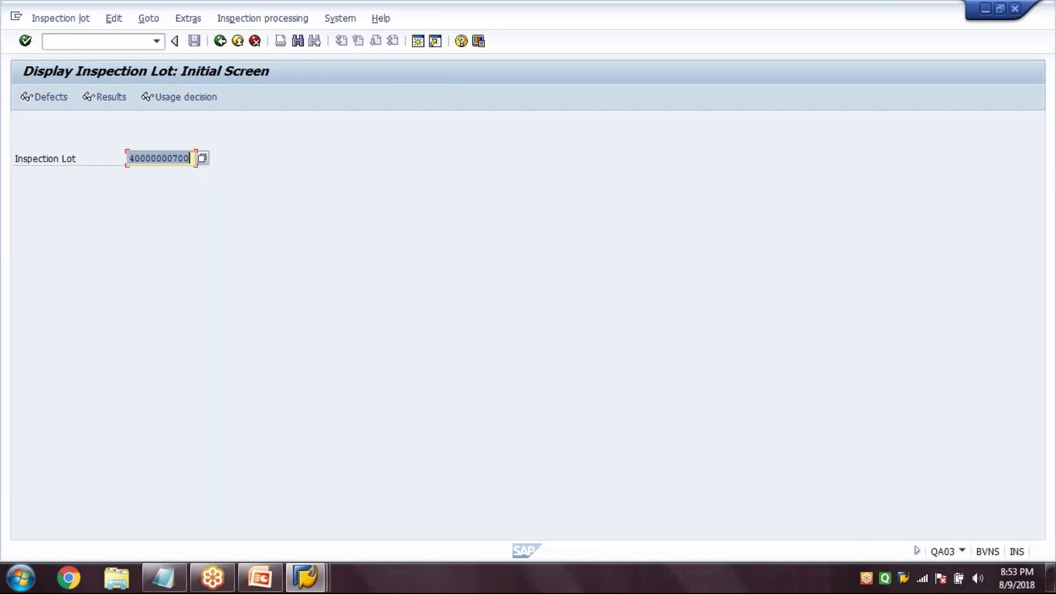
key(Return)
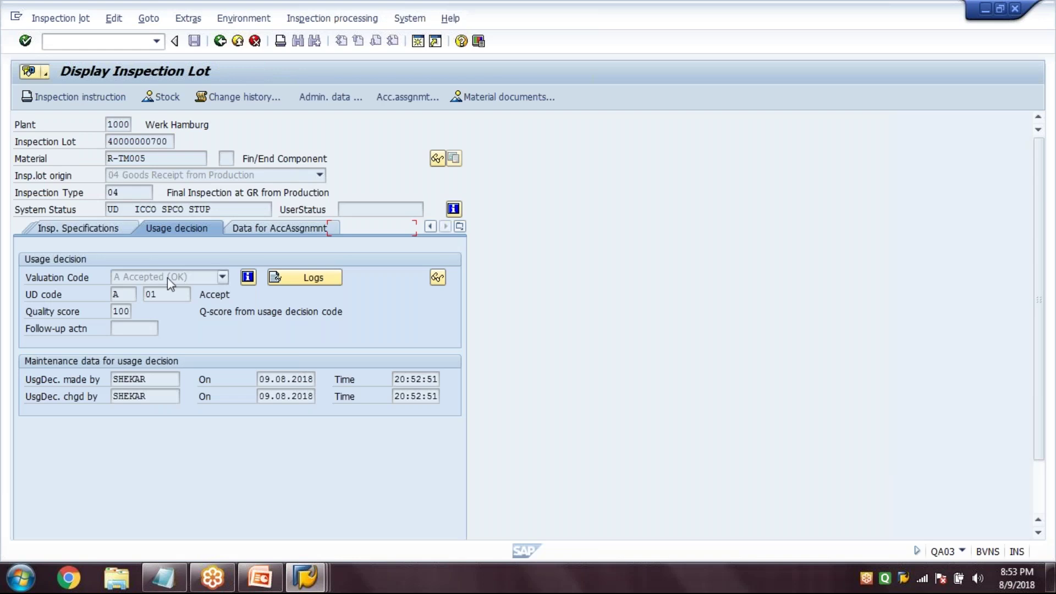
drag(204, 319, 355, 324)
click(104, 229)
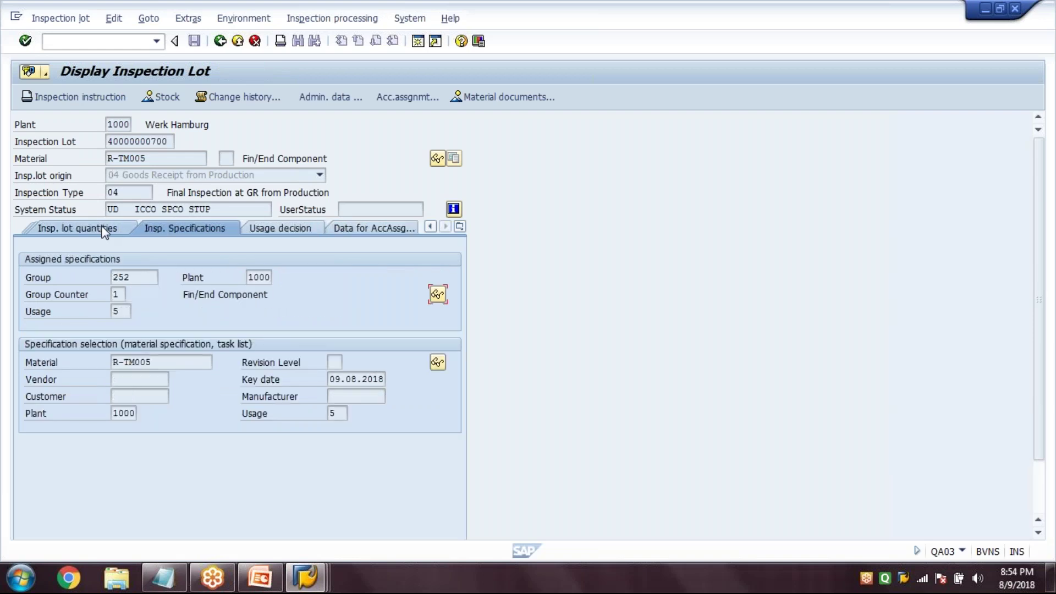
click(63, 230)
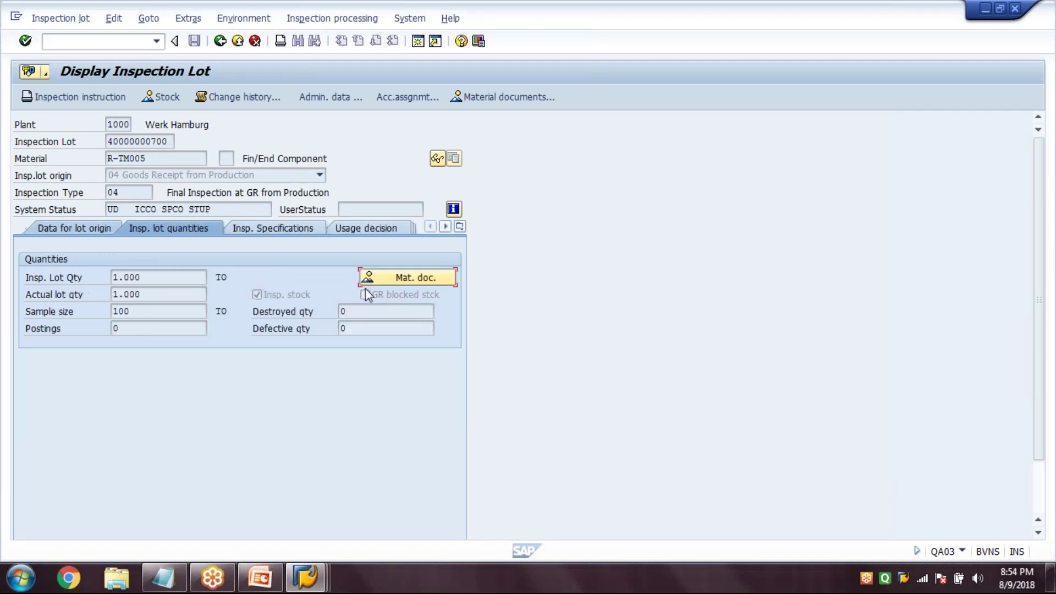
- Open the inspection lot's last material document item, examine its quantity and movement type, and leave the lot display
click(394, 277)
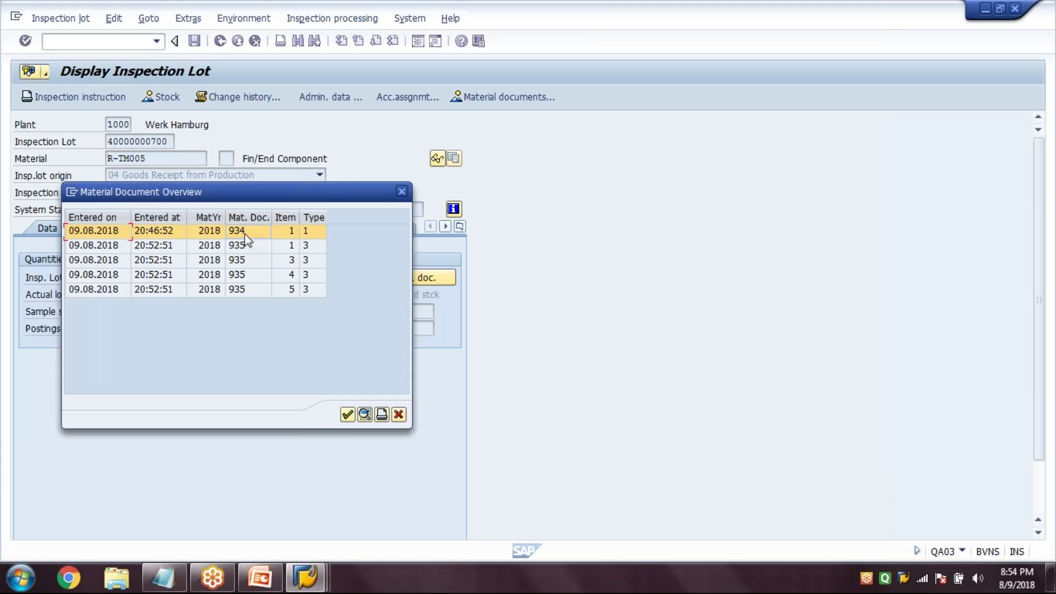
click(248, 289)
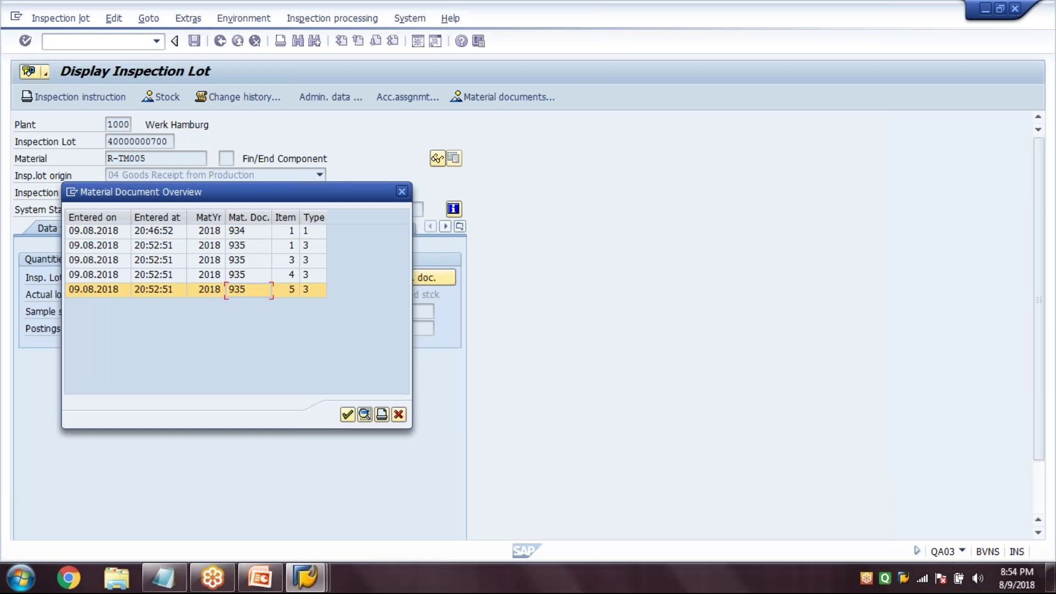
key(Return)
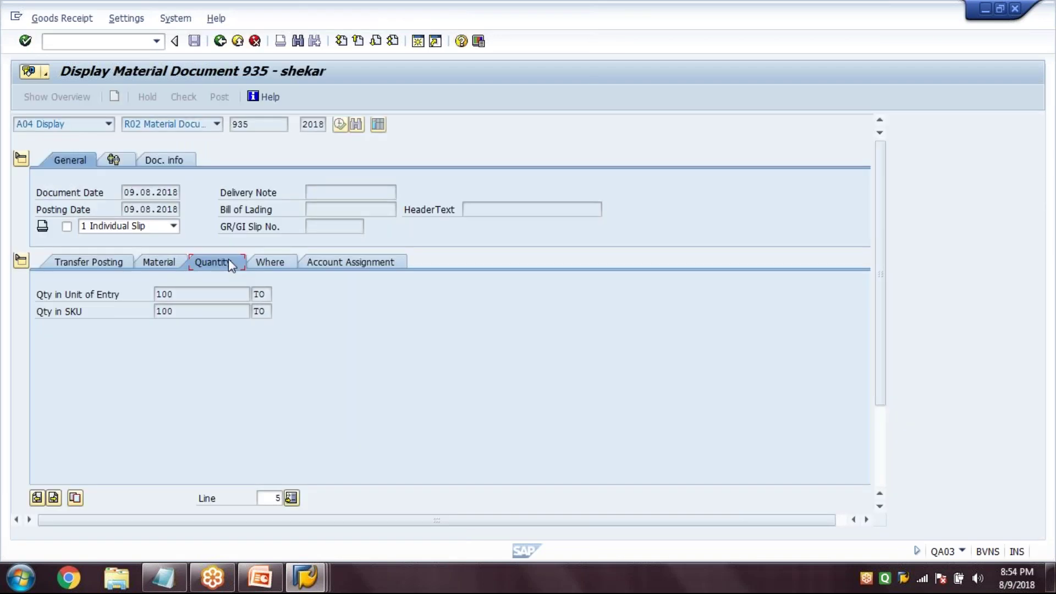
click(269, 262)
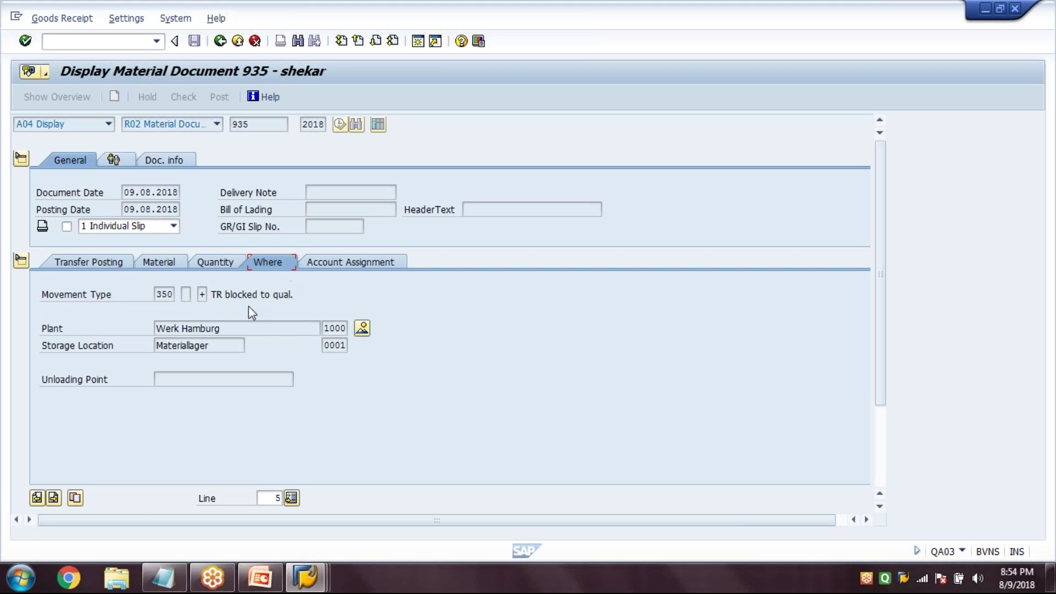
click(172, 295)
click(220, 42)
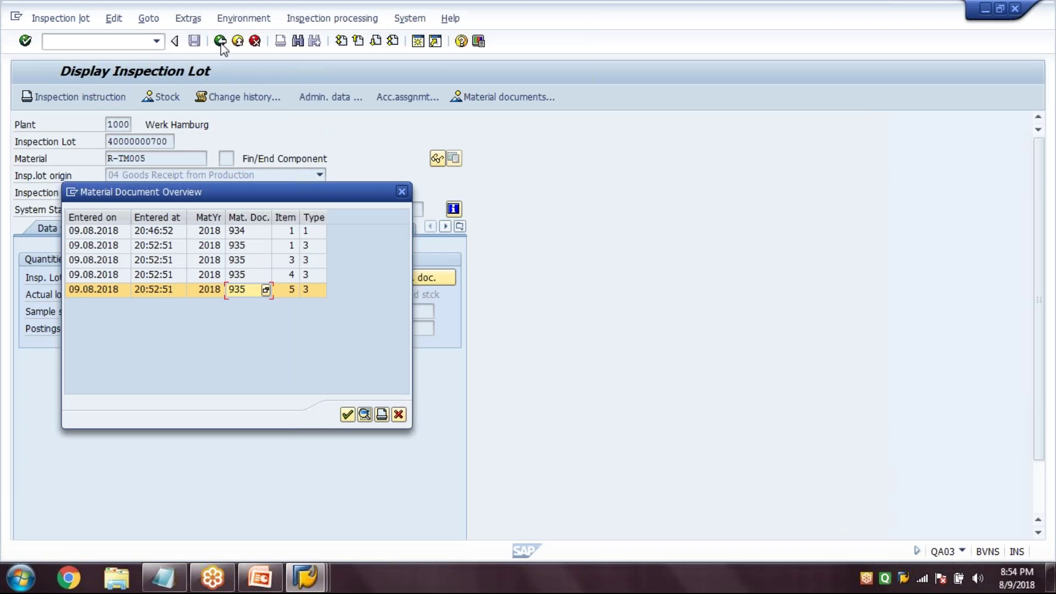
click(399, 416)
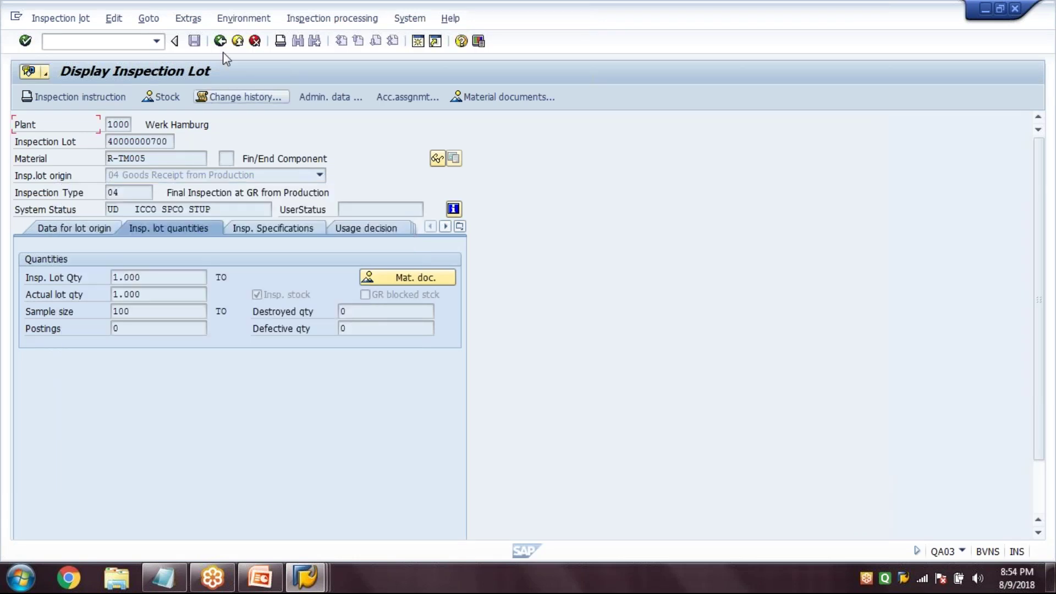
key(F3)
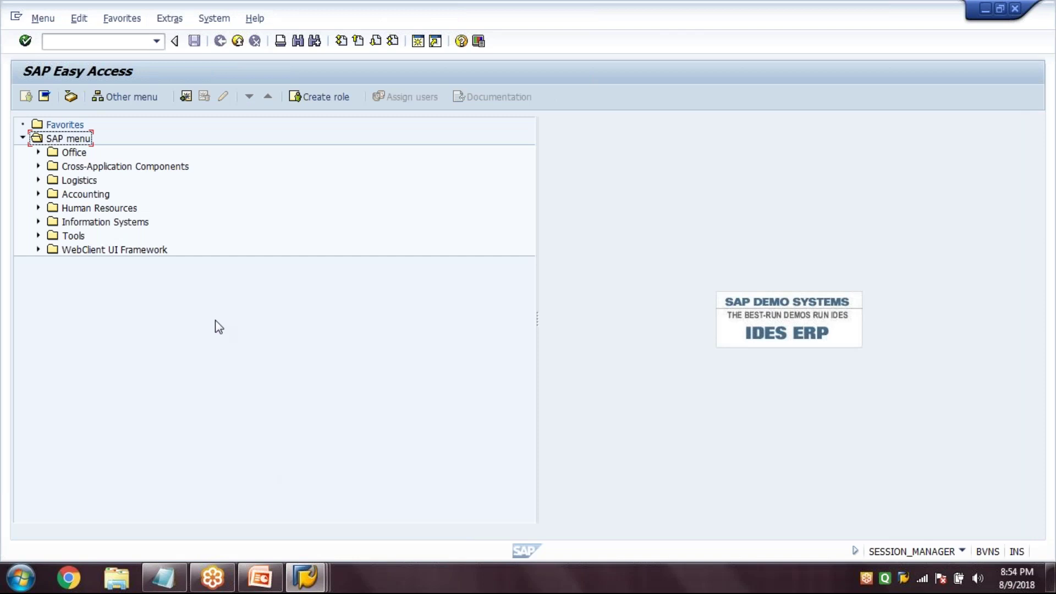
- Run MM02 and enter R-TM005 as the material to change
click(113, 42)
text(MM02)
key(Return)
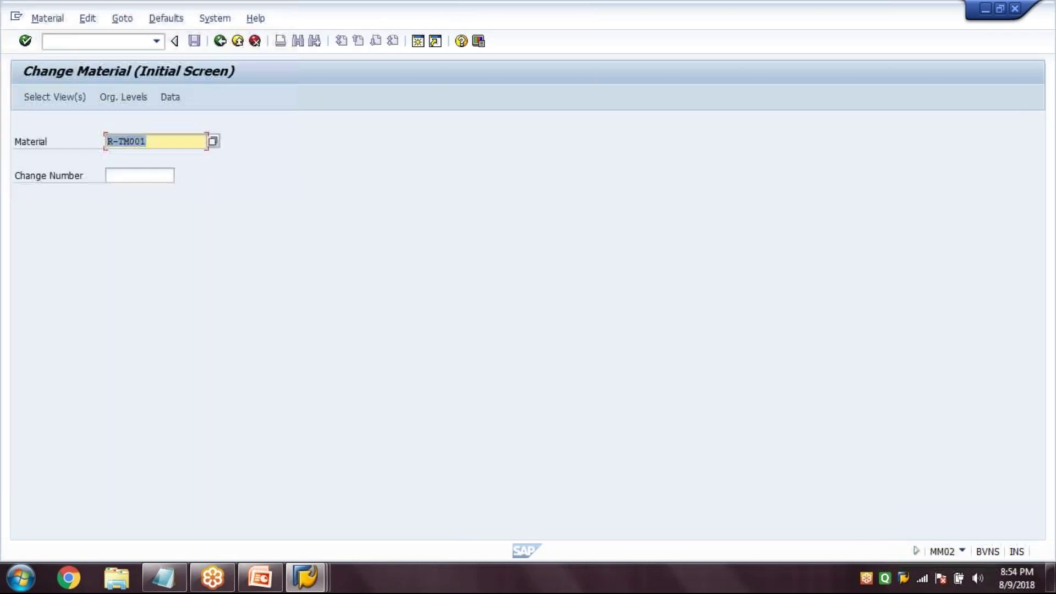
key(End)
key(BackSpace)
text(5)
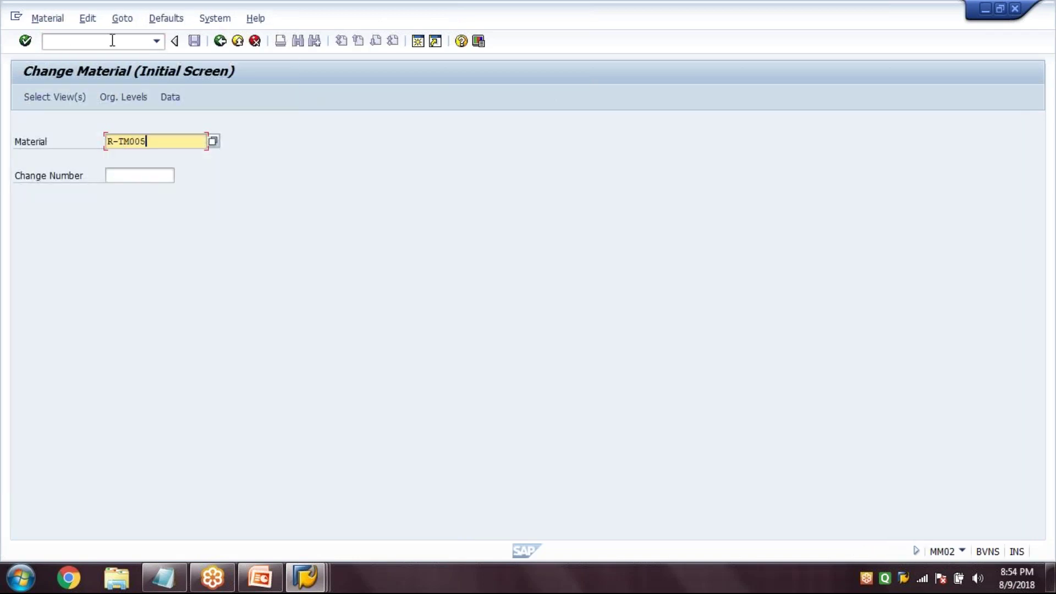
- Open the Quality management view of material R-TM005 for plant 1000
click(77, 102)
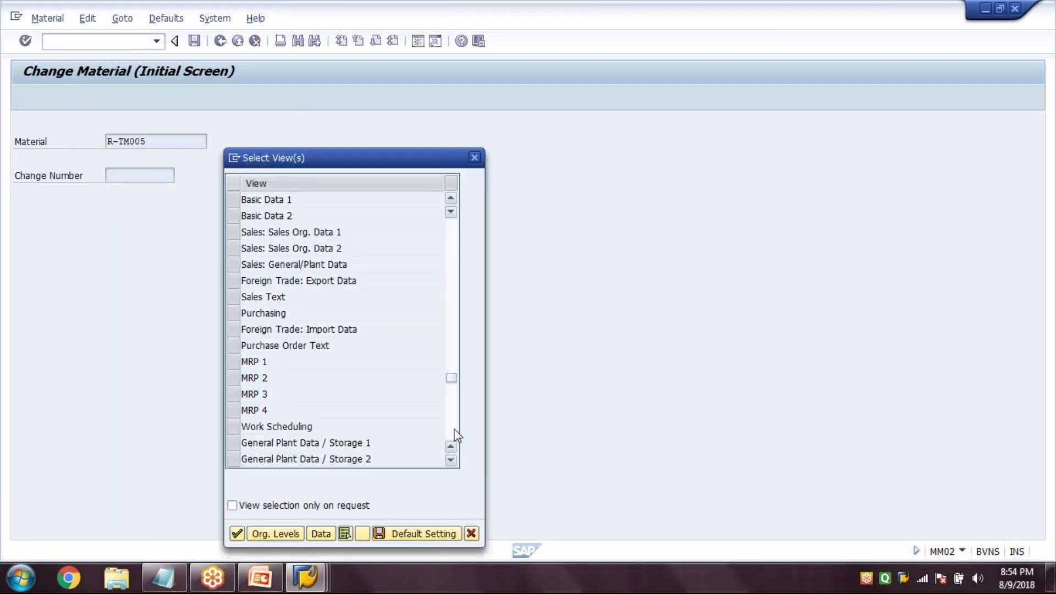
scroll(455, 430, down, 5)
click(233, 200)
click(283, 533)
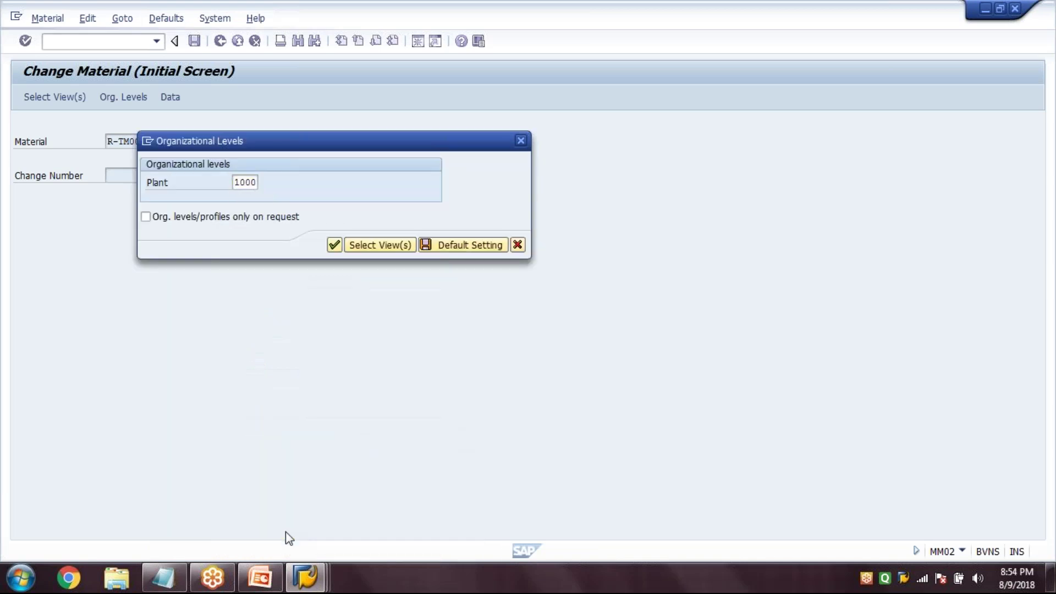
key(Return)
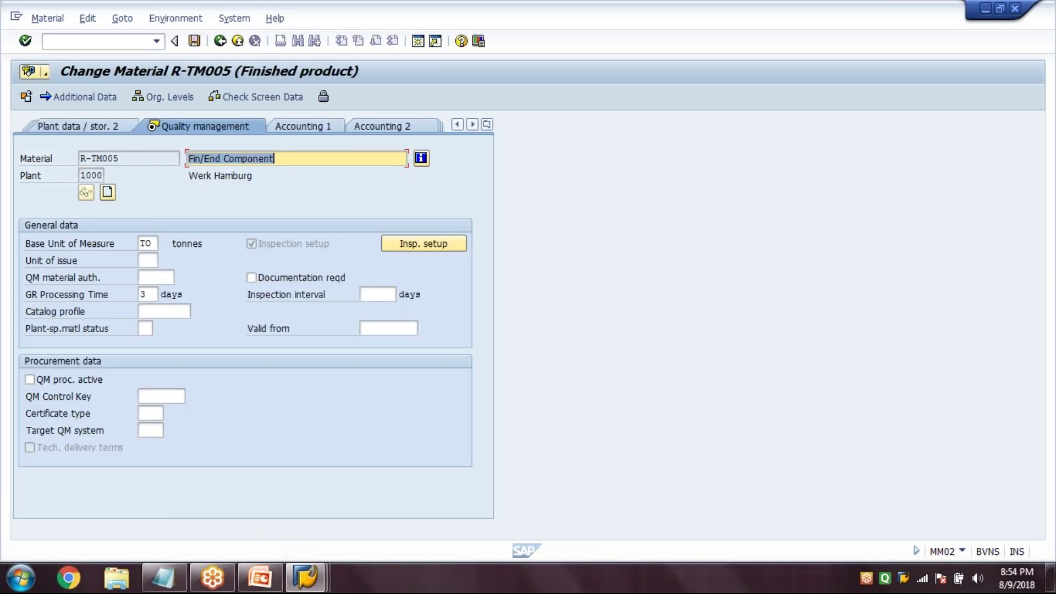
- Delete inspection types 03 and 04 from the material's inspection setup, then save the material and return to SAP Easy Access
click(424, 243)
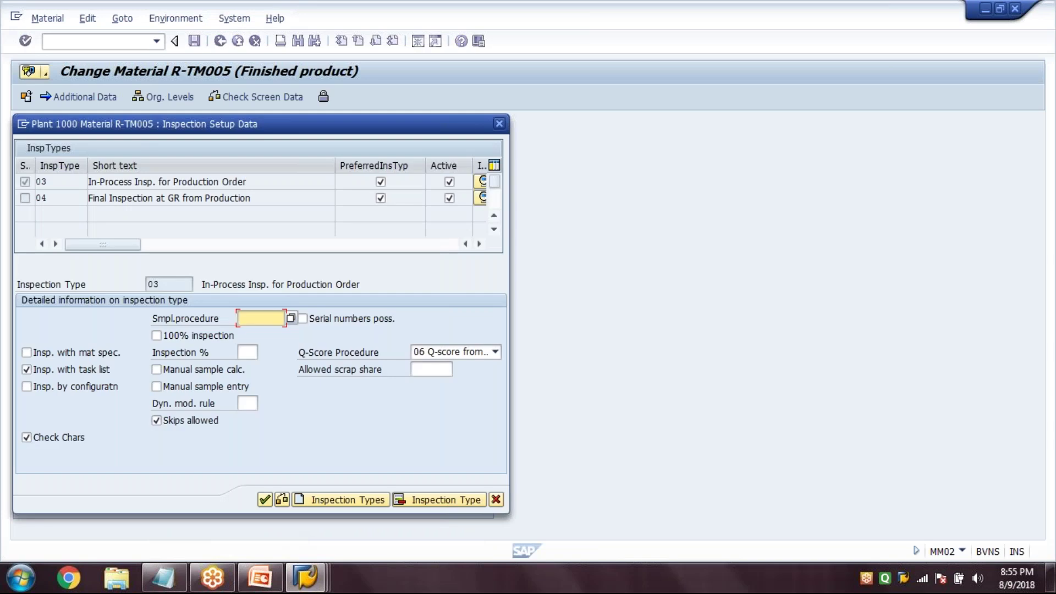
scroll(104, 207, down, 1)
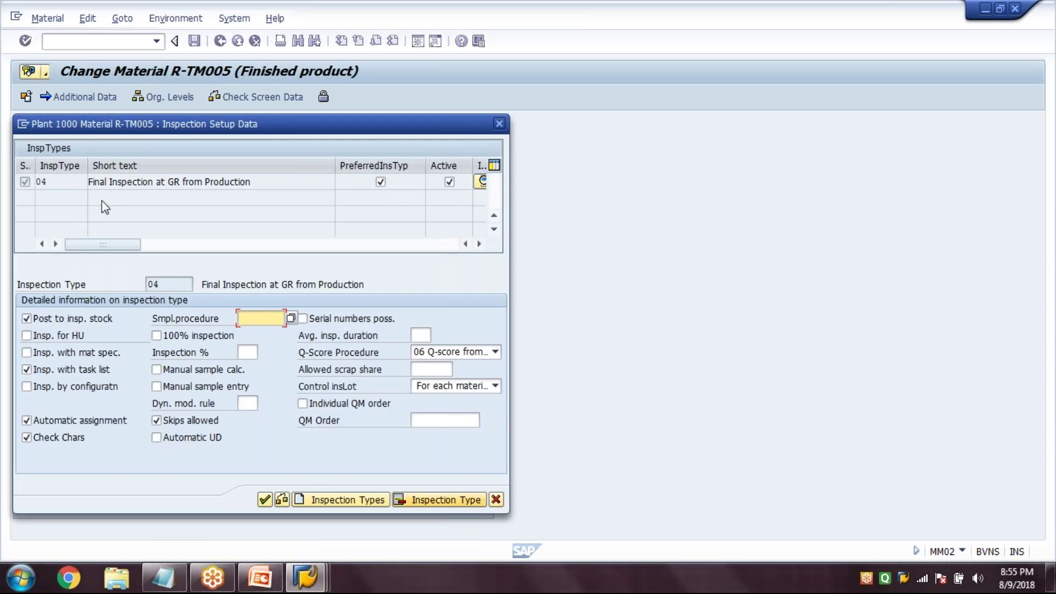
click(430, 501)
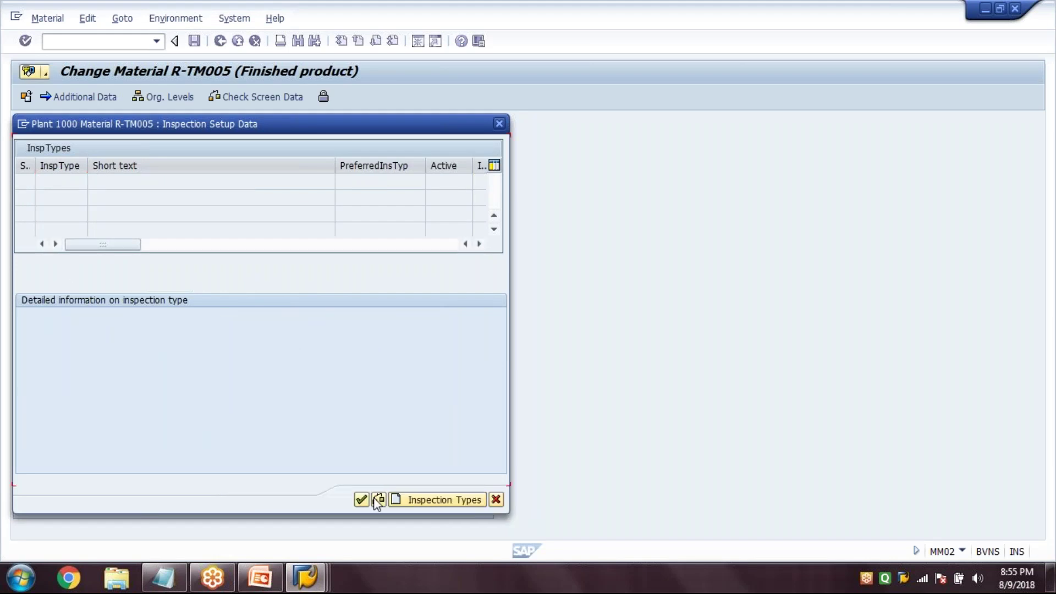
click(362, 500)
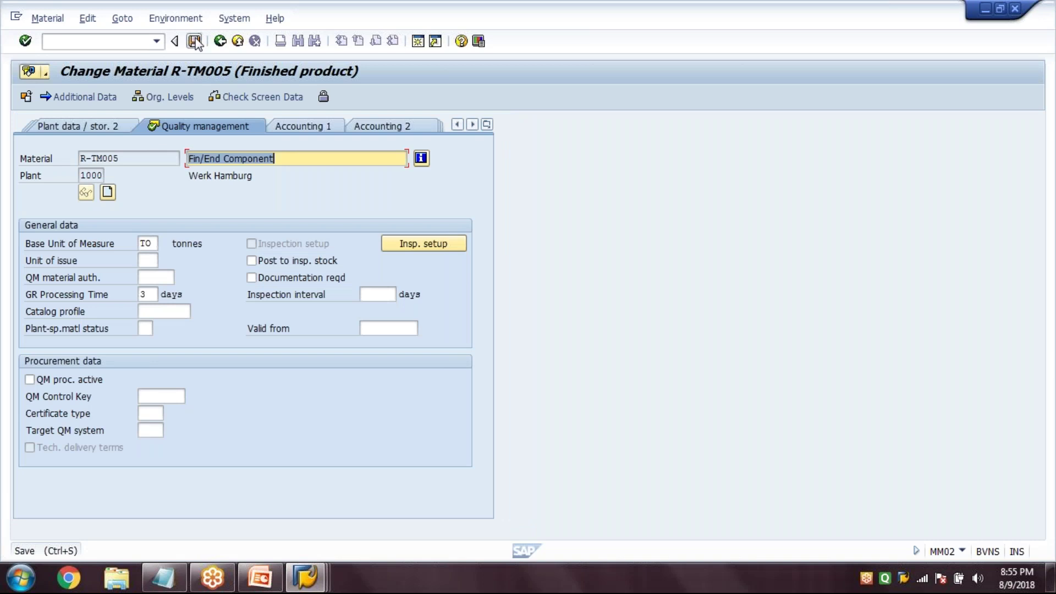
click(194, 42)
click(220, 42)
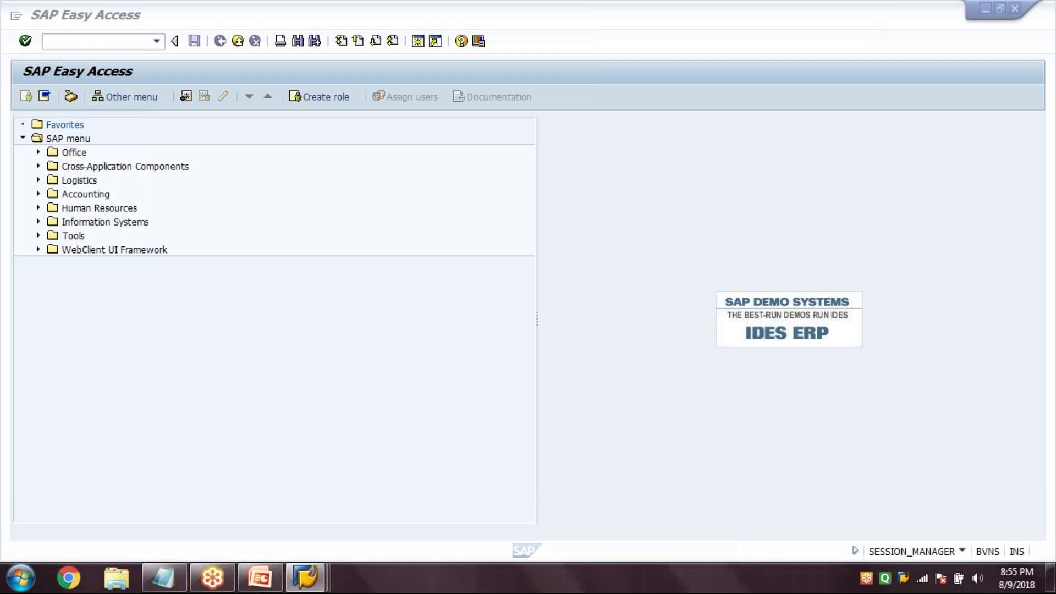
click(103, 49)
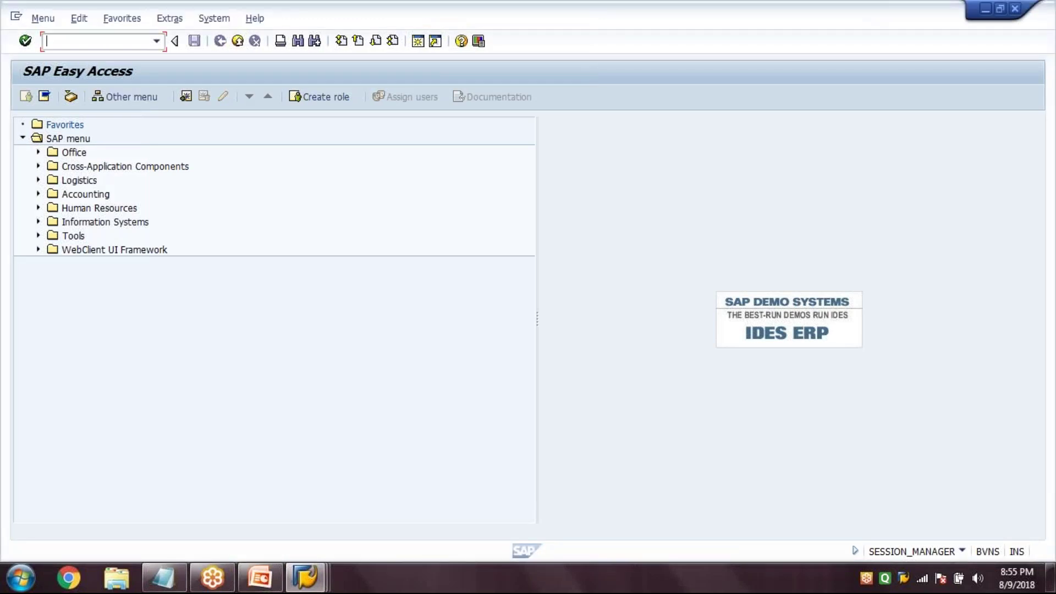